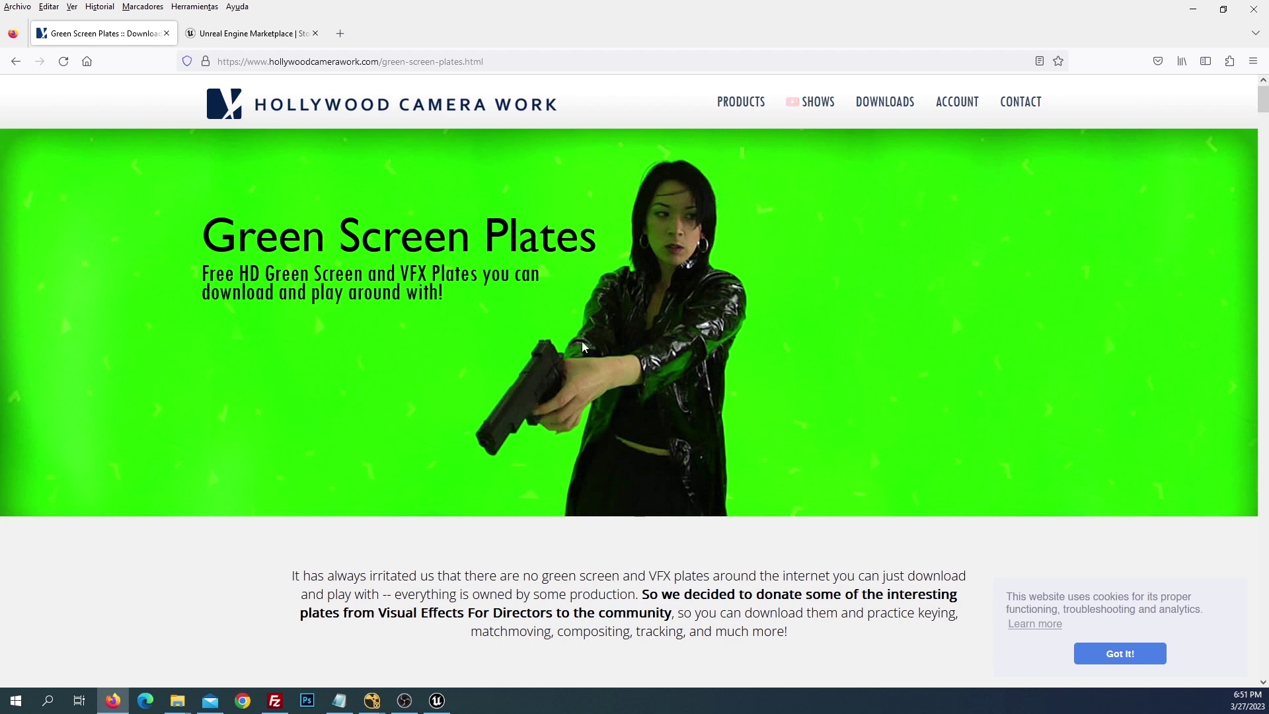
# - Scroll the Green Screen Plates page down to the Matchmove Test Wide 1280x1080 Main HD Plate
pyautogui.moveTo(904, 110)
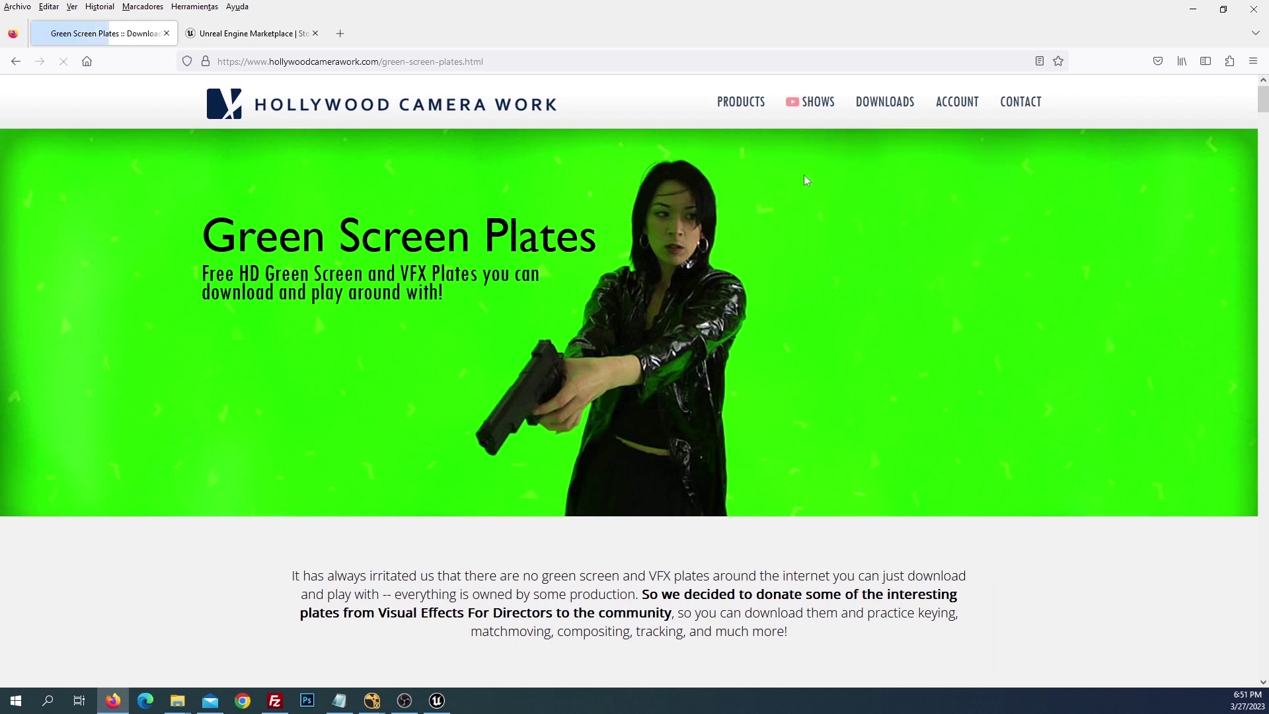
pyautogui.scroll(-10, 680, 445)
pyautogui.scroll(-4, 680, 445)
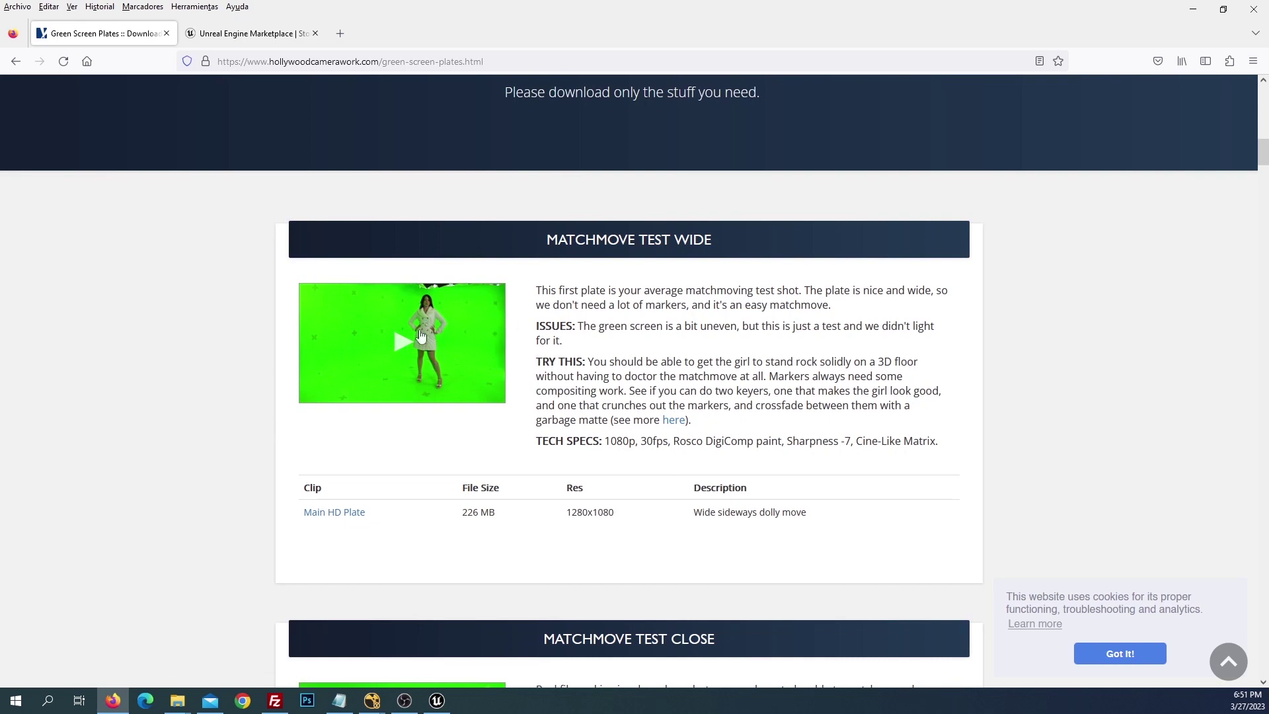
# - Bring the comp.nk window forward, restore the full workspace and view Read2
pyautogui.moveTo(384, 701)
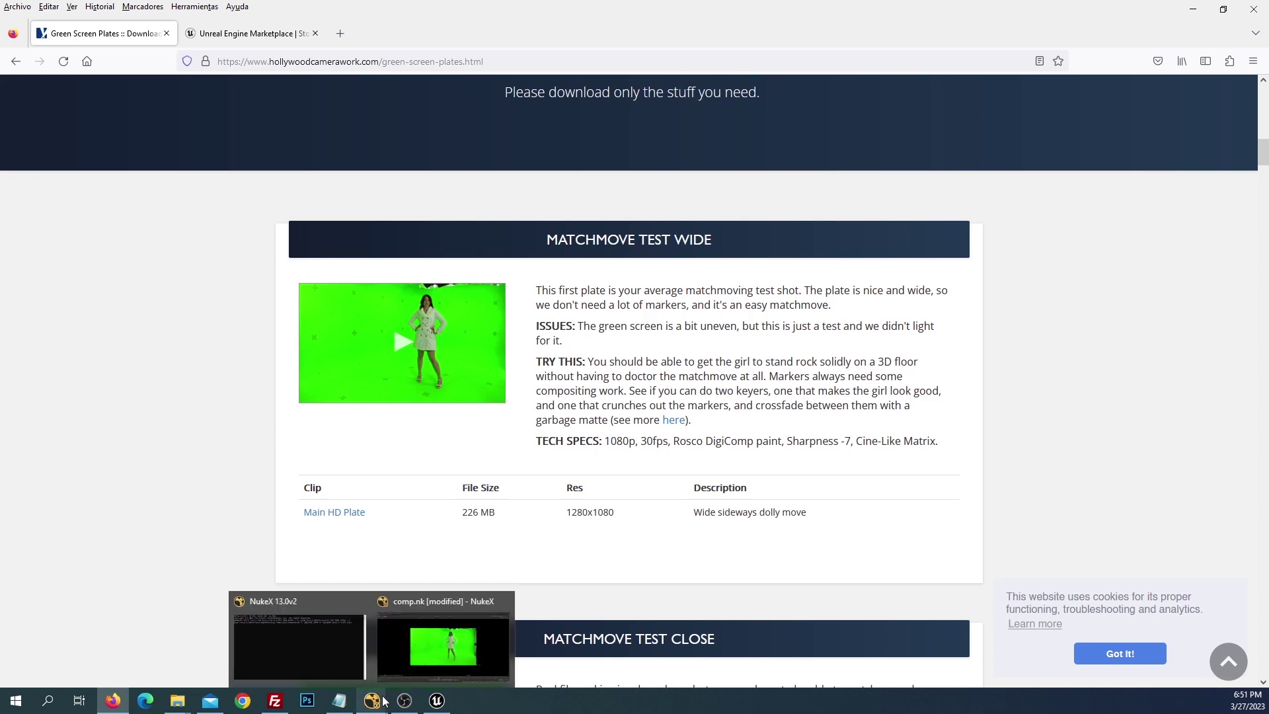
pyautogui.click(407, 663)
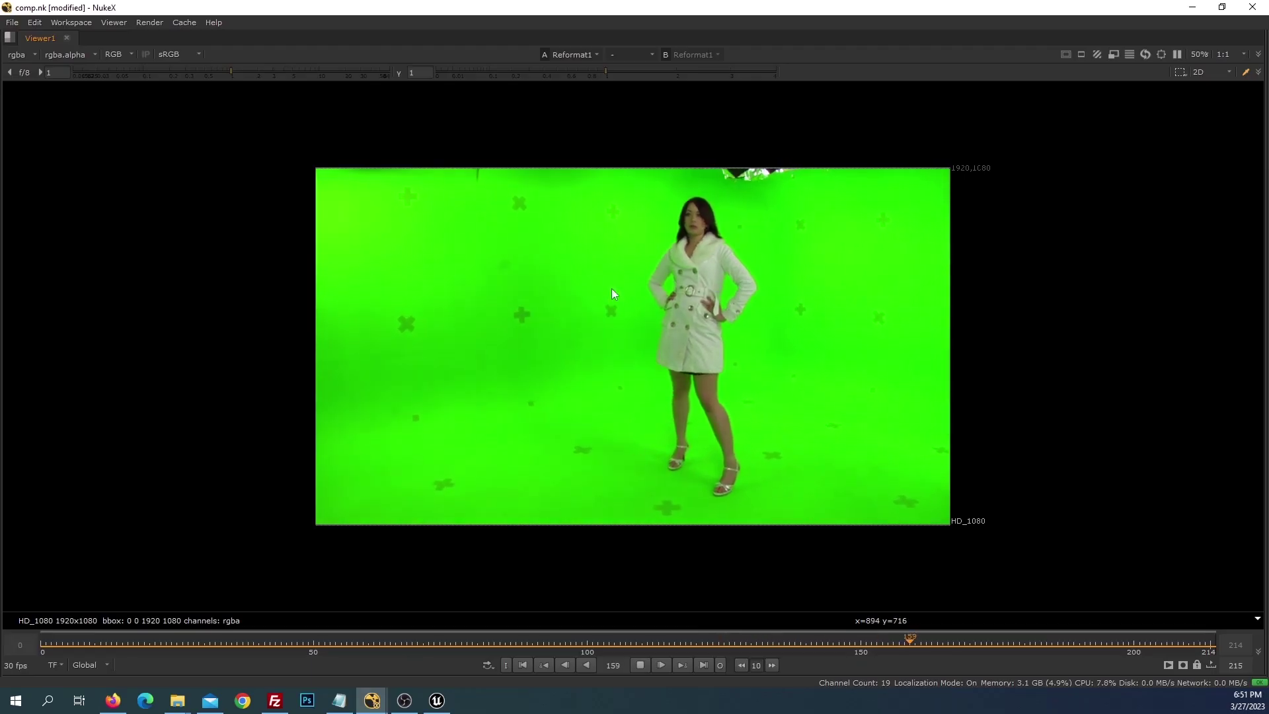
pyautogui.press('space')
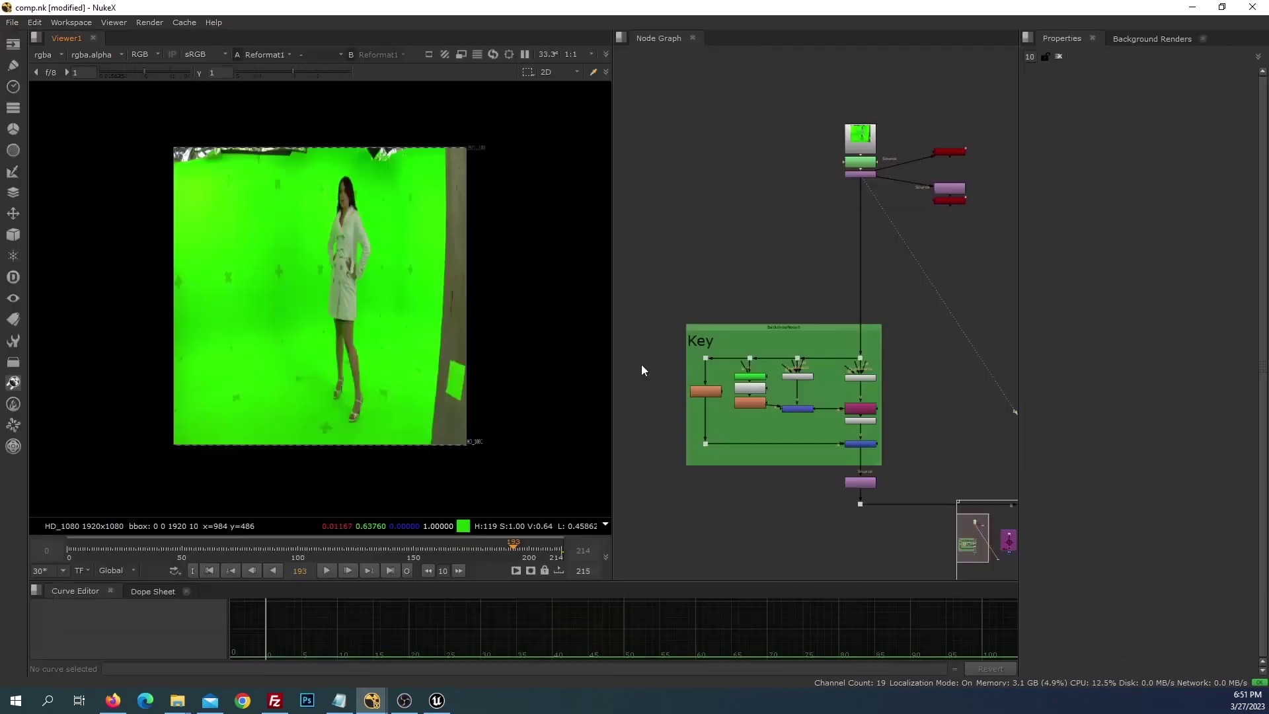
pyautogui.scroll(3, 911, 209)
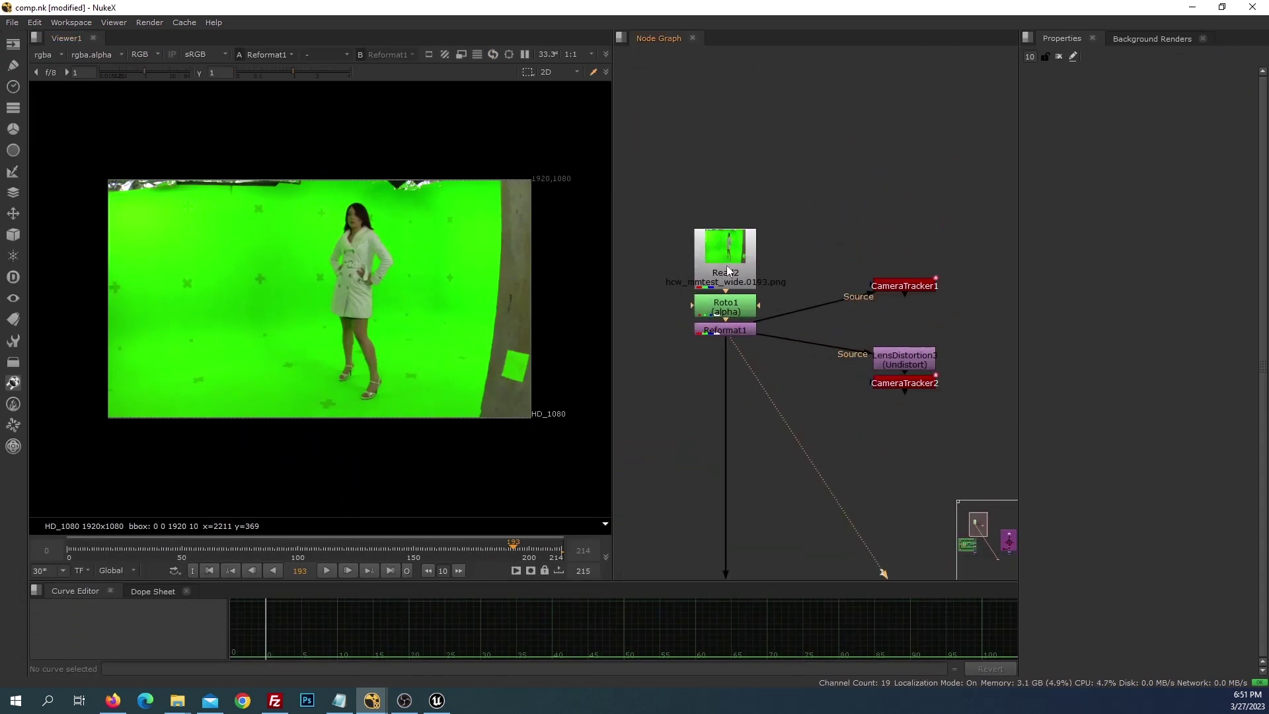
pyautogui.click(728, 270)
pyautogui.press('1')
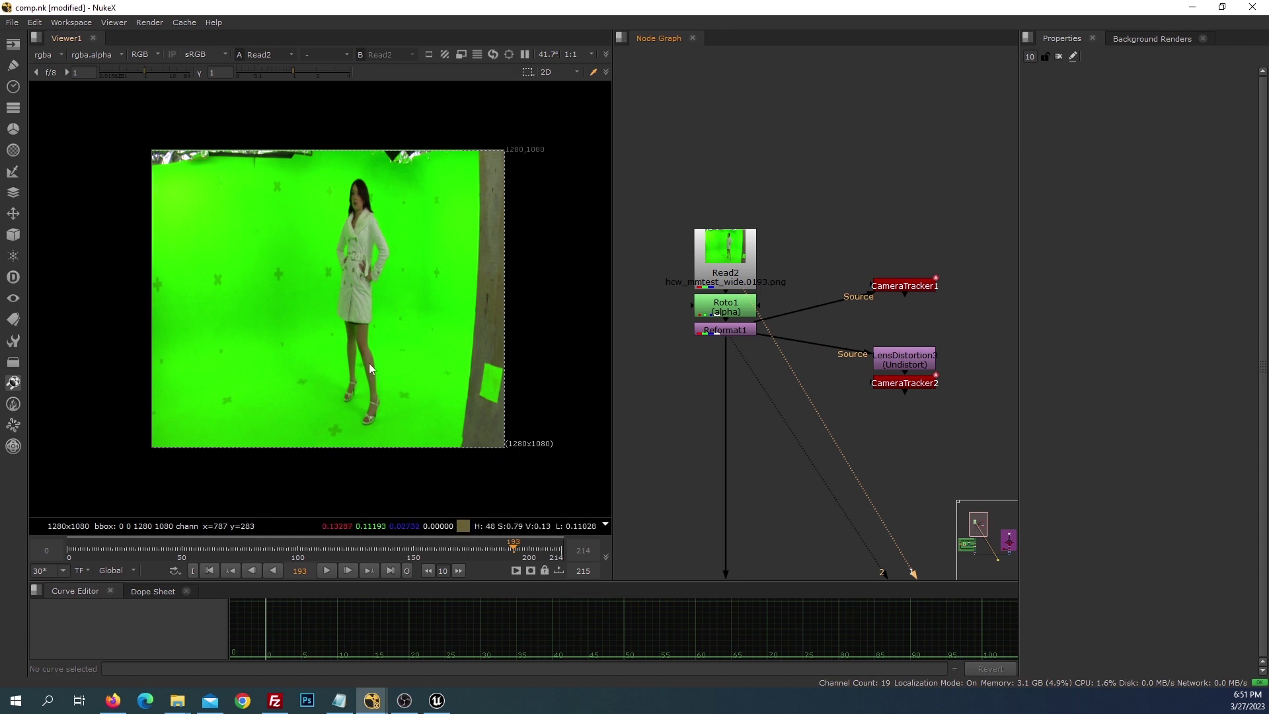
# - Open Reformat1's settings, view the 1920x1080 reformatted plate, and open Roto1's settings
pyautogui.doubleClick(714, 334)
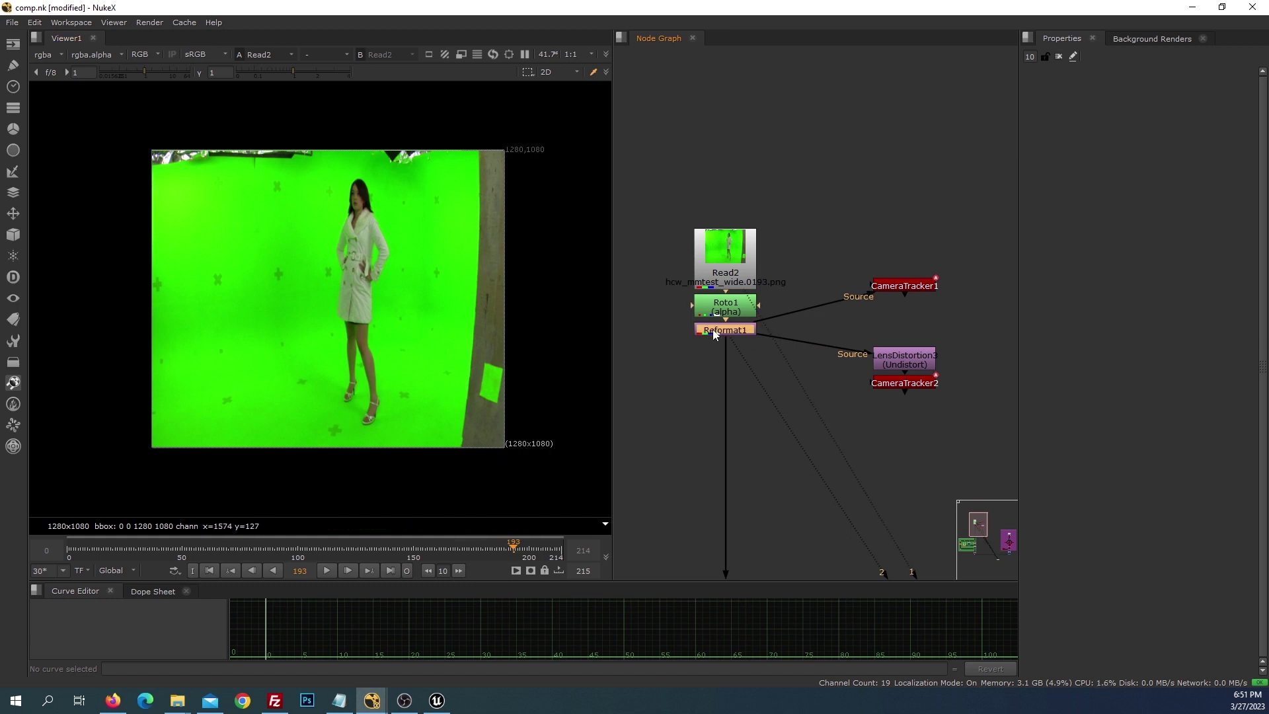
pyautogui.click(724, 333)
pyautogui.press('1')
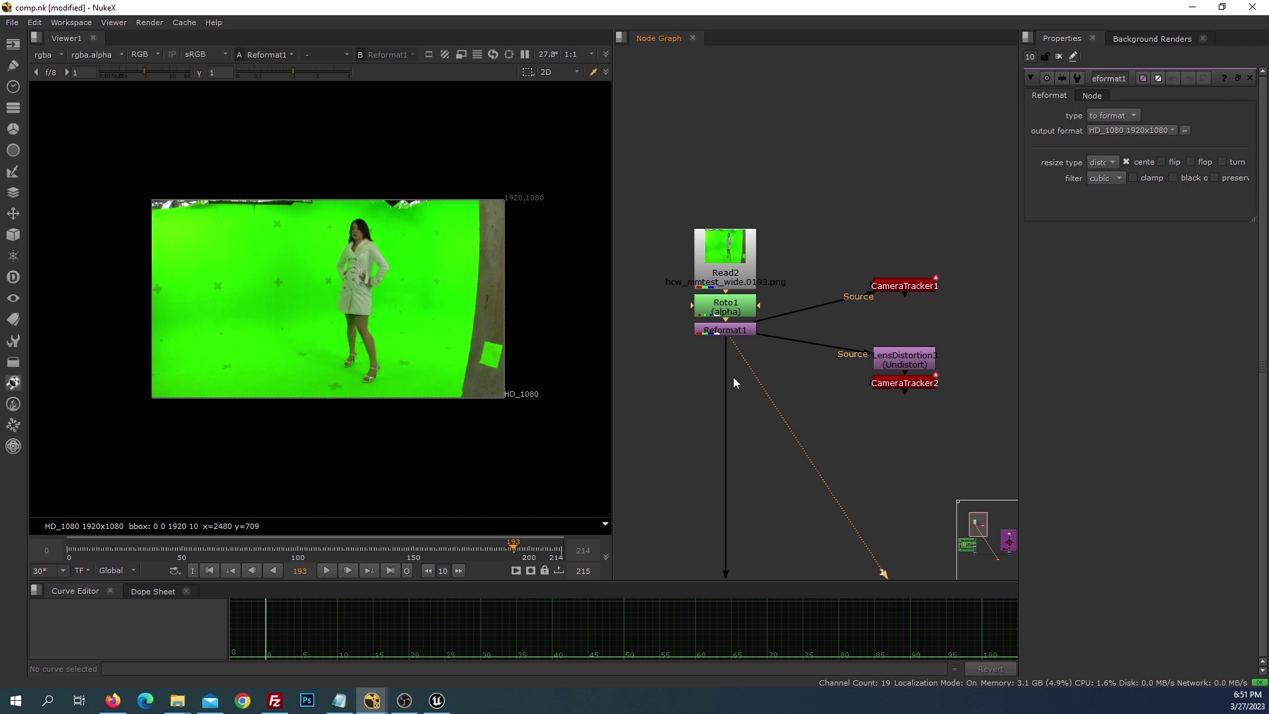
pyautogui.doubleClick(712, 307)
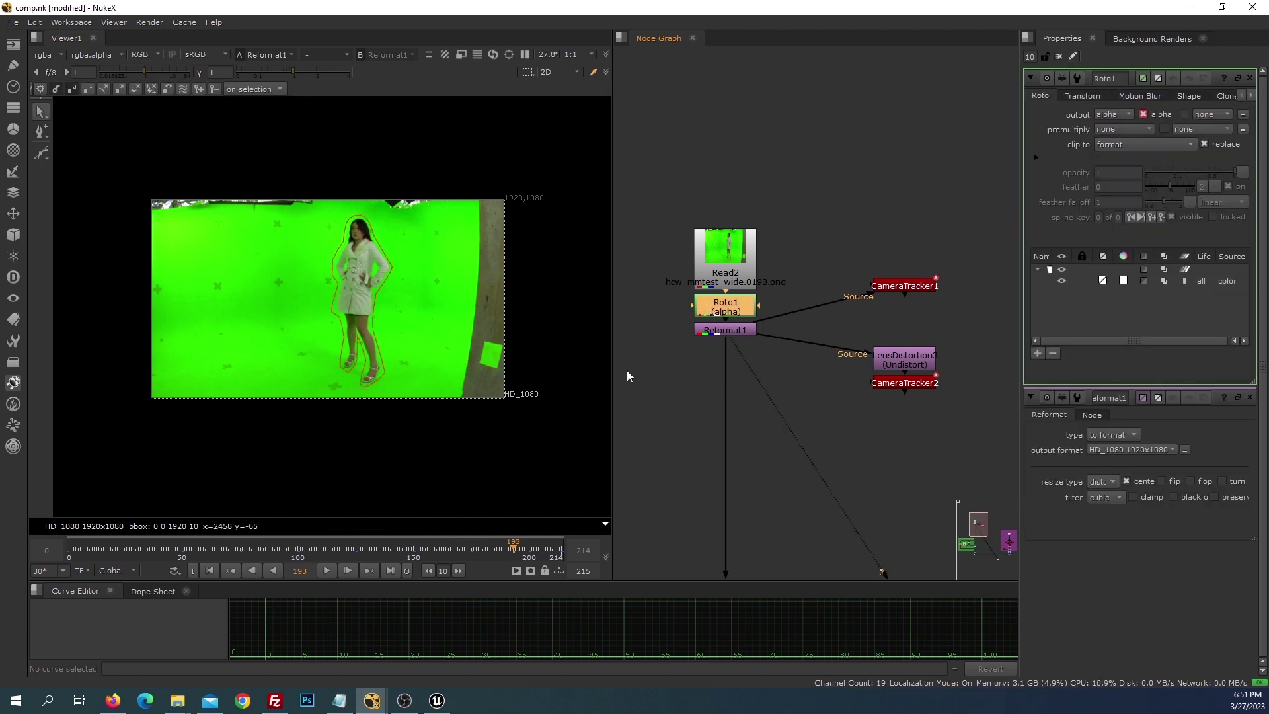
# - Pan the node graph to the Key backdrop and close the Roto1 and Reformat1 settings
pyautogui.moveTo(845, 242); pyautogui.dragTo(977, 404)
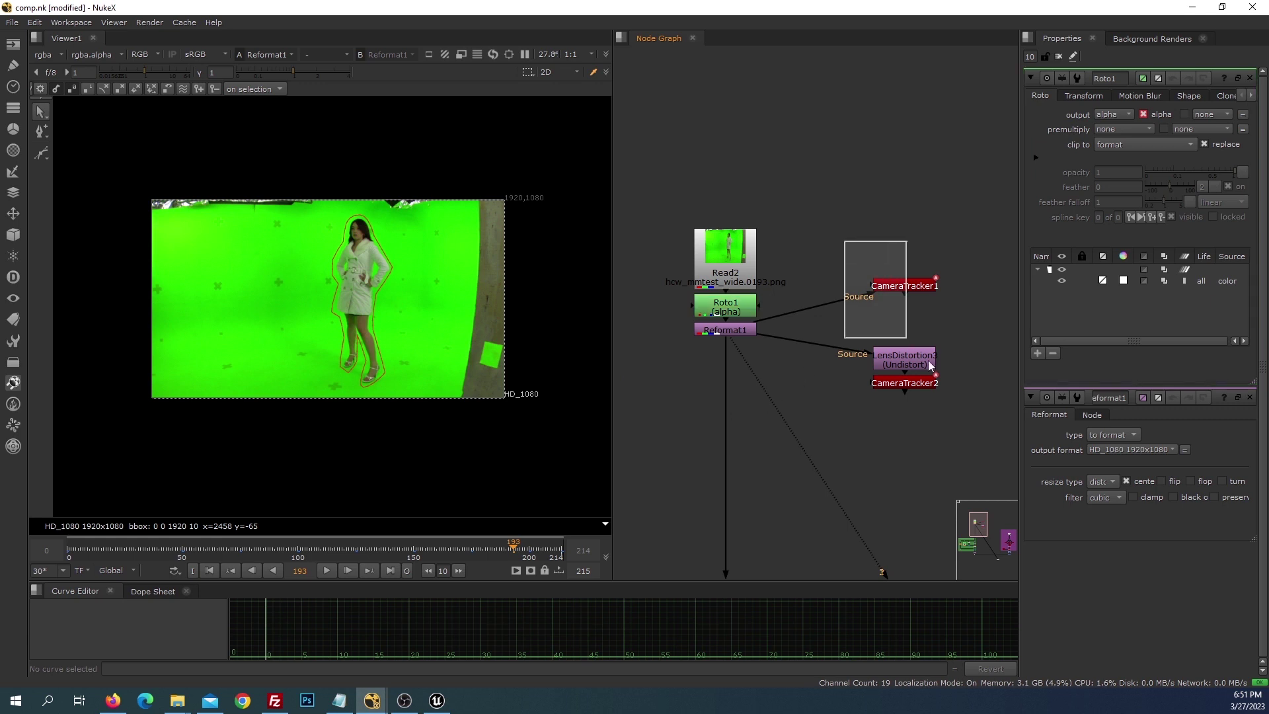
pyautogui.moveTo(686, 432); pyautogui.dragTo(707, 438)
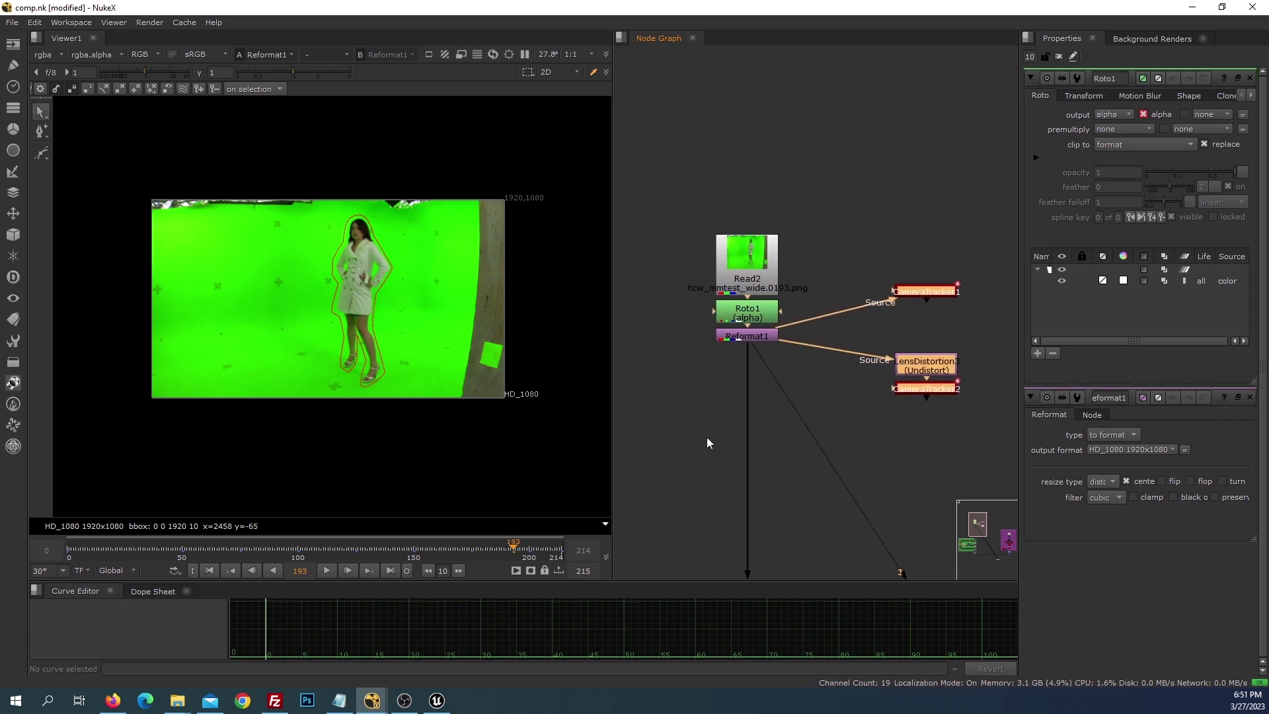
pyautogui.click(798, 402)
pyautogui.scroll(-2, 800, 399)
pyautogui.moveTo(800, 420); pyautogui.dragTo(830, 359)
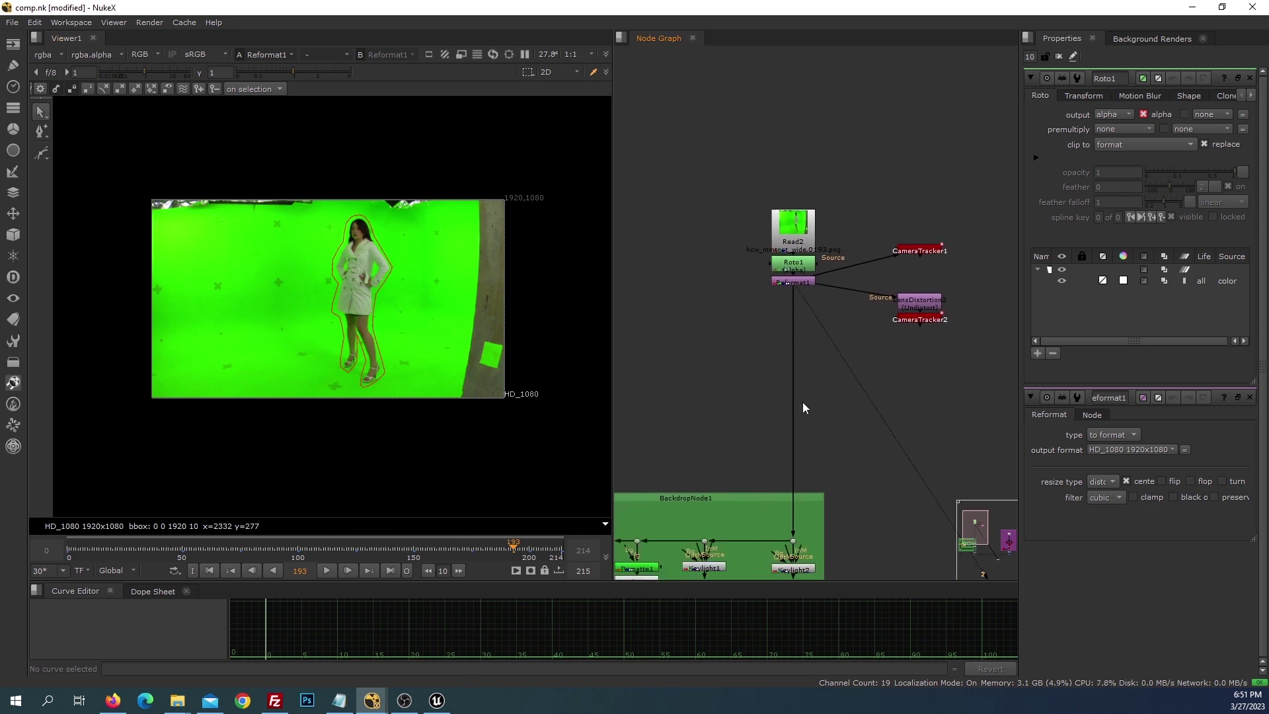
pyautogui.moveTo(803, 402); pyautogui.dragTo(815, 355)
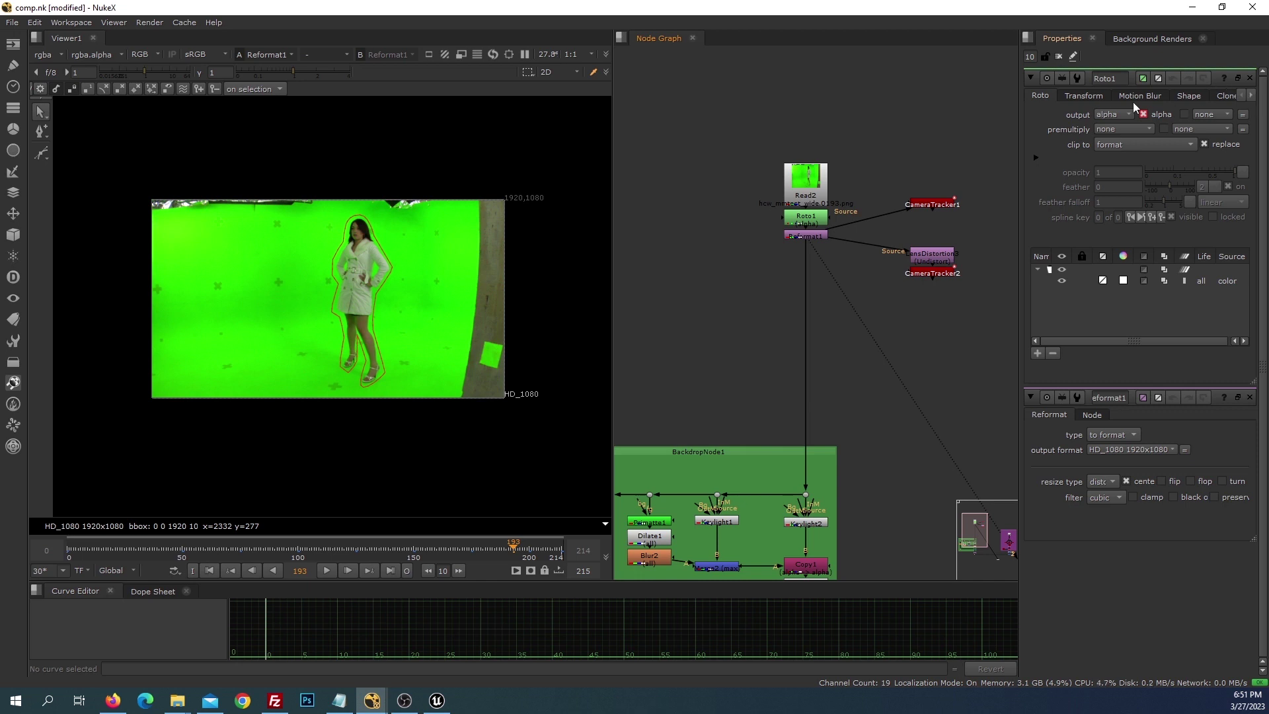
pyautogui.click(1250, 78)
pyautogui.click(1250, 78)
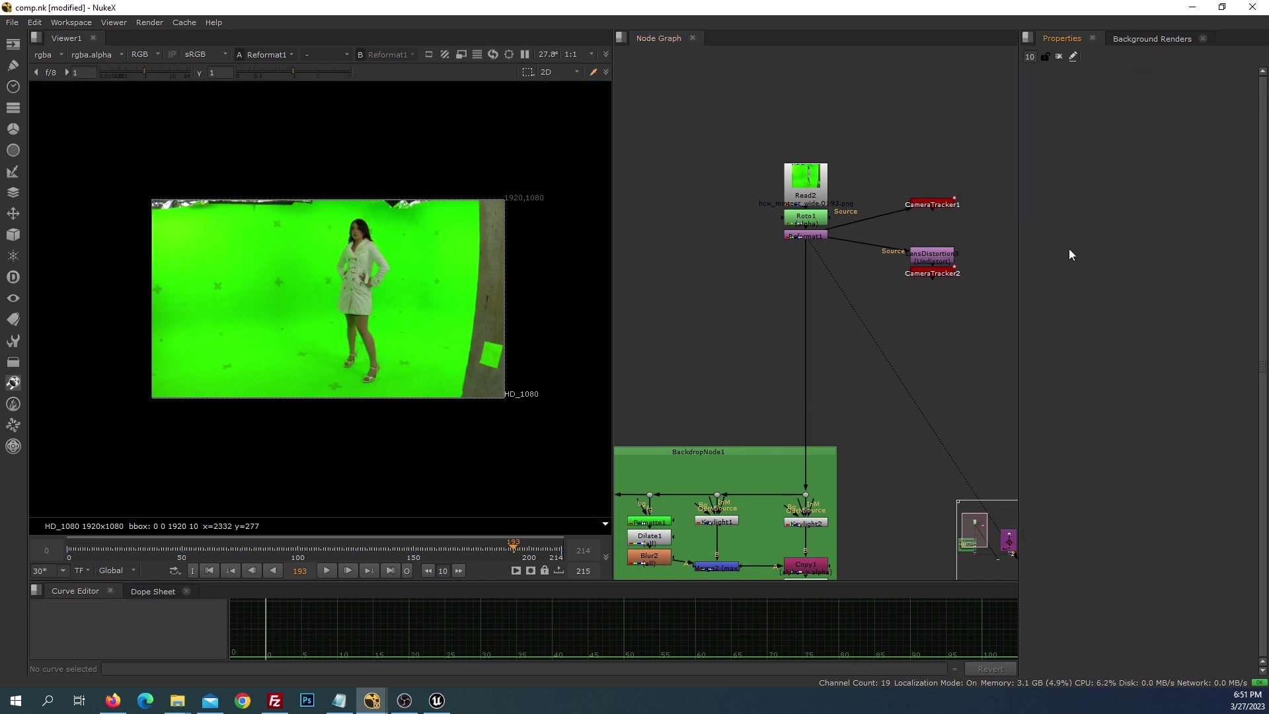
pyautogui.scroll(3, 907, 240)
# - View the keyed result from Merge3 and check its alpha matte
pyautogui.click(902, 346)
pyautogui.press('1')
pyautogui.scroll(2, 367, 276)
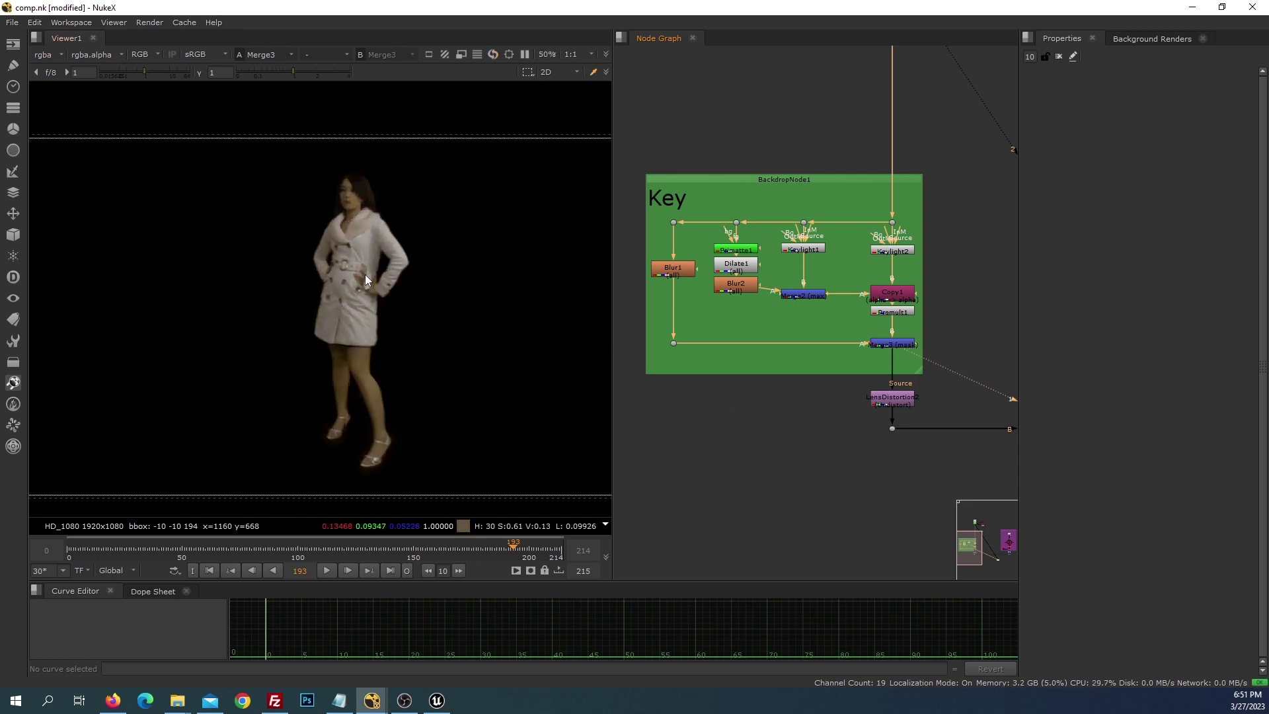
pyautogui.press('a')
pyautogui.scroll(2, 346, 307)
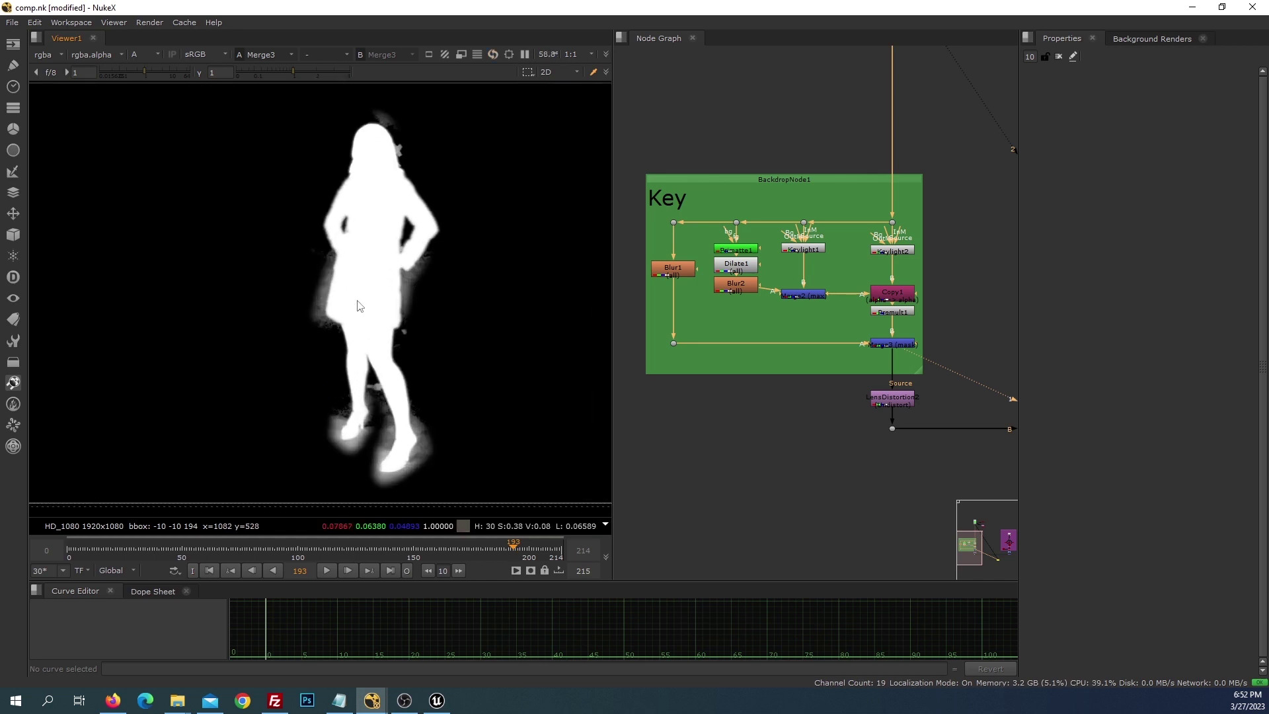
pyautogui.scroll(-2, 363, 309)
pyautogui.press('a')
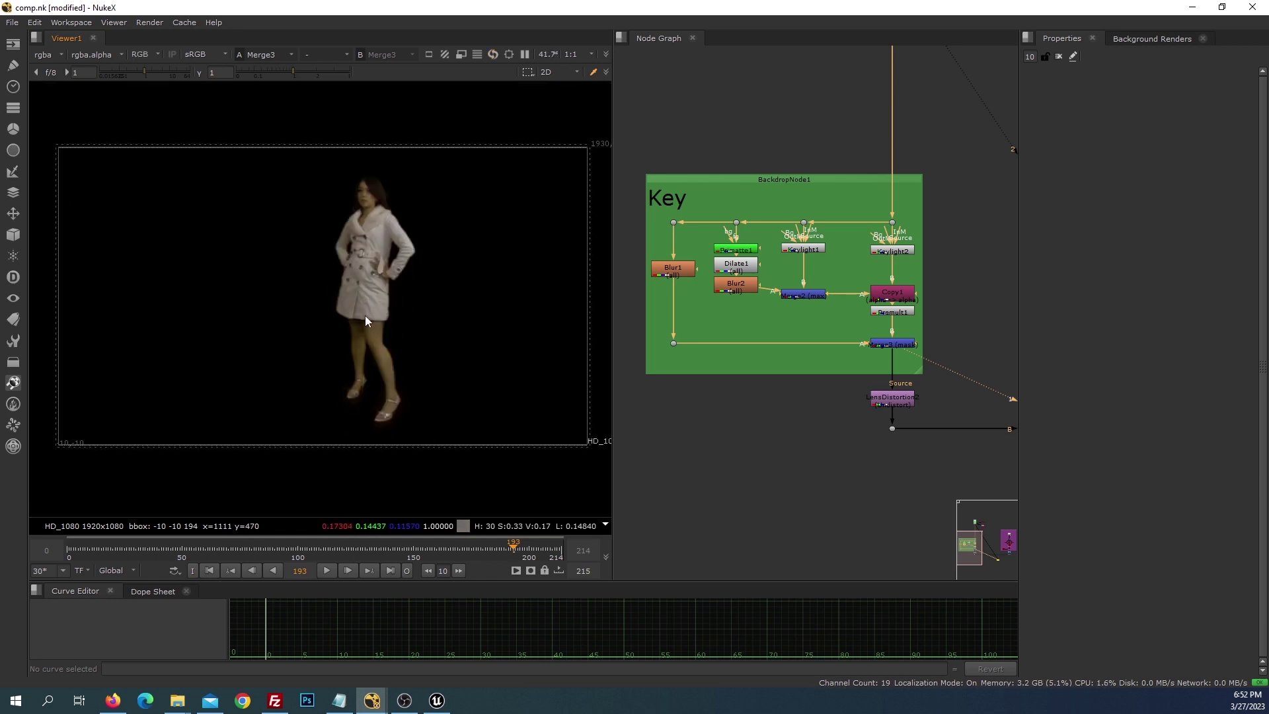
pyautogui.scroll(2, 353, 280)
pyautogui.scroll(-2, 819, 378)
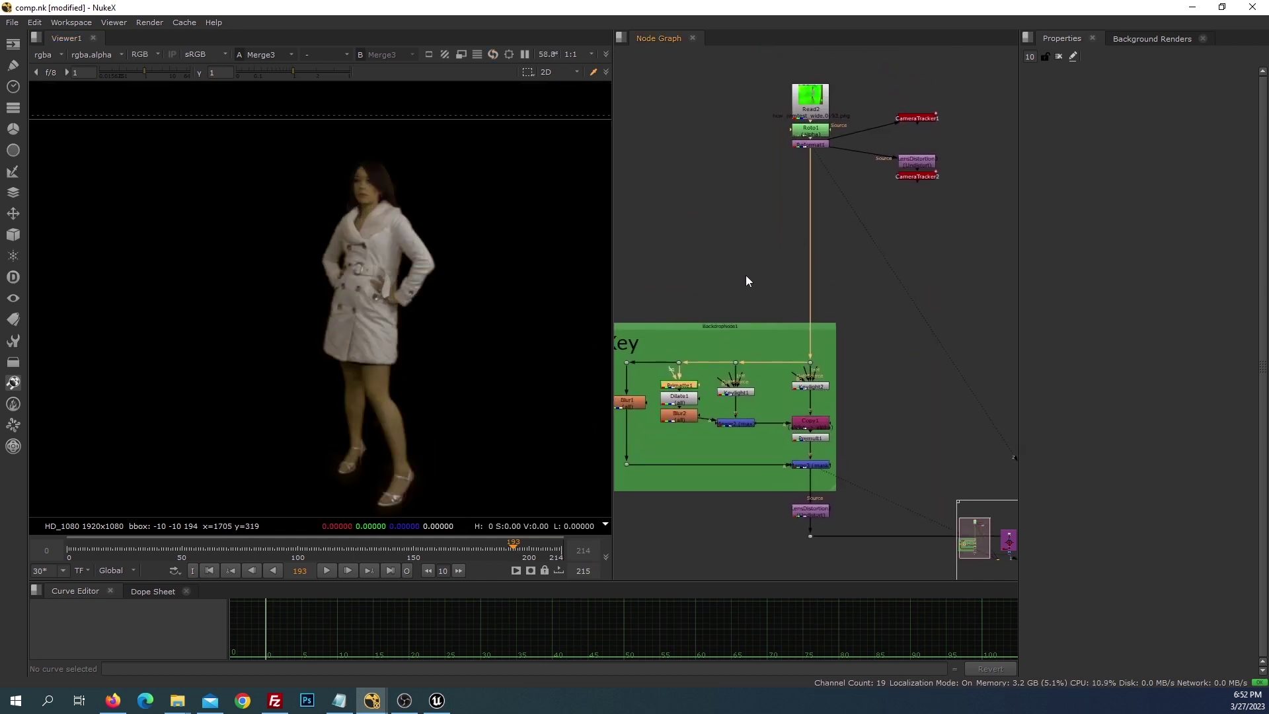
# - View the Reformat1 green-screen plate, recentred in the viewer
pyautogui.moveTo(867, 210); pyautogui.dragTo(838, 356)
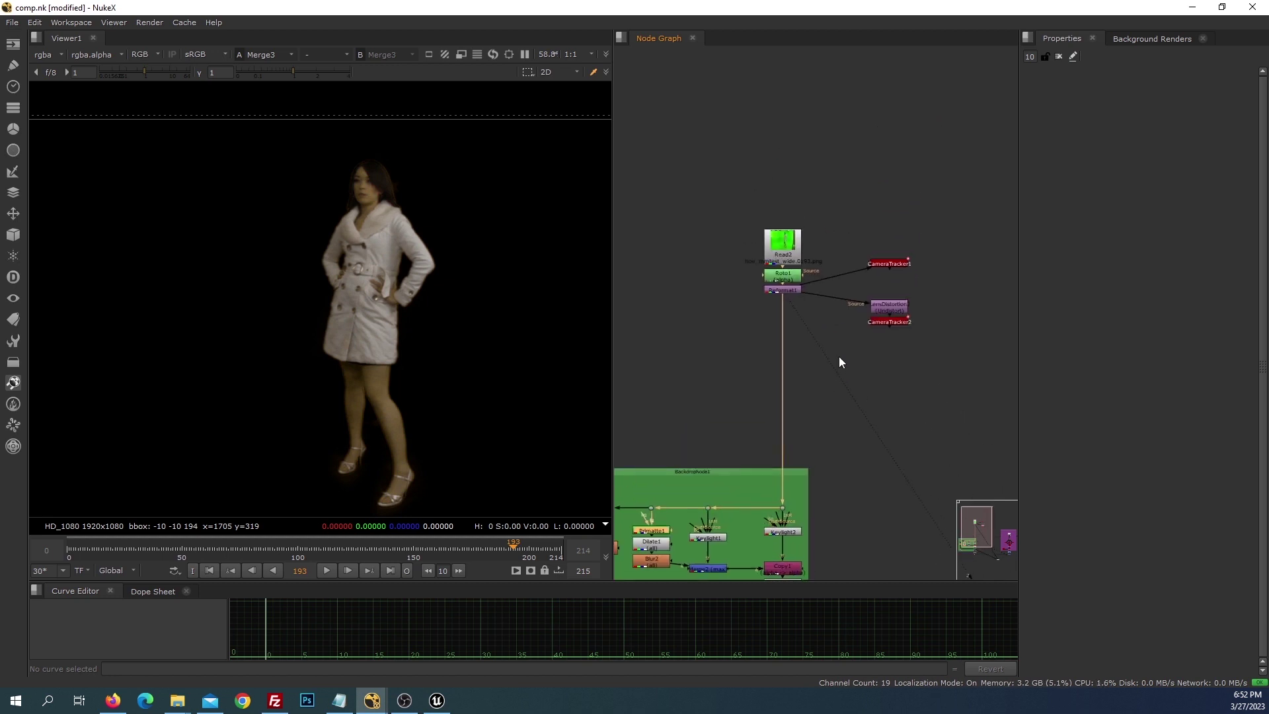
pyautogui.scroll(2, 795, 314)
pyautogui.click(785, 286)
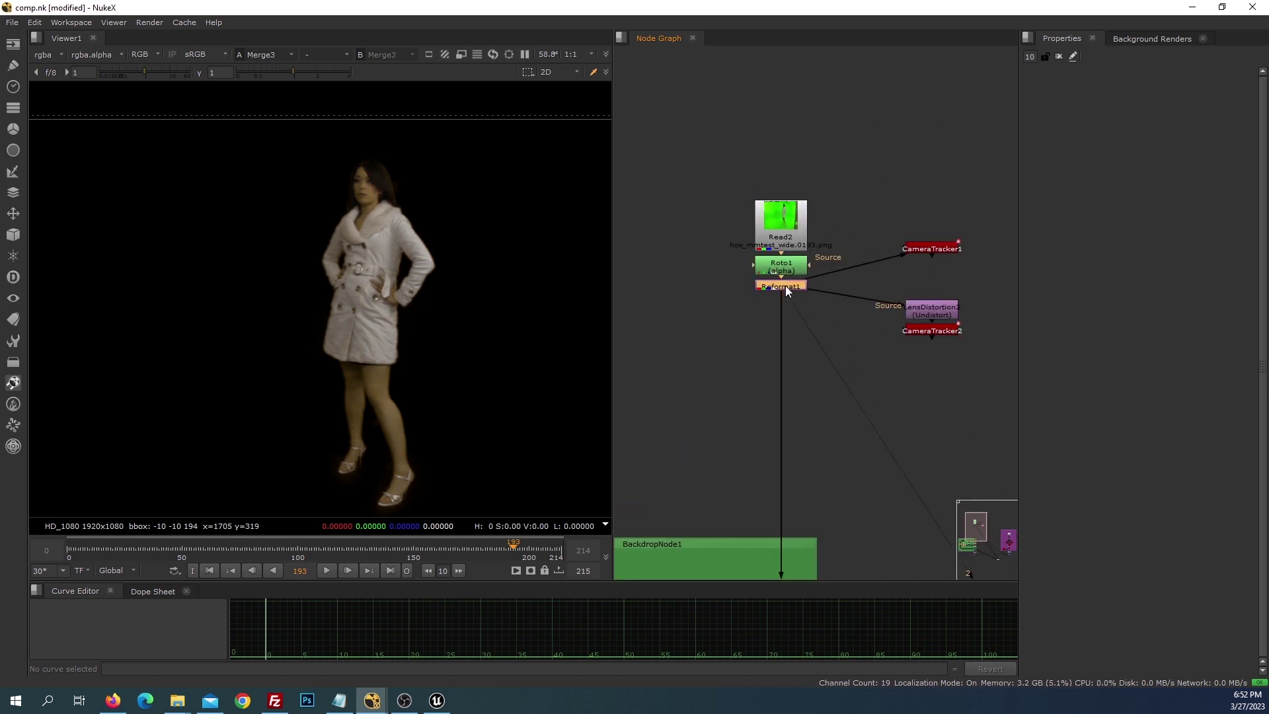
pyautogui.press('1')
pyautogui.scroll(-3, 390, 310)
pyautogui.moveTo(407, 347); pyautogui.dragTo(357, 344)
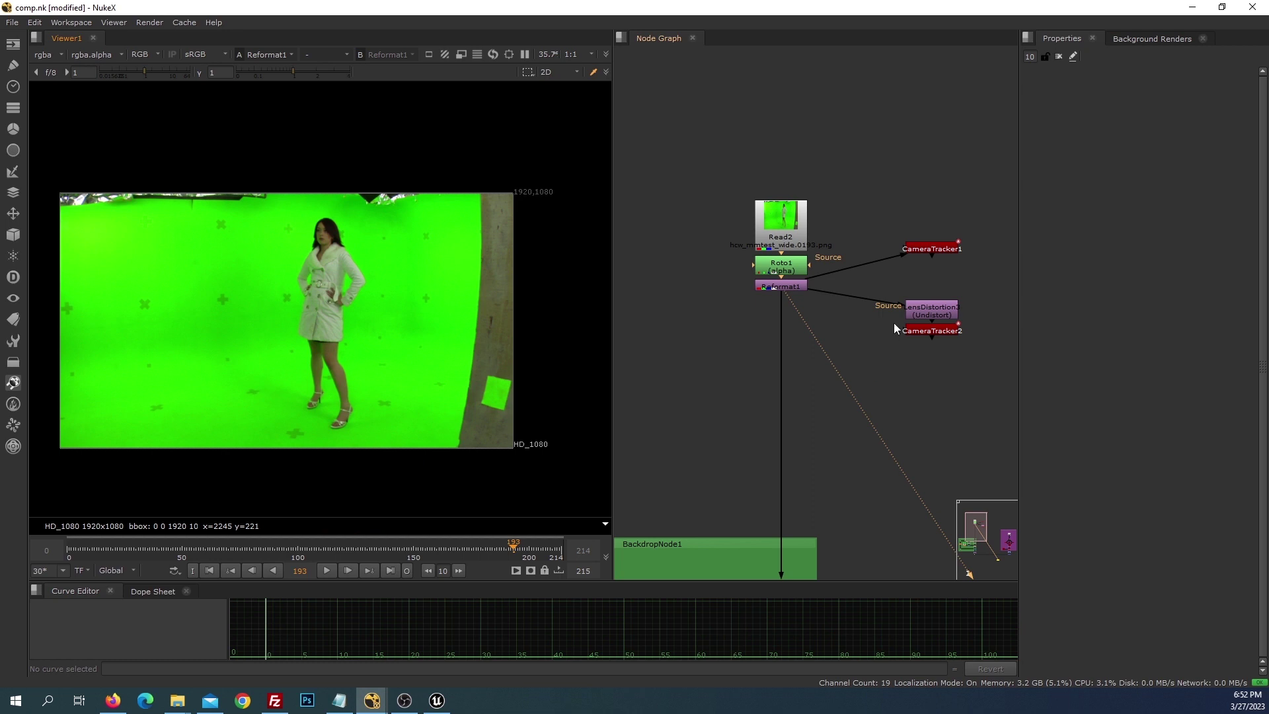
# - Open CameraTracker1 and inspect its tracks and alpha mask in the viewer
pyautogui.doubleClick(863, 280)
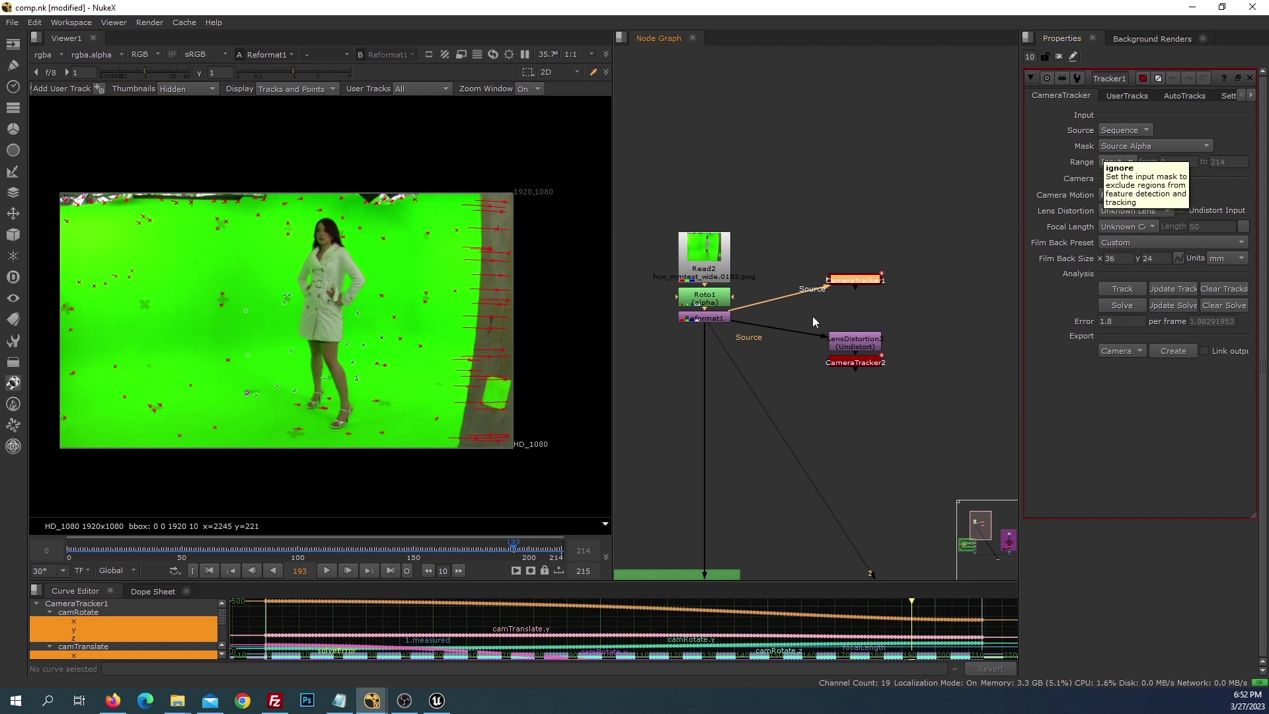
pyautogui.click(661, 325)
pyautogui.press('a')
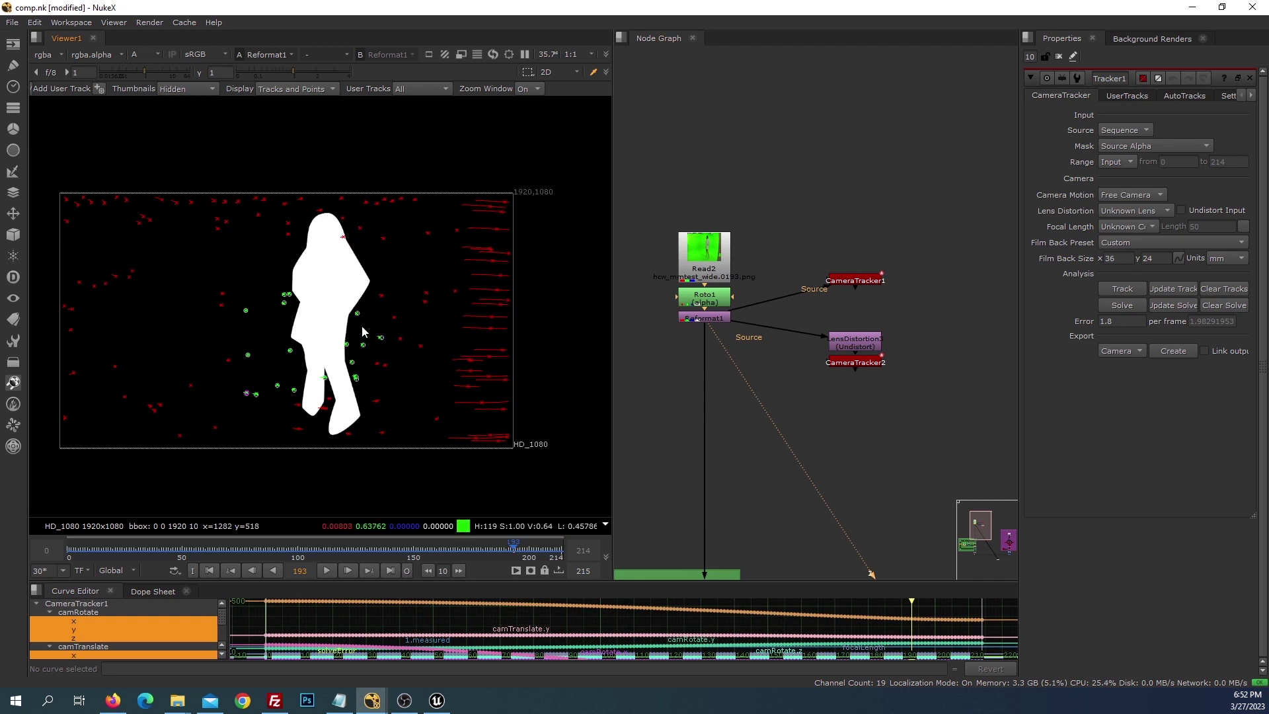
pyautogui.press('1')
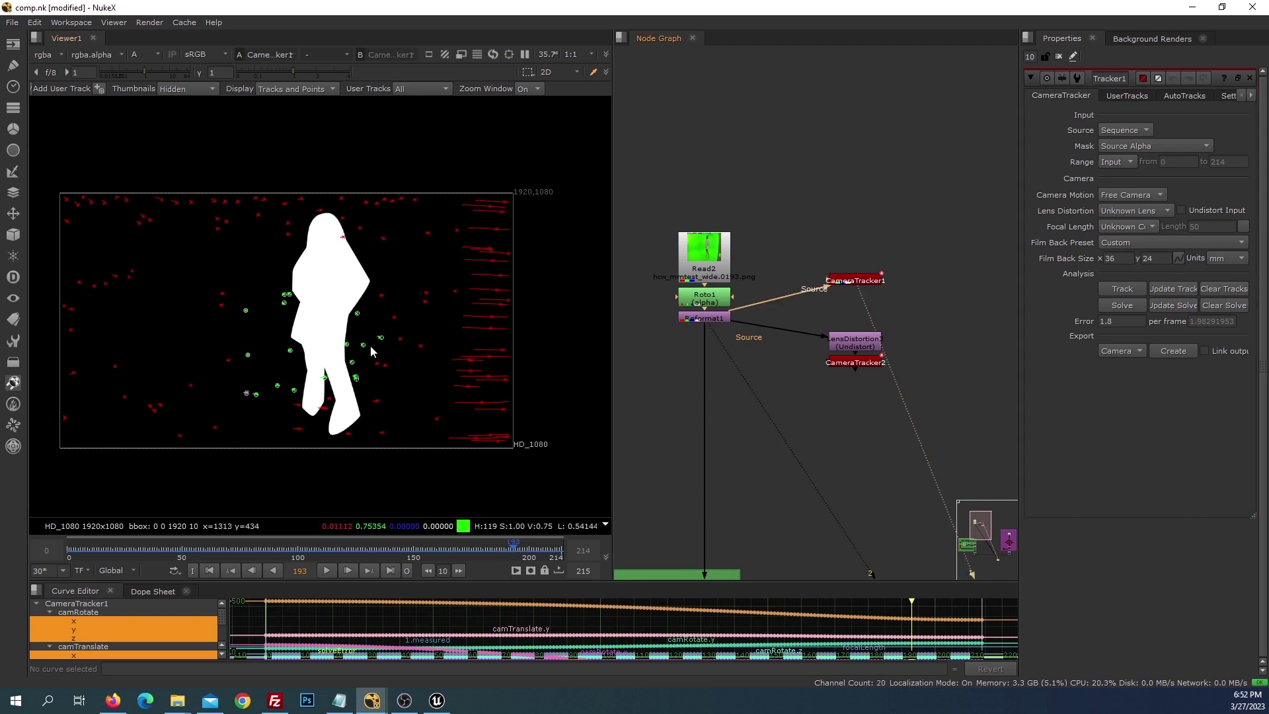
pyautogui.press('a')
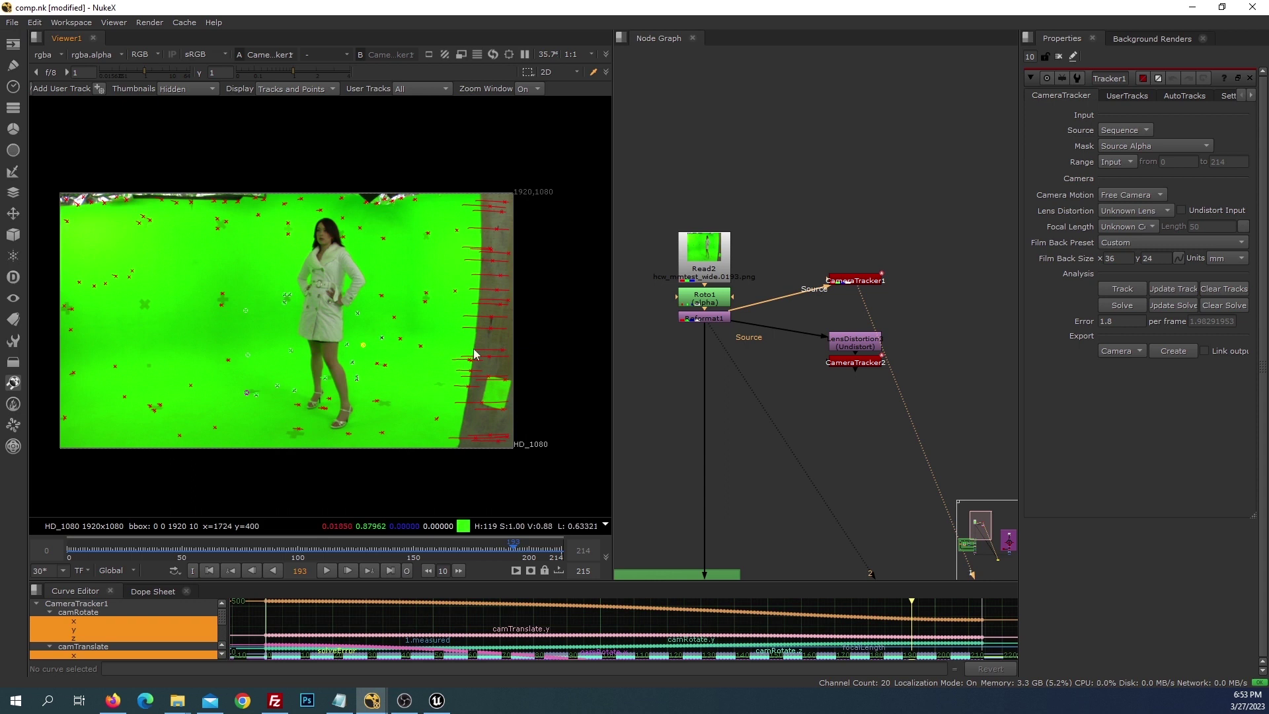
# - Open Roto1, close CameraTracker1, and scrub frames 113, 83 and 103 to check the roto shape
pyautogui.doubleClick(708, 304)
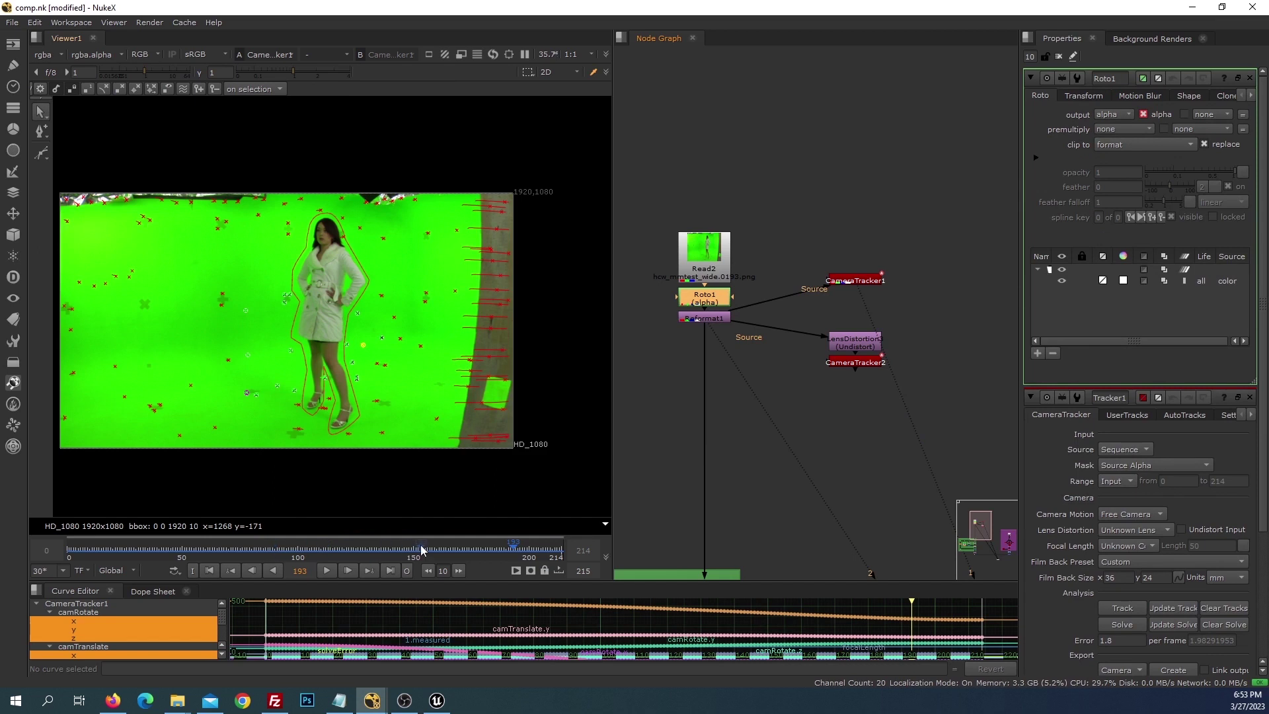
pyautogui.moveTo(421, 549); pyautogui.dragTo(328, 549)
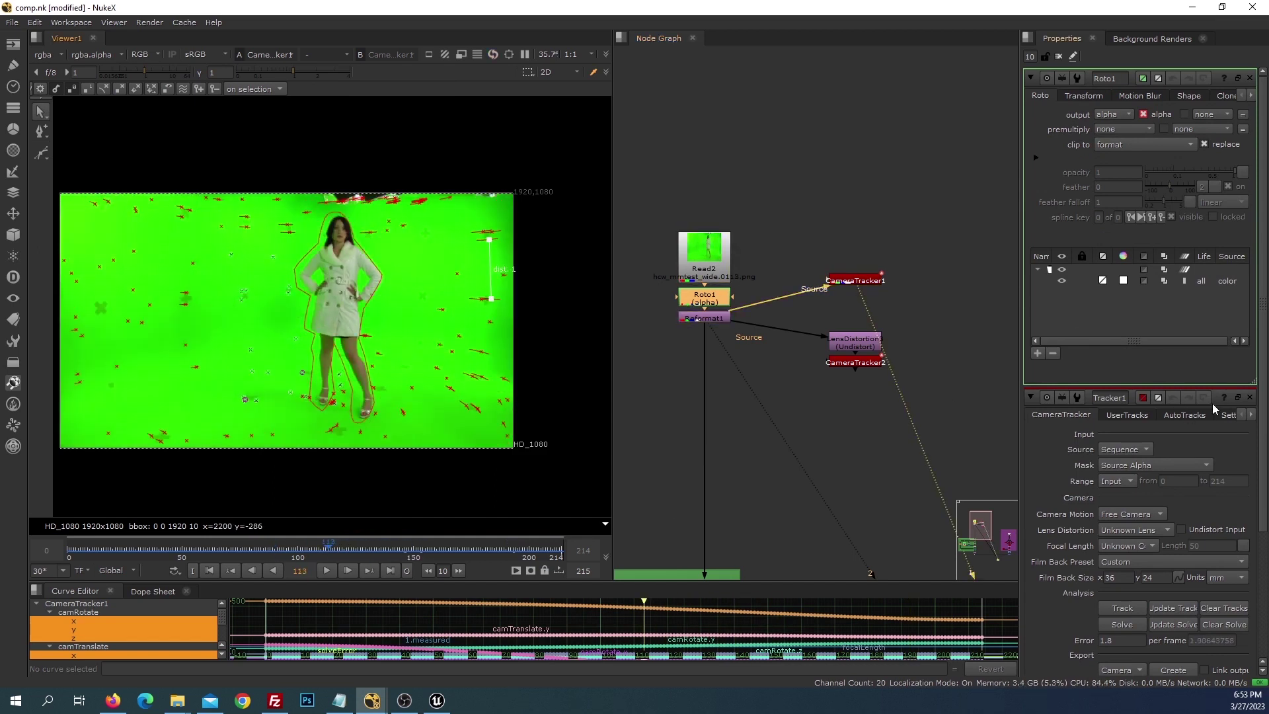
pyautogui.click(1250, 398)
pyautogui.click(253, 548)
pyautogui.moveTo(253, 549); pyautogui.dragTo(466, 549)
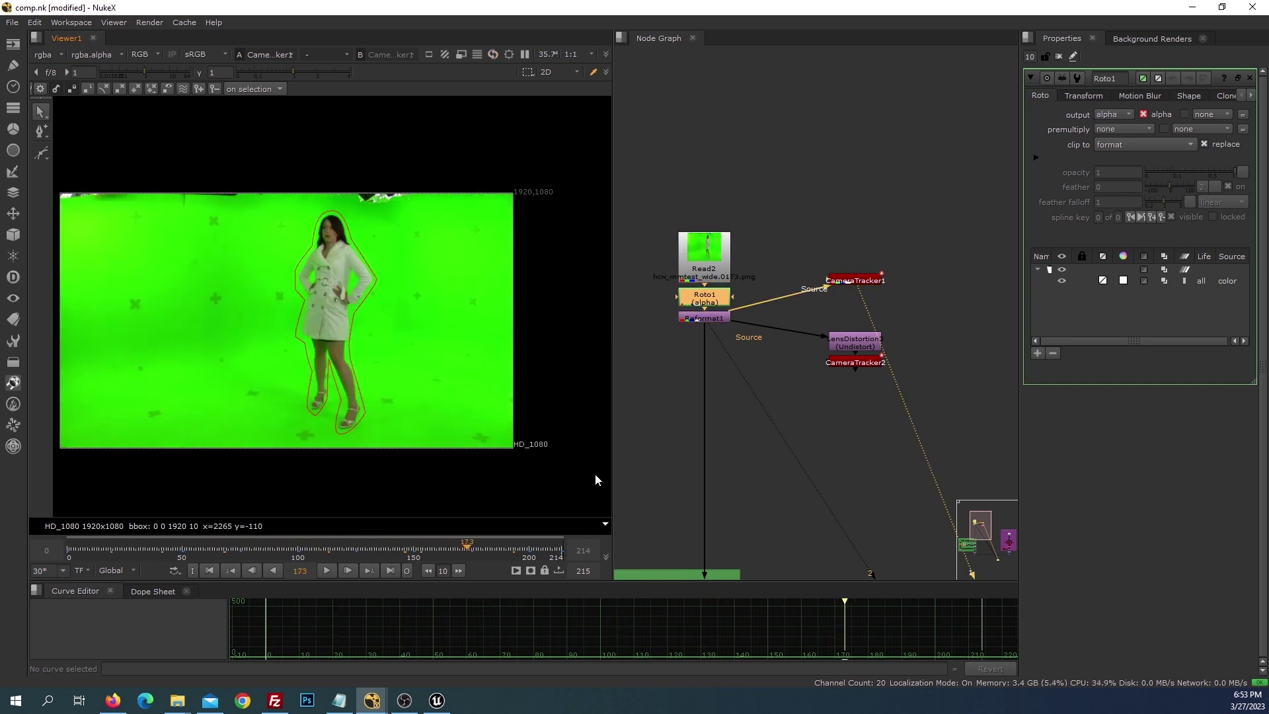
# - Export an undistortion node from CameraTracker1, then delete it
pyautogui.click(868, 282)
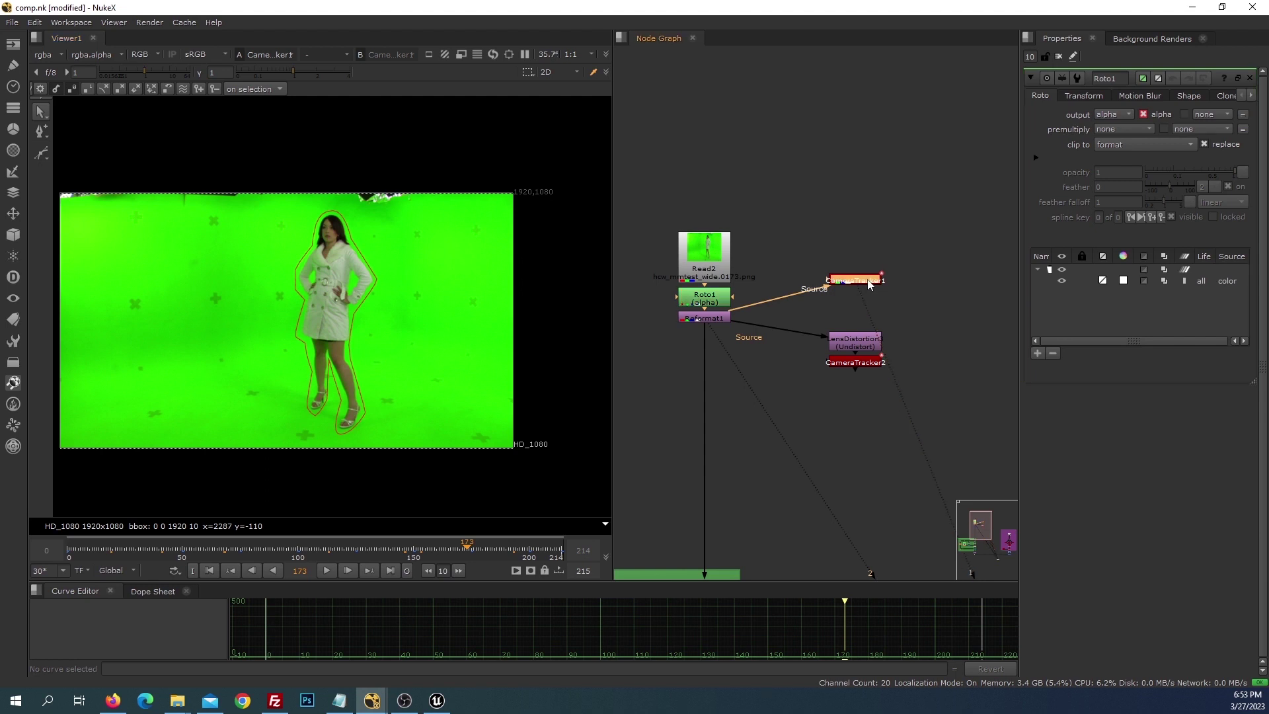
pyautogui.press('Return')
pyautogui.click(1130, 352)
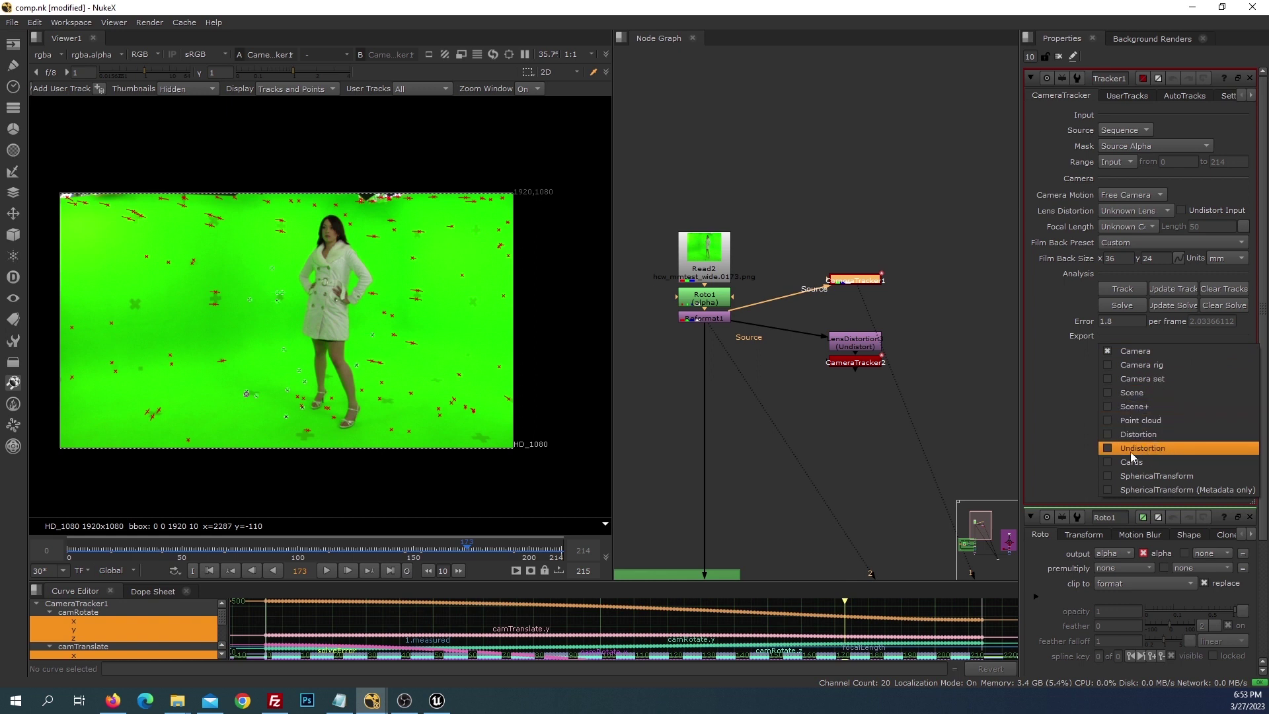
pyautogui.click(1149, 450)
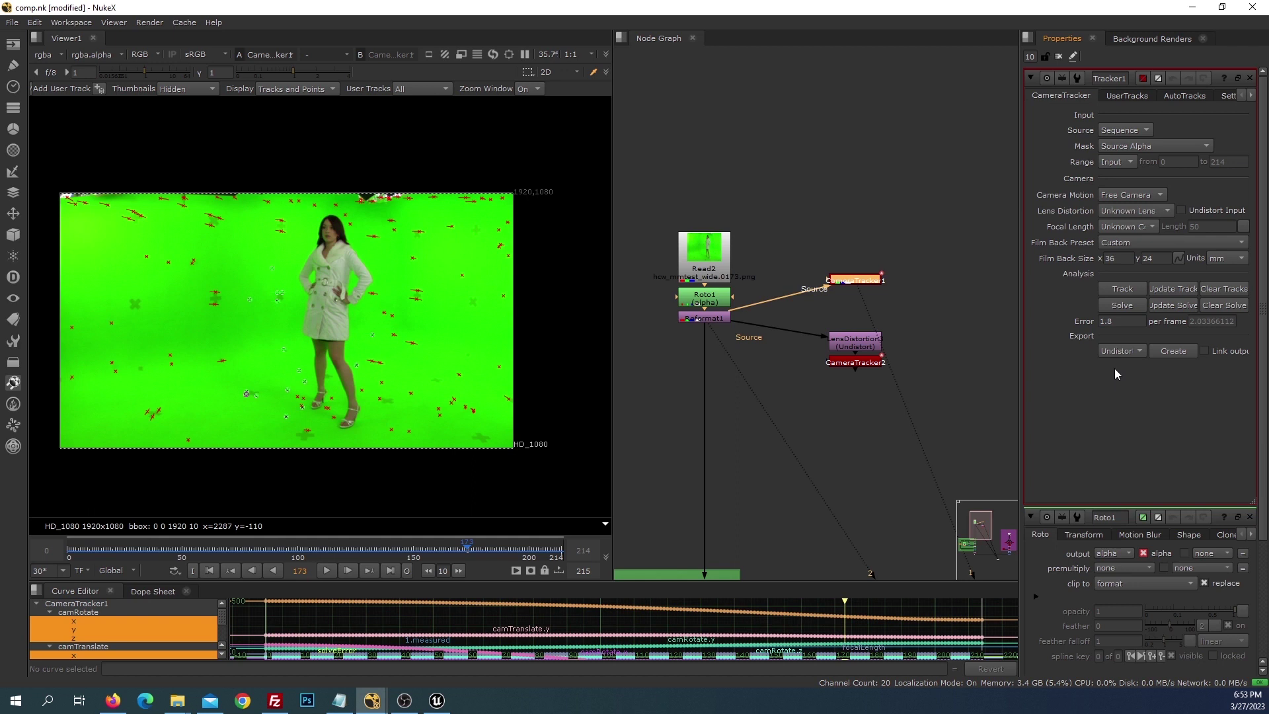
pyautogui.click(1173, 351)
pyautogui.moveTo(867, 291); pyautogui.dragTo(911, 309)
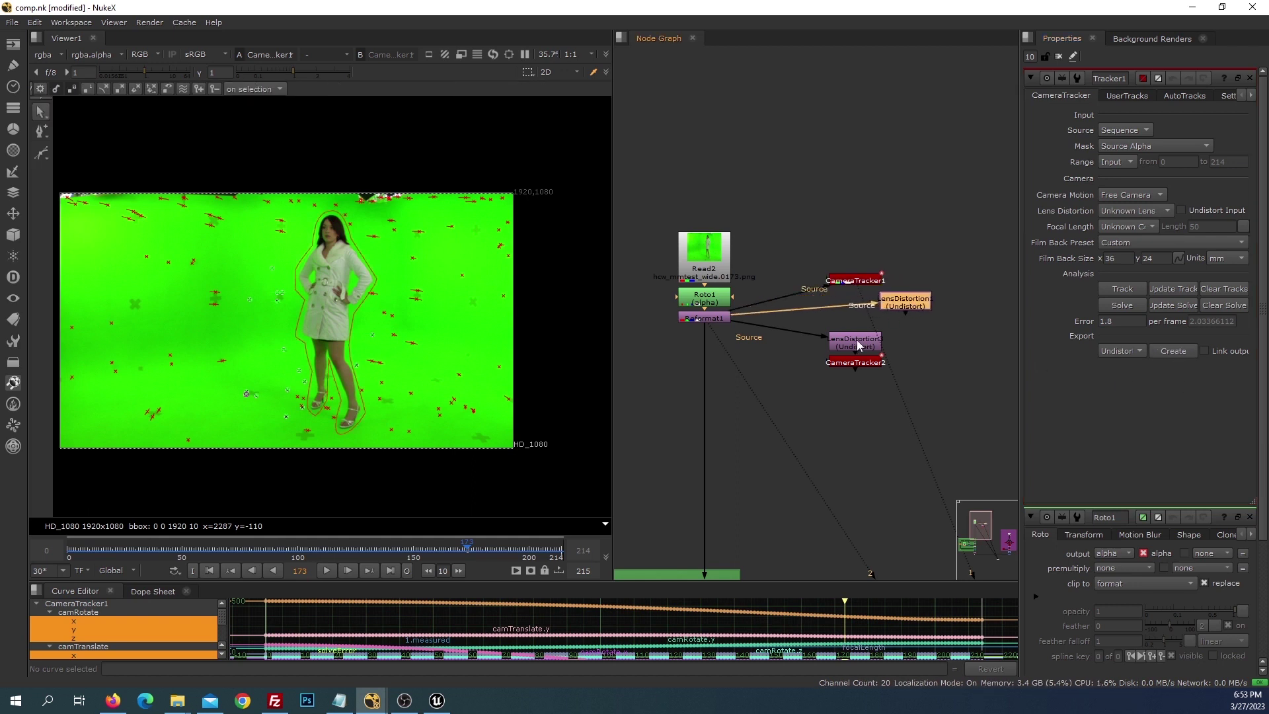
pyautogui.press('Delete')
# - Close the CameraTracker1 and Roto1 settings and view LensDistortion3's undistorted output
pyautogui.press('1')
pyautogui.click(1249, 78)
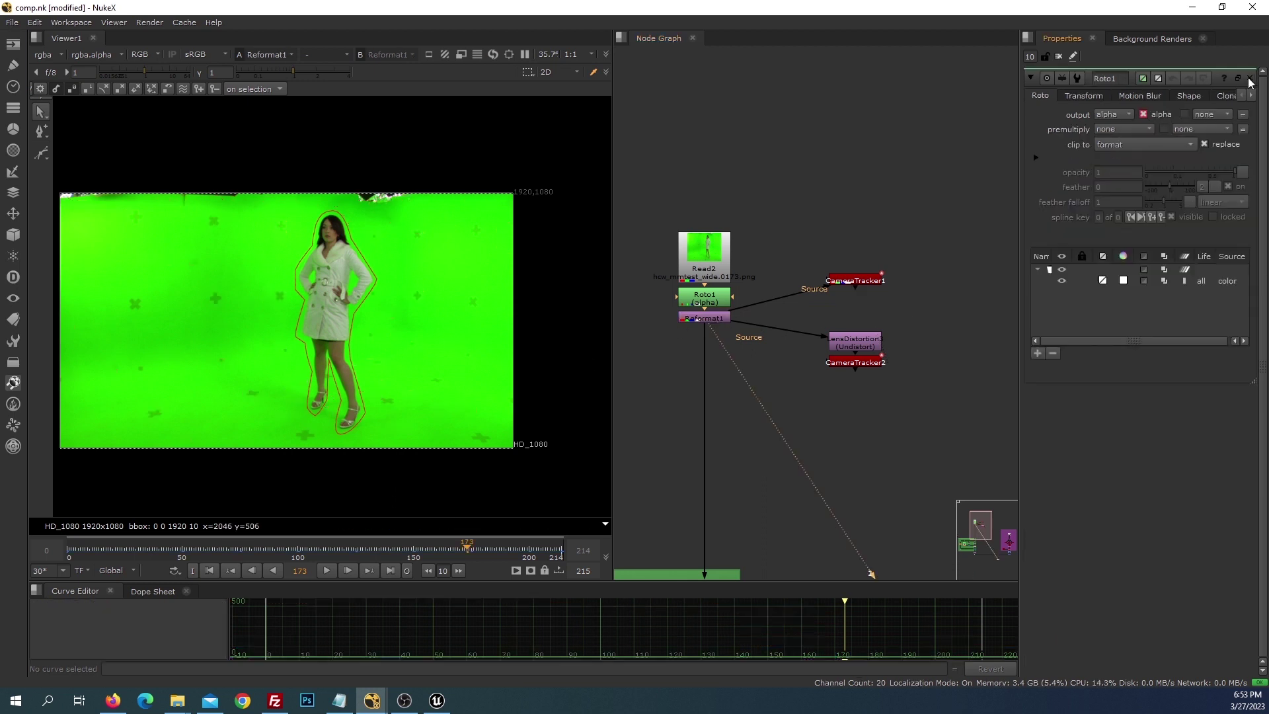
pyautogui.click(1249, 78)
pyautogui.click(843, 344)
pyautogui.press('1')
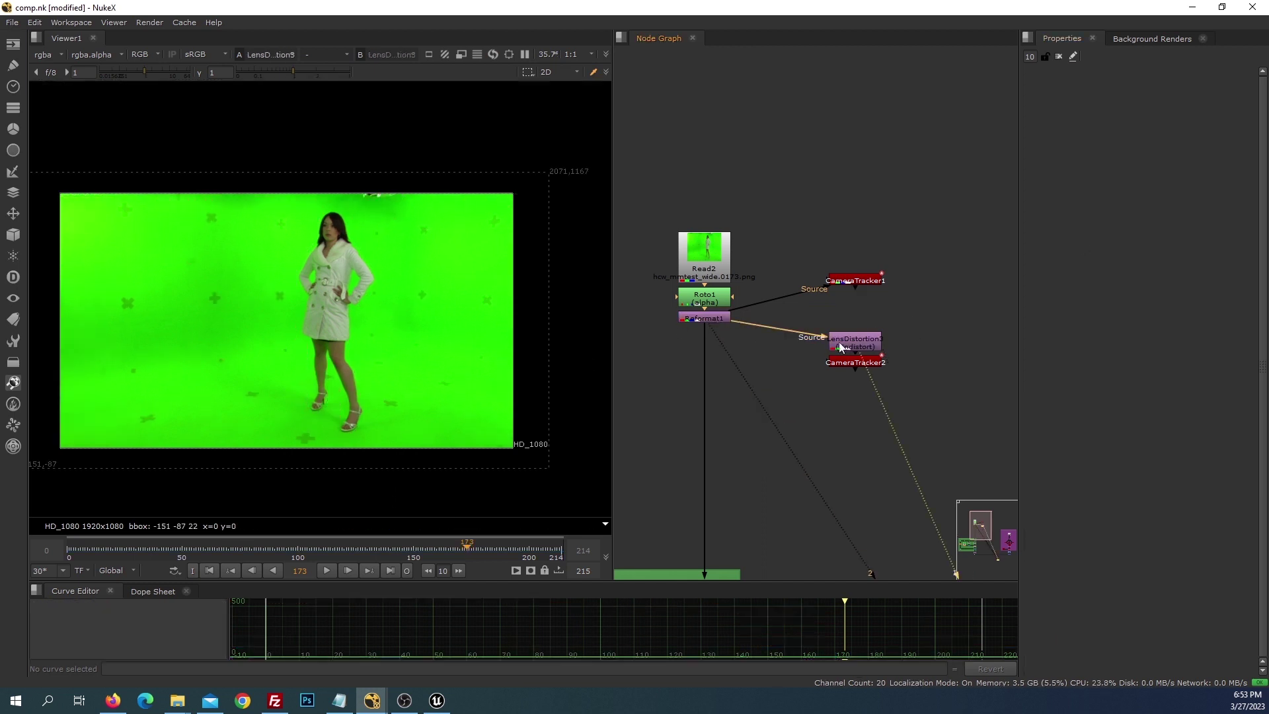
# - Compare the original Reformat1 plate with undistorted LensDistortion3 at frame 205
pyautogui.click(713, 319)
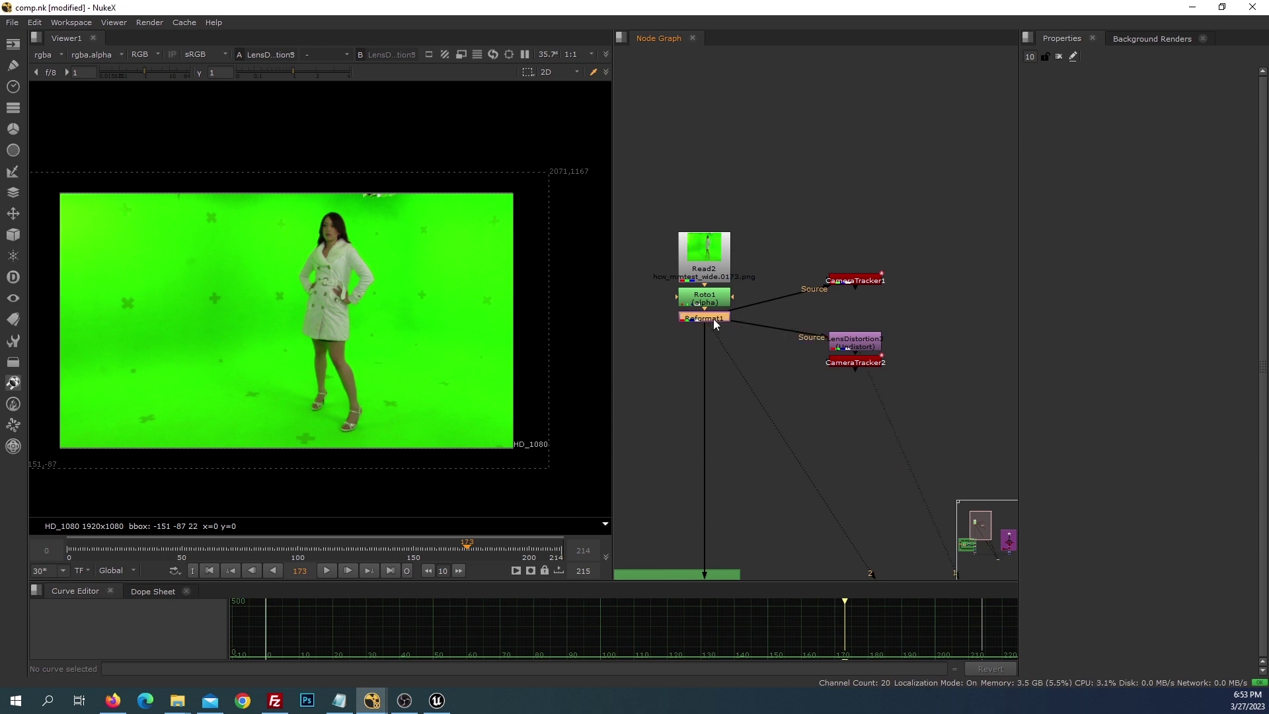
pyautogui.press('2')
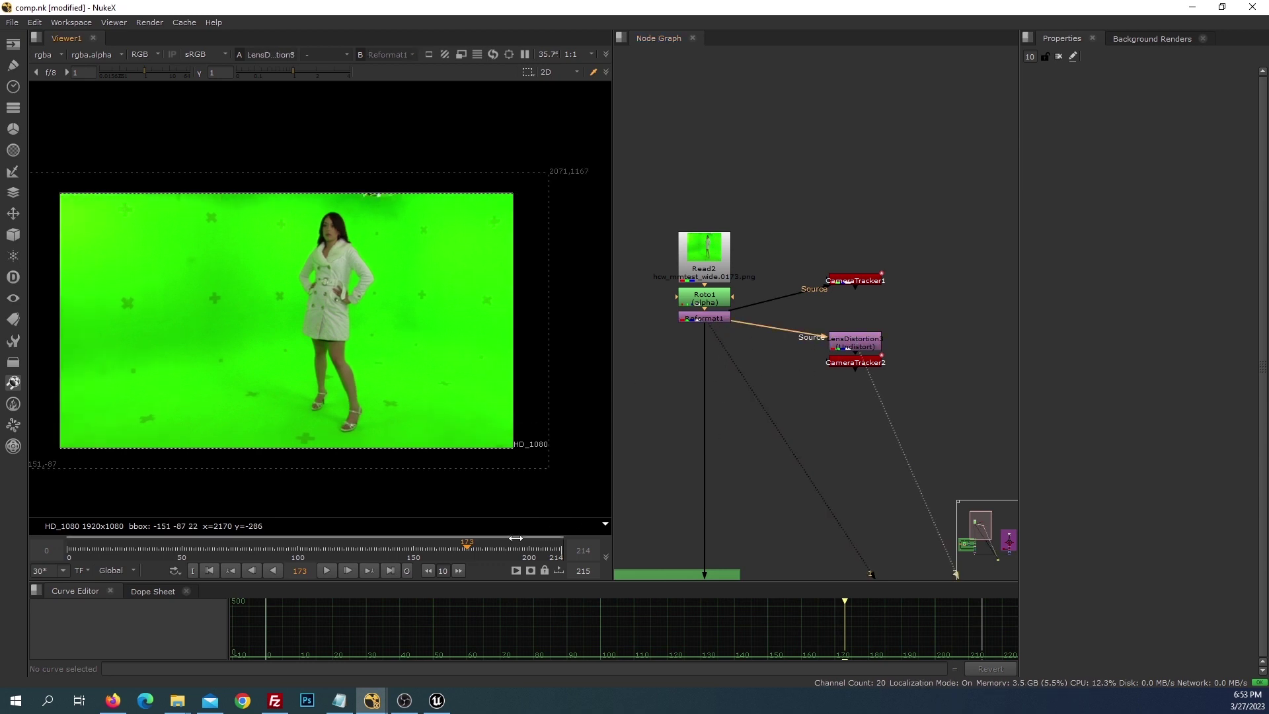
pyautogui.moveTo(518, 542); pyautogui.dragTo(541, 546)
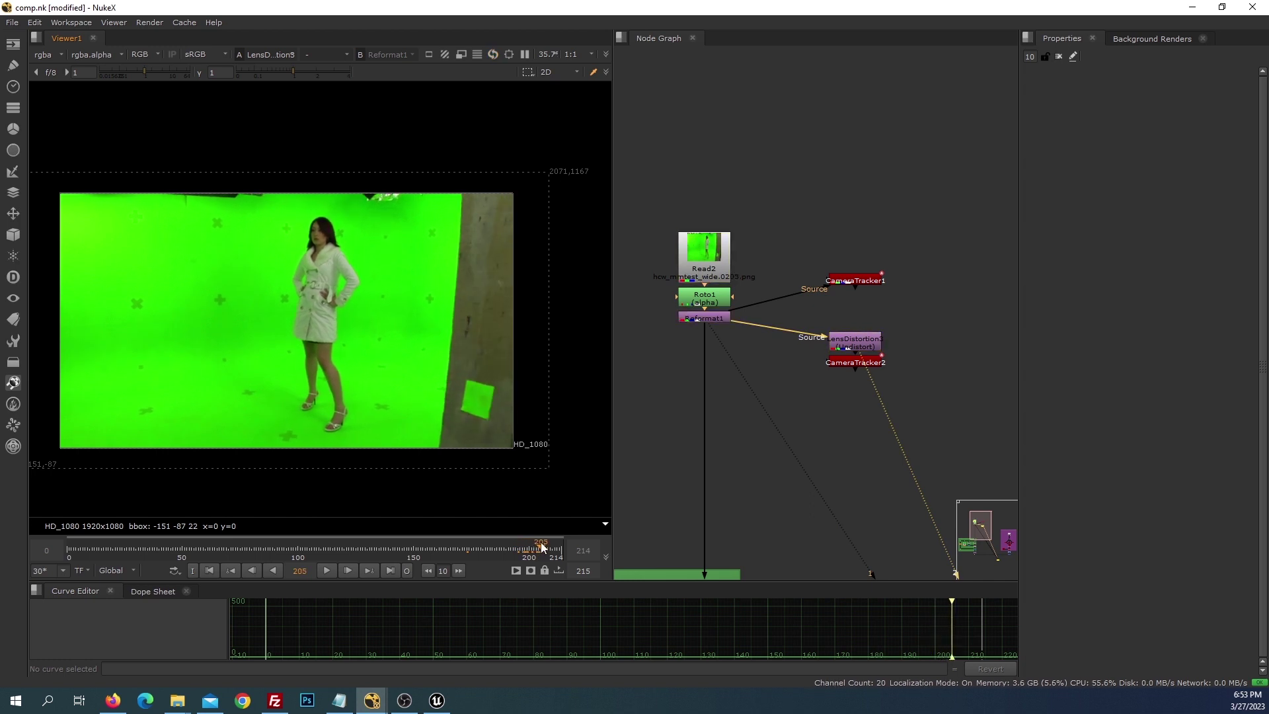
pyautogui.press('1')
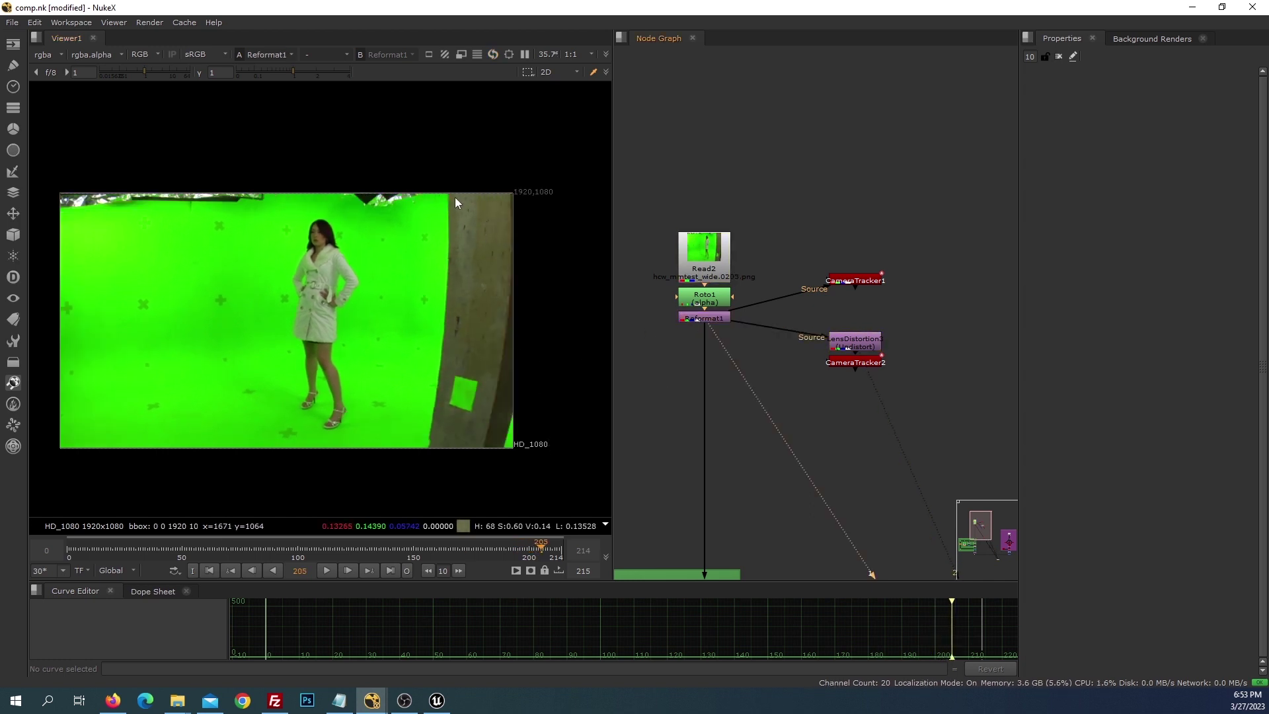
pyautogui.click(844, 342)
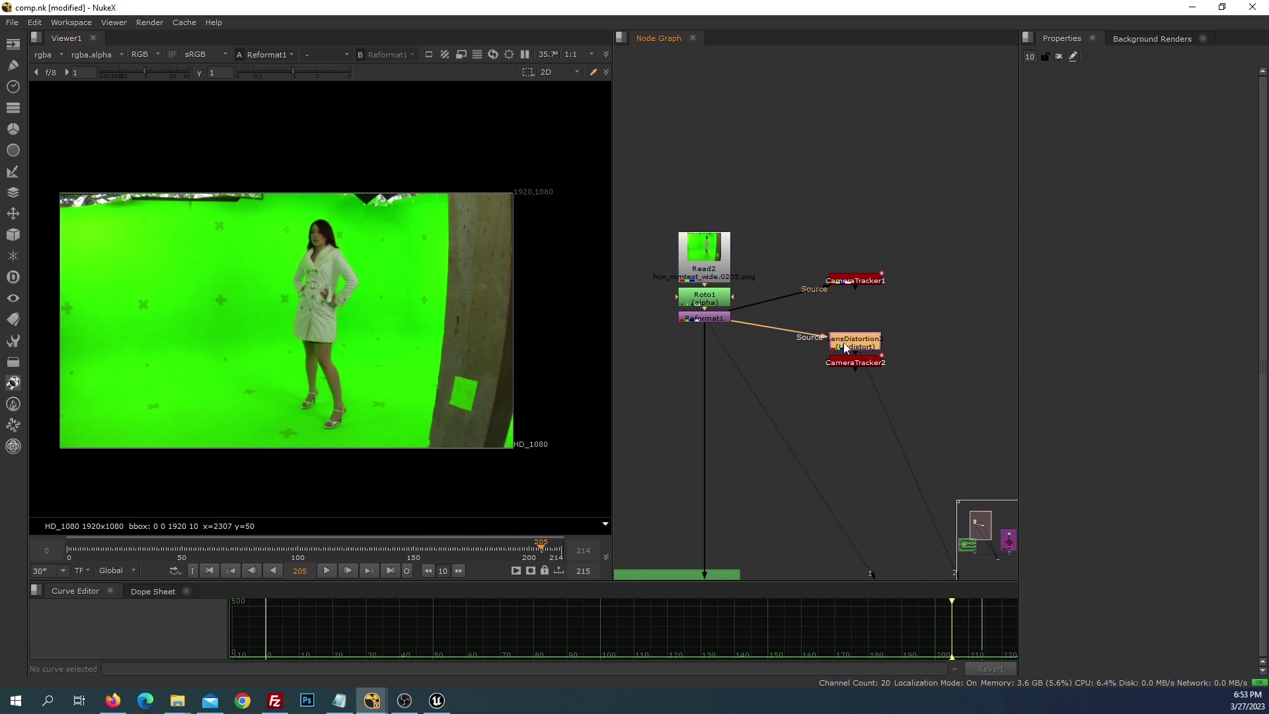
pyautogui.press('1')
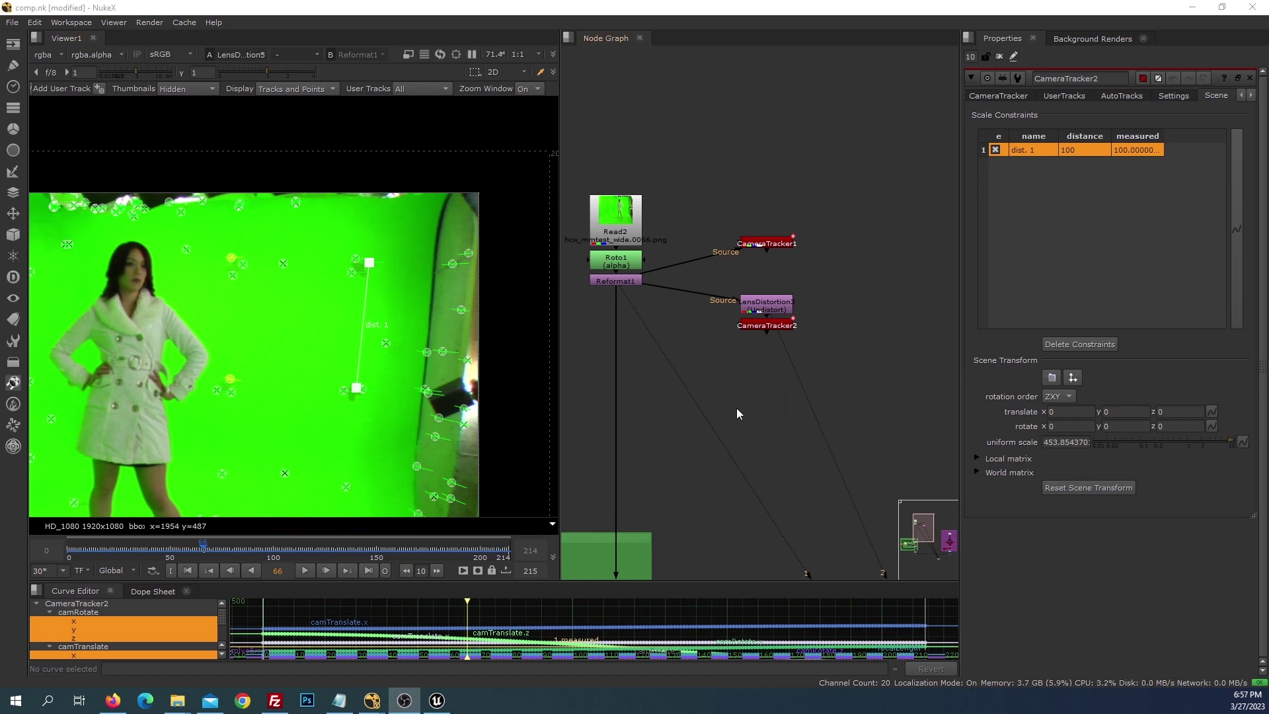
# - Zoom the viewer out to 50% over CameraTracker2's tracks and dist. 1 constraint of 100
pyautogui.scroll(-2, 356, 278)
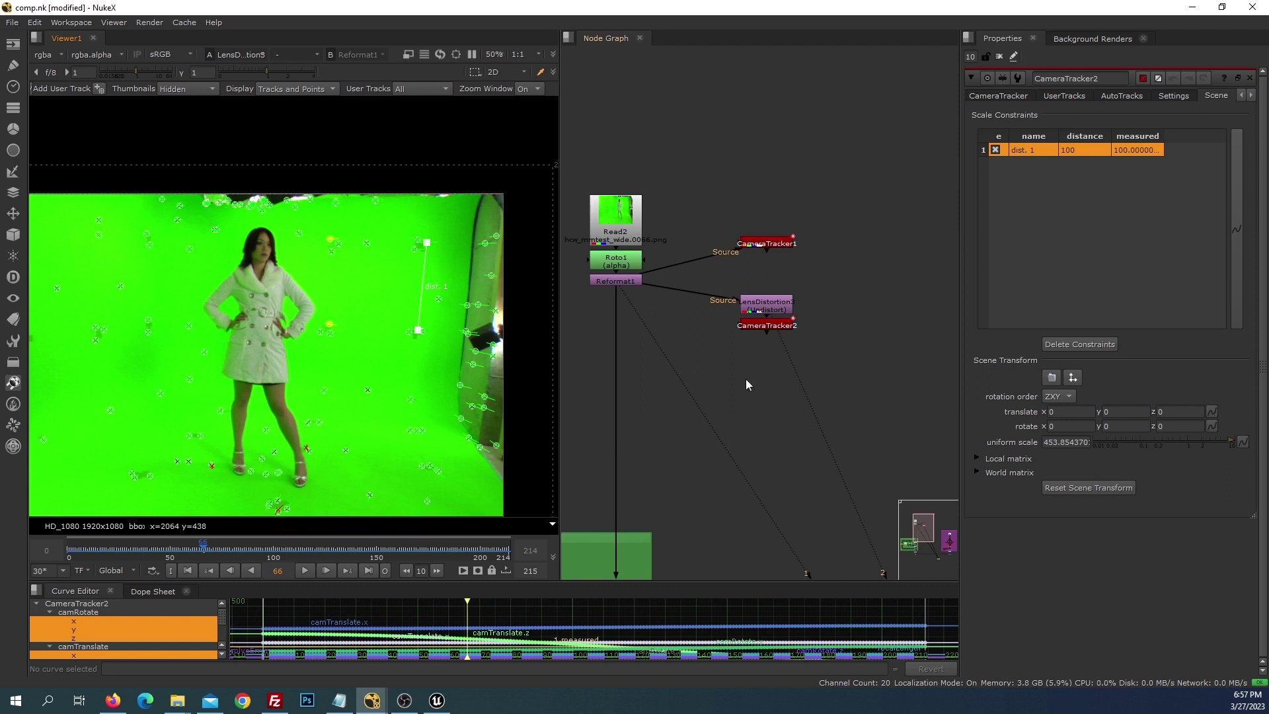
# - Add a LensDistortion1 node via 'len' search, check its Analysis tab, then delete it
pyautogui.doubleClick(764, 309)
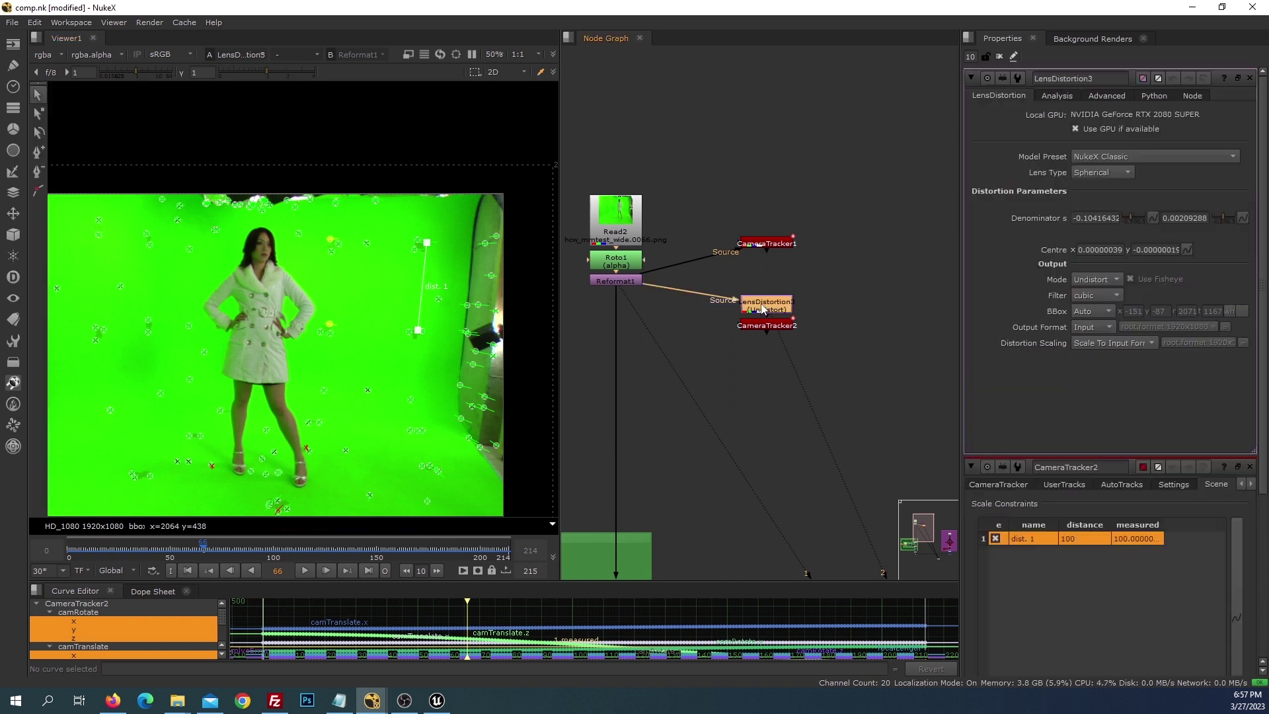
pyautogui.click(849, 295)
pyautogui.press('Tab')
pyautogui.write('len')
pyautogui.click(703, 340)
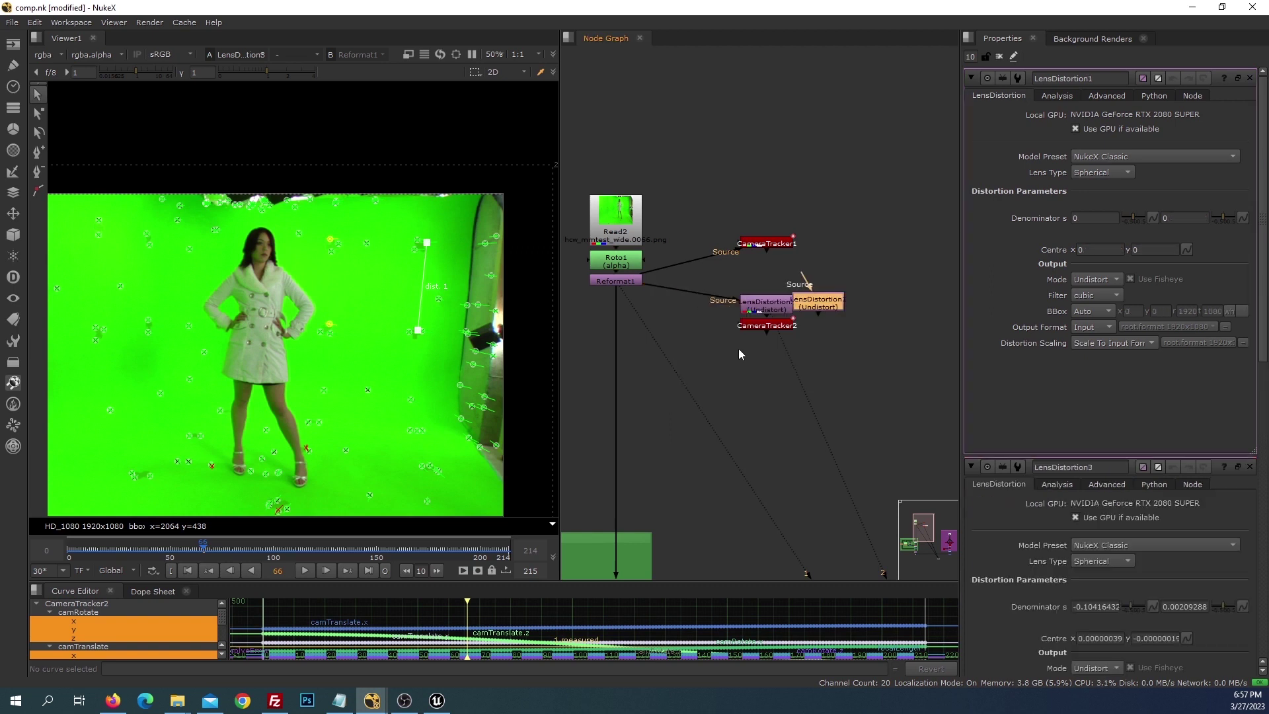
pyautogui.click(1058, 96)
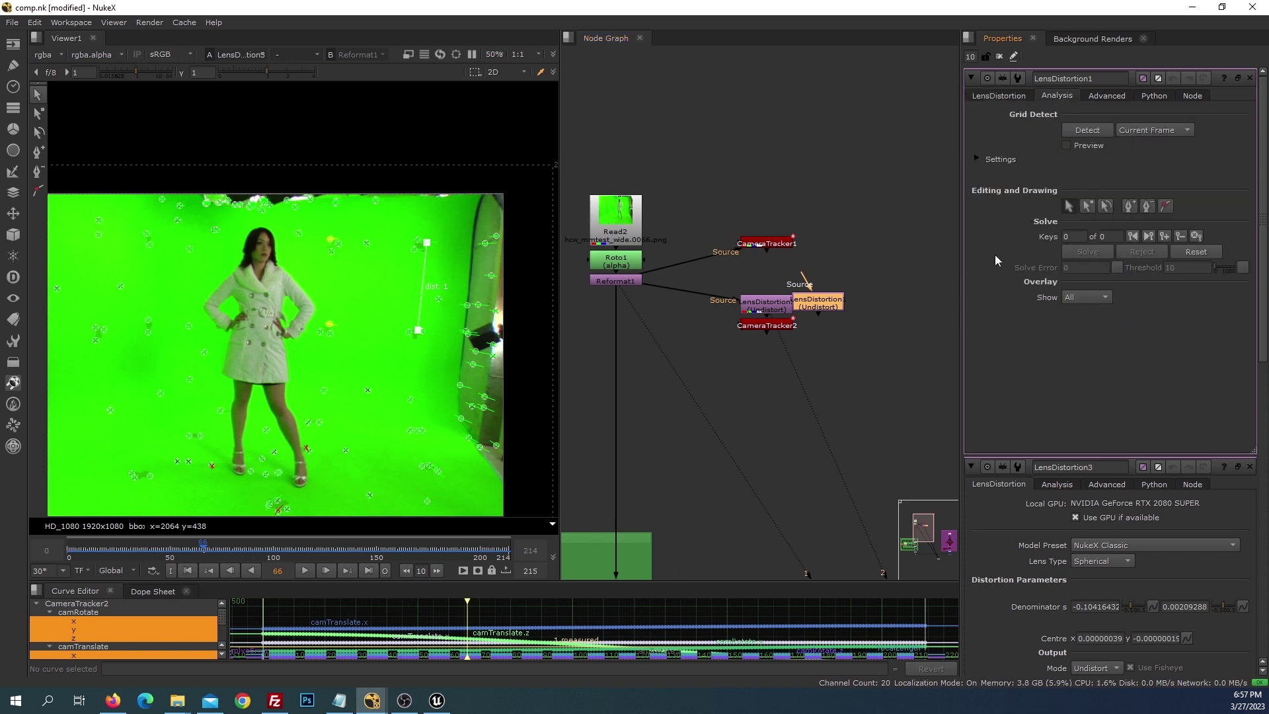
pyautogui.moveTo(819, 302); pyautogui.dragTo(856, 273)
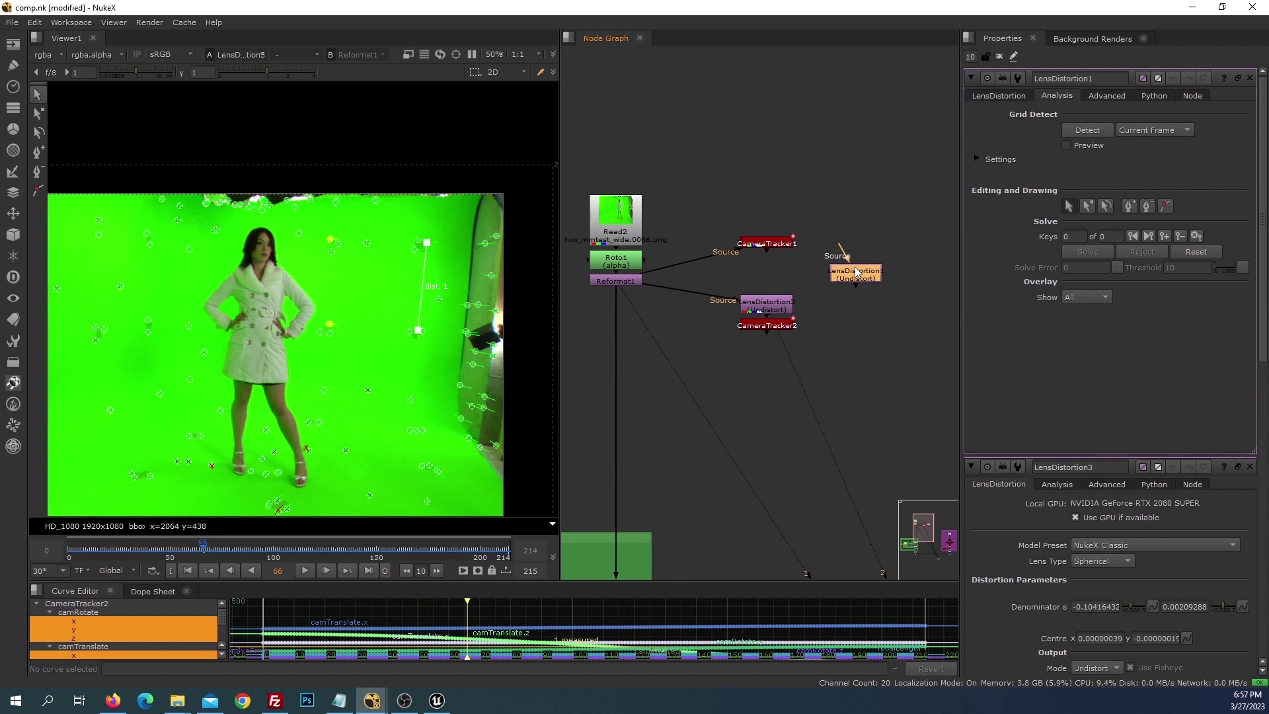
pyautogui.press('Delete')
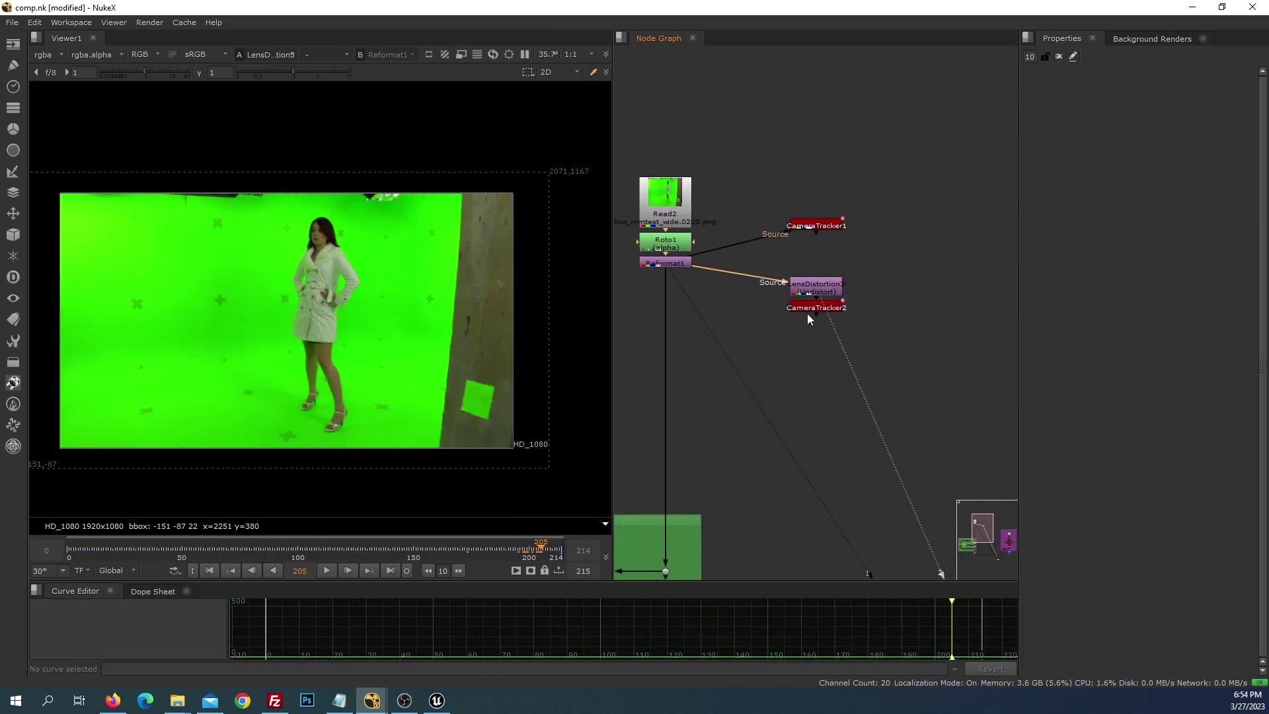
# - Open CameraTracker2's settings to display its tracks over the plate
pyautogui.click(808, 308)
pyautogui.doubleClick(810, 308)
pyautogui.moveTo(767, 206); pyautogui.dragTo(832, 235)
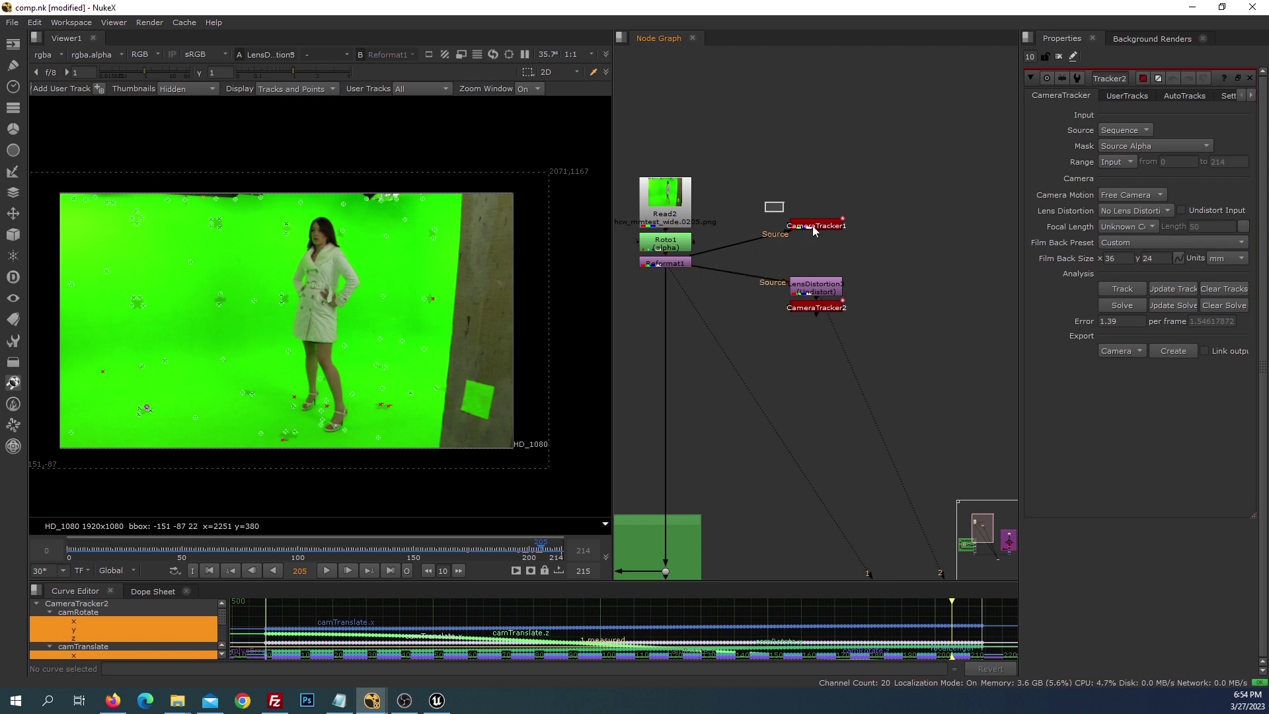
pyautogui.click(819, 310)
# - Scrub the shot from frame 56 to 99, return to frame 66, and widen the Properties panel
pyautogui.click(196, 555)
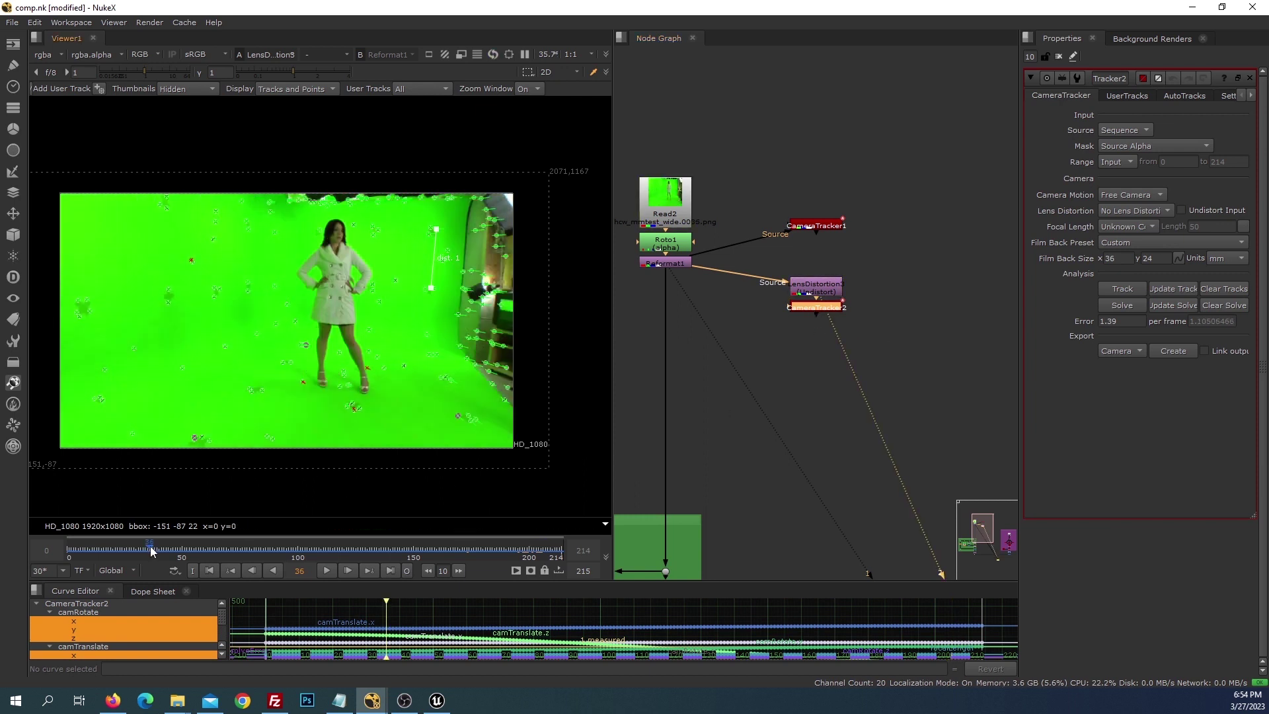
pyautogui.moveTo(196, 550); pyautogui.dragTo(296, 550)
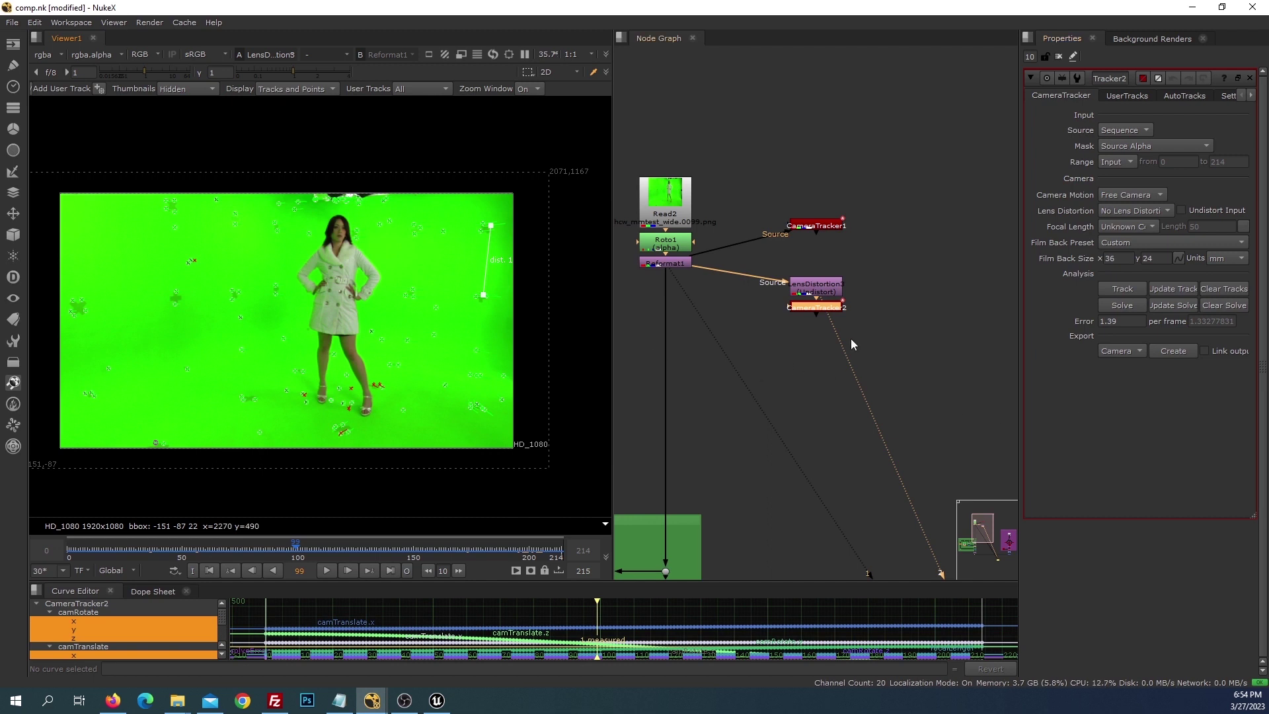
pyautogui.scroll(1, 769, 361)
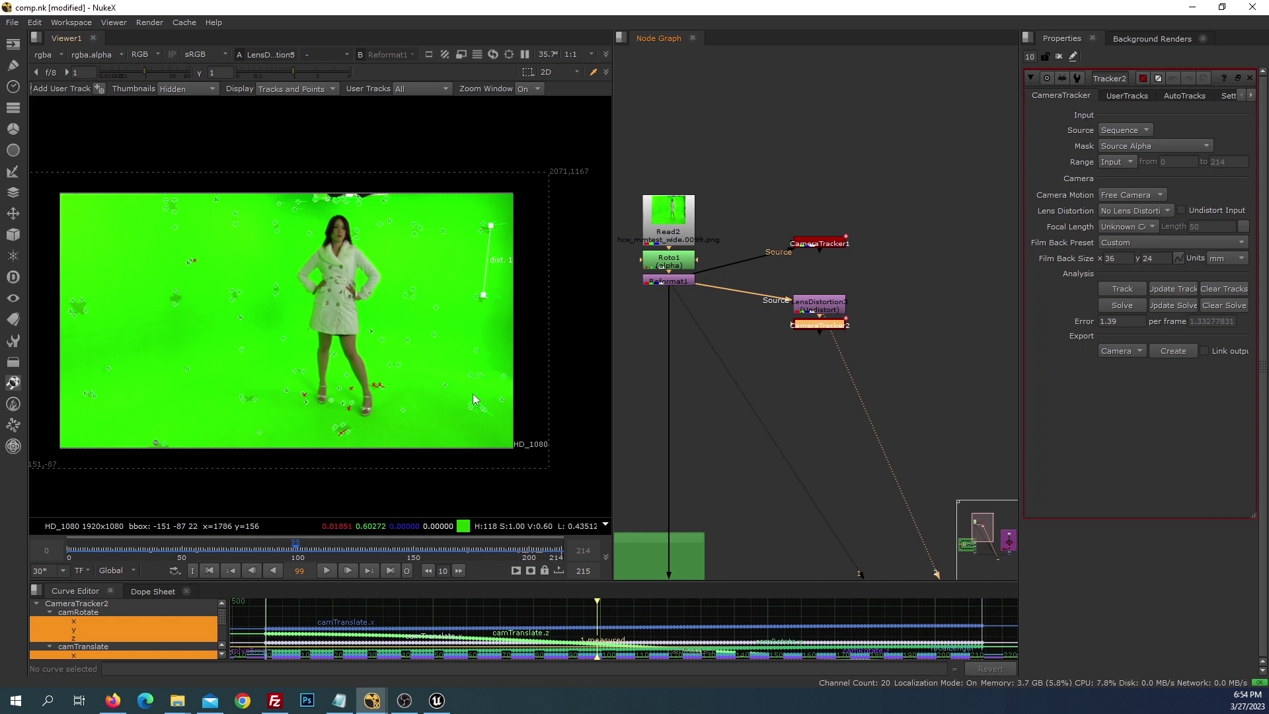
pyautogui.moveTo(296, 550); pyautogui.dragTo(219, 547)
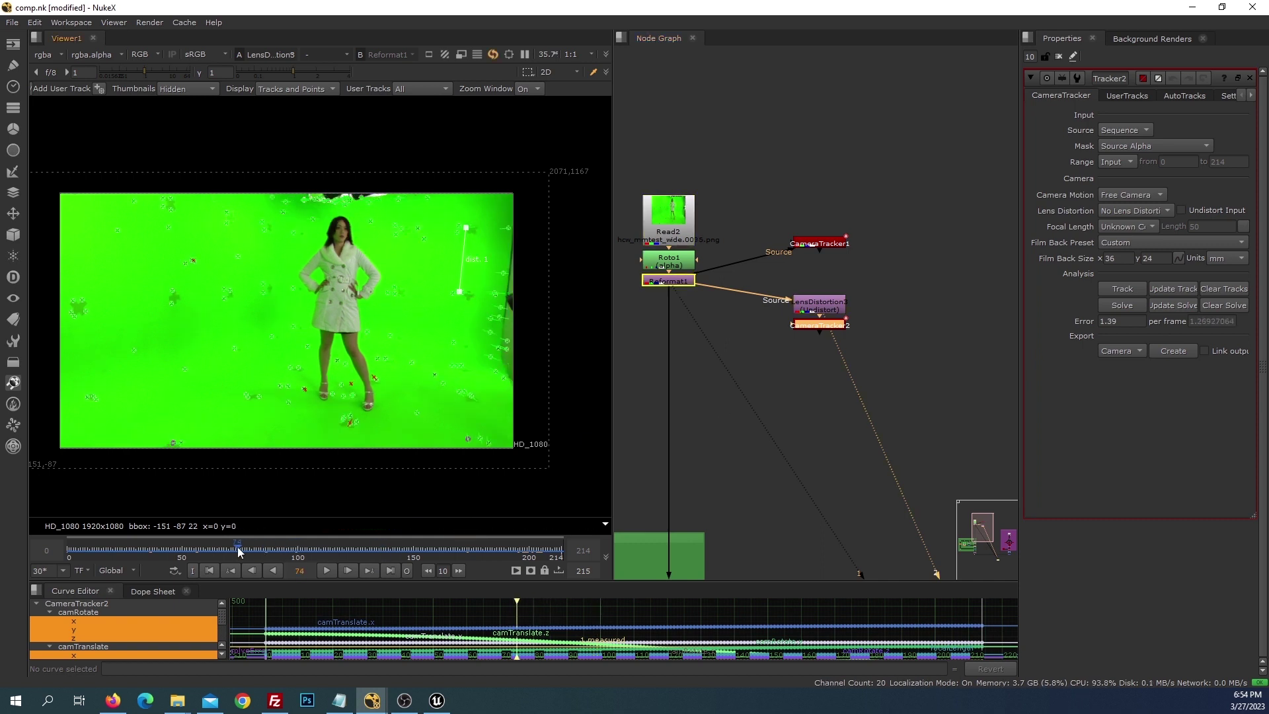
pyautogui.moveTo(614, 303); pyautogui.dragTo(558, 304)
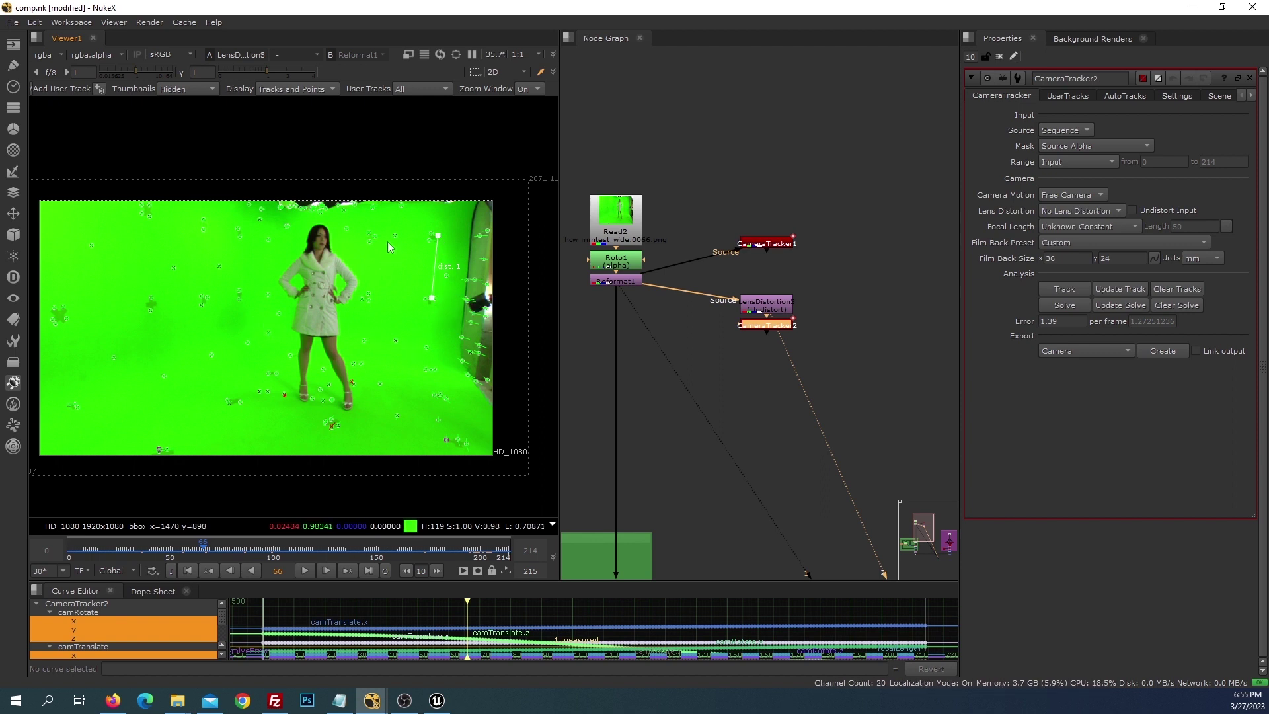
pyautogui.scroll(2, 390, 247)
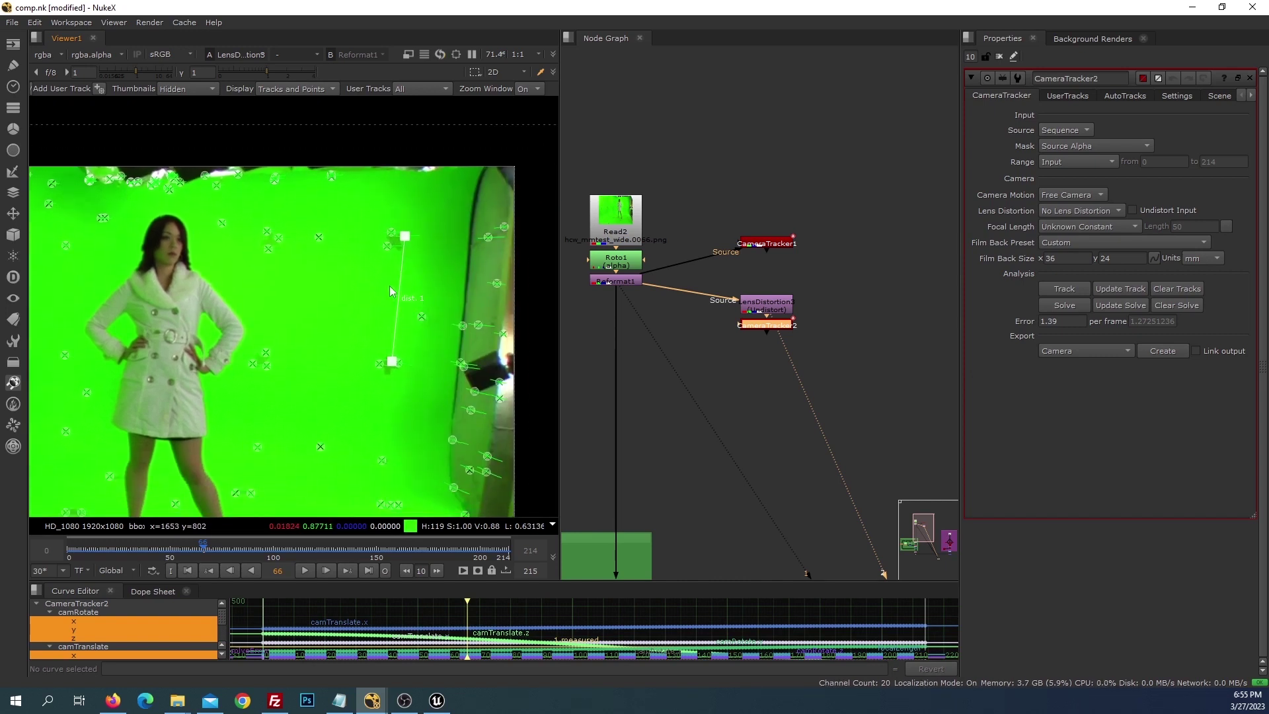
pyautogui.scroll(-3, 401, 375)
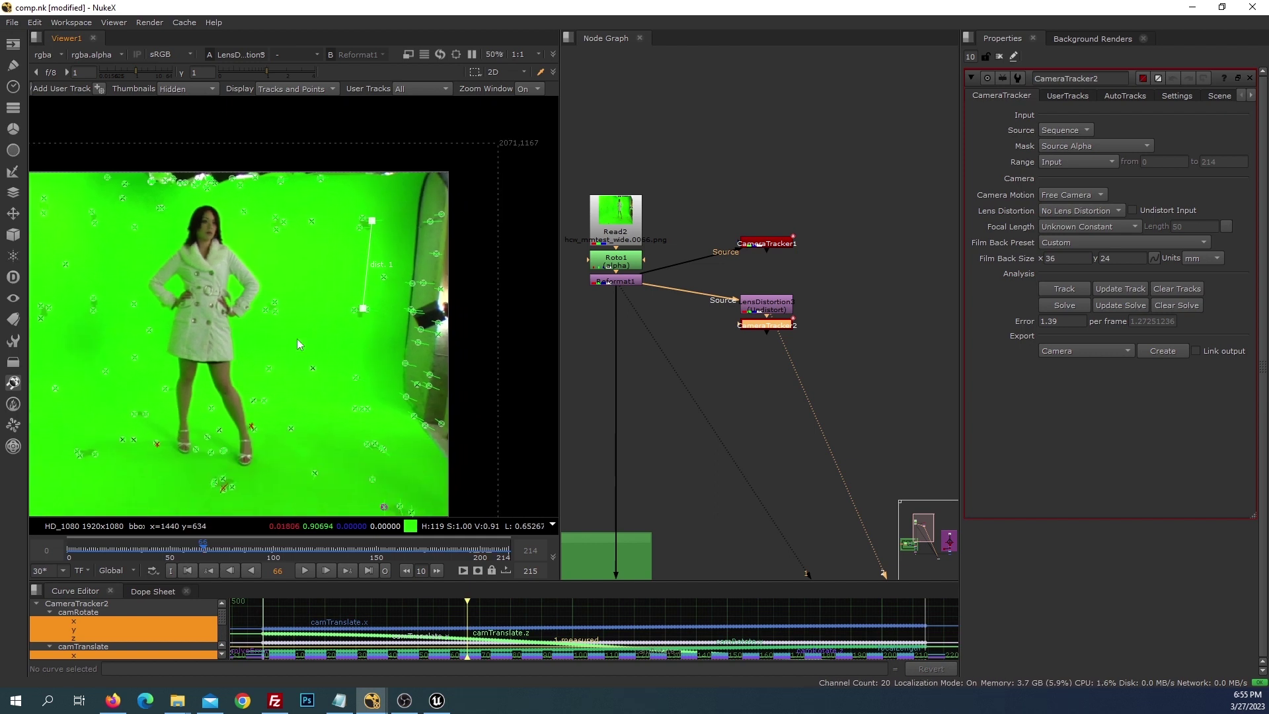
pyautogui.scroll(1, 379, 277)
pyautogui.scroll(1, 380, 278)
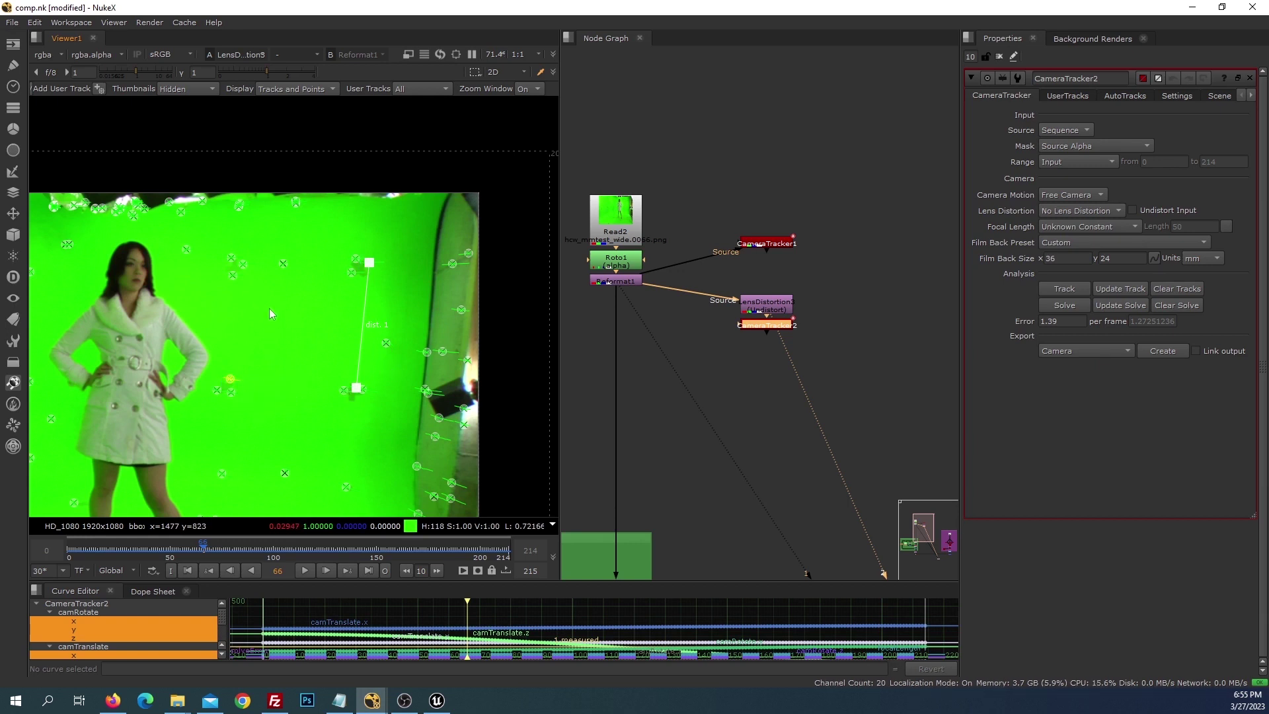
# - Add a dist. 1 scale distance between two tracks and set it to 100
pyautogui.rightClick(234, 263)
pyautogui.moveTo(267, 334)
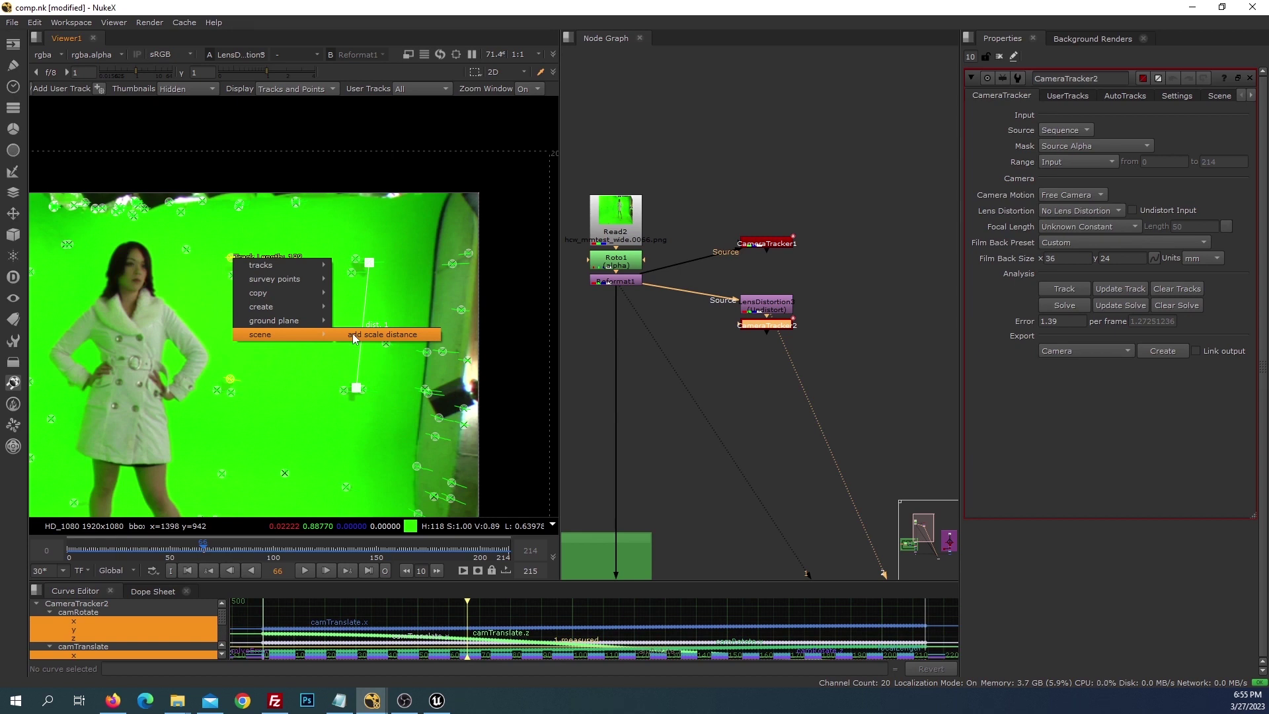
pyautogui.click(1220, 95)
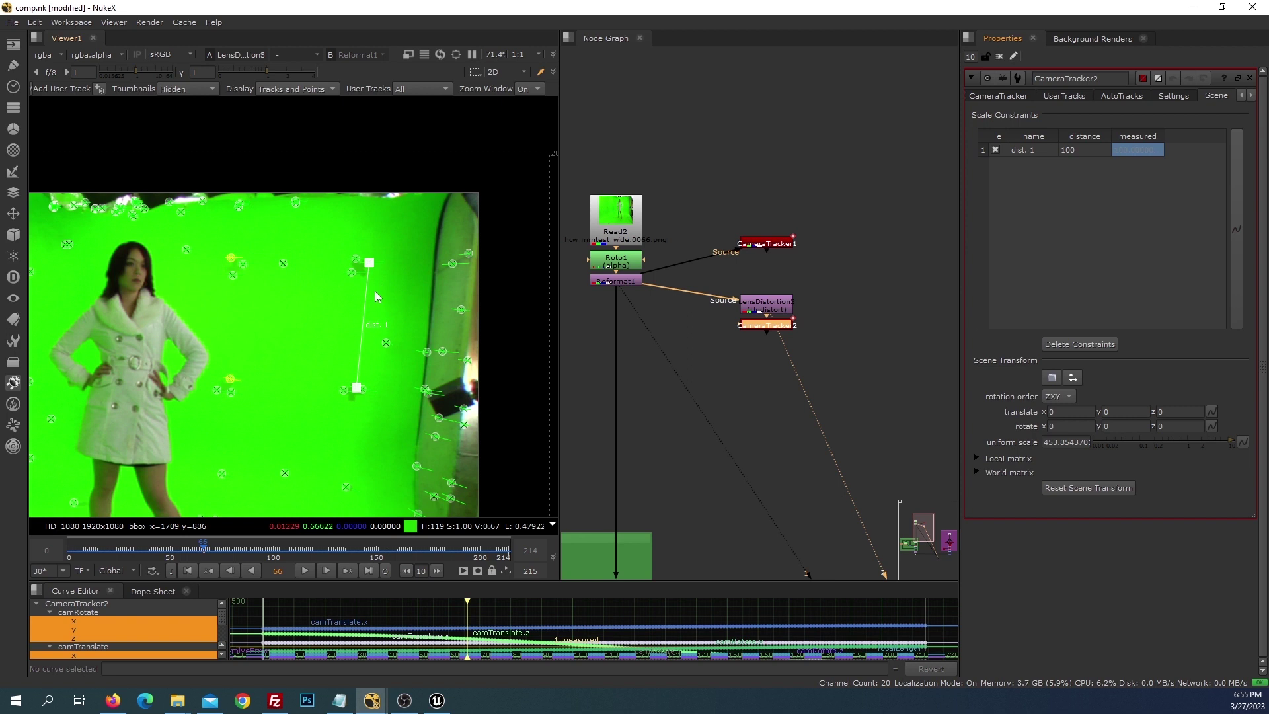
pyautogui.doubleClick(1086, 146)
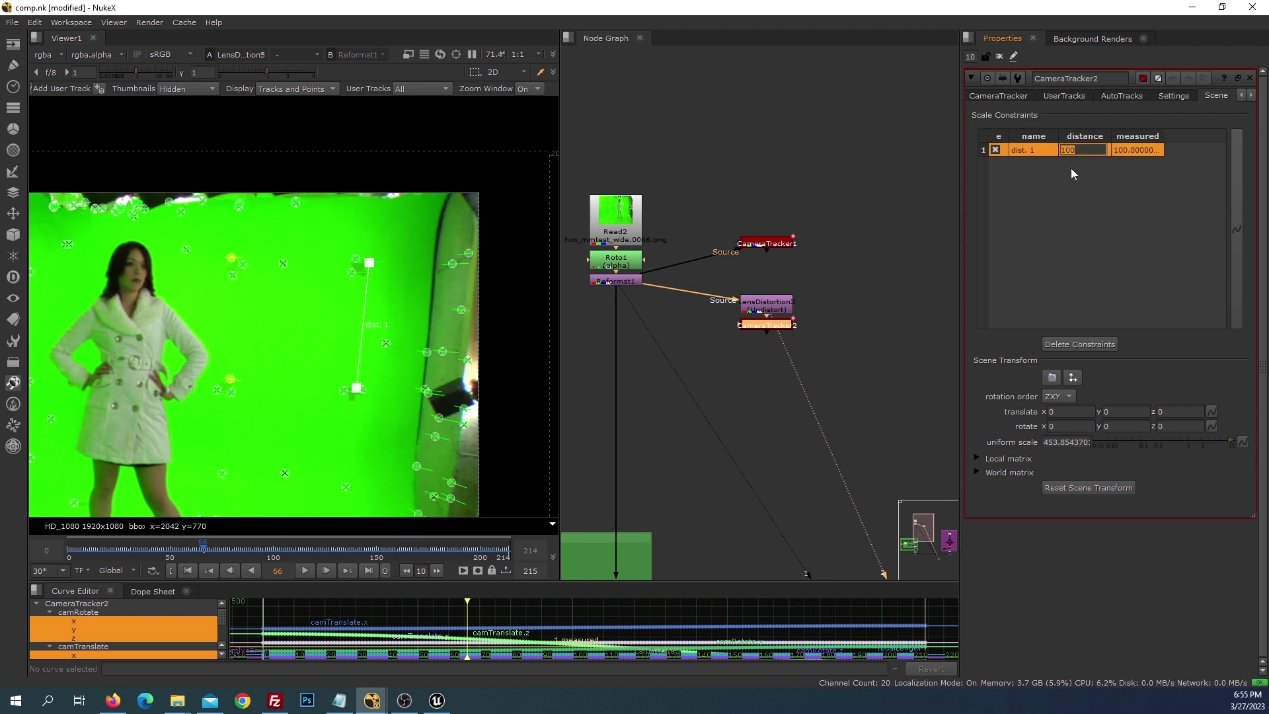
pyautogui.doubleClick(767, 306)
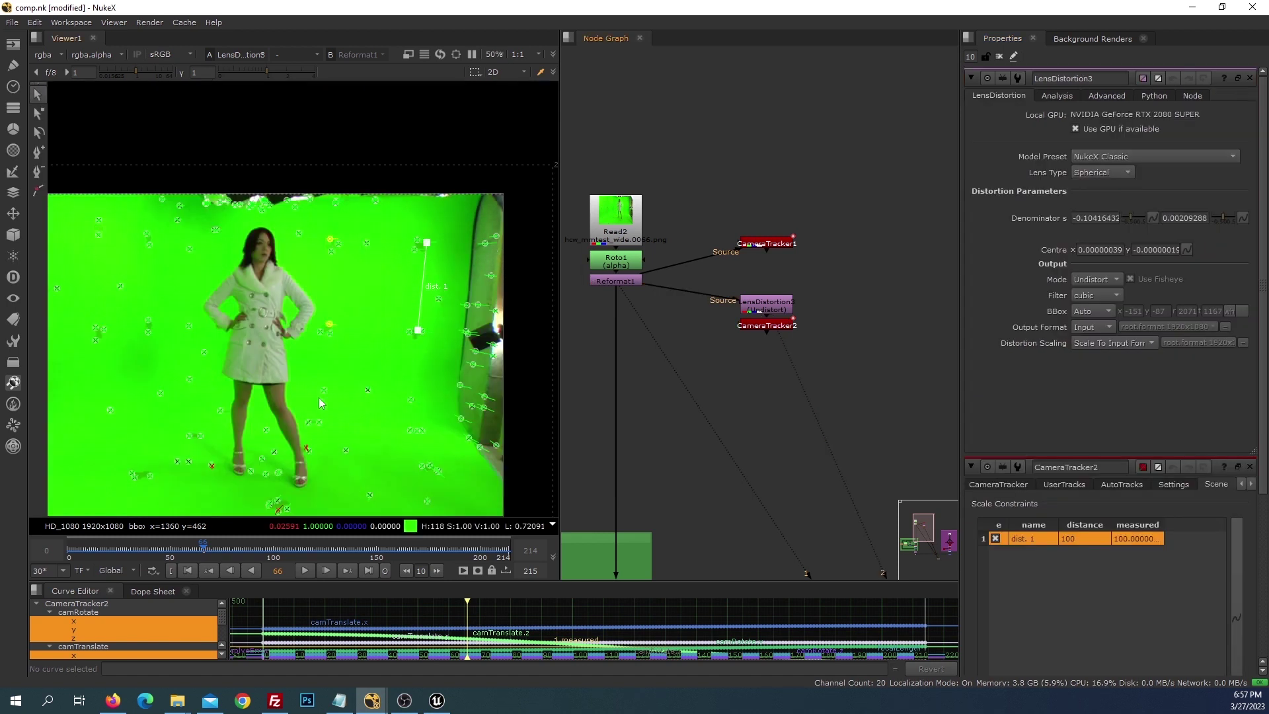
# - Pick two floor track markers, browse the ground-plane tracking options, then reselect CameraTracker2
pyautogui.moveTo(330, 390); pyautogui.dragTo(370, 374)
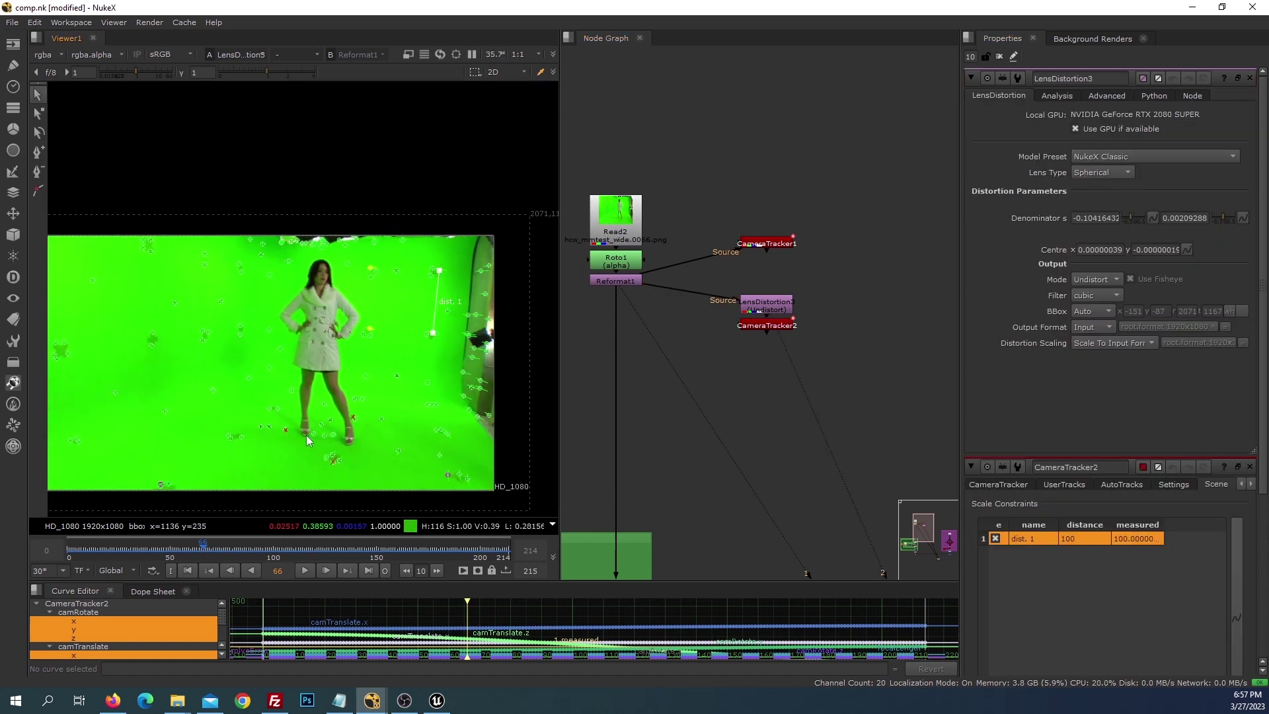
pyautogui.click(165, 485)
pyautogui.click(442, 456)
pyautogui.rightClick(325, 405)
pyautogui.moveTo(360, 413)
pyautogui.moveTo(384, 463)
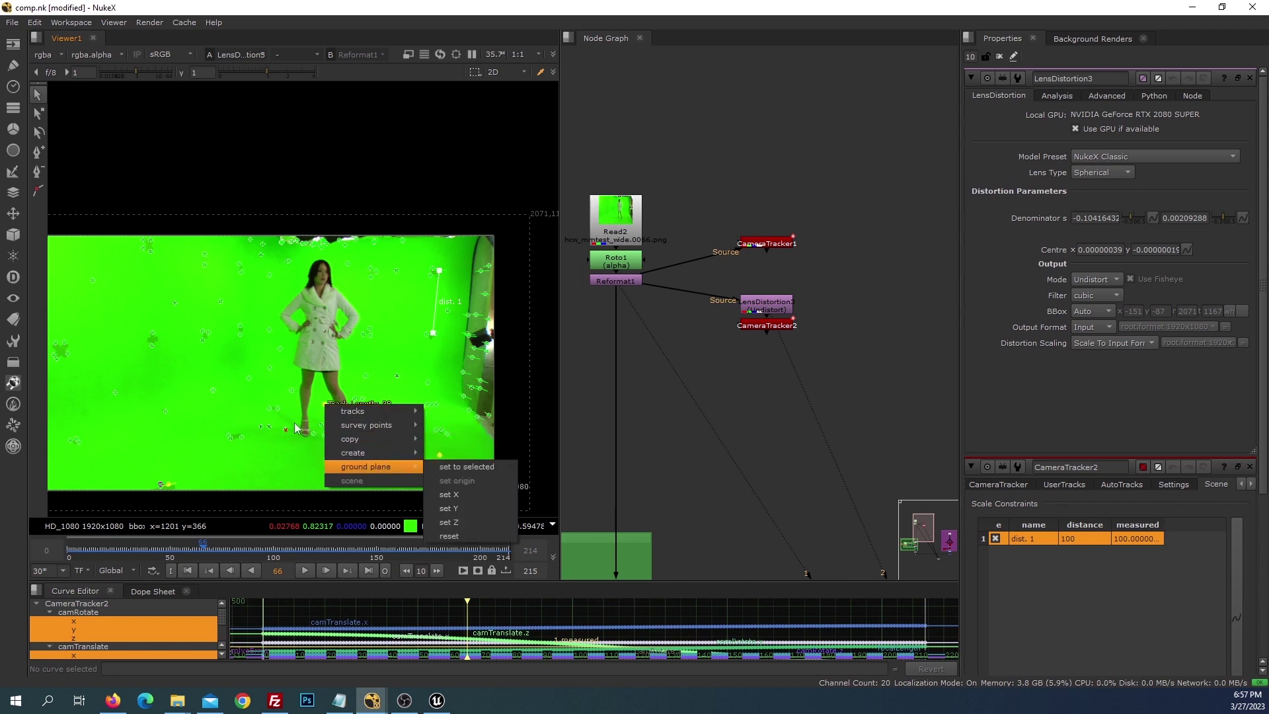
pyautogui.press('Down')
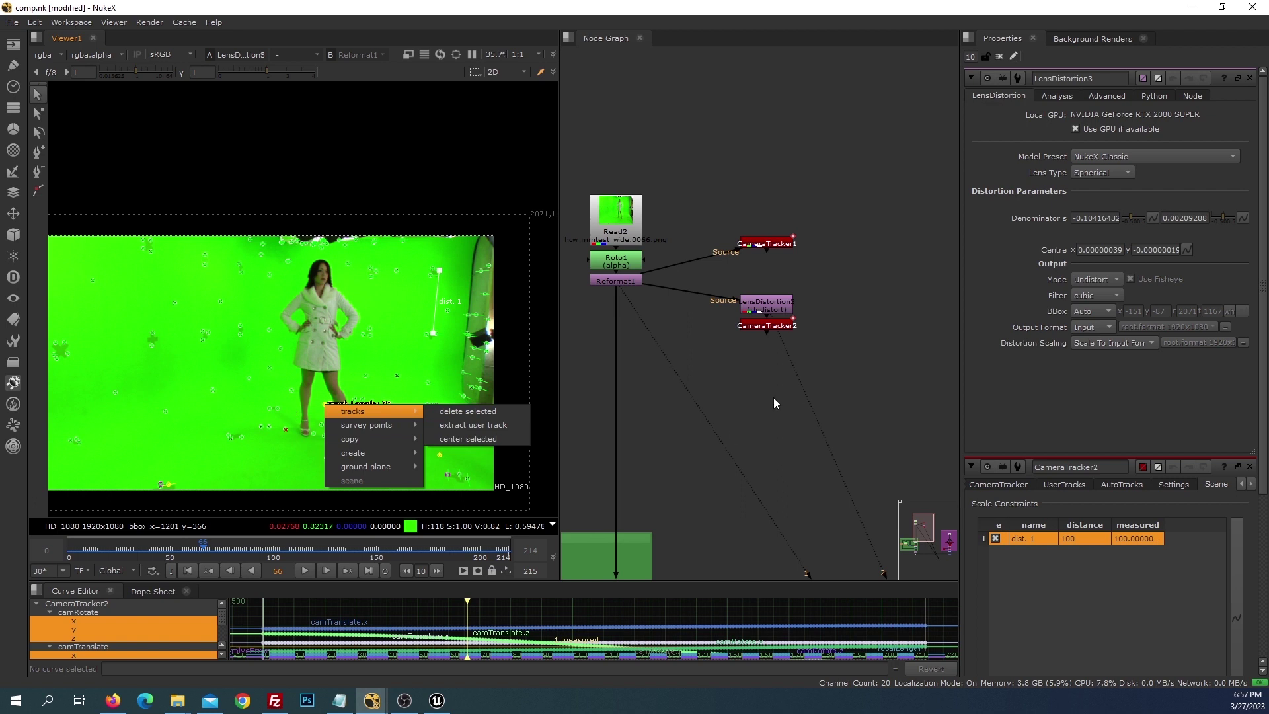
pyautogui.click(776, 403)
pyautogui.click(778, 333)
# - View CameraTracker2's output and orbit its point cloud in the 3D viewer
pyautogui.press('1')
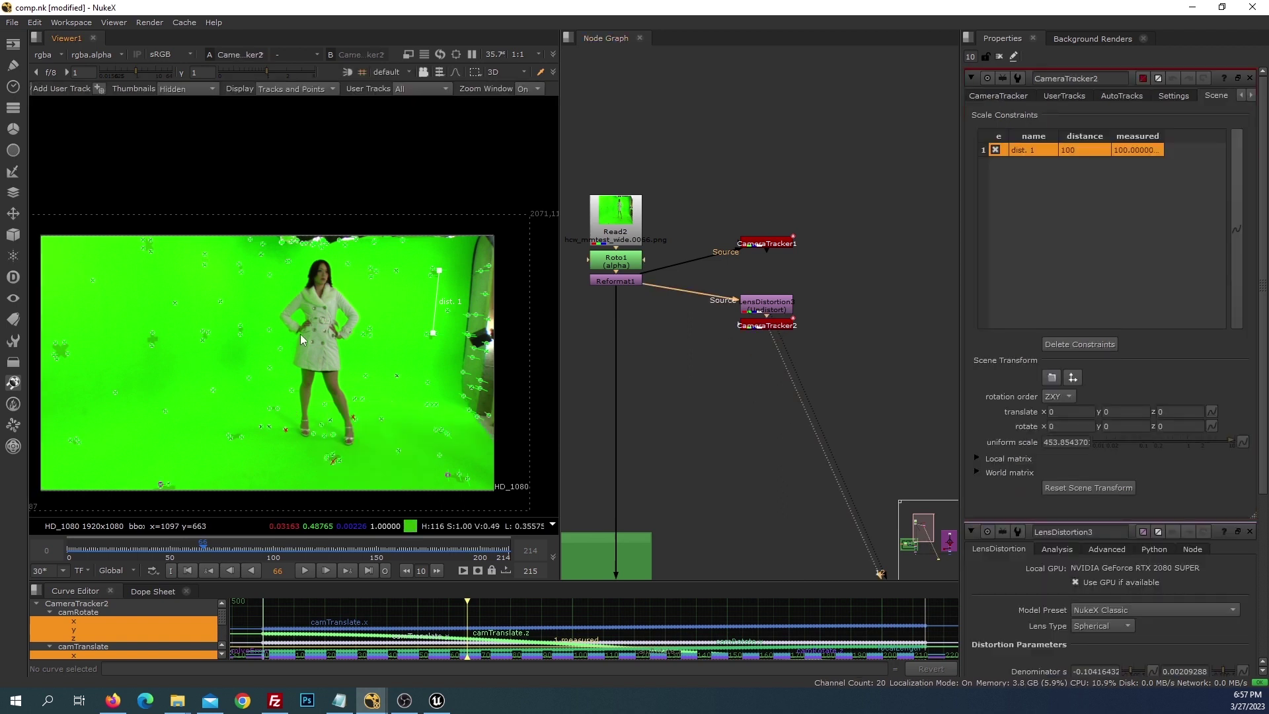
pyautogui.press('Tab')
pyautogui.scroll(-10, 315, 347)
pyautogui.moveTo(346, 318)
pyautogui.mouseDown()
pyautogui.moveTo(669, 265)
pyautogui.moveTo(527, 228)
pyautogui.moveTo(558, 265)
pyautogui.mouseUp()
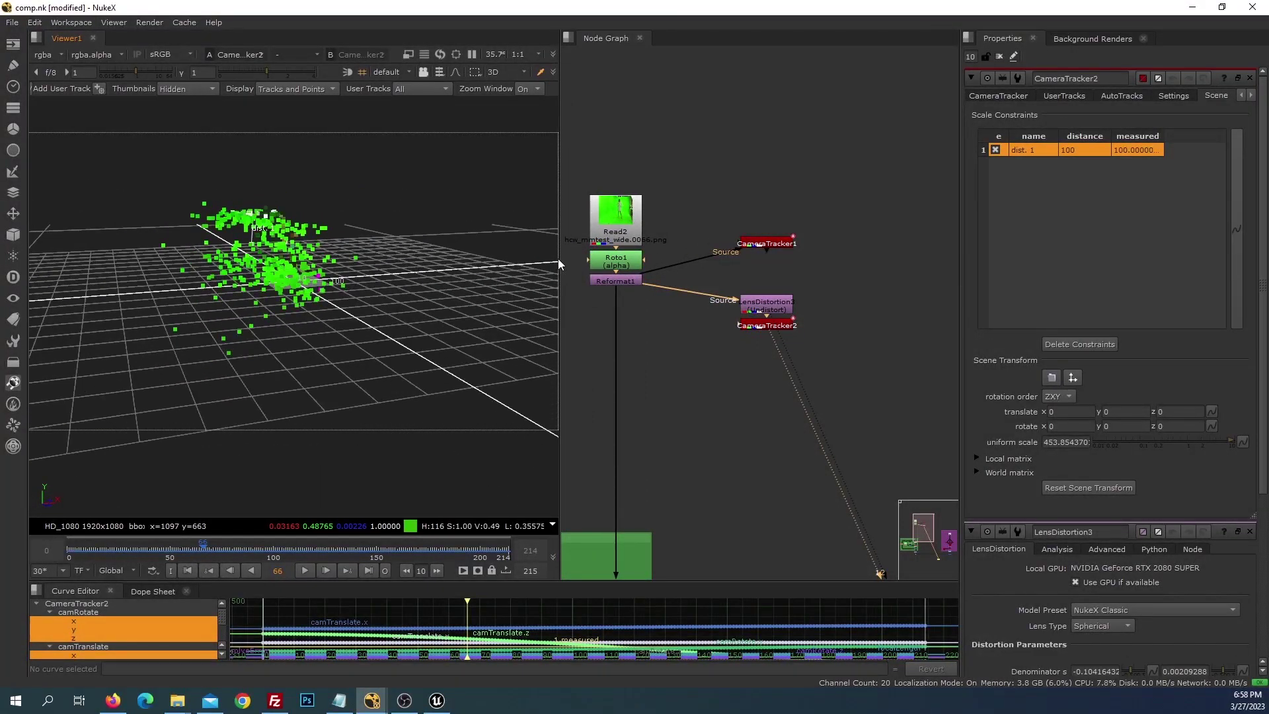
pyautogui.press('Tab')
pyautogui.scroll(-3, 751, 395)
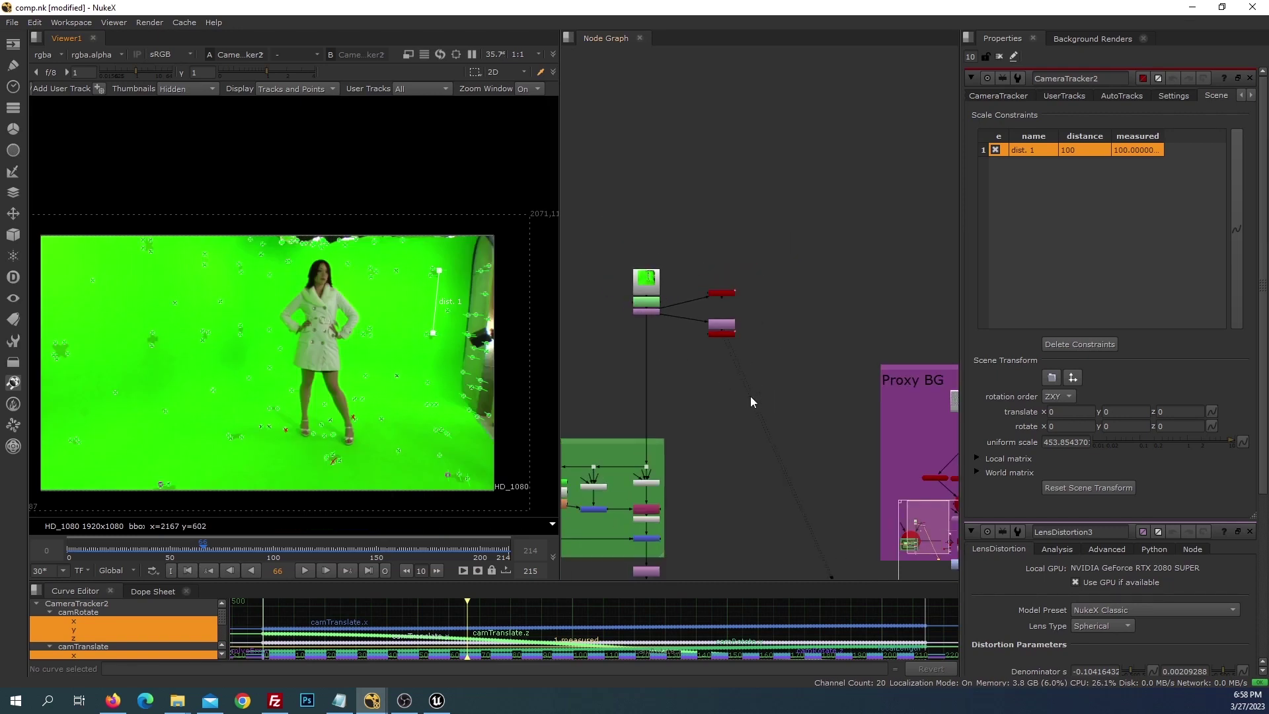
pyautogui.scroll(-3, 676, 280)
pyautogui.scroll(2, 803, 317)
pyautogui.scroll(4, 802, 317)
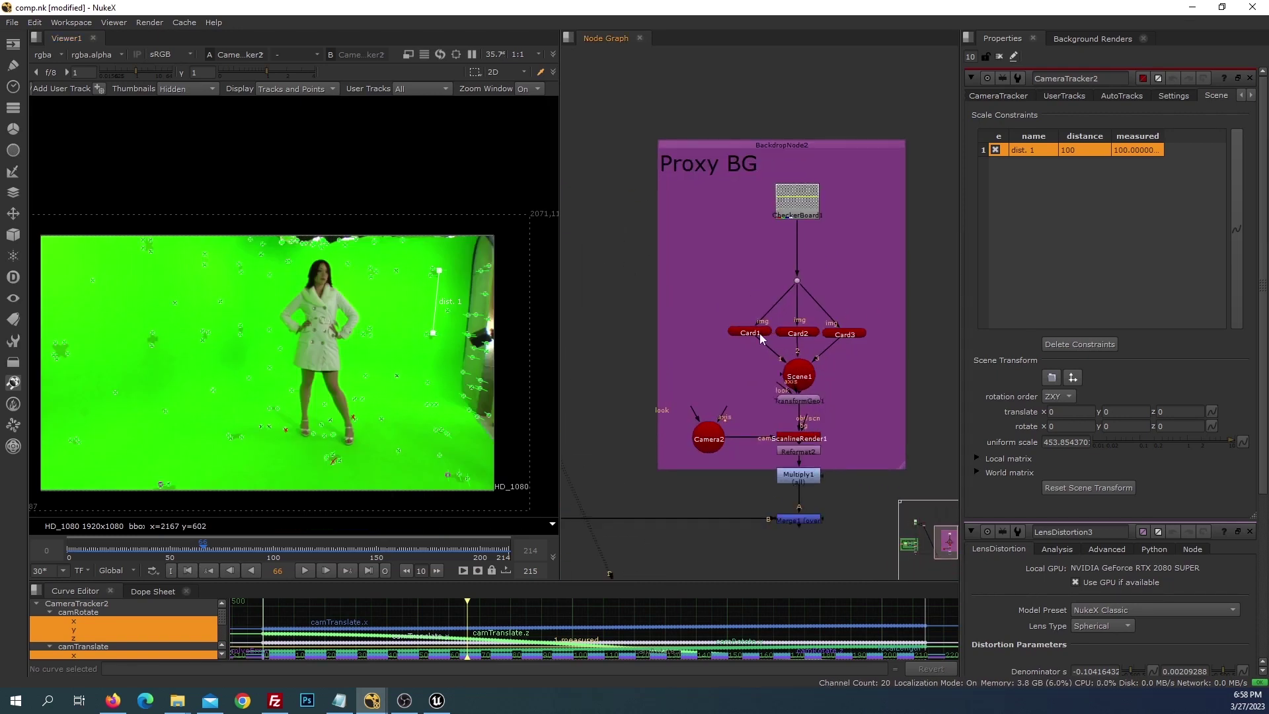
# - Show Card1, Card2 and Card3 in 3D to check the proxy box against the point cloud
pyautogui.press('Tab')
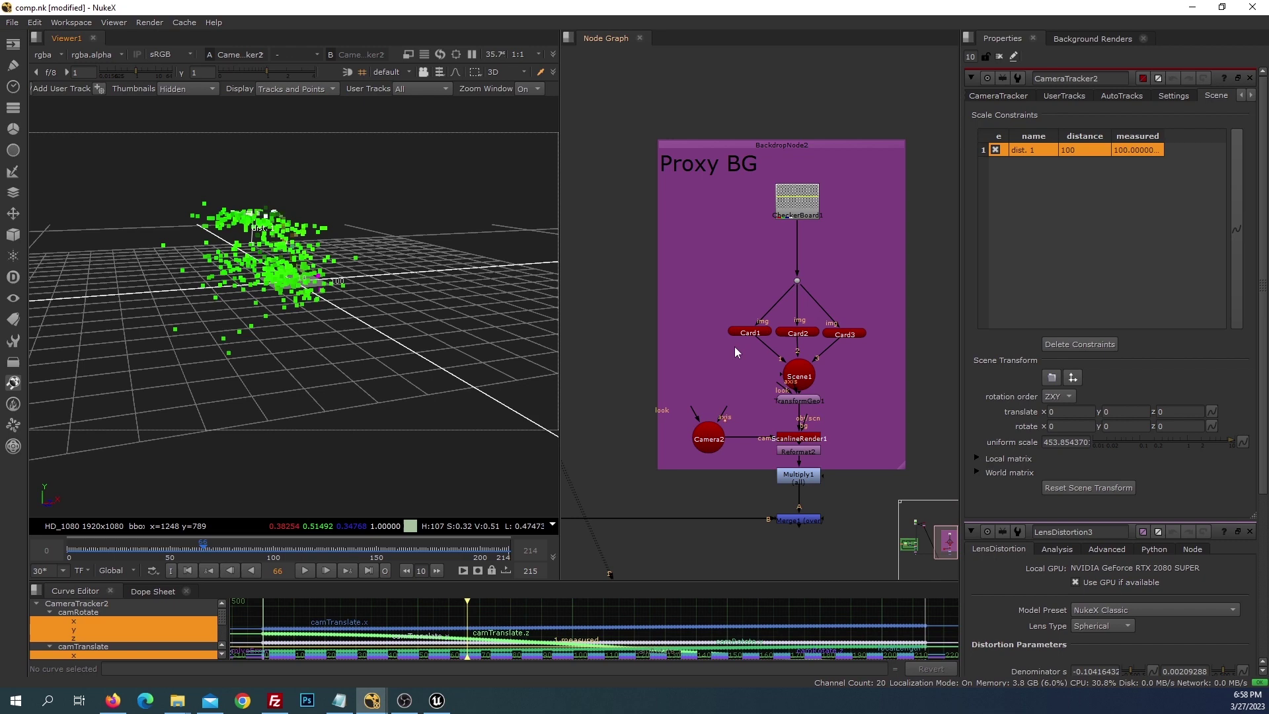
pyautogui.click(757, 334)
pyautogui.scroll(3, 339, 353)
pyautogui.scroll(2, 295, 377)
pyautogui.moveTo(295, 378)
pyautogui.mouseDown()
pyautogui.moveTo(221, 295)
pyautogui.moveTo(267, 372)
pyautogui.moveTo(291, 383)
pyautogui.mouseUp()
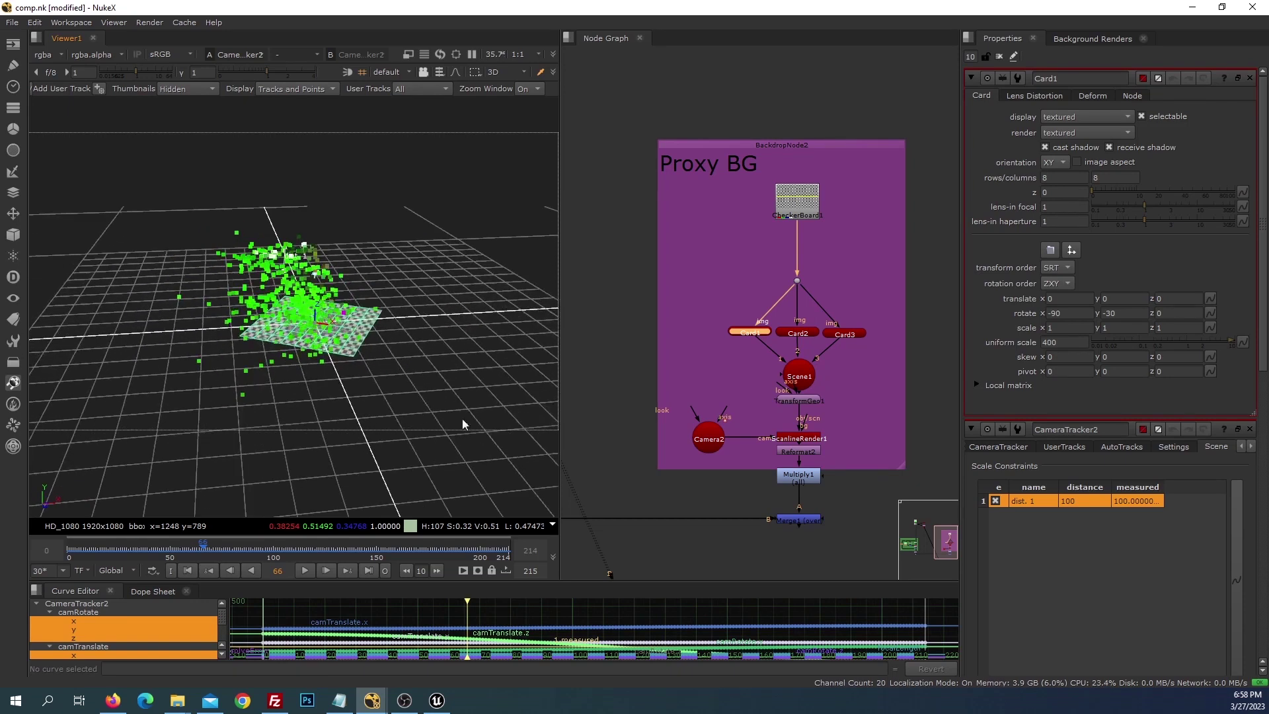
pyautogui.click(801, 334)
pyautogui.click(844, 337)
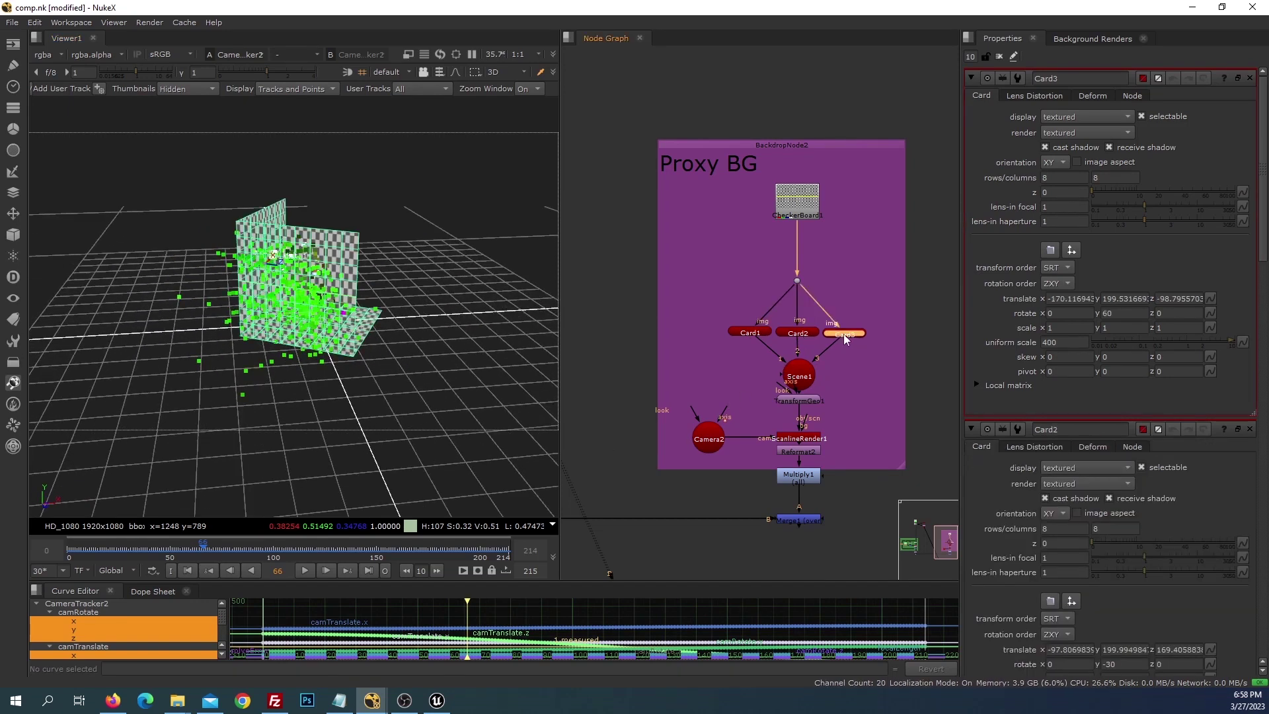
pyautogui.moveTo(487, 331); pyautogui.dragTo(218, 361)
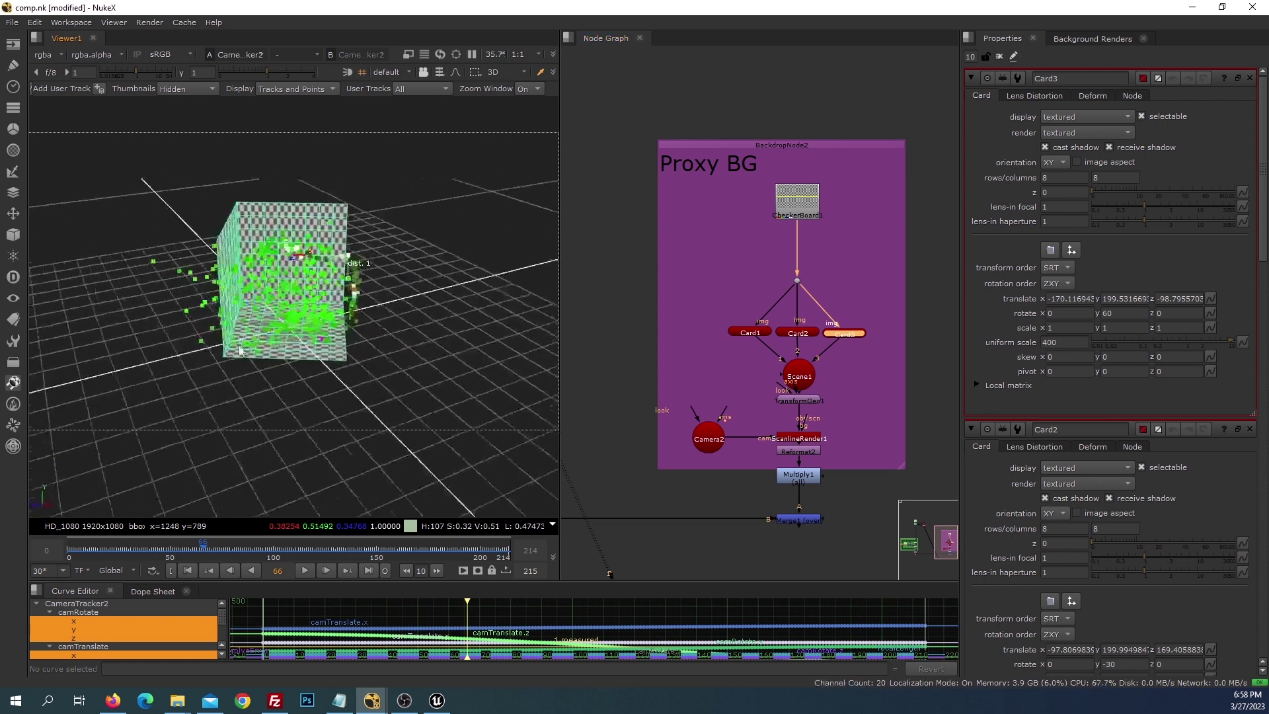
# - Connect the Reformat1 plate into the merge beneath Proxy BG
pyautogui.moveTo(828, 374); pyautogui.dragTo(842, 307)
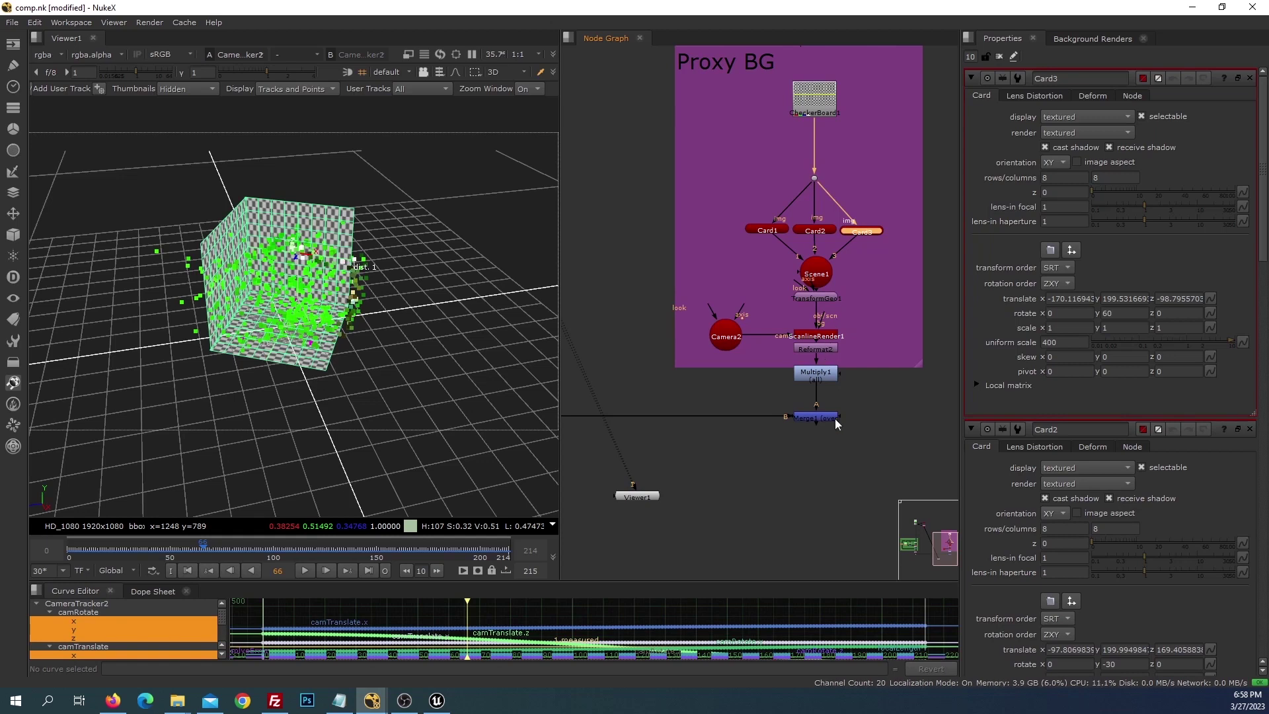
pyautogui.scroll(-3, 813, 430)
pyautogui.scroll(-2, 791, 447)
pyautogui.scroll(3, 812, 439)
pyautogui.scroll(2, 809, 442)
pyautogui.scroll(-2, 811, 446)
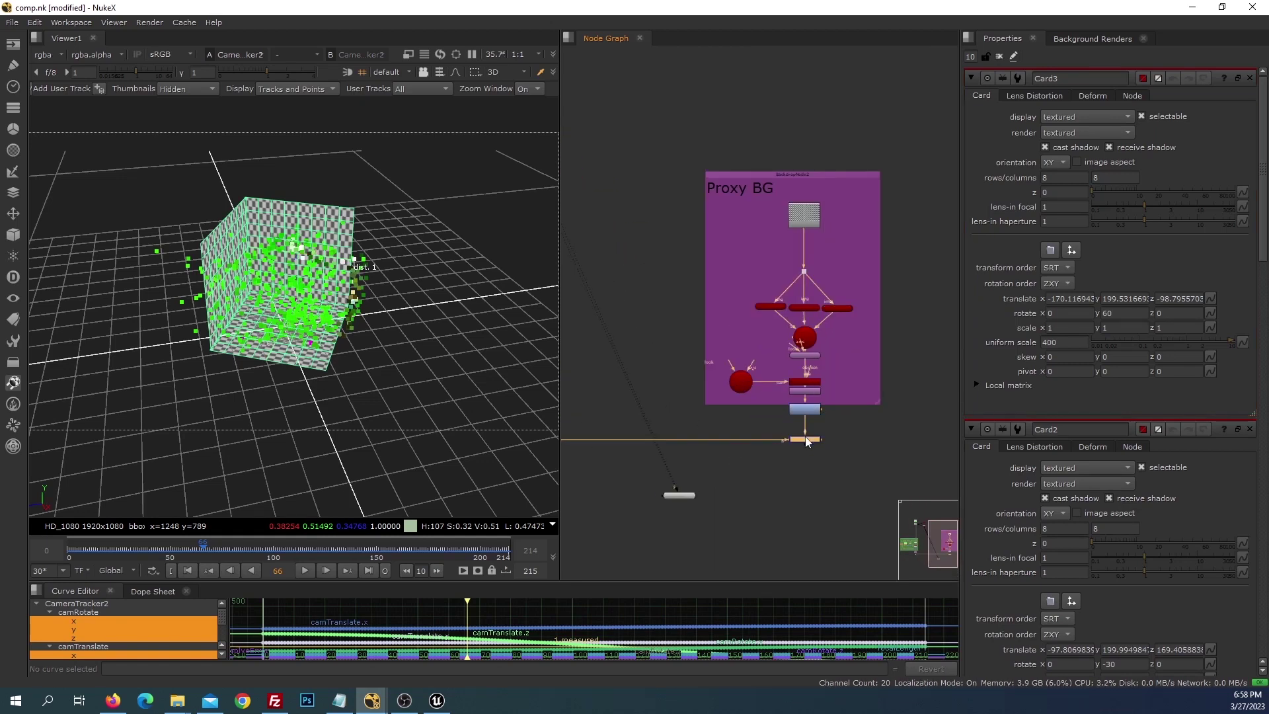
pyautogui.scroll(-3, 858, 477)
pyautogui.moveTo(689, 473); pyautogui.dragTo(657, 273)
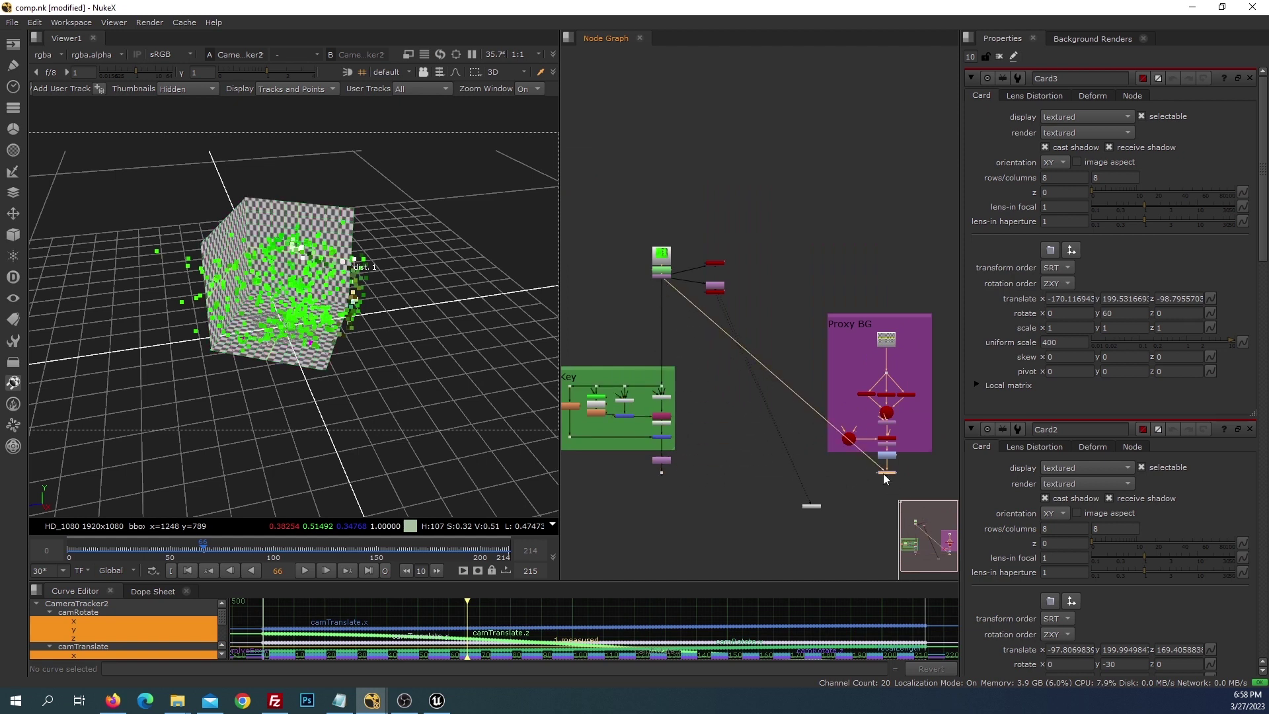
# - View Merge1, limit open property panels to 3, and close the Card3 and Card2 panels
pyautogui.press('1')
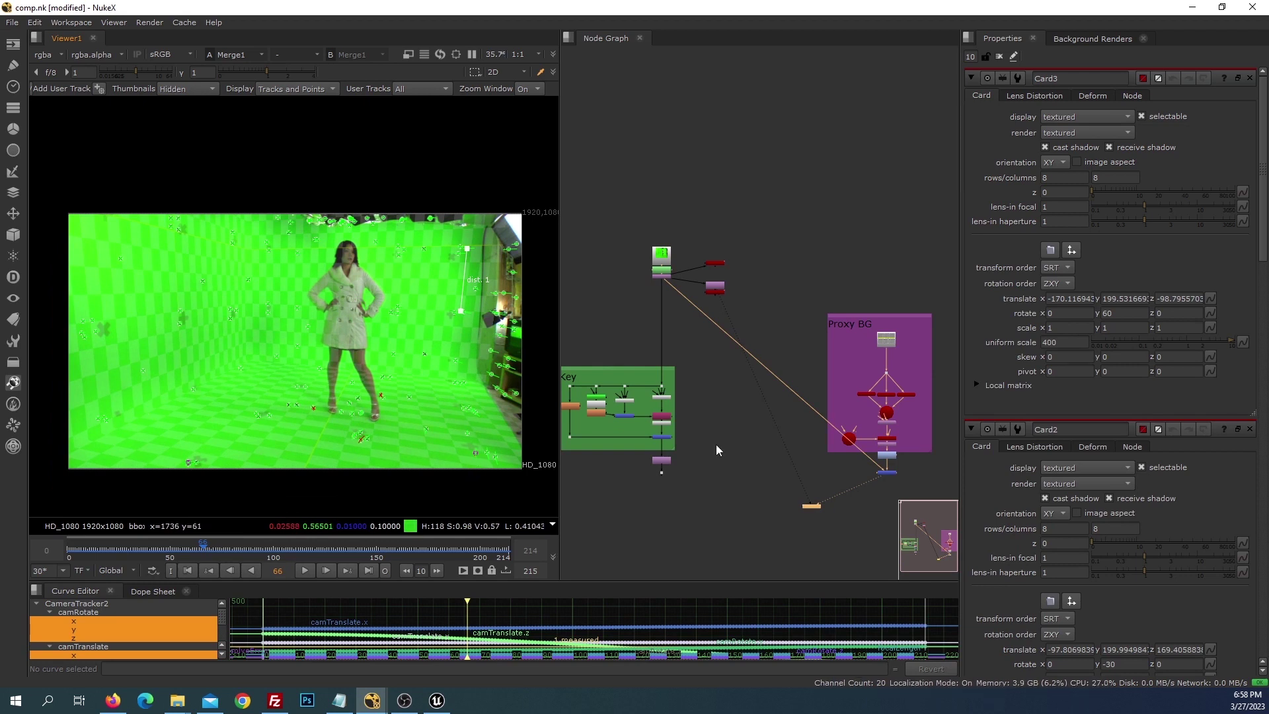
pyautogui.doubleClick(971, 56)
pyautogui.write('3')
pyautogui.click(915, 156)
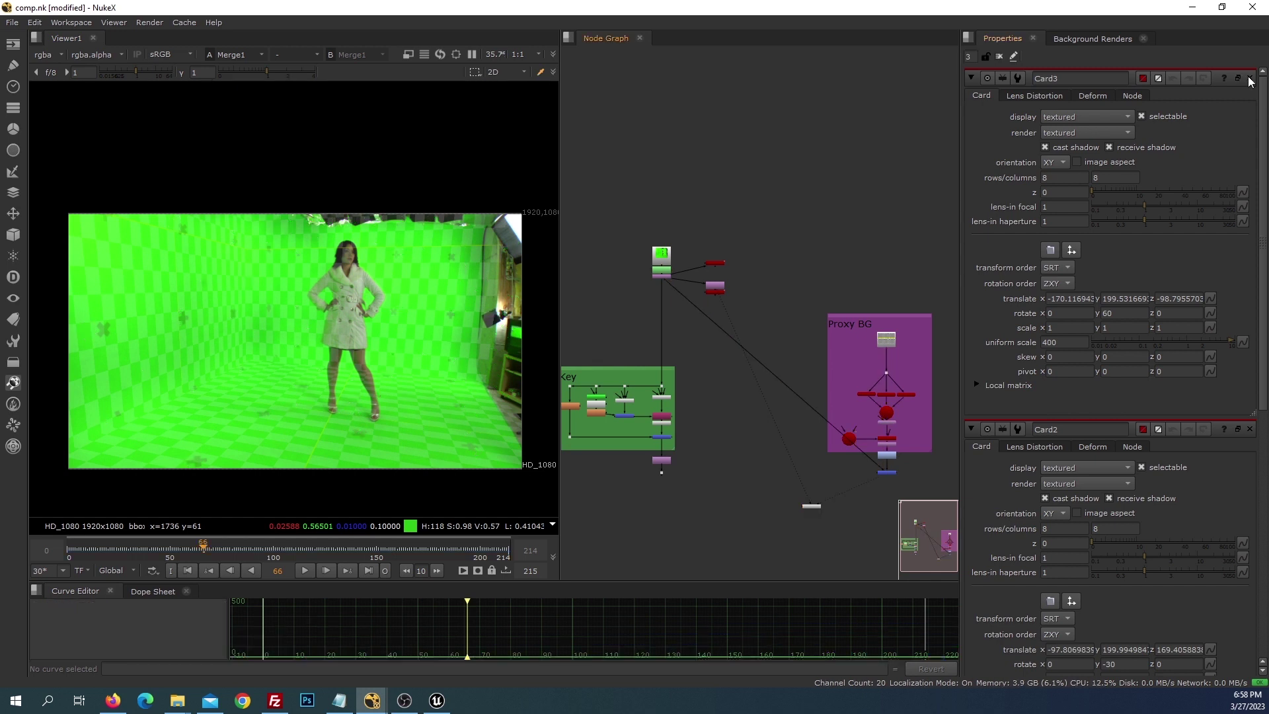
pyautogui.click(1250, 78)
pyautogui.click(1249, 78)
# - Play back the composite and bring the camera tracker nodes into view
pyautogui.click(310, 569)
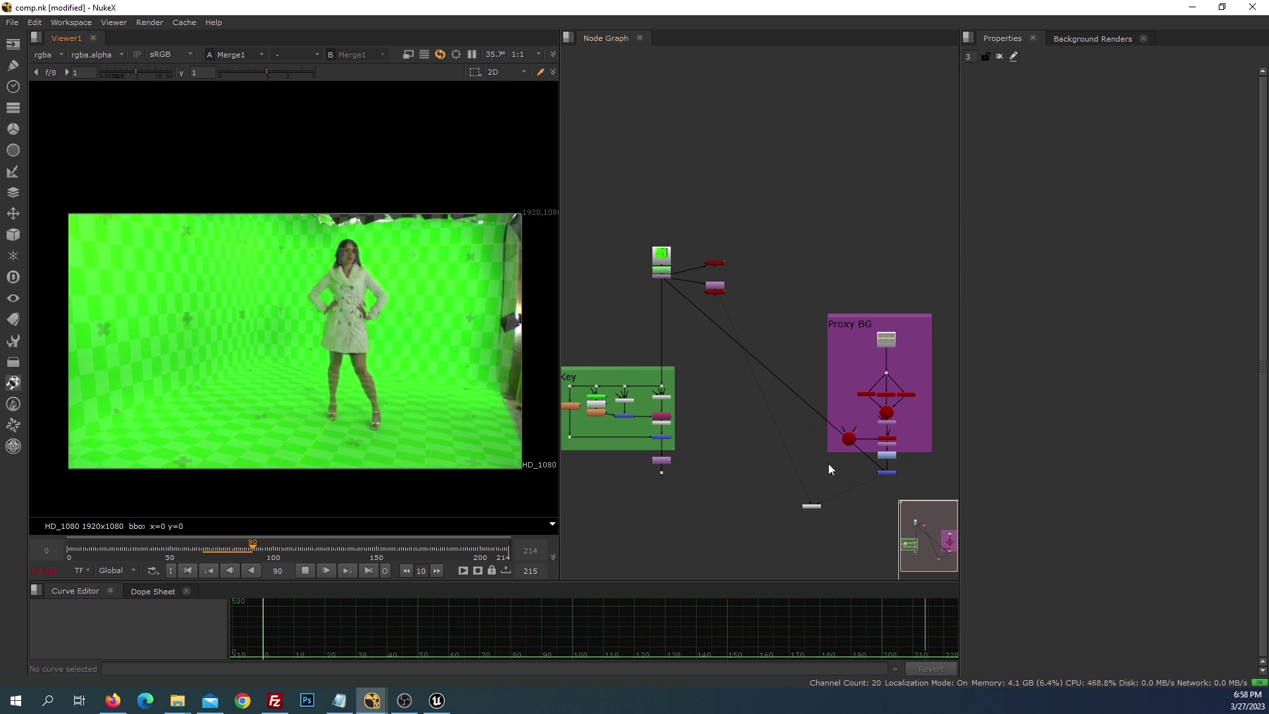
pyautogui.scroll(5, 749, 448)
pyautogui.scroll(2, 776, 413)
pyautogui.scroll(-3, 788, 405)
pyautogui.moveTo(674, 395)
pyautogui.mouseDown()
pyautogui.moveTo(728, 398)
pyautogui.moveTo(736, 363)
pyautogui.mouseUp()
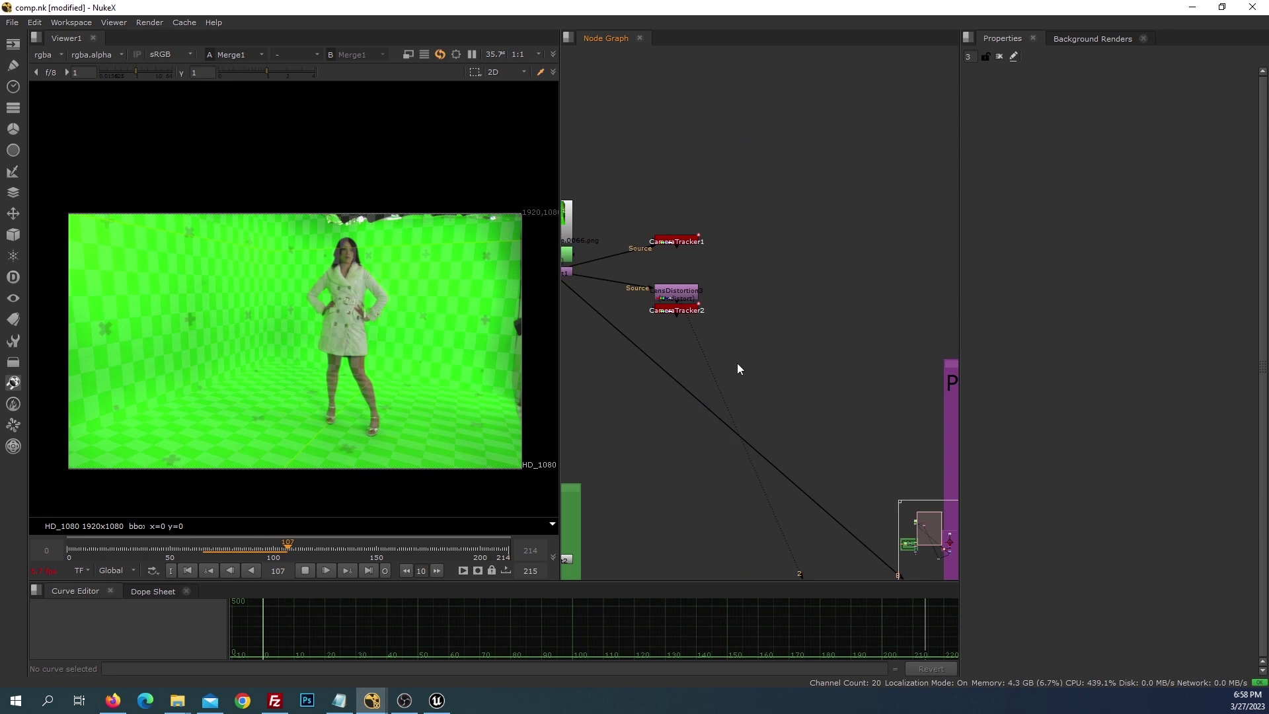
# - Create a camera from CameraTracker2's solve, delete the new Camera3, and return to frame 123
pyautogui.doubleClick(682, 310)
pyautogui.click(976, 99)
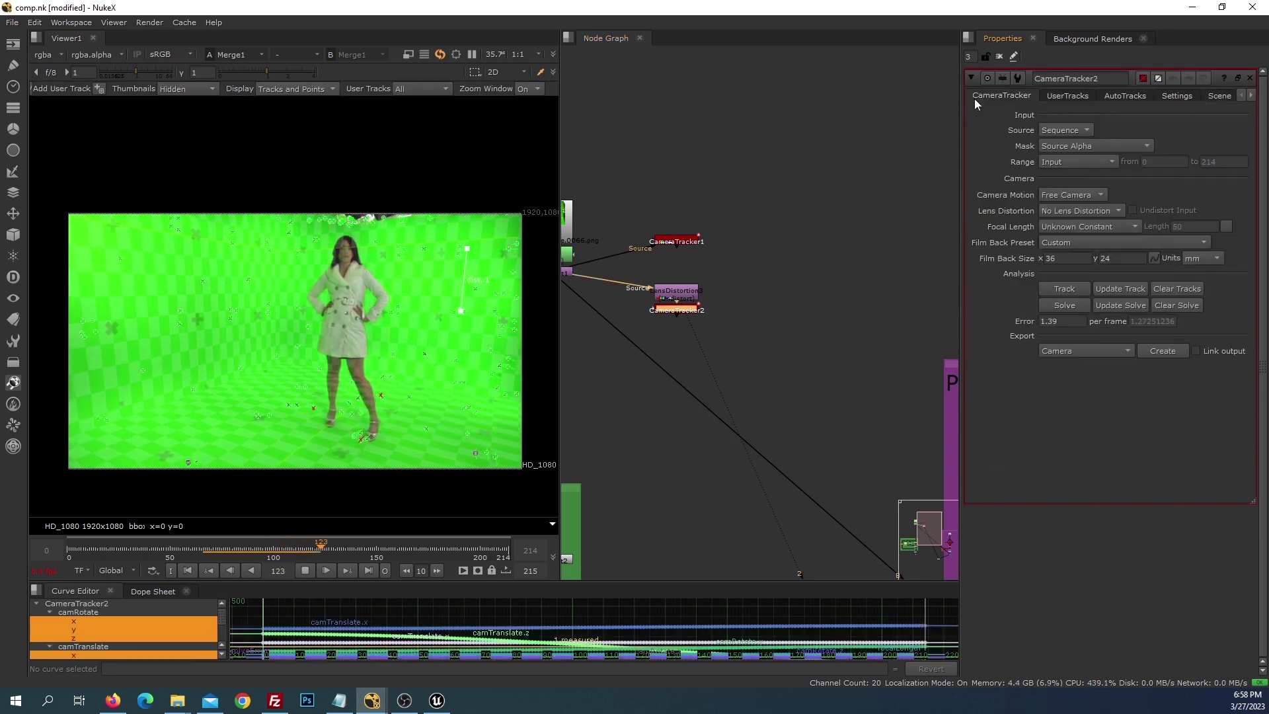
pyautogui.click(1153, 350)
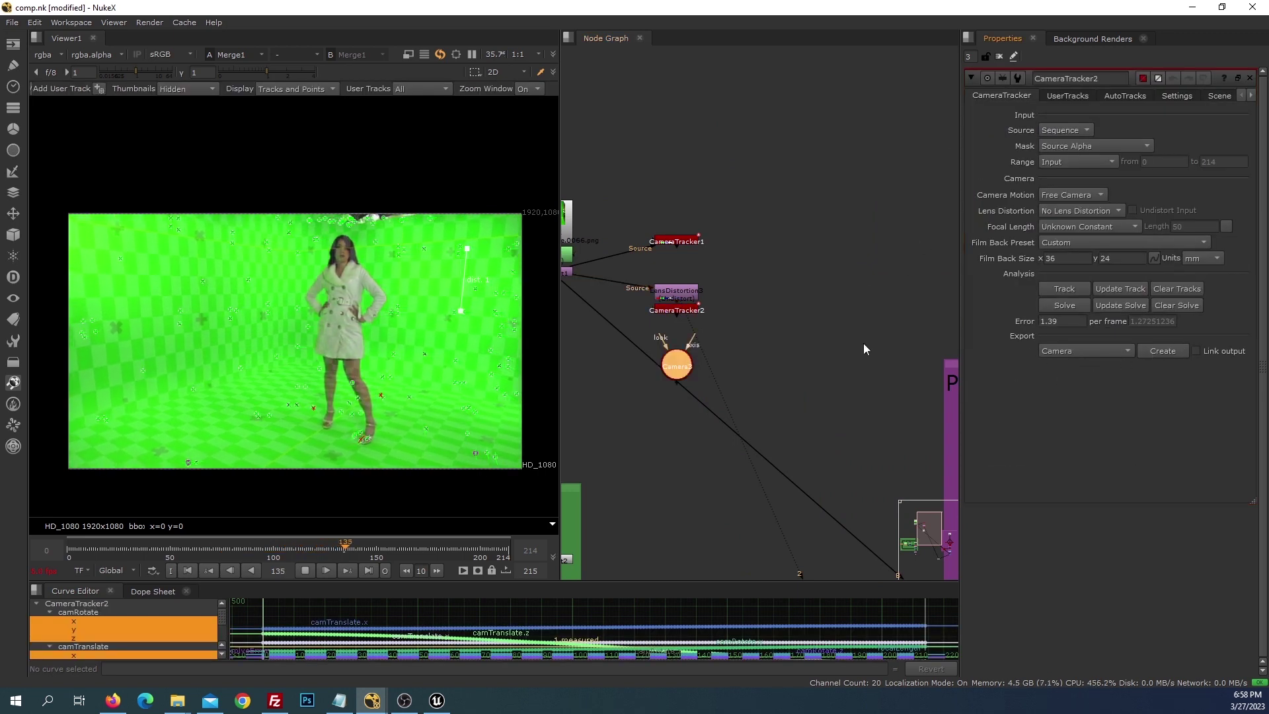
pyautogui.moveTo(676, 365); pyautogui.dragTo(768, 360)
pyautogui.press('Delete')
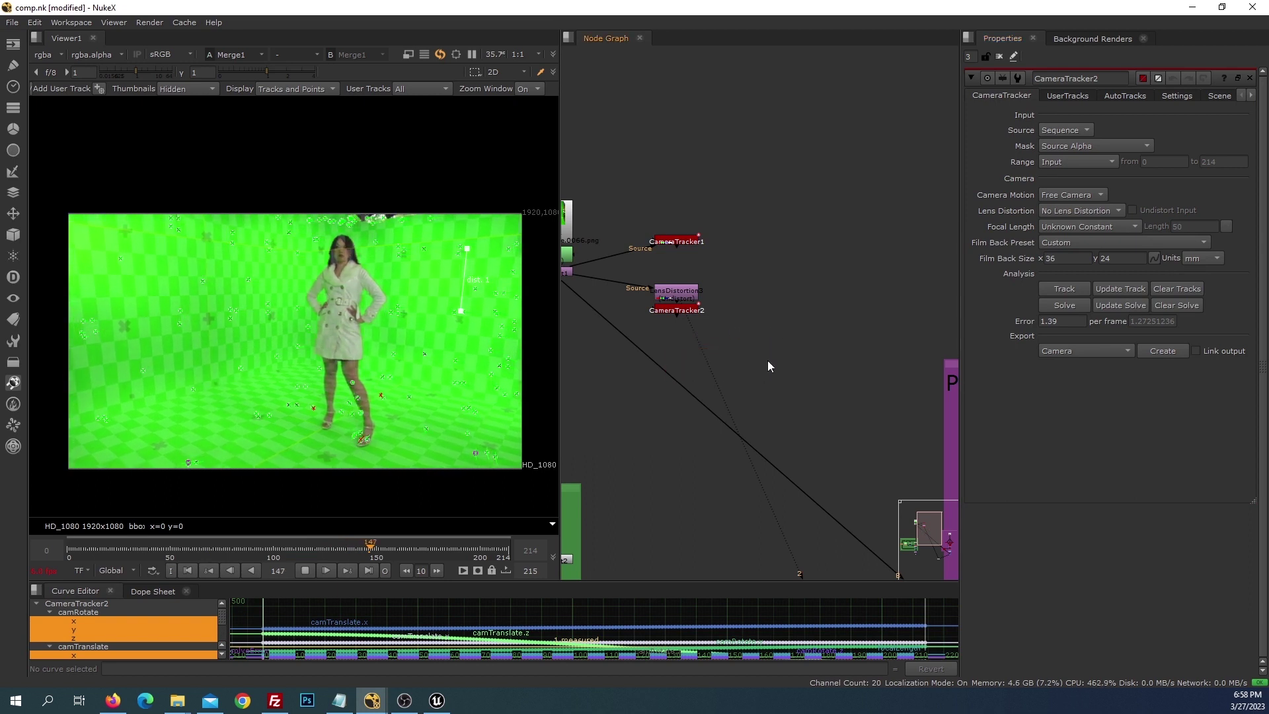
pyautogui.click(316, 548)
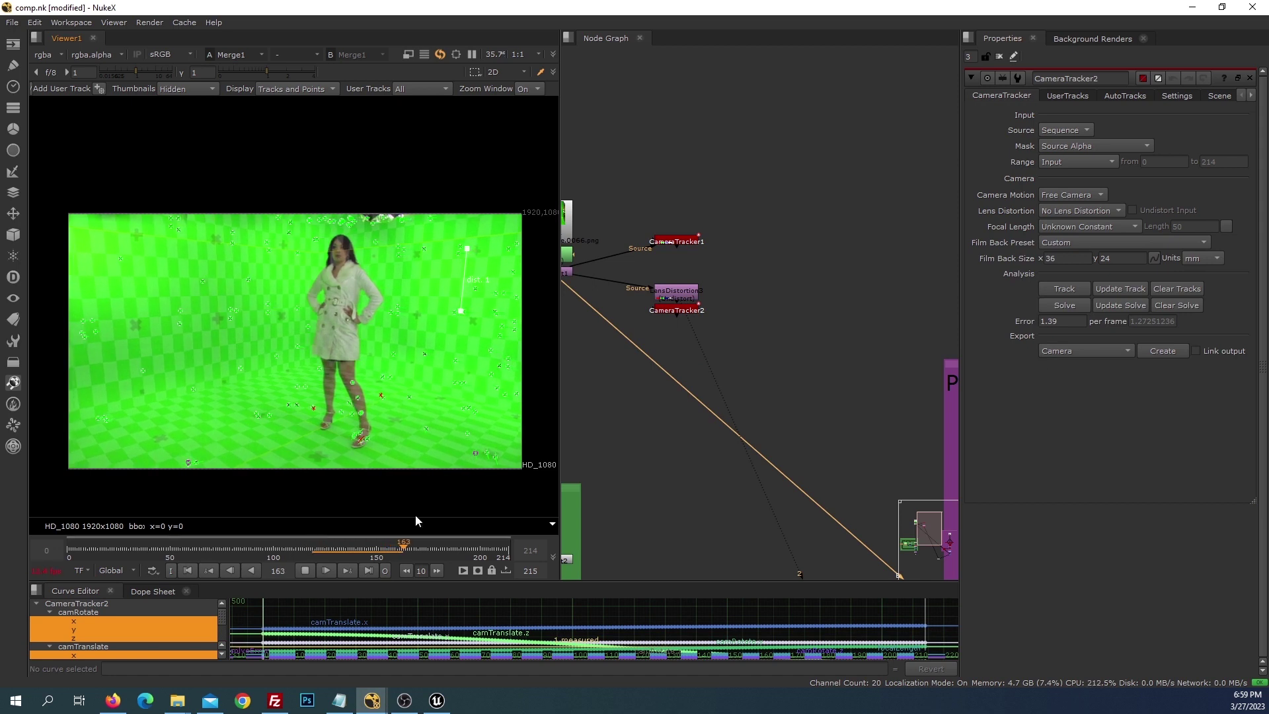
pyautogui.click(1250, 78)
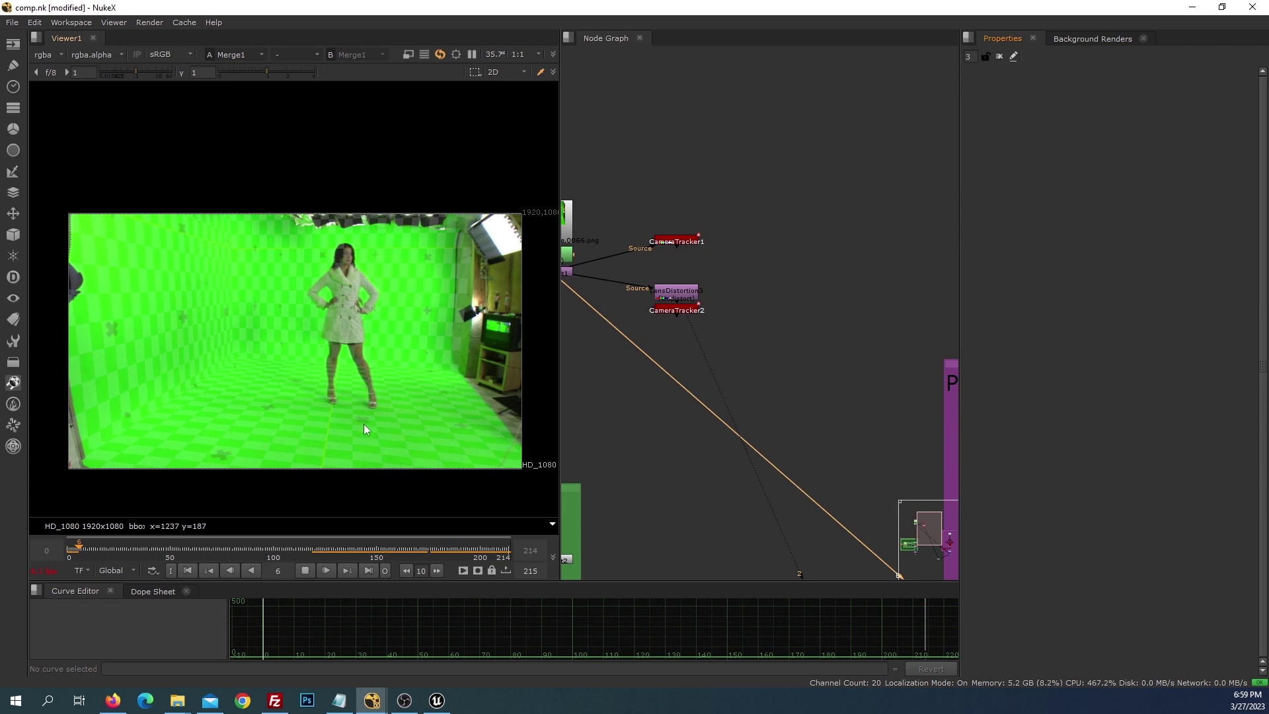
# - Let the composite play through and stop playback at frame 159
pyautogui.scroll(5, 344, 410)
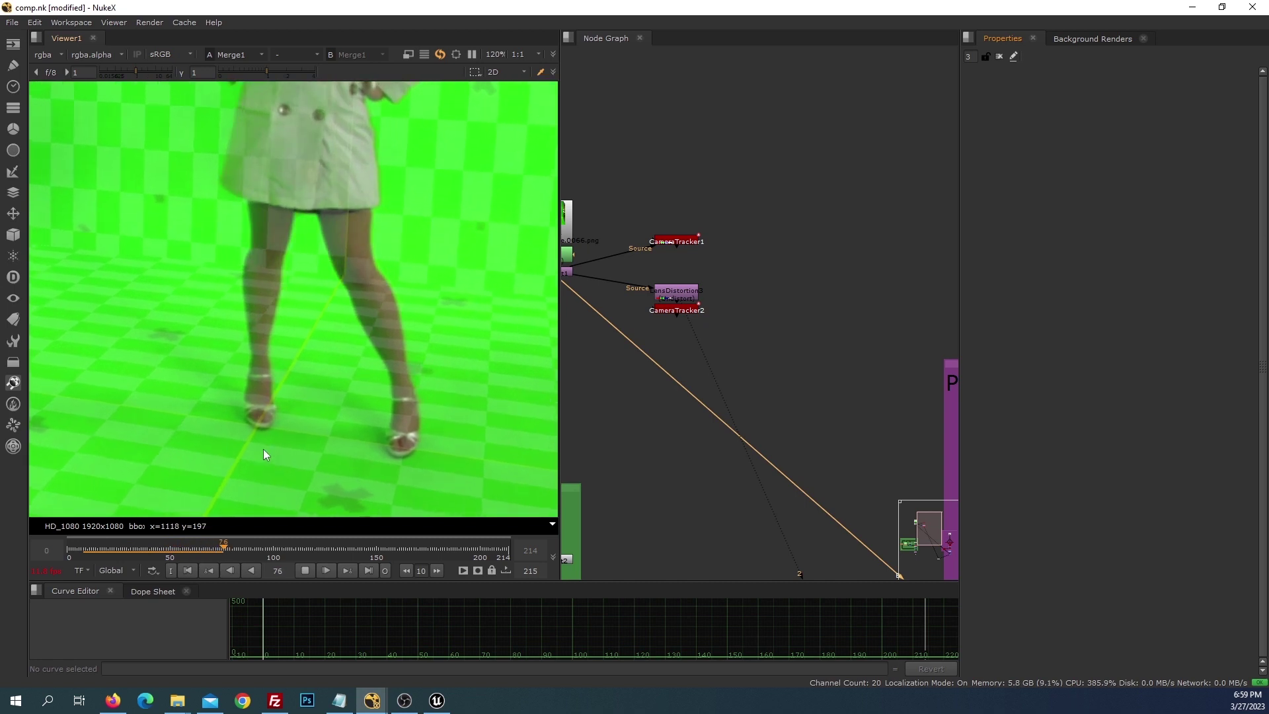
pyautogui.scroll(-2, 271, 453)
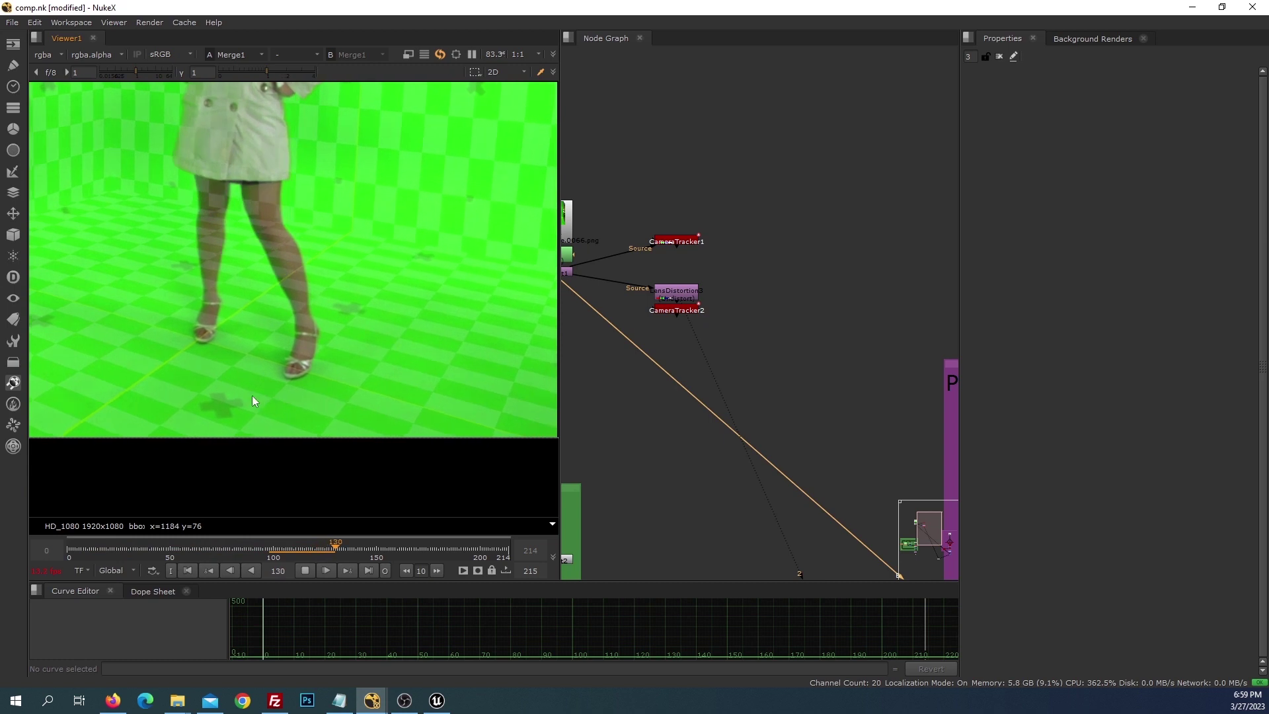
pyautogui.click(306, 569)
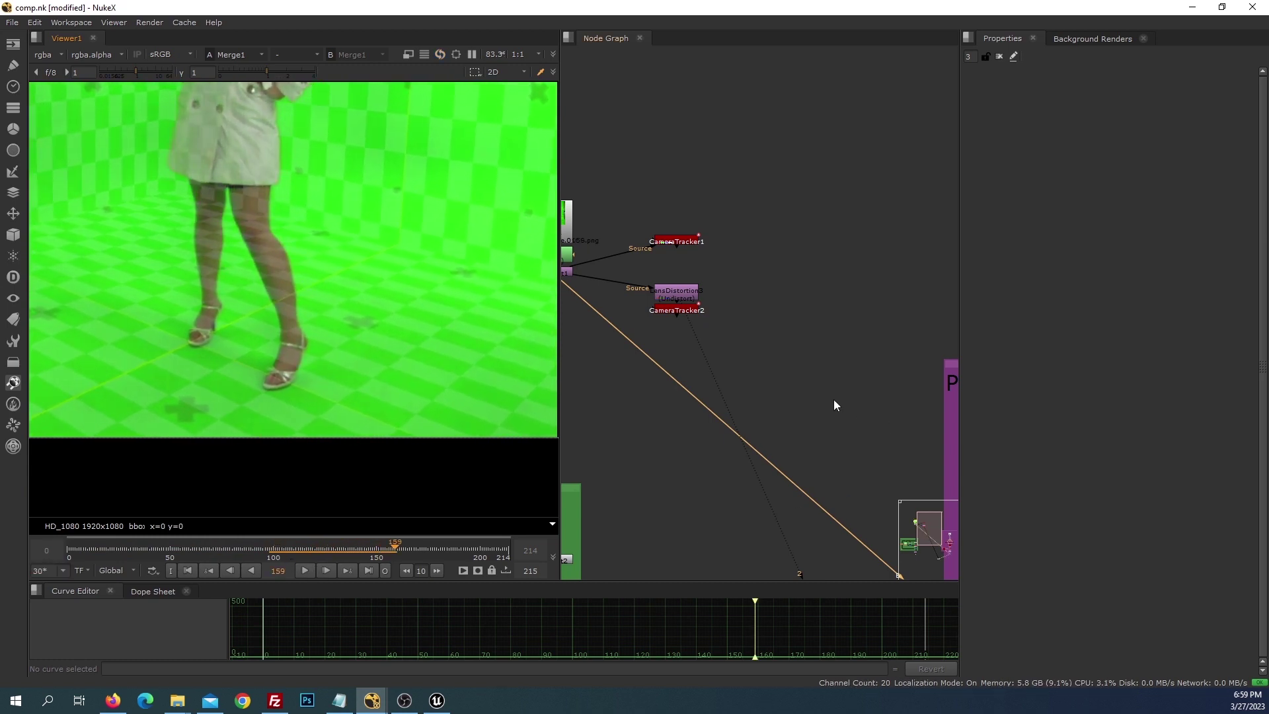
pyautogui.scroll(-5, 839, 383)
# - Frame the Proxy BG backdrop and add a WriteGeo1 node connected to TransformGeo1
pyautogui.moveTo(741, 278); pyautogui.dragTo(742, 320)
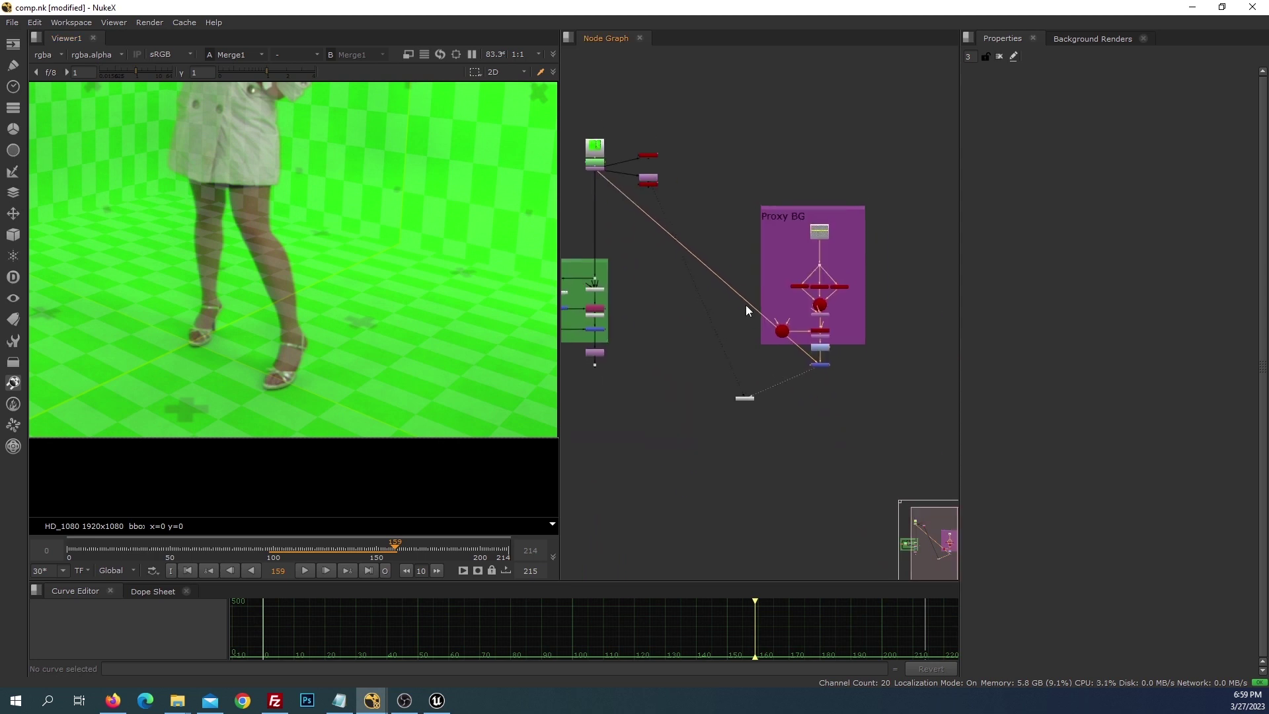
pyautogui.press('2')
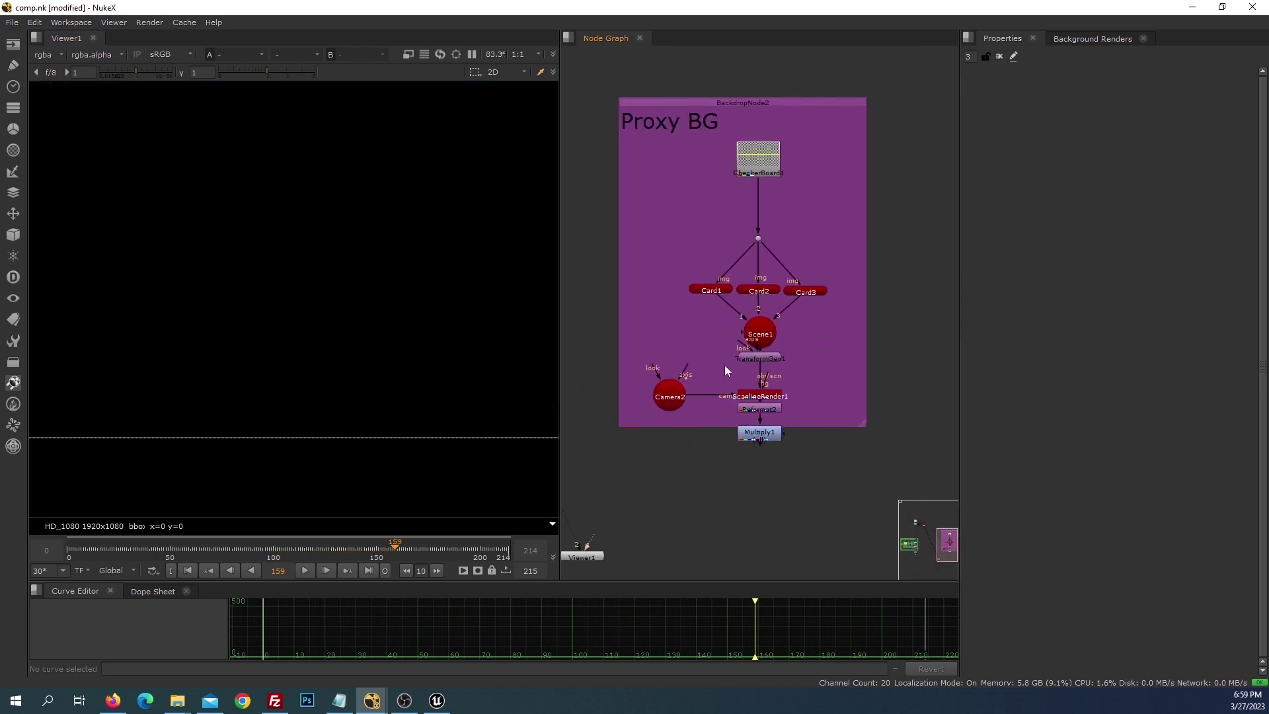
pyautogui.moveTo(671, 209)
pyautogui.mouseDown()
pyautogui.moveTo(852, 359)
pyautogui.moveTo(826, 309)
pyautogui.mouseUp()
pyautogui.click(853, 309)
pyautogui.press('Tab')
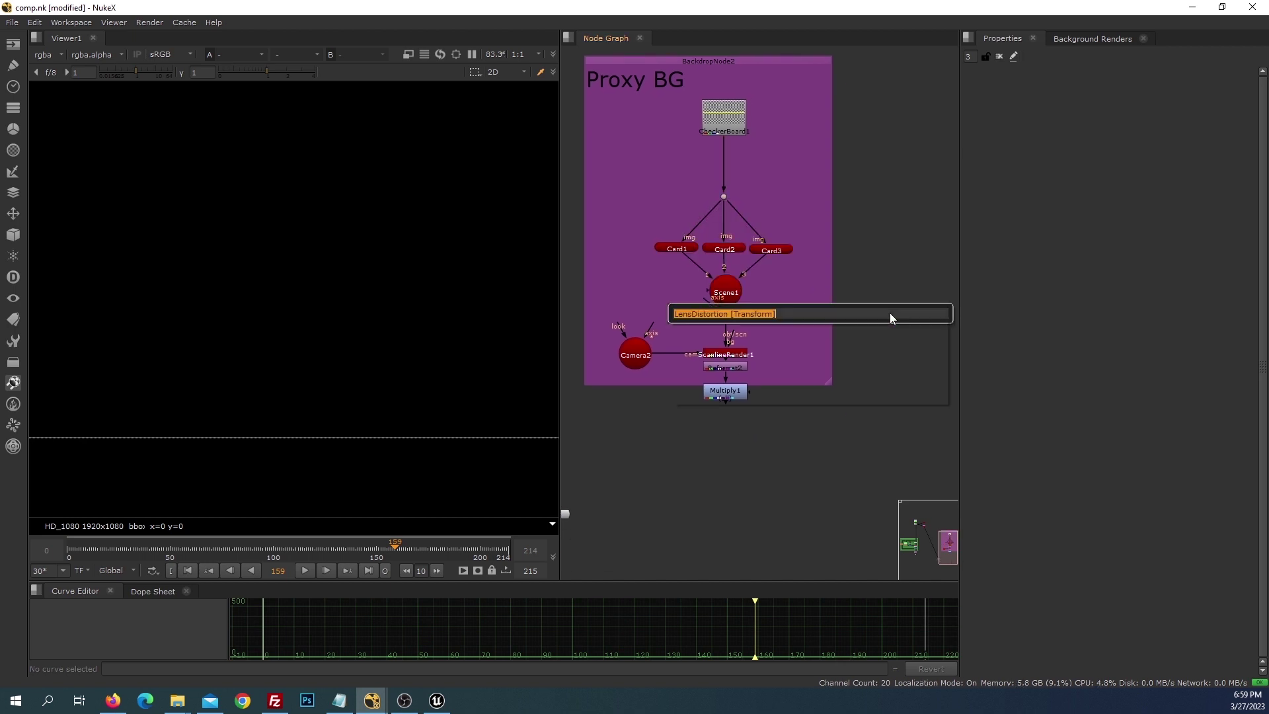
pyautogui.write('wri')
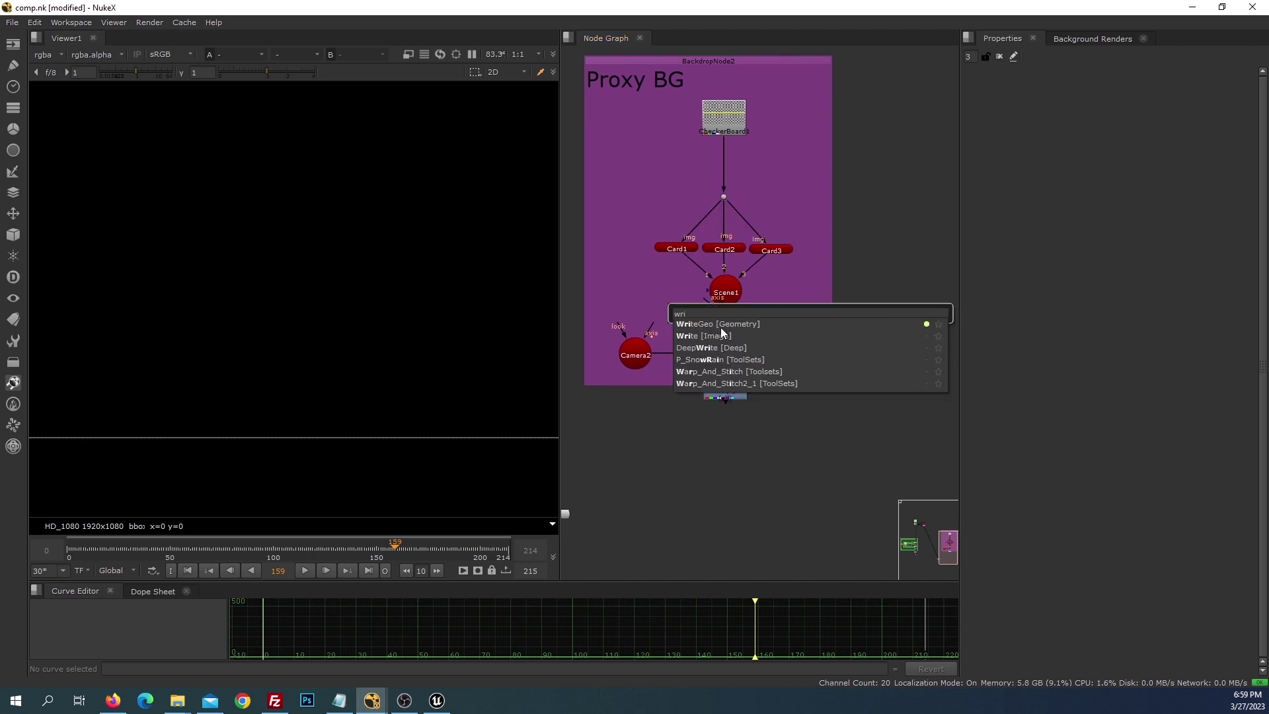
pyautogui.click(721, 327)
pyautogui.moveTo(723, 320); pyautogui.dragTo(724, 318)
pyautogui.moveTo(878, 313); pyautogui.dragTo(882, 318)
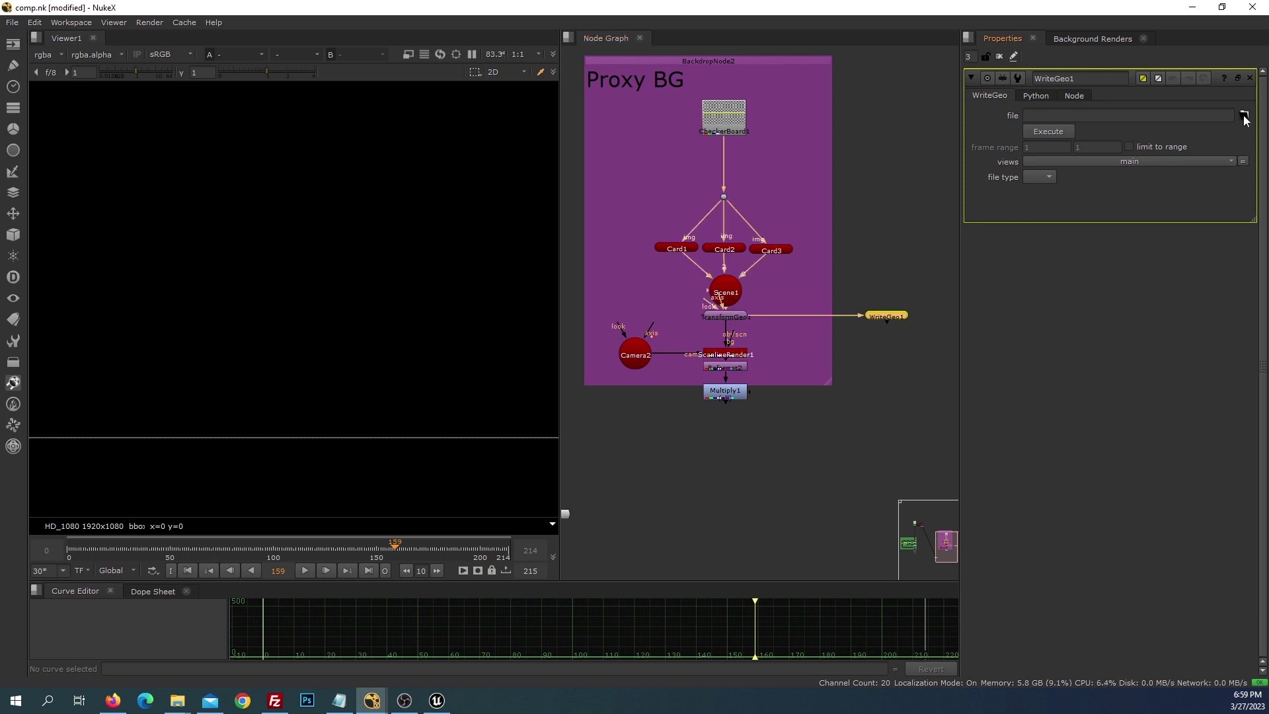
# - Set WriteGeo1's output to proxy_bg.fbx and export frame 0 only
pyautogui.click(1244, 116)
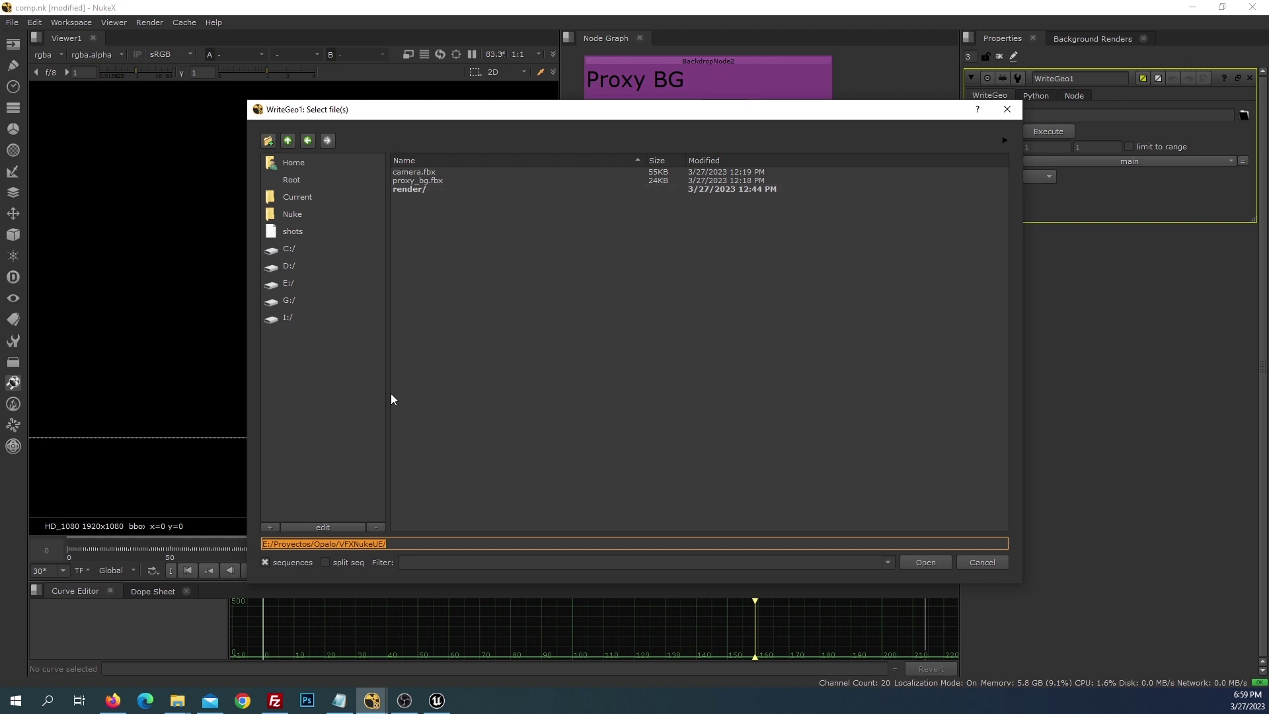
pyautogui.click(423, 181)
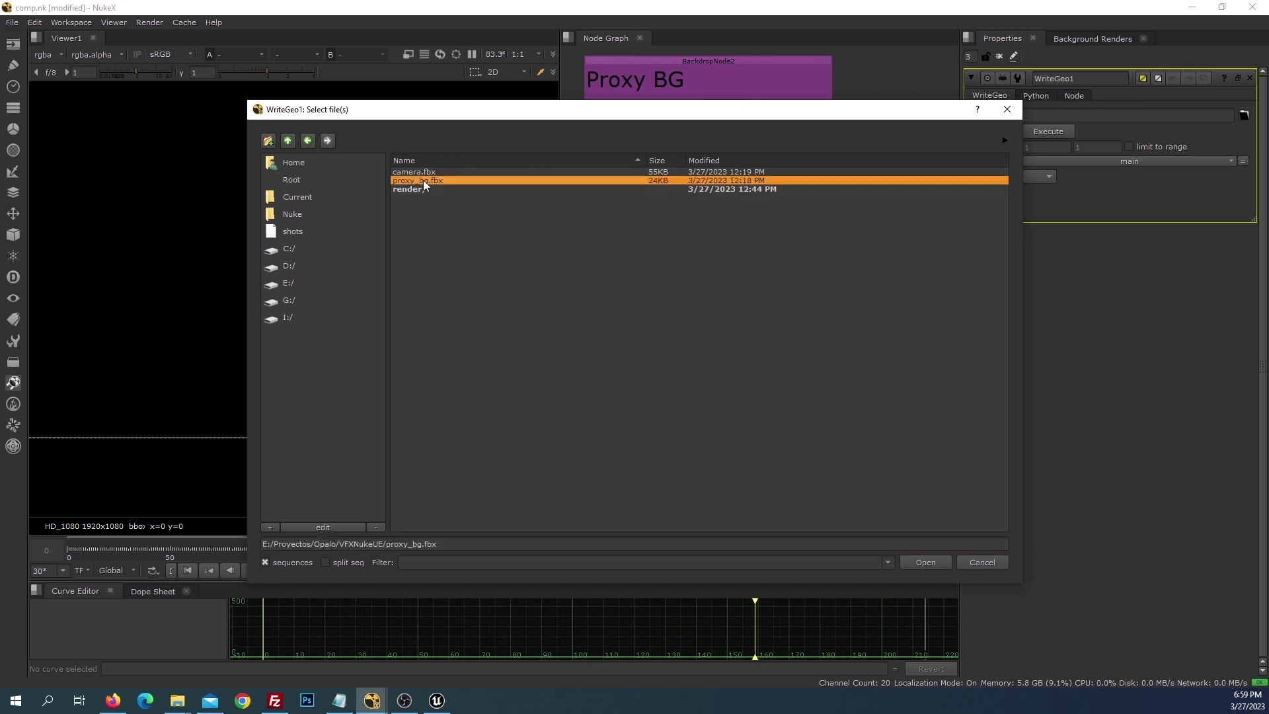
pyautogui.doubleClick(423, 179)
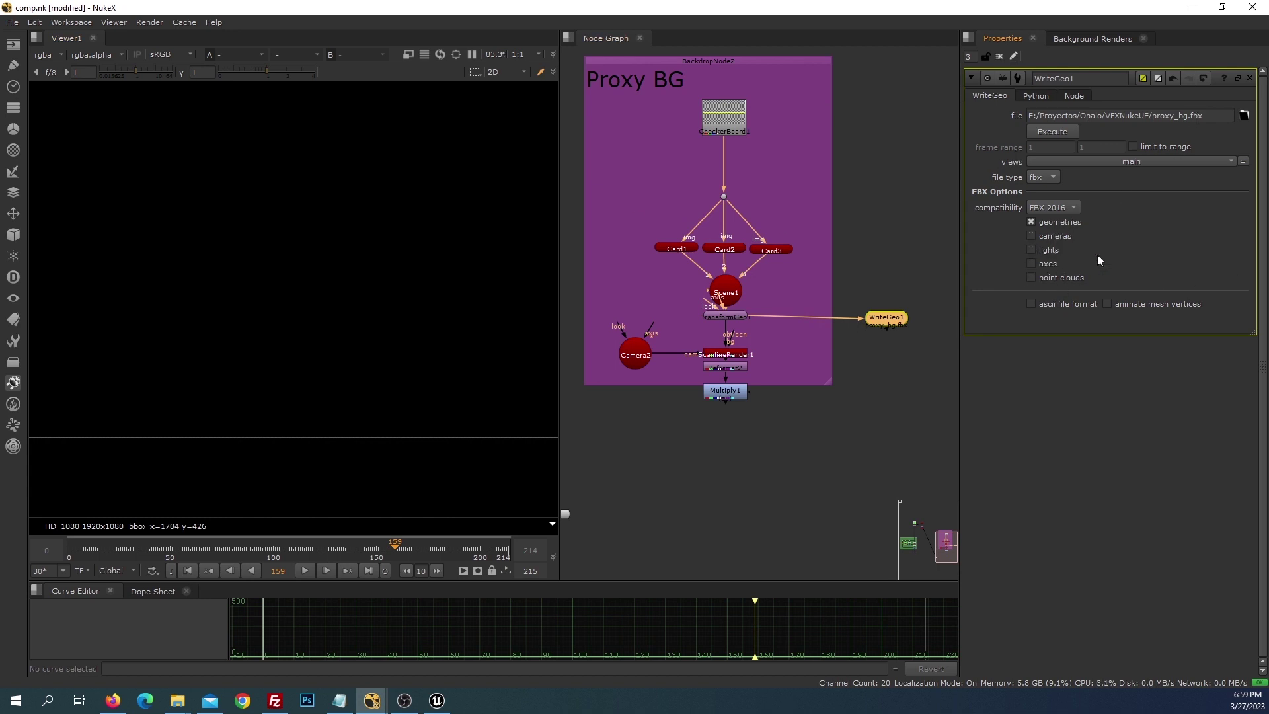
pyautogui.click(1056, 133)
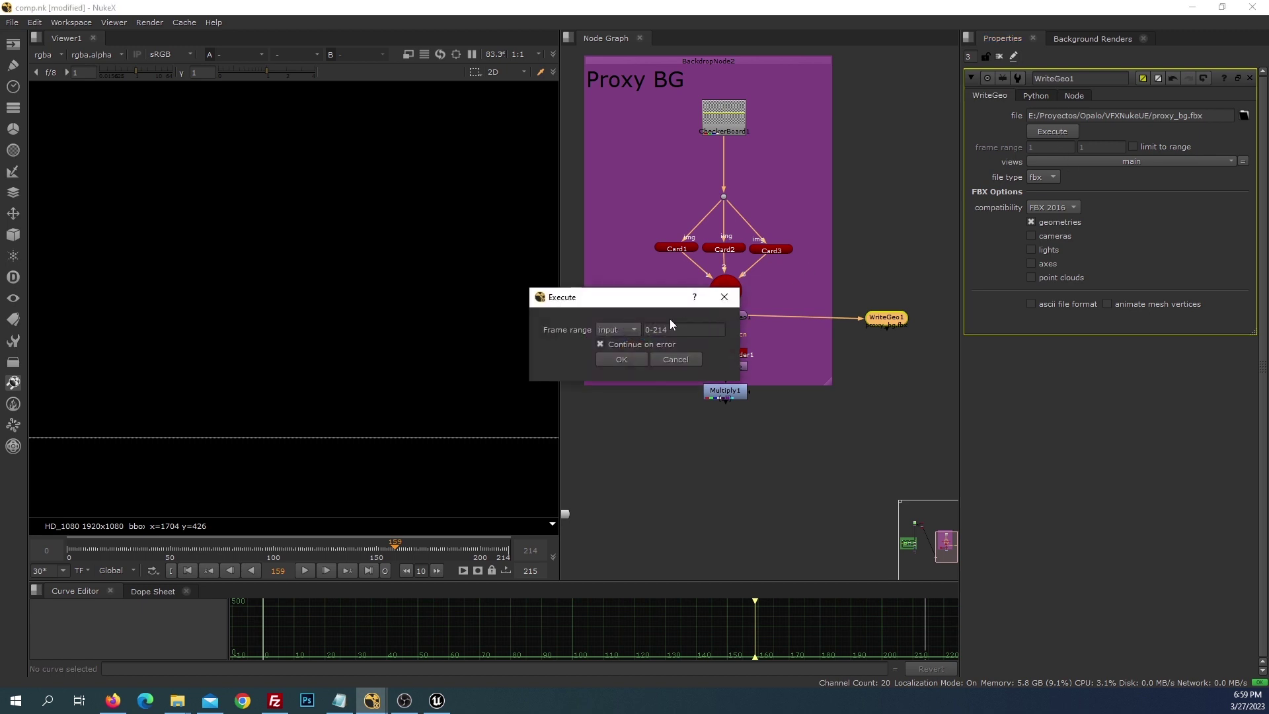
pyautogui.write('0')
pyautogui.click(622, 359)
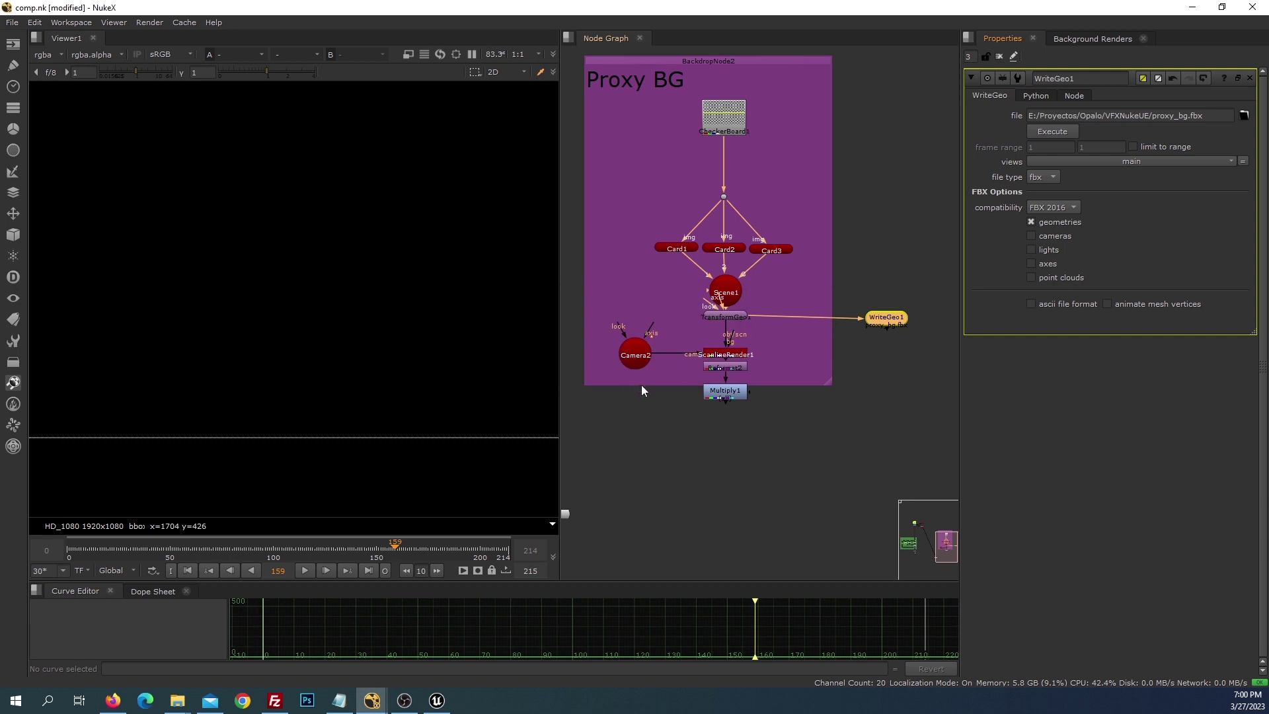
pyautogui.moveTo(680, 370); pyautogui.dragTo(798, 279)
pyautogui.click(741, 319)
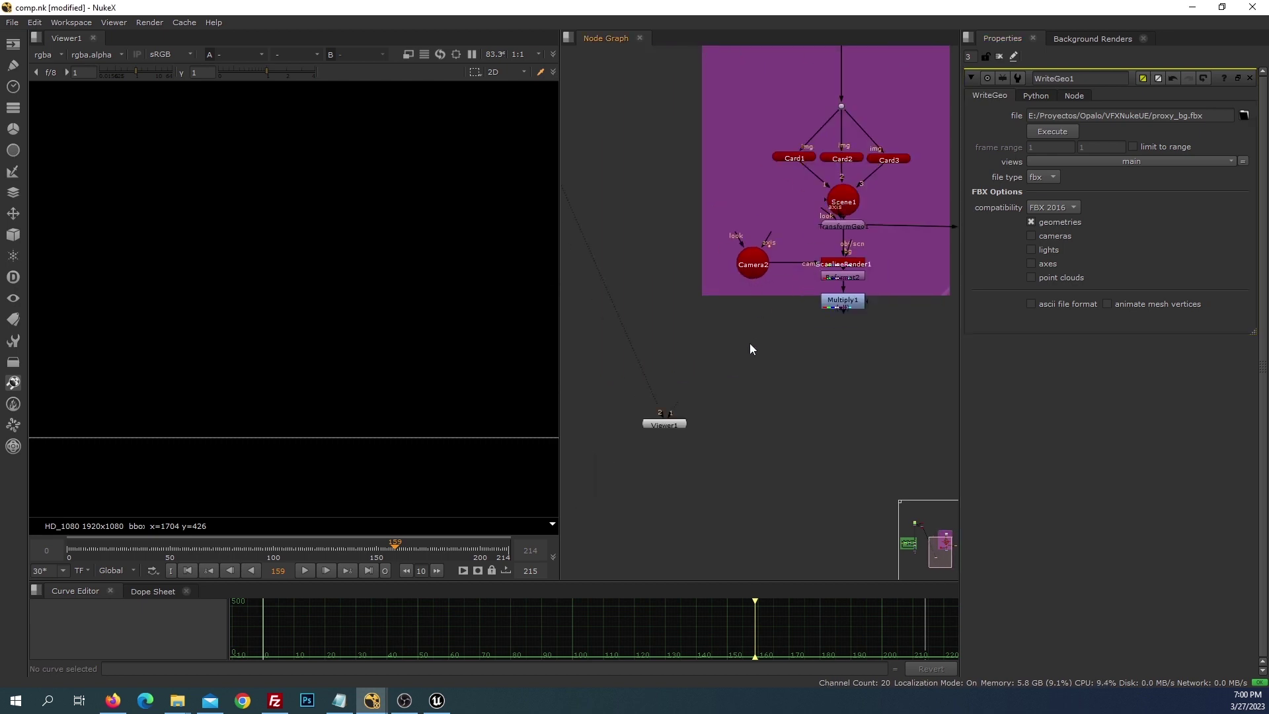
# - Add a WriteGeo2 node connected below Camera2
pyautogui.press('Tab')
pyautogui.write('write')
pyautogui.press('Return')
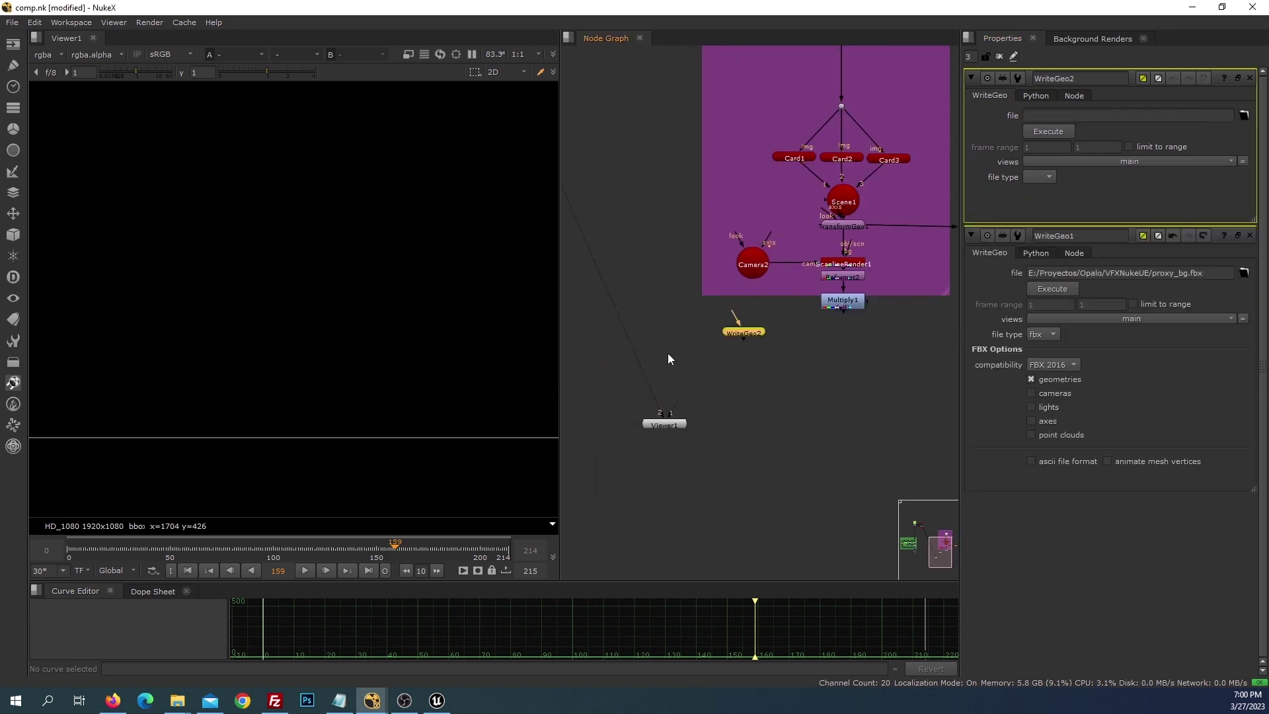
pyautogui.moveTo(743, 300); pyautogui.dragTo(757, 265)
pyautogui.moveTo(754, 339); pyautogui.dragTo(761, 384)
pyautogui.click(751, 332)
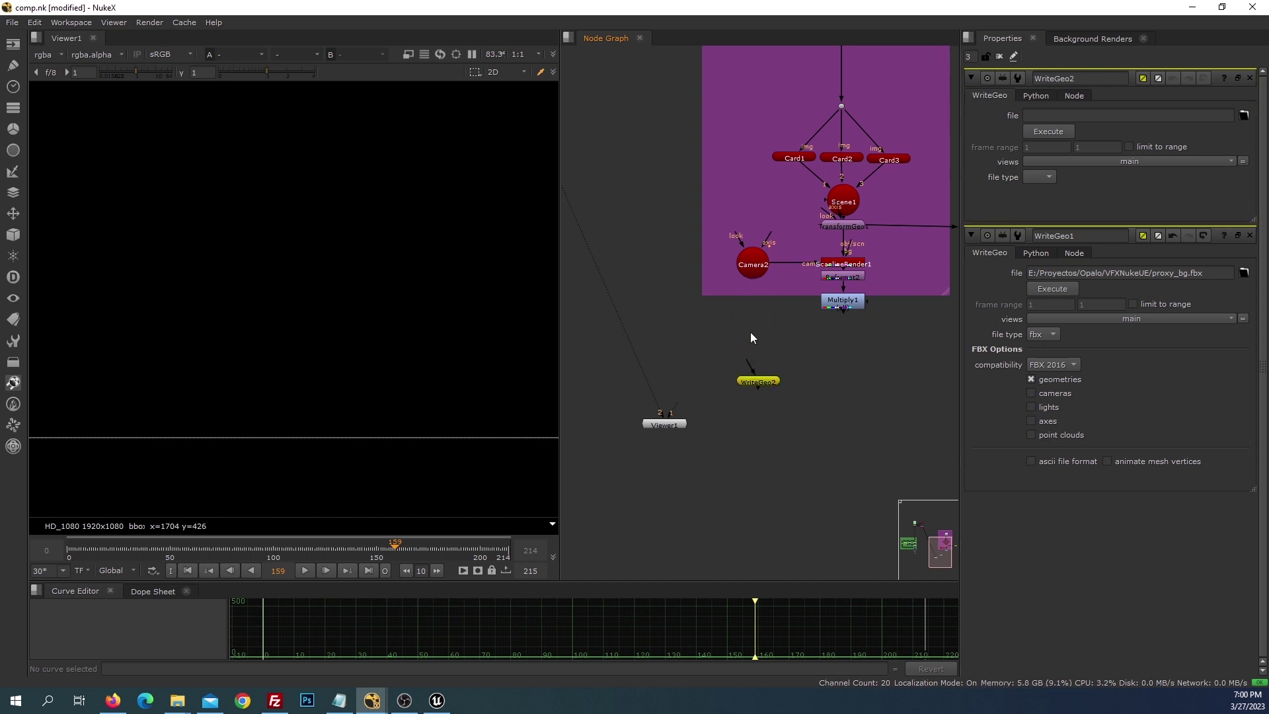
# - Insert a Scene2 node between Camera2 and WriteGeo2, aligned in a column
pyautogui.press('Tab')
pyautogui.write('sce')
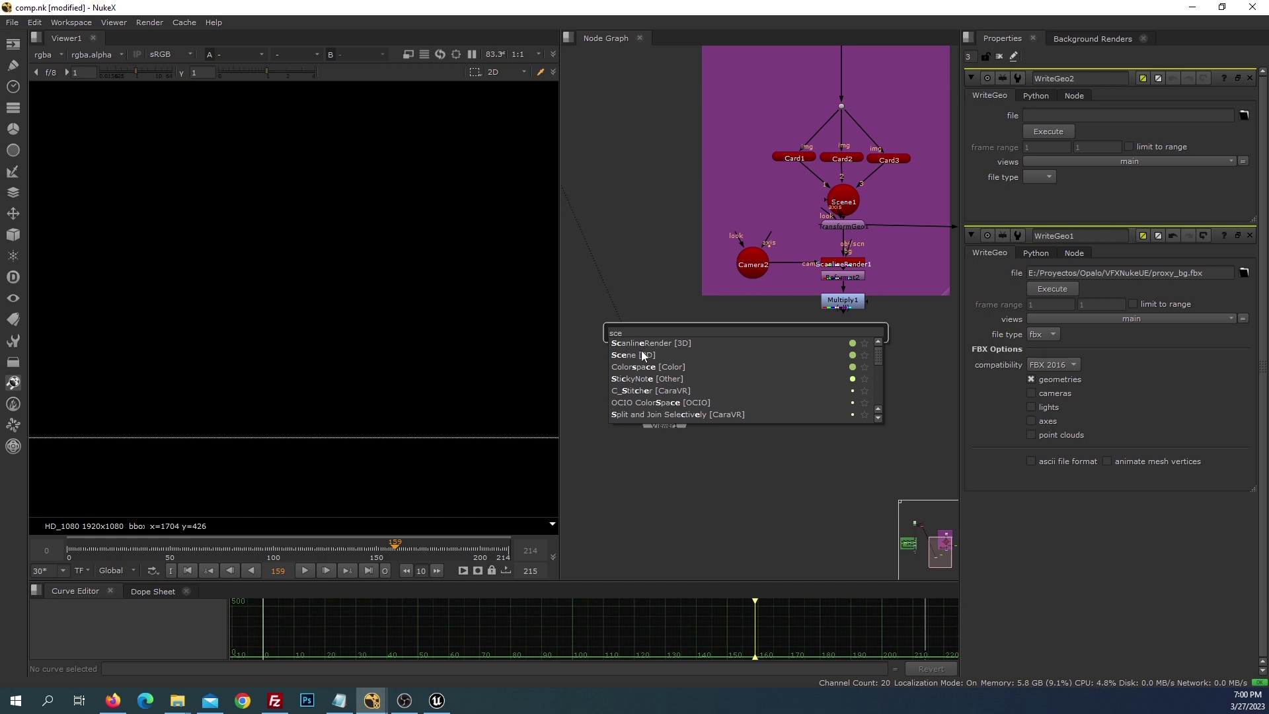
pyautogui.click(640, 352)
pyautogui.moveTo(751, 331); pyautogui.dragTo(754, 322)
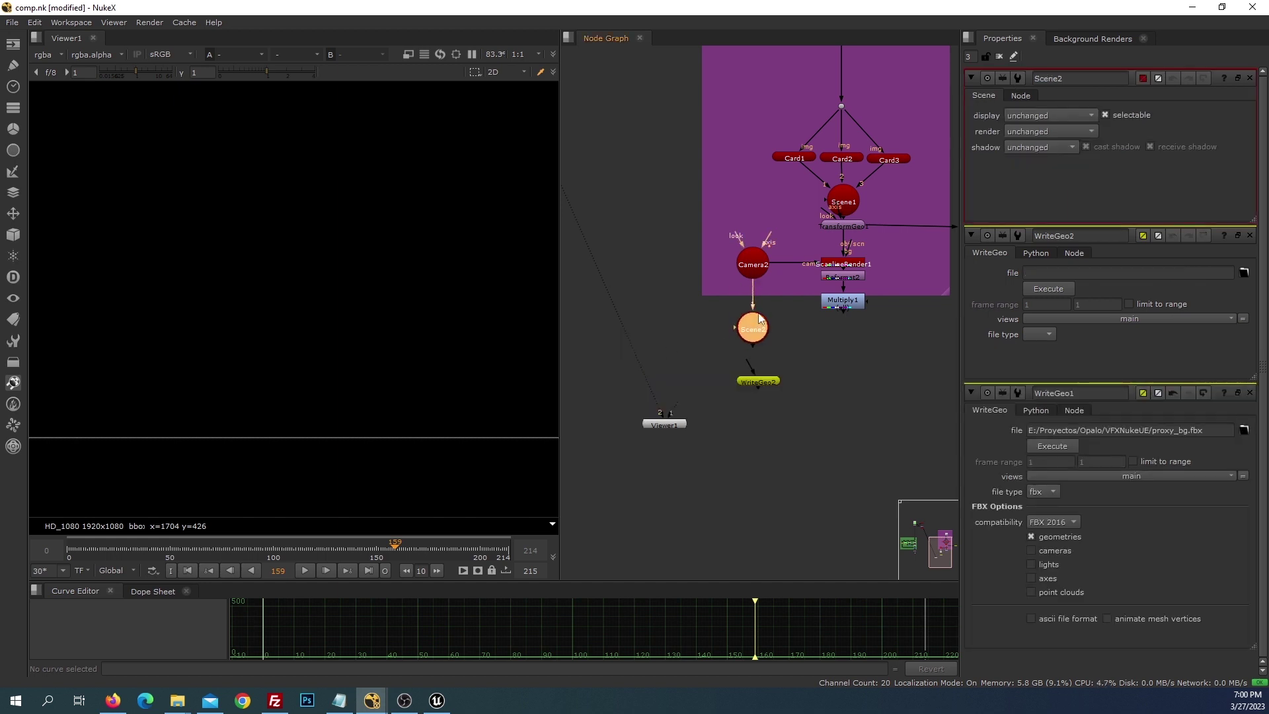
pyautogui.moveTo(764, 383); pyautogui.dragTo(751, 380)
# - Set WriteGeo2's output to camera.fbx and export the global 0-214 frame range
pyautogui.doubleClick(751, 379)
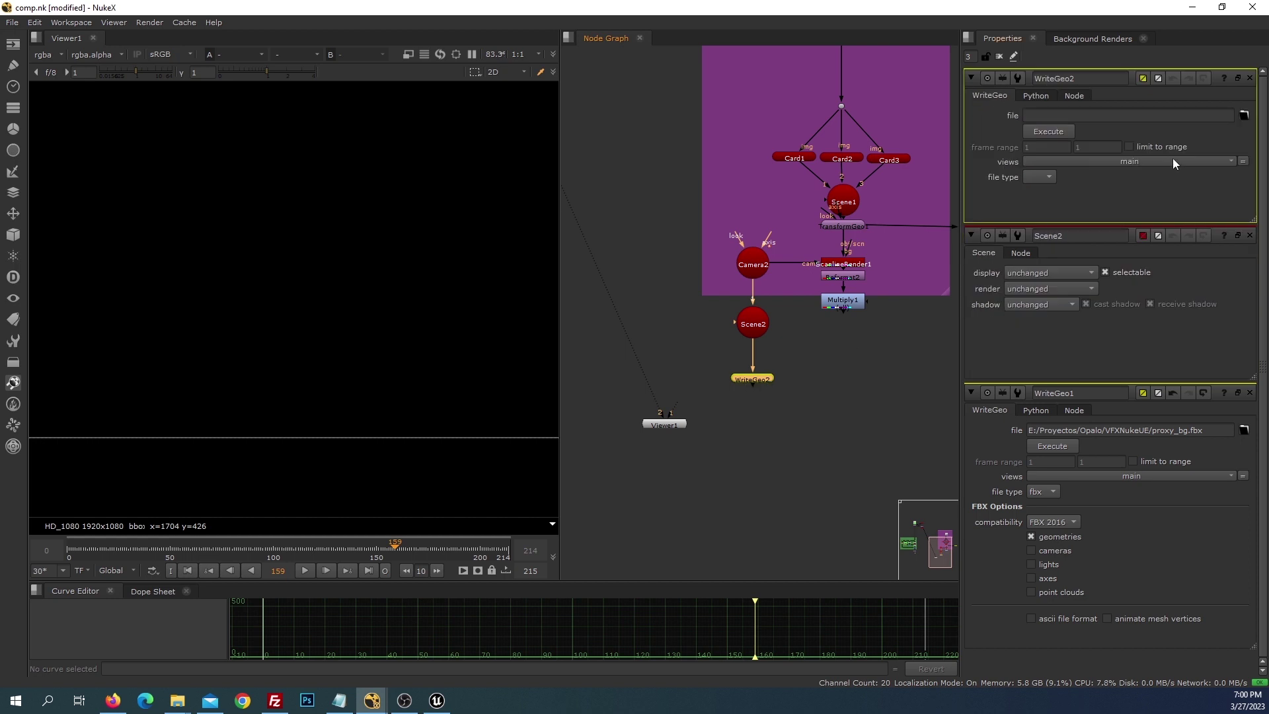
pyautogui.click(1244, 115)
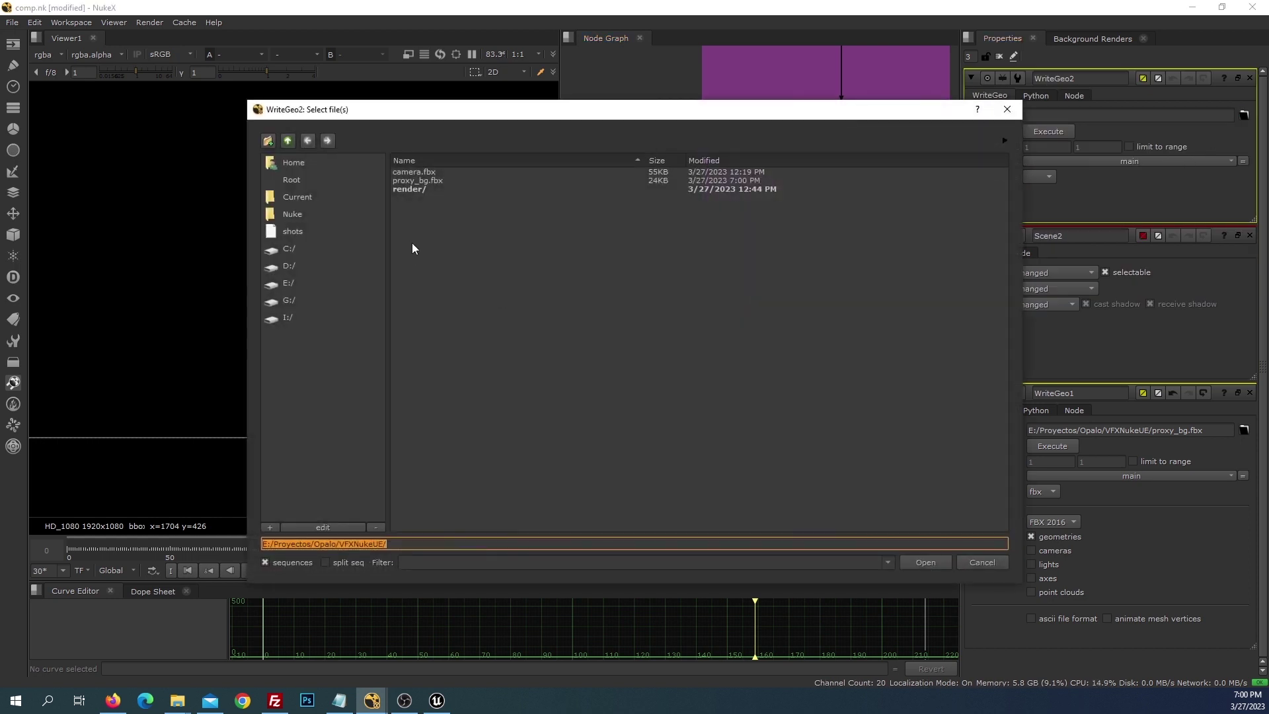
pyautogui.doubleClick(416, 171)
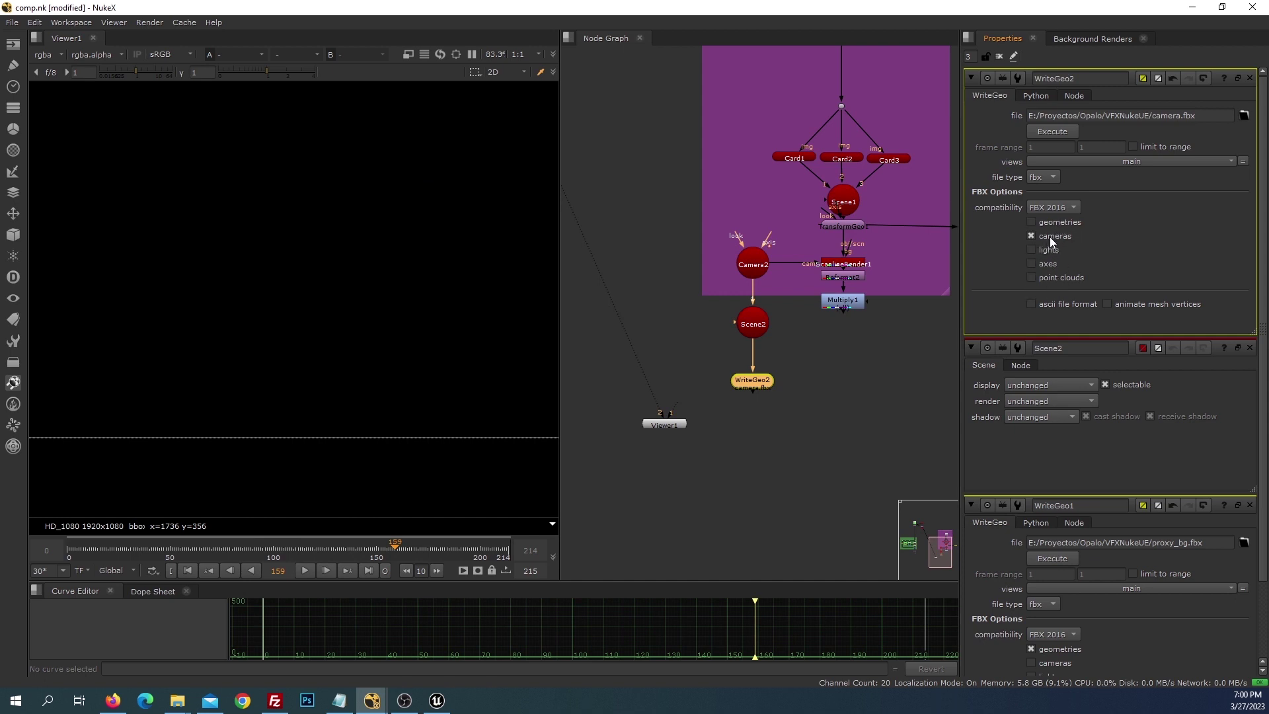
pyautogui.click(1056, 131)
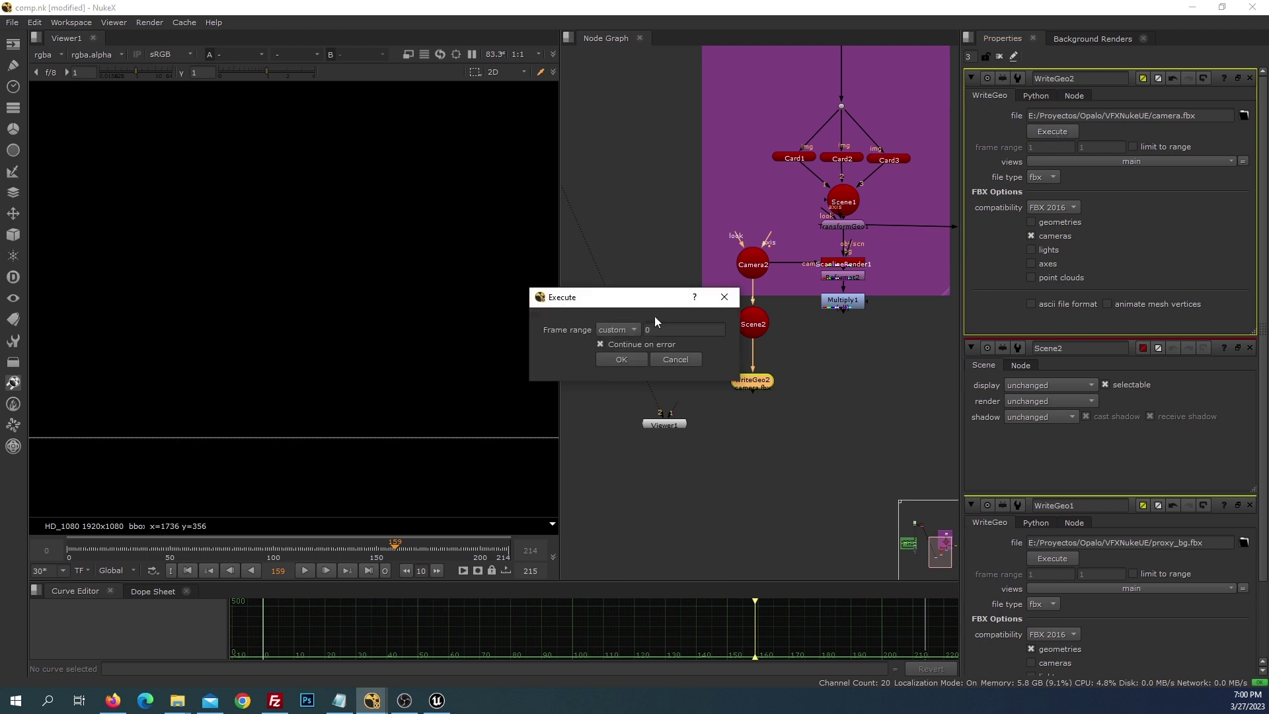
pyautogui.click(633, 329)
pyautogui.click(639, 341)
pyautogui.click(617, 359)
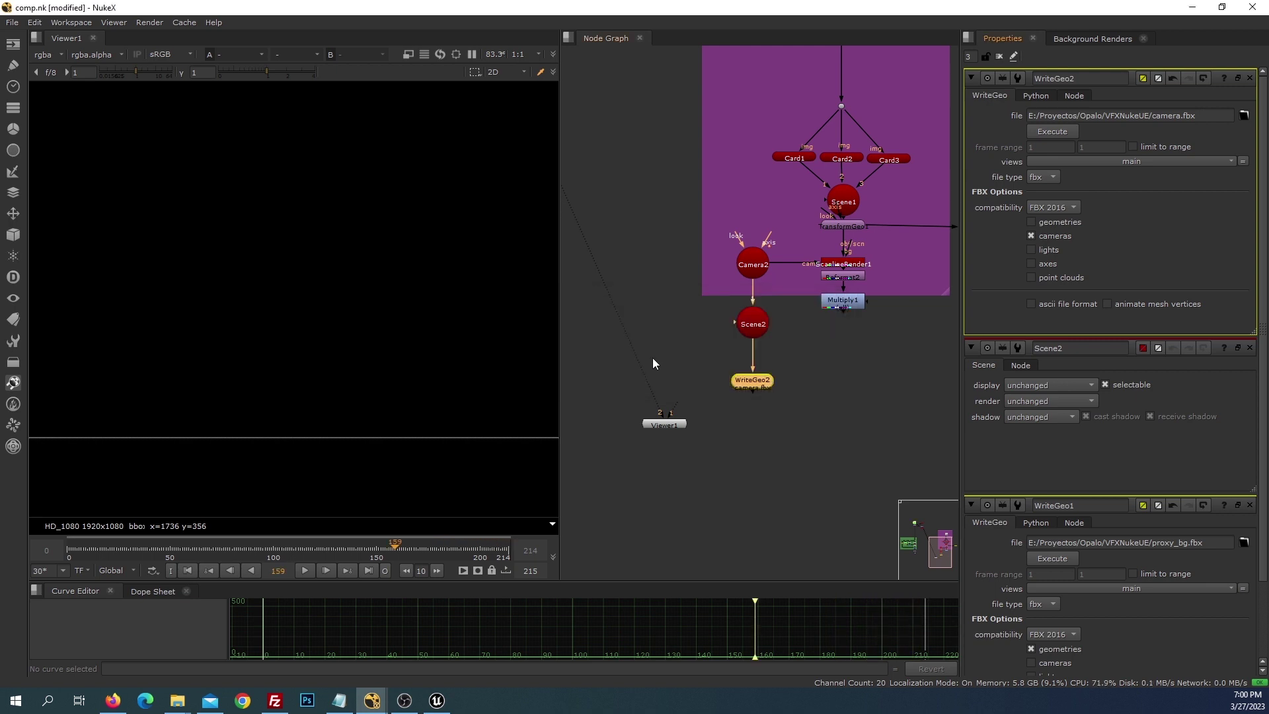
# - Reframe the node graph to show the whole setup, then switch to Unreal Engine
pyautogui.scroll(-3, 766, 367)
pyautogui.scroll(3, 927, 299)
pyautogui.scroll(-1, 759, 388)
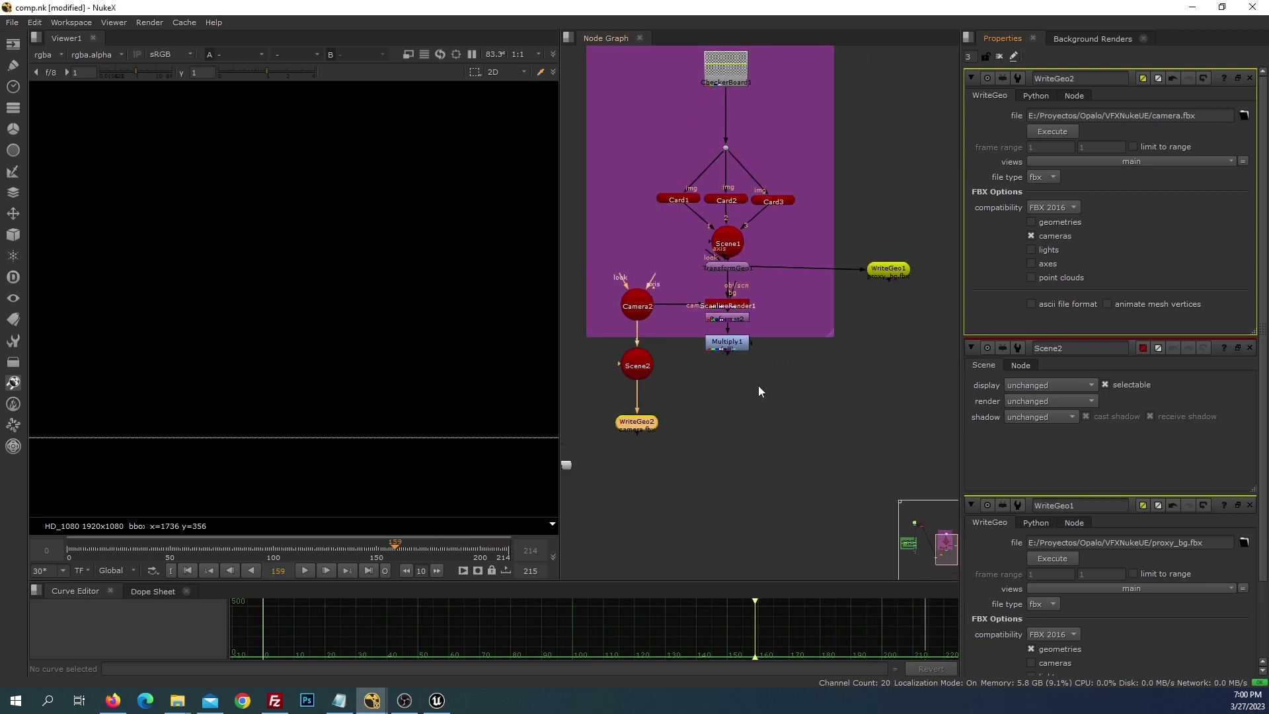
pyautogui.moveTo(727, 419); pyautogui.dragTo(757, 387)
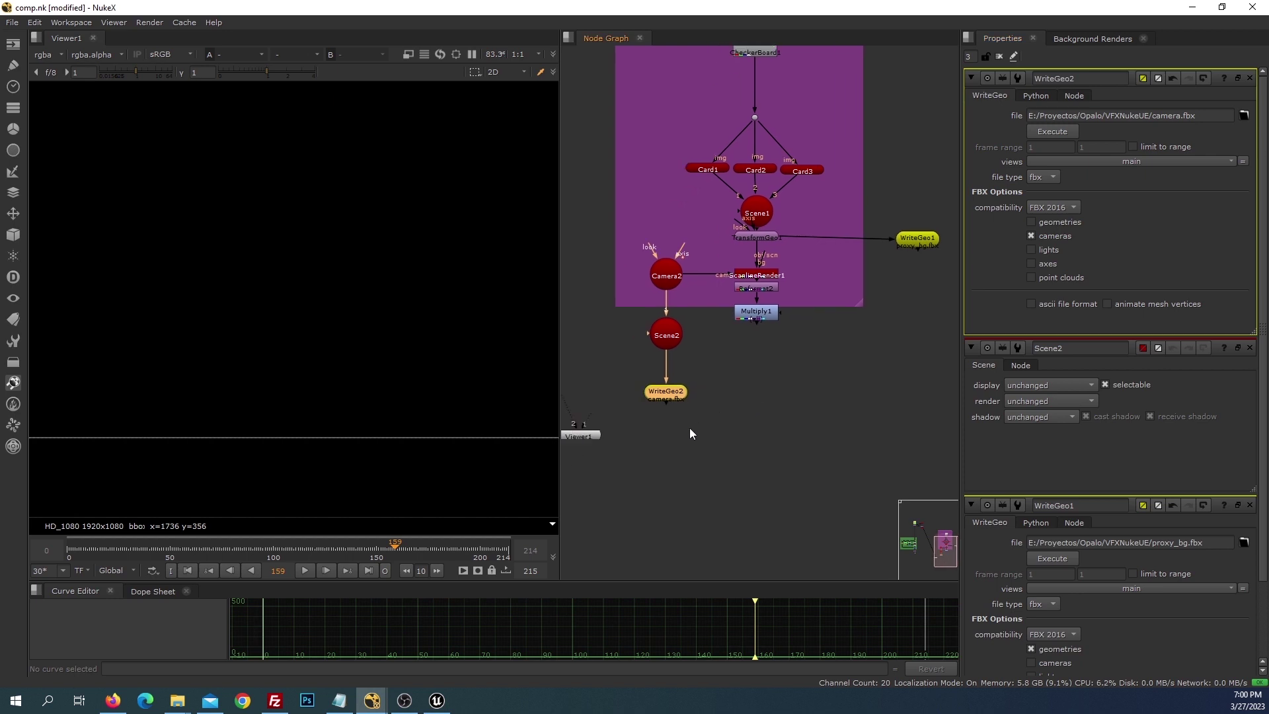
pyautogui.click(437, 701)
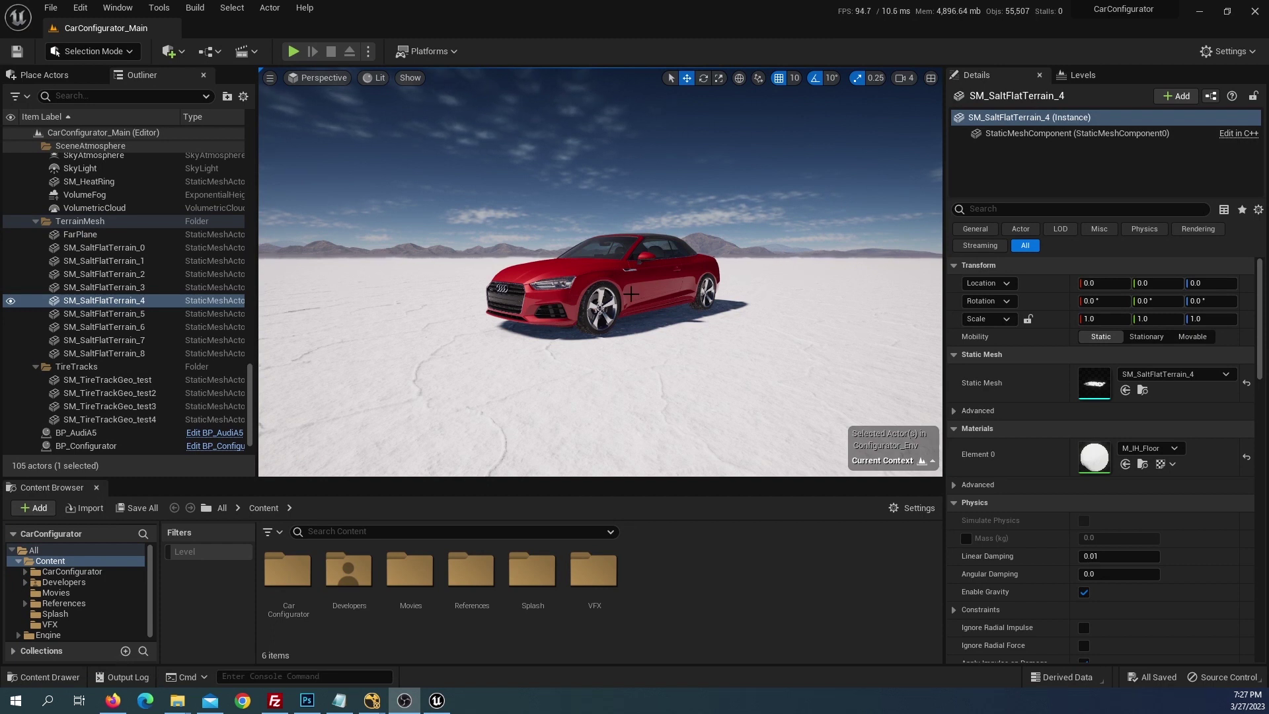
pyautogui.moveTo(705, 352)
pyautogui.mouseDown()
pyautogui.moveTo(595, 291)
pyautogui.moveTo(700, 344)
pyautogui.mouseUp()
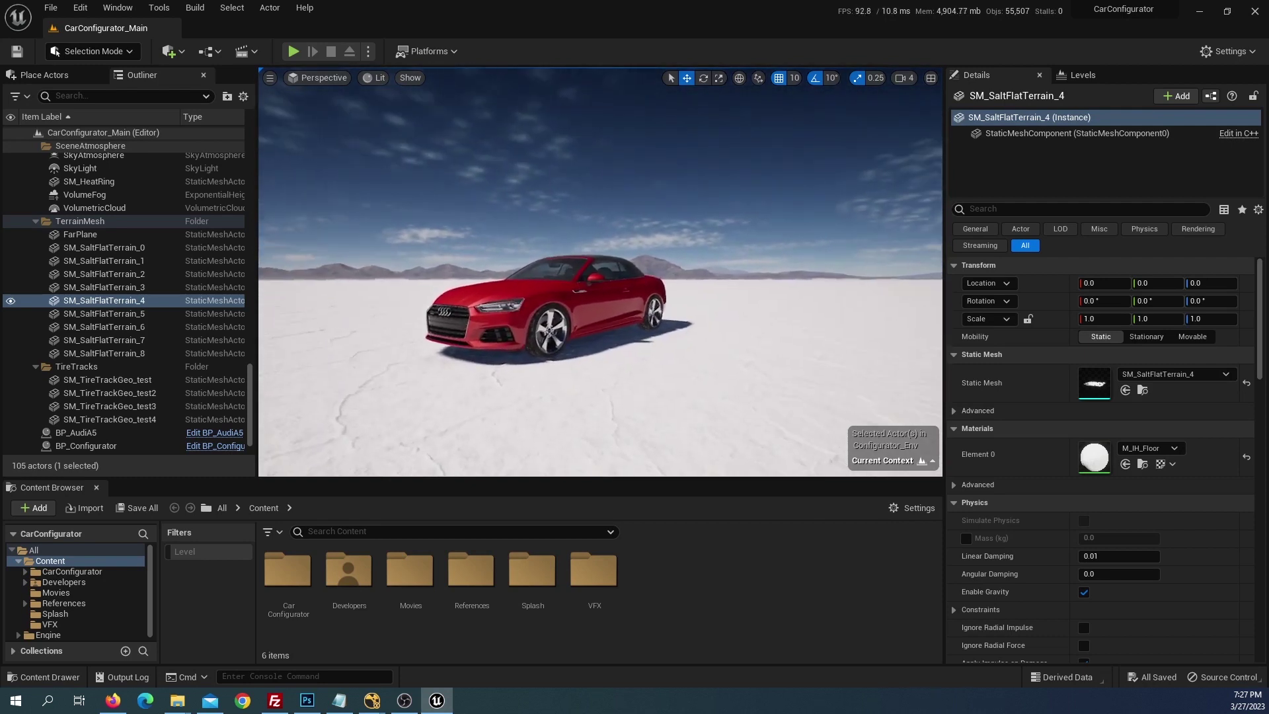
pyautogui.click(113, 701)
# - Search the Unreal Marketplace for the Car Configurator and open its free sample page
pyautogui.moveTo(205, 86)
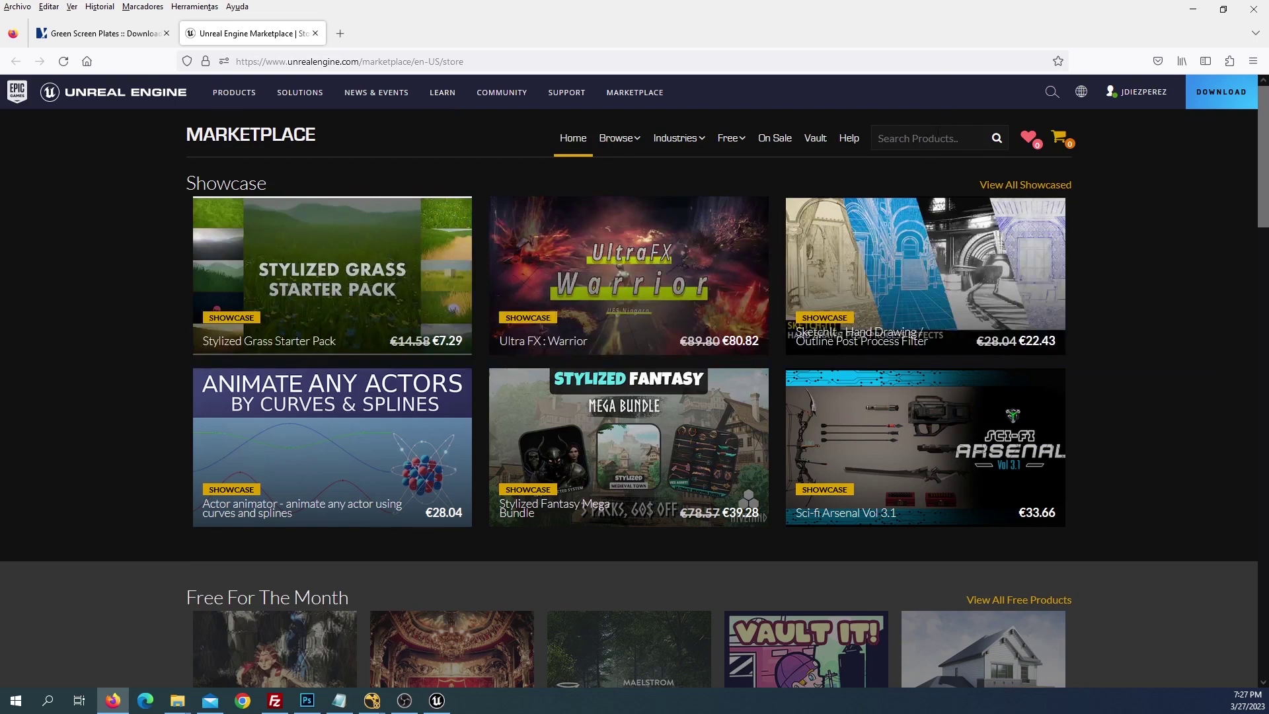
pyautogui.write('car configu')
pyautogui.press('Return')
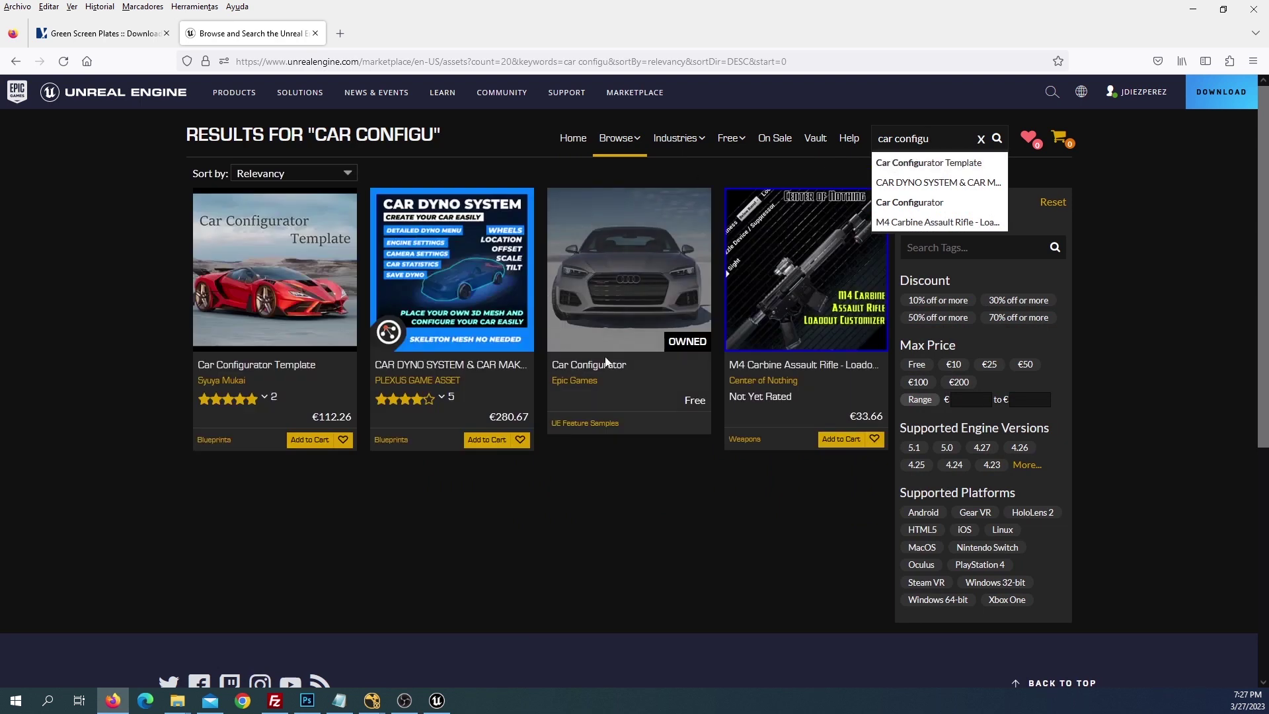
pyautogui.click(621, 283)
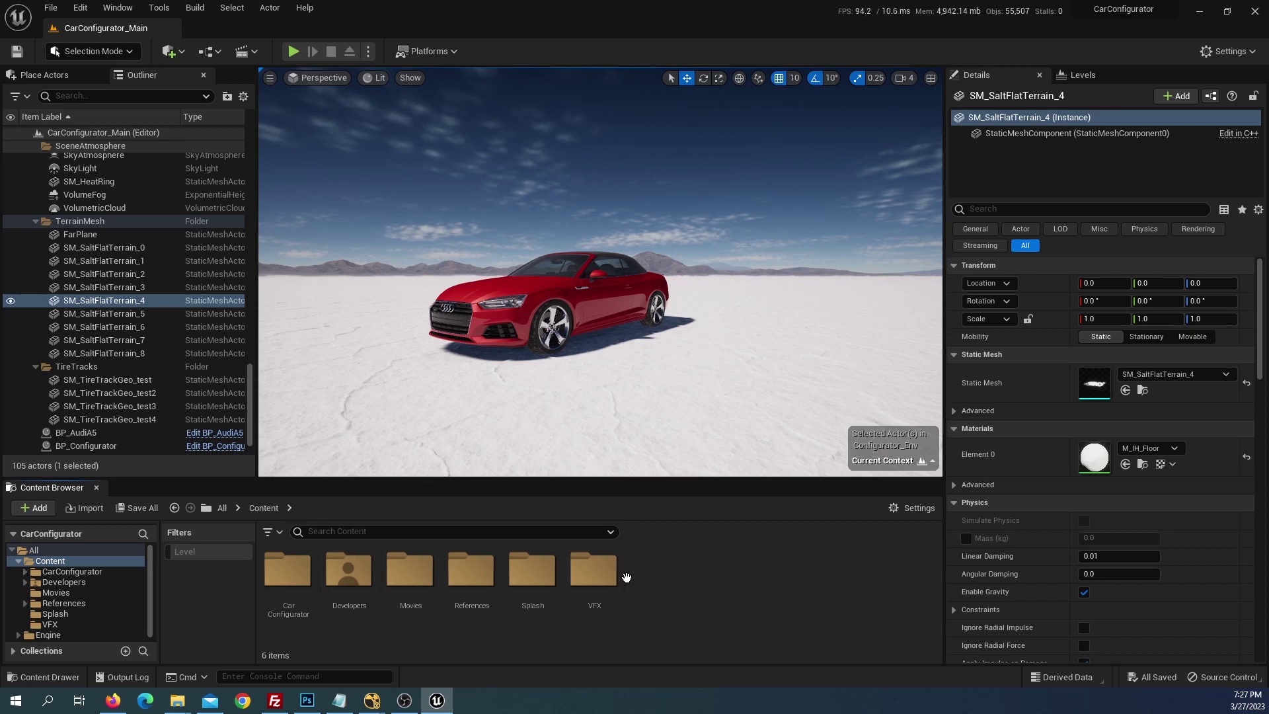
# - Import all meshes from proxy_bg.fbx into Content/VFX and drop the three proxy_bg meshes into the level
pyautogui.doubleClick(594, 570)
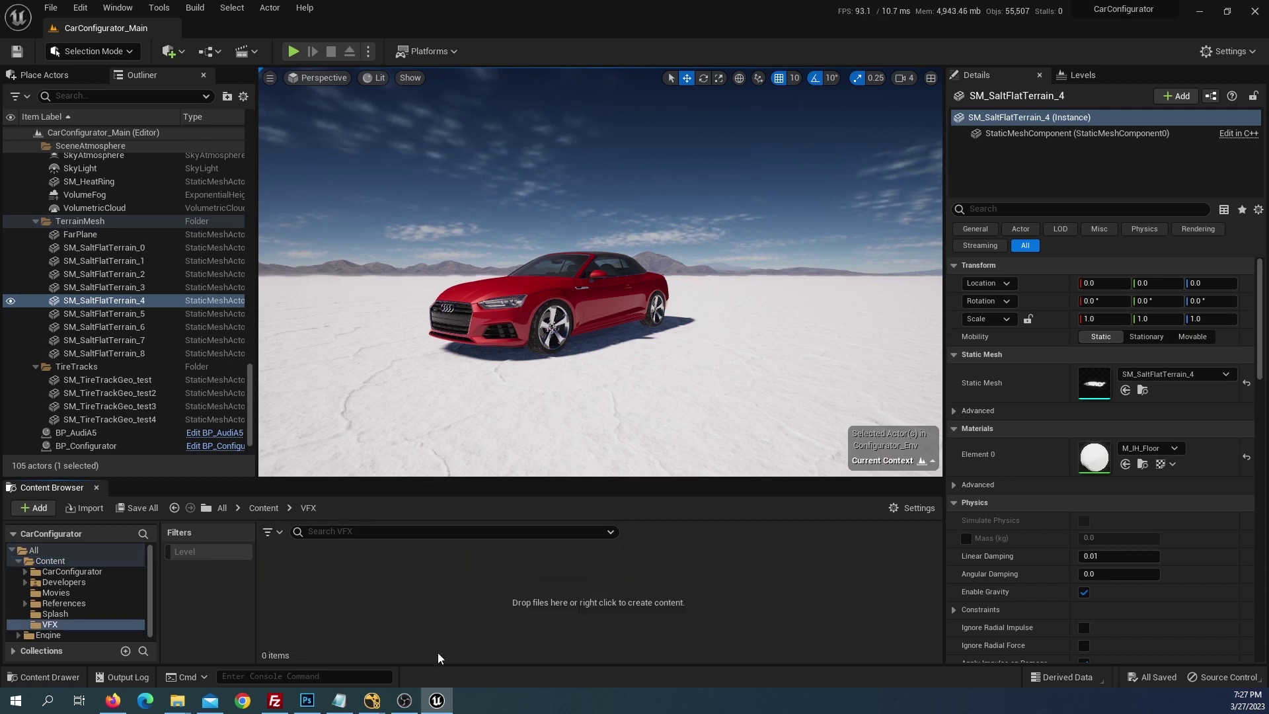
pyautogui.moveTo(178, 700)
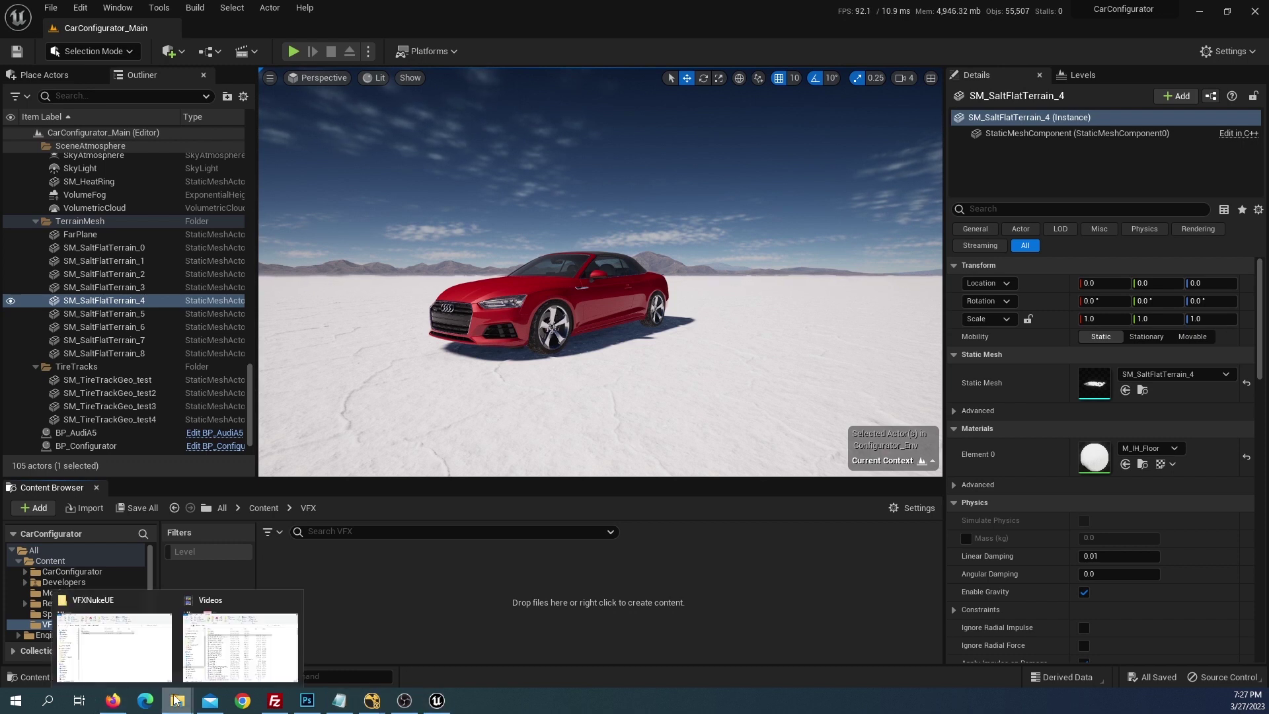
pyautogui.click(126, 663)
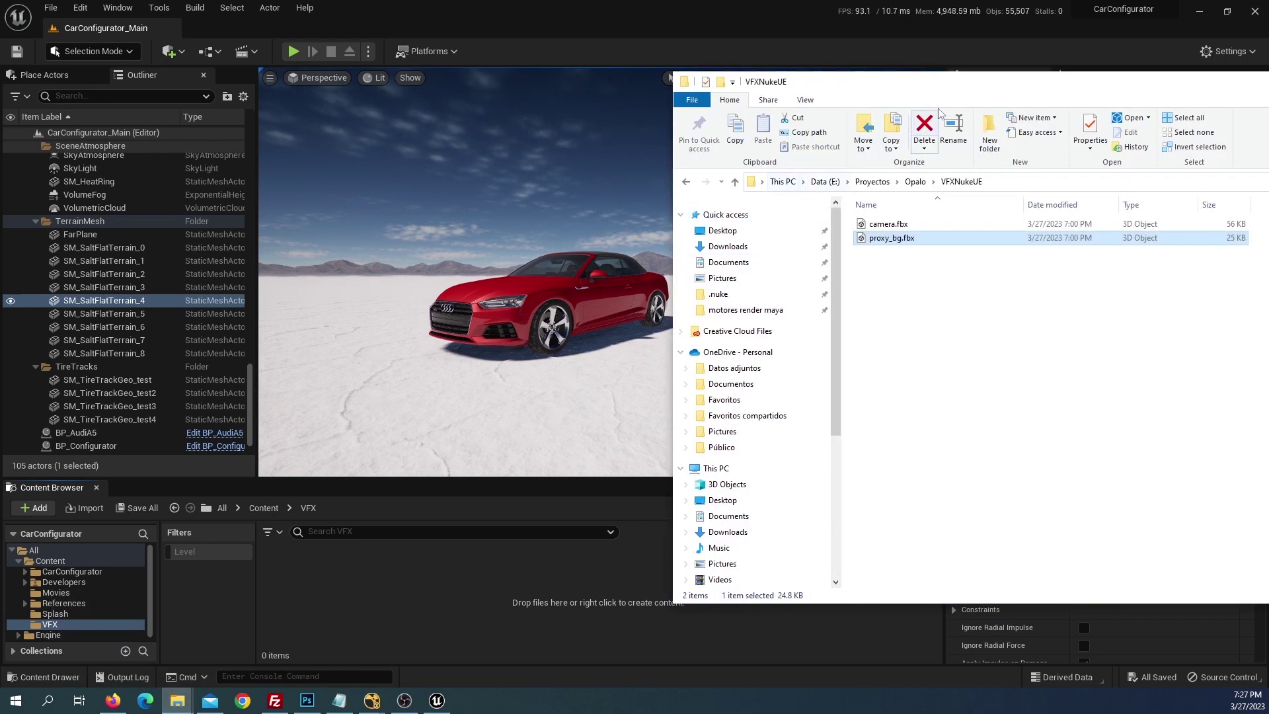
pyautogui.moveTo(945, 89); pyautogui.dragTo(884, 126)
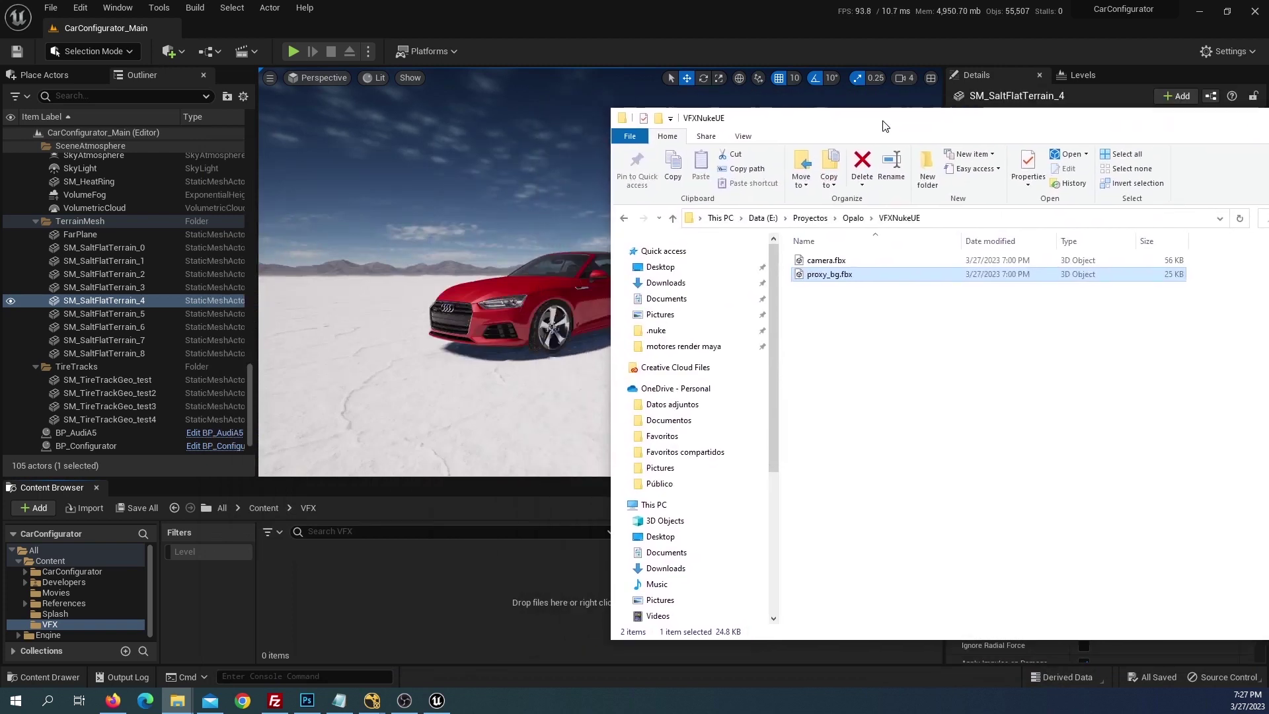
pyautogui.moveTo(827, 274); pyautogui.dragTo(390, 579)
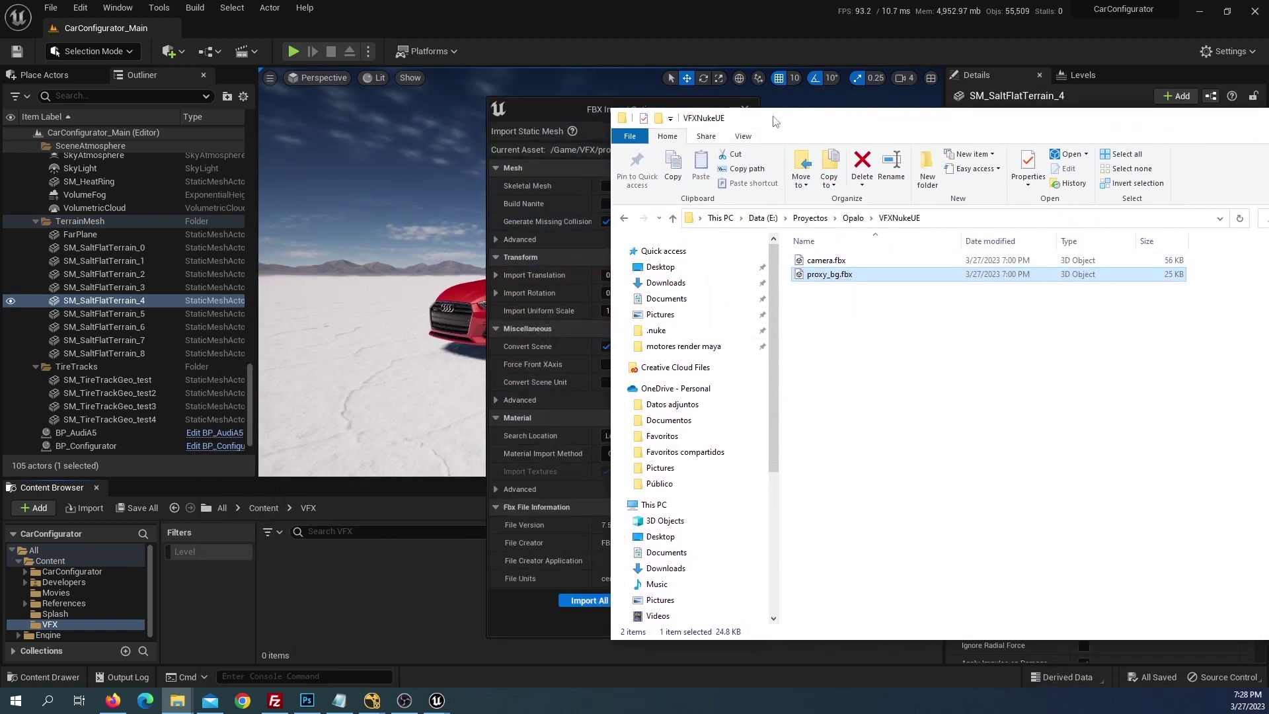
pyautogui.moveTo(776, 121); pyautogui.dragTo(576, 182)
pyautogui.hotkey('alt', 'Tab')
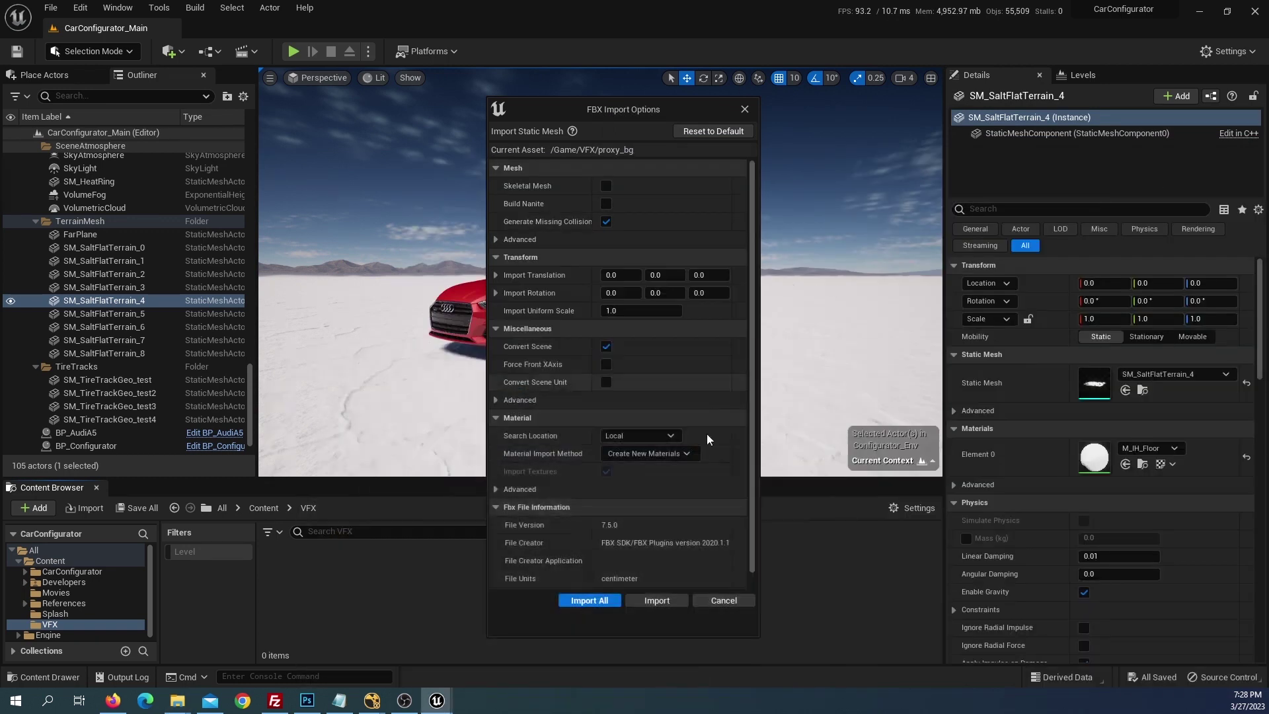
pyautogui.click(587, 600)
pyautogui.moveTo(409, 582); pyautogui.dragTo(601, 394)
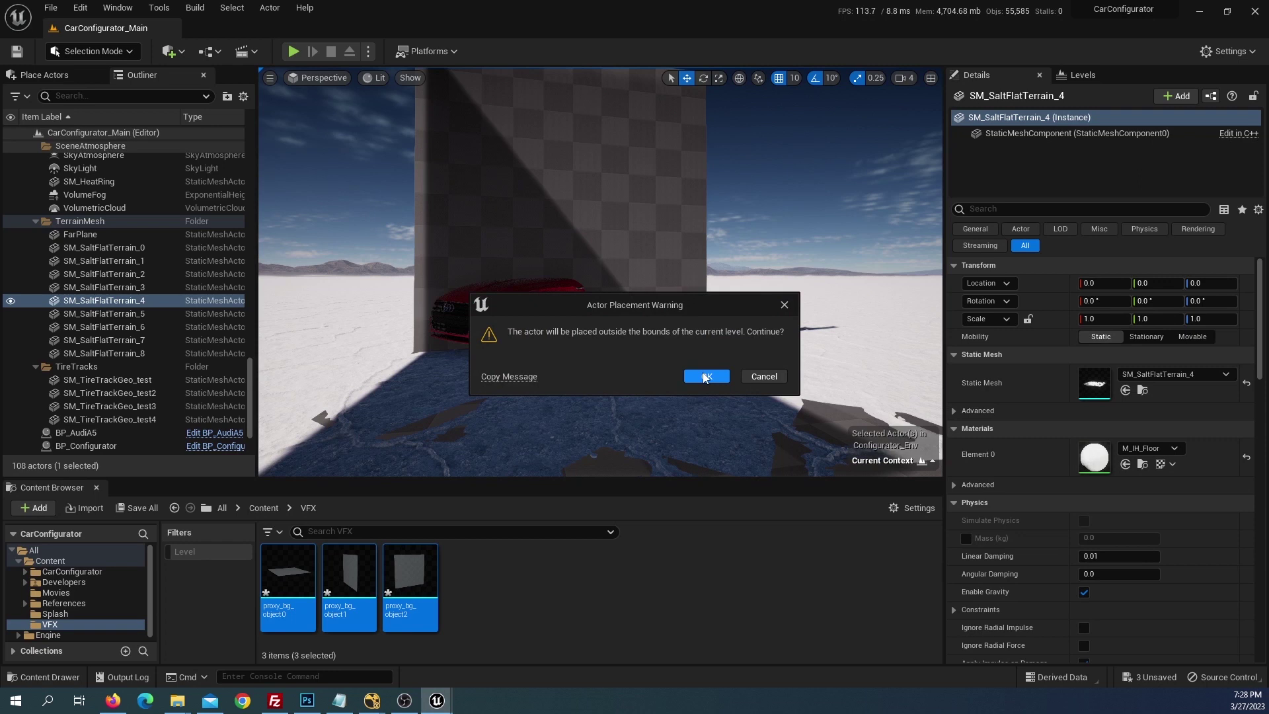
# - Accept the placement warning, reset the proxy objects' location to 0, 0, 0, and inspect walls beside the car
pyautogui.click(706, 376)
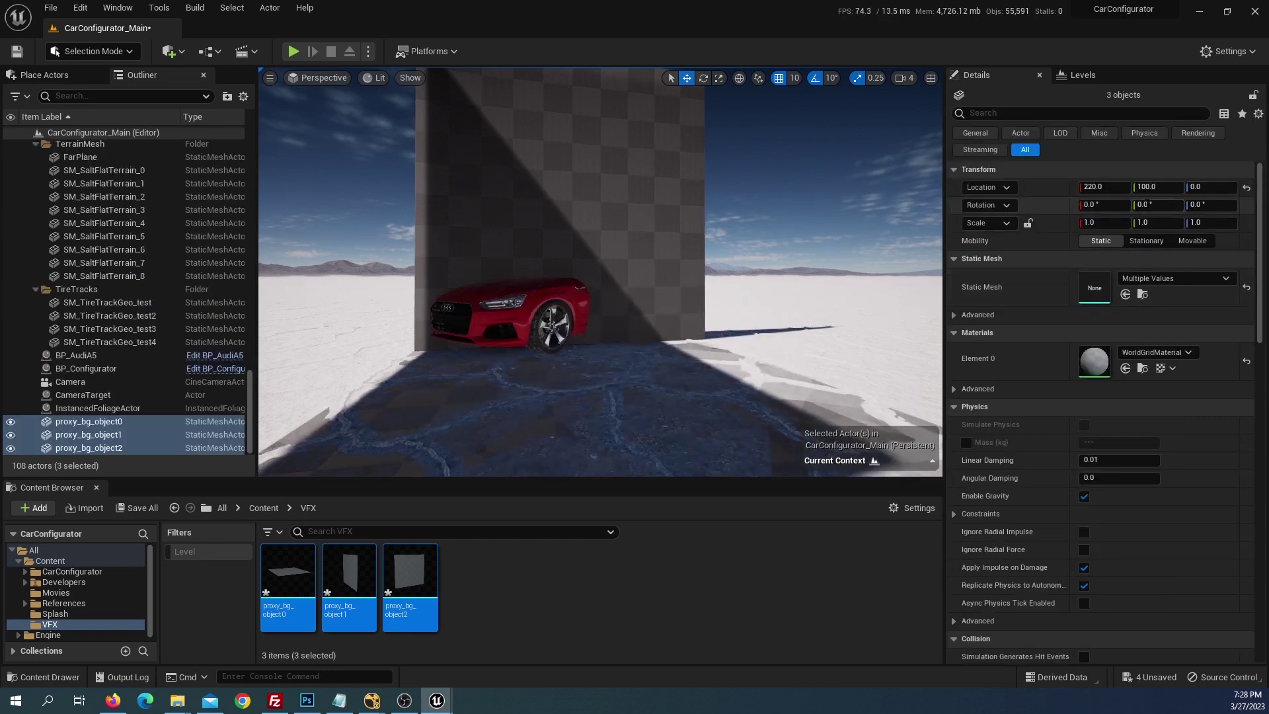
pyautogui.click(1247, 188)
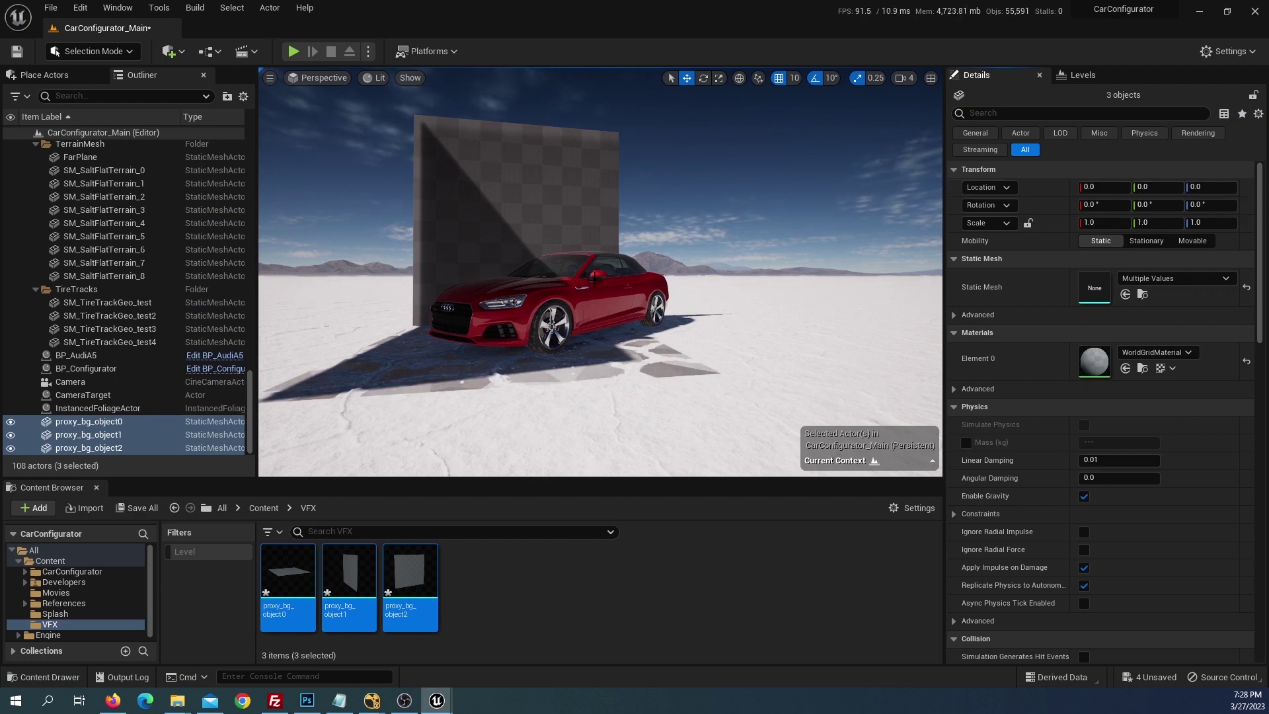
pyautogui.moveTo(461, 382); pyautogui.dragTo(423, 331)
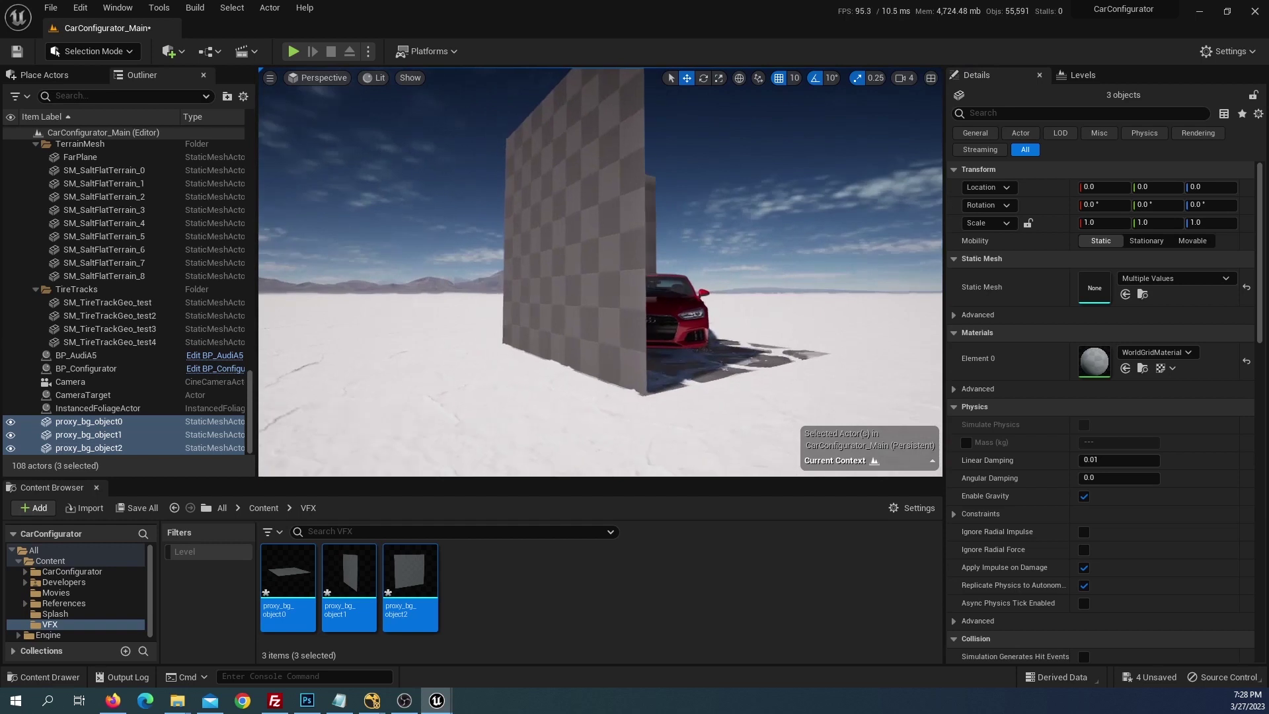
pyautogui.moveTo(423, 331)
pyautogui.mouseDown()
pyautogui.moveTo(476, 311)
pyautogui.moveTo(462, 317)
pyautogui.mouseUp()
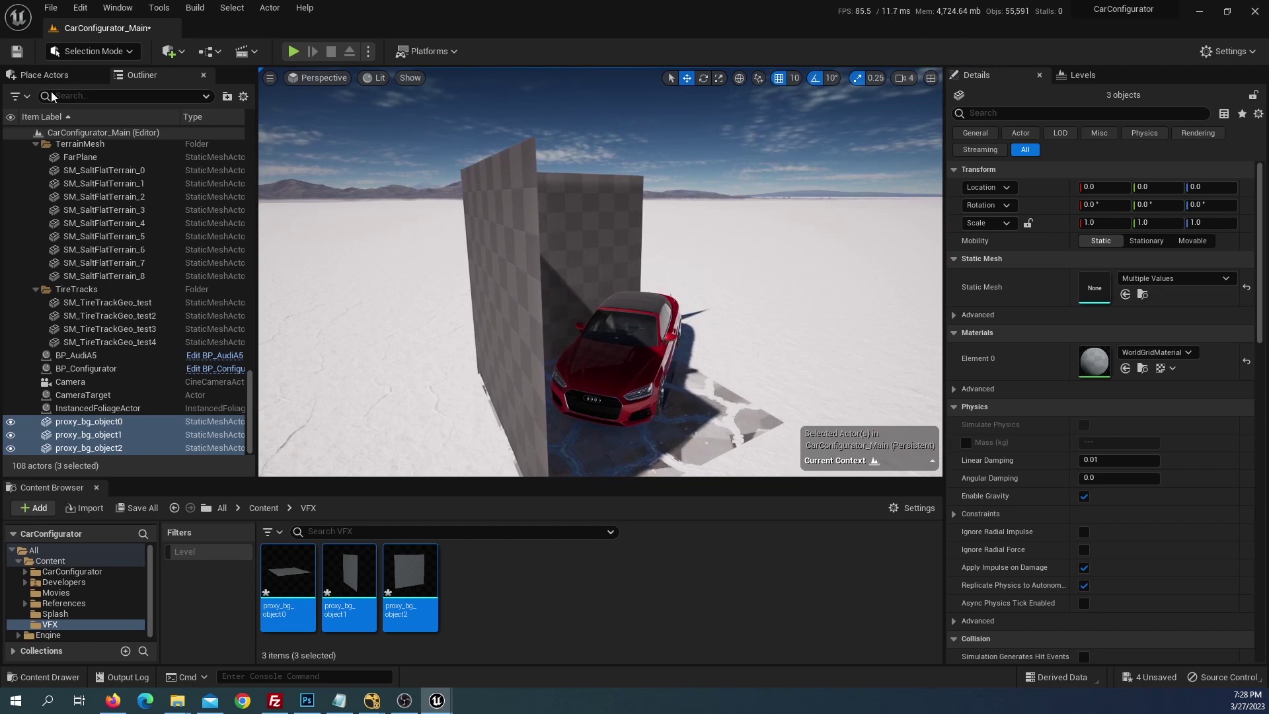
pyautogui.click(78, 53)
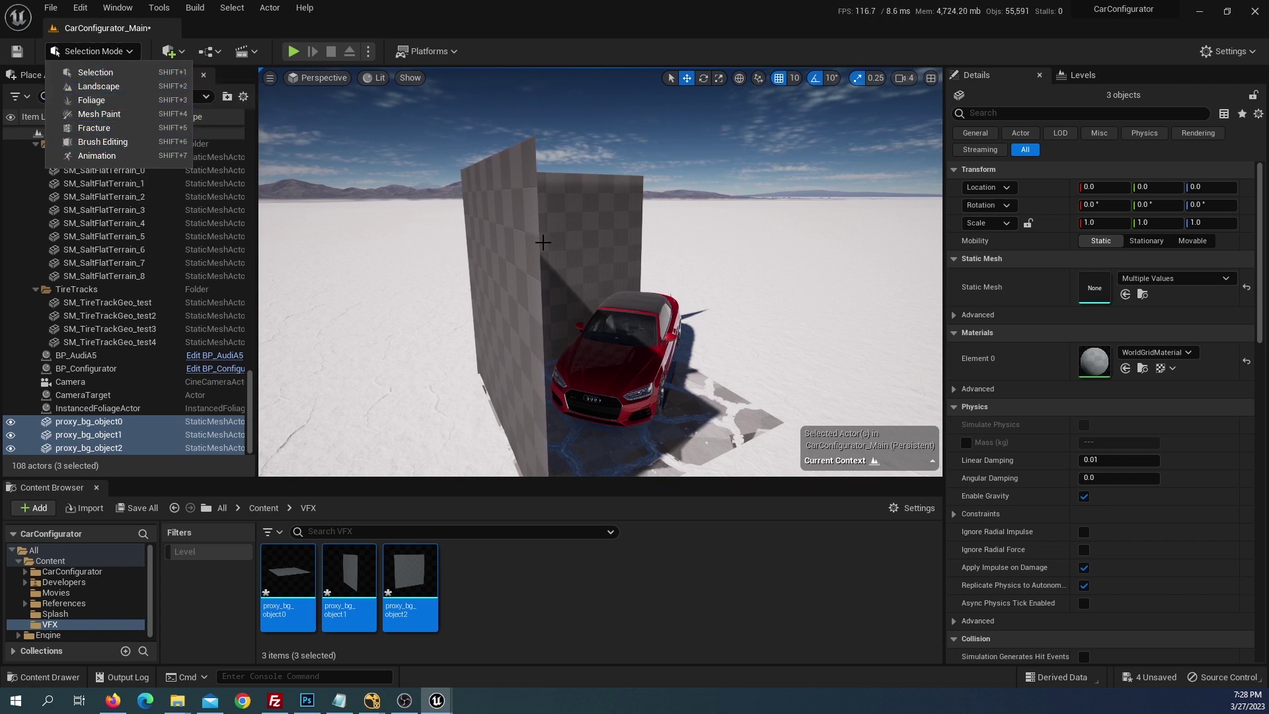
# - Enable the beta Modeling Tools Editor Mode plugin and restart the editor, saving the level and proxy assets
pyautogui.click(117, 8)
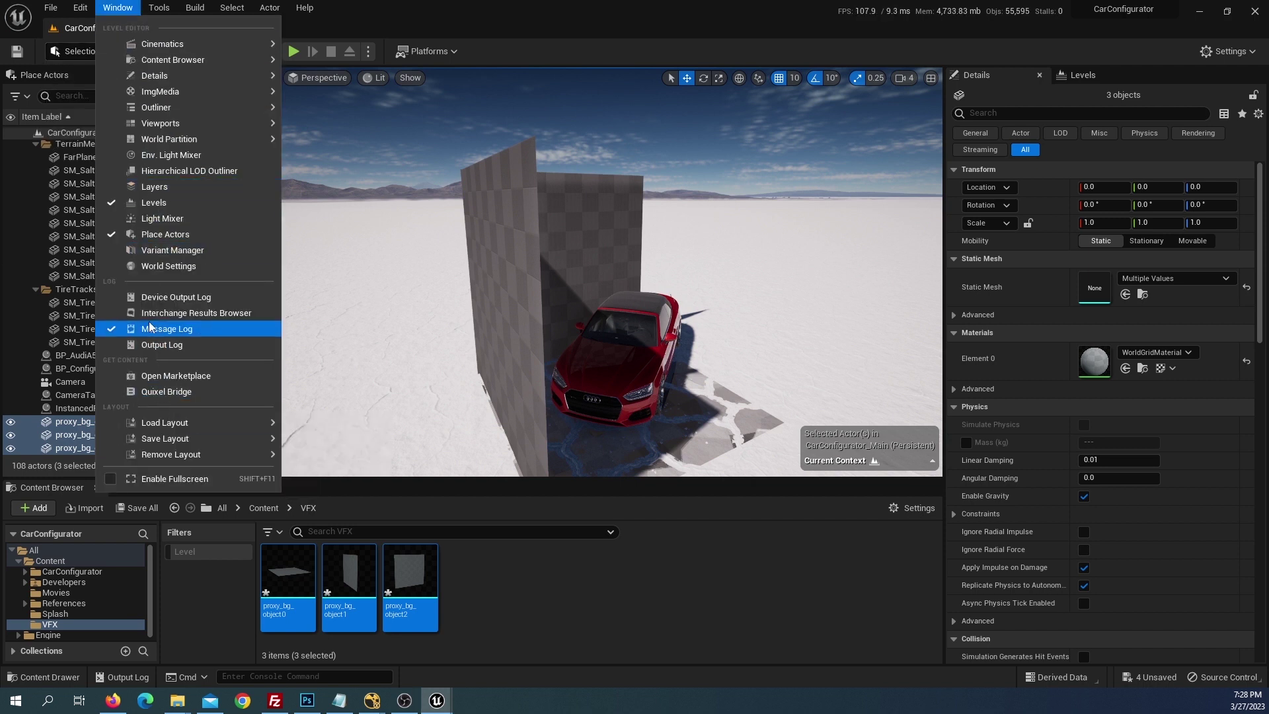
pyautogui.click(80, 8)
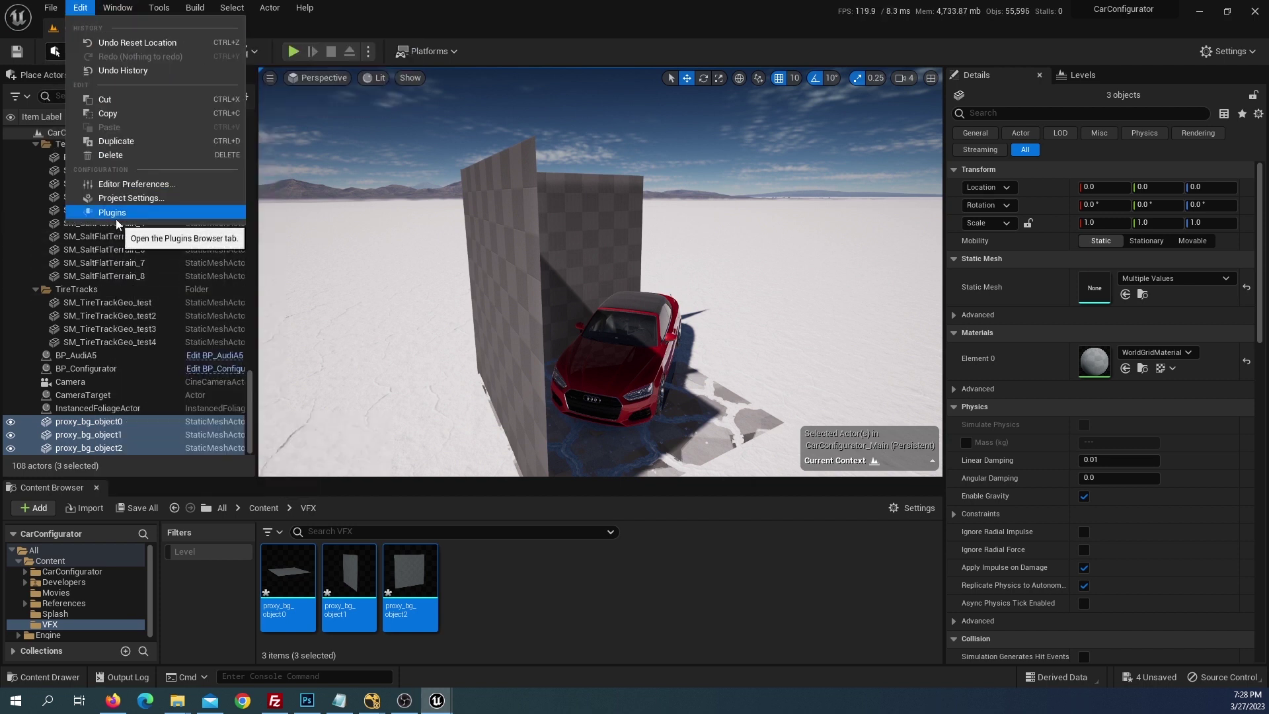
pyautogui.click(112, 211)
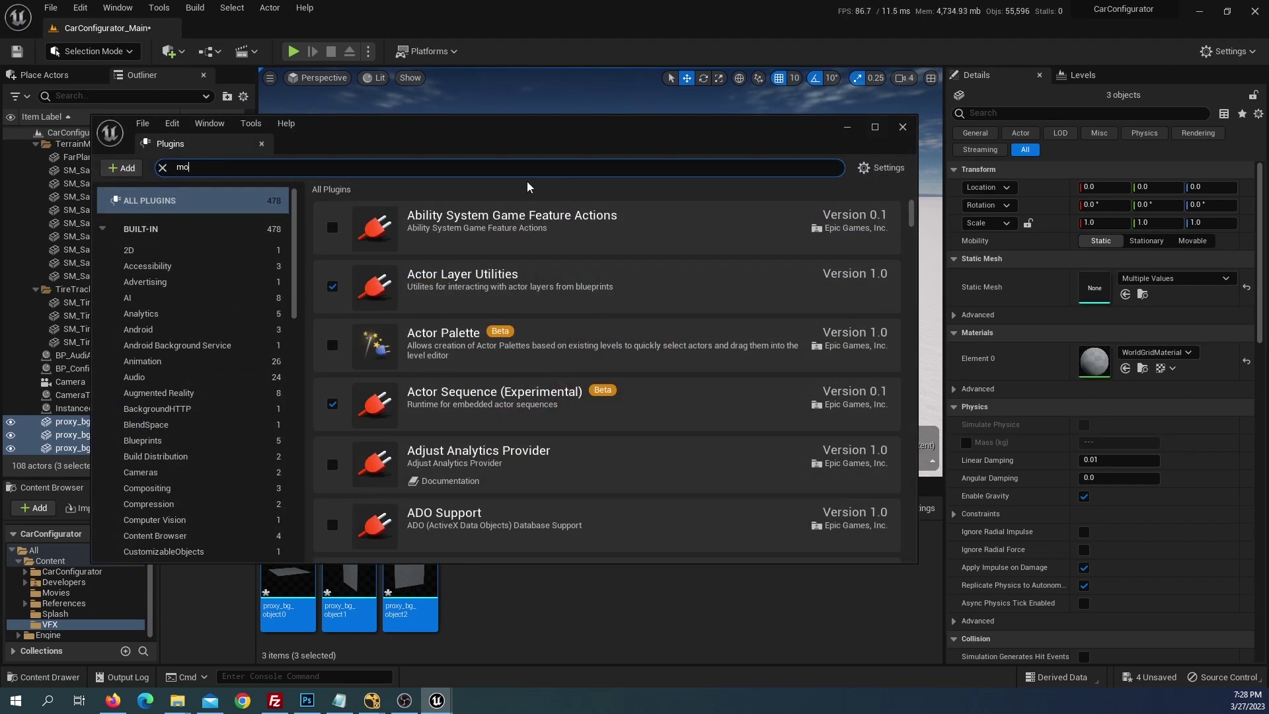
pyautogui.write('del')
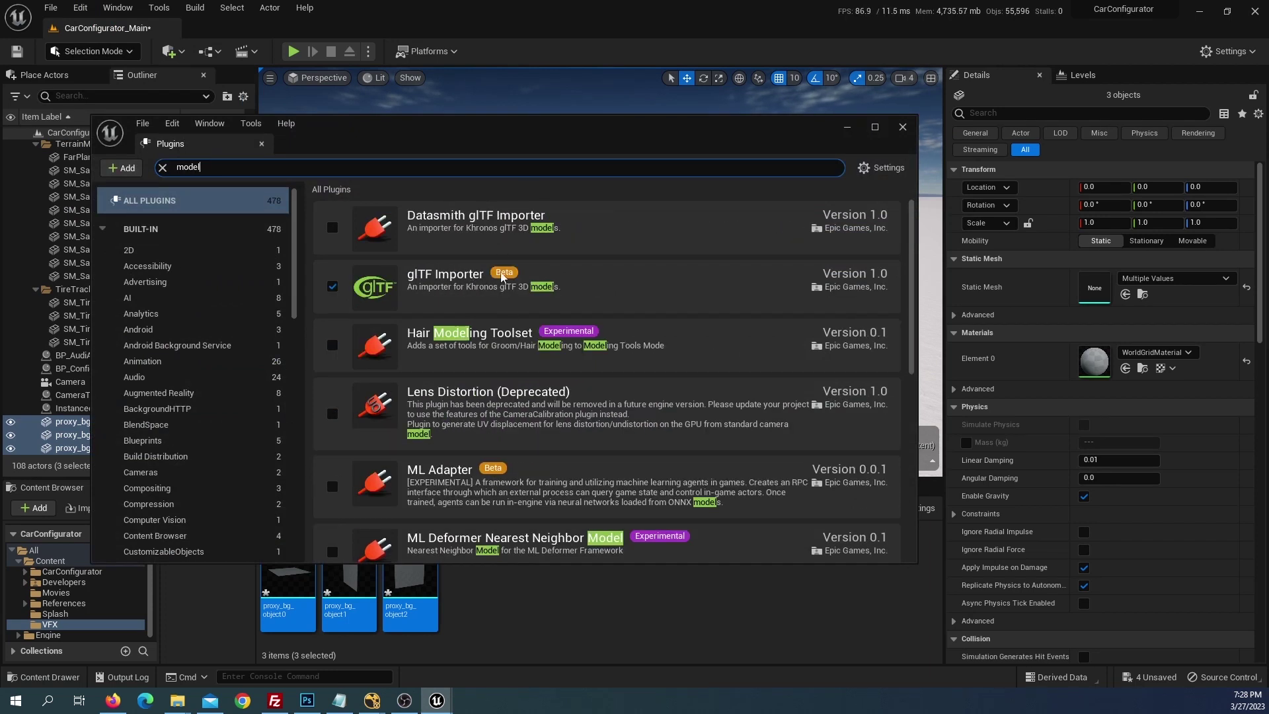
pyautogui.write('i')
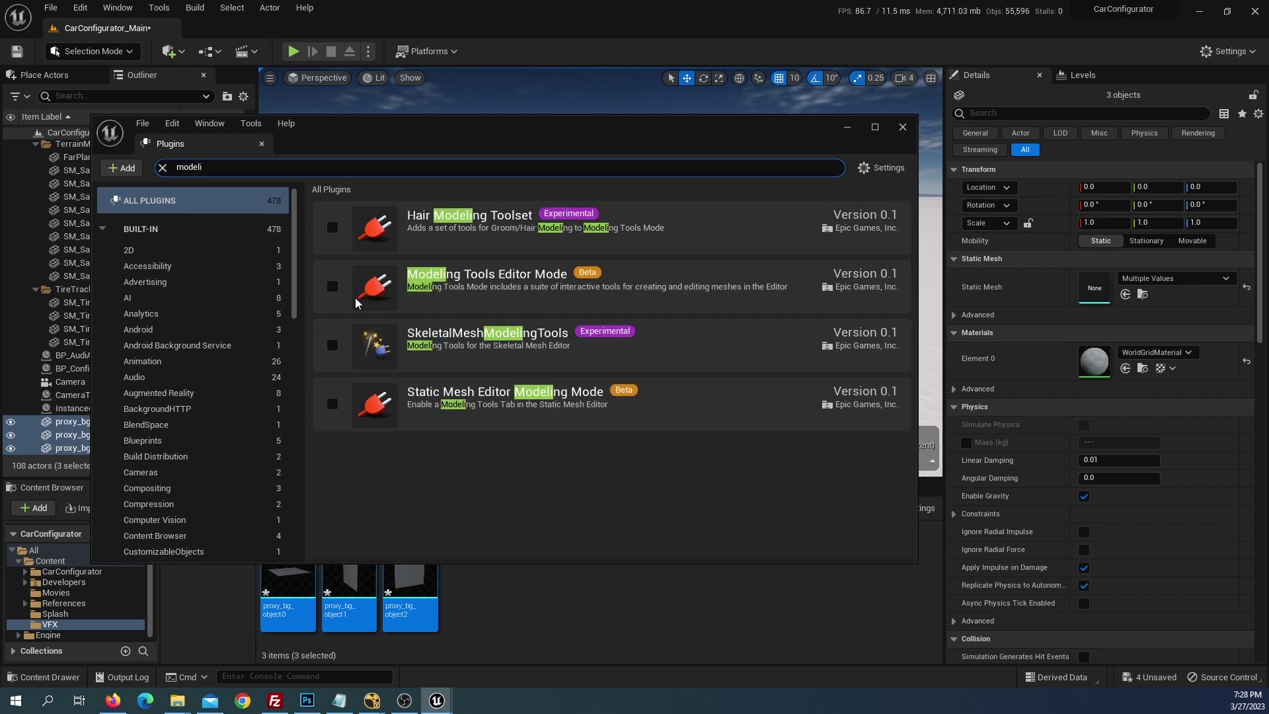
pyautogui.click(333, 289)
pyautogui.click(742, 389)
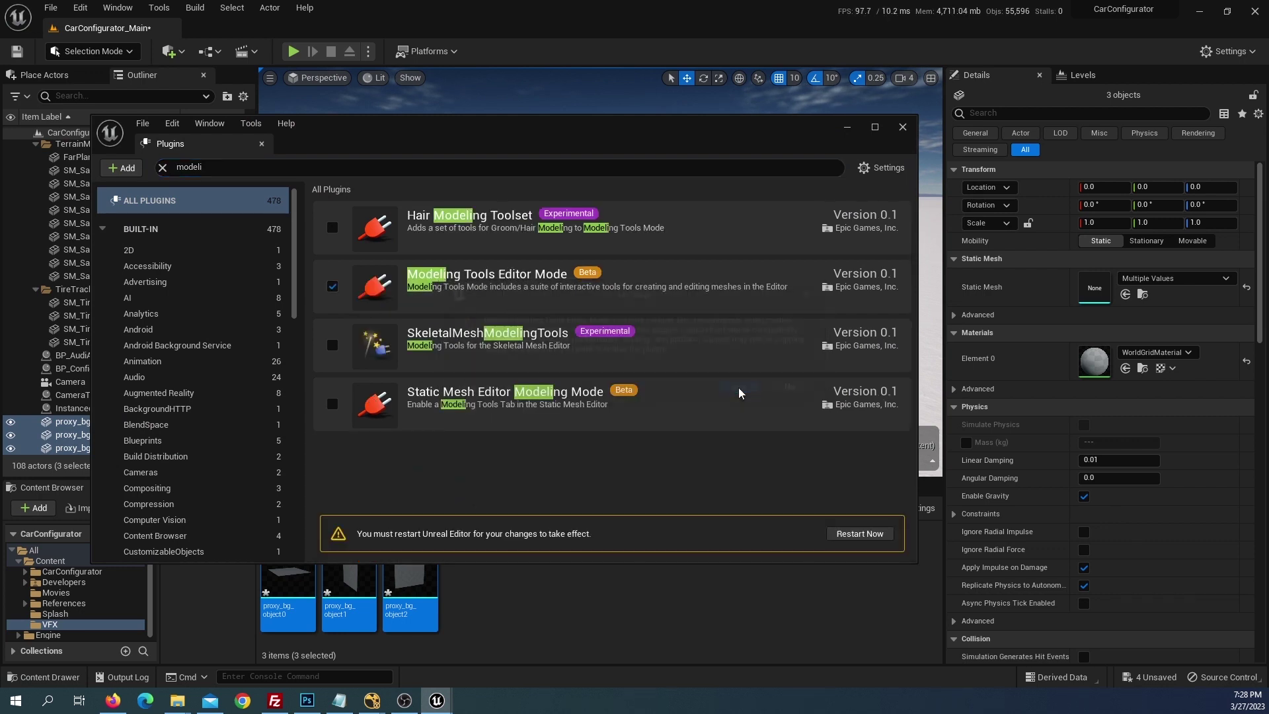
pyautogui.click(855, 534)
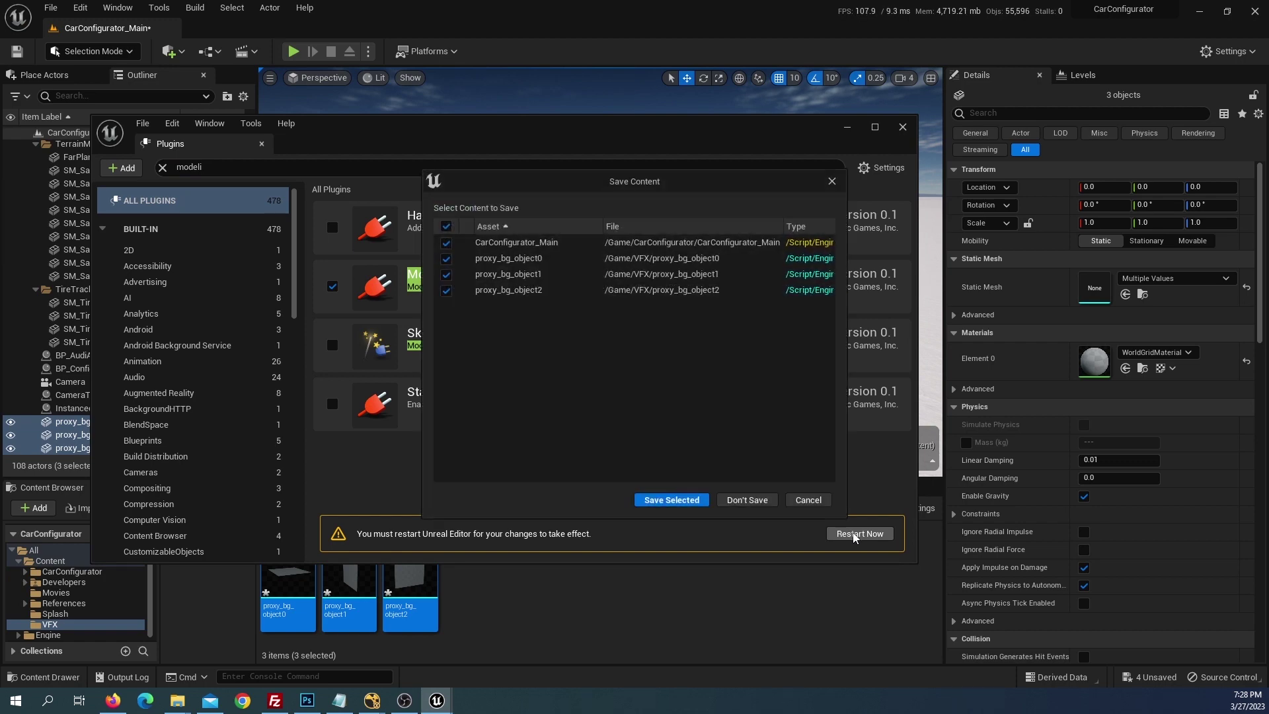
pyautogui.click(673, 504)
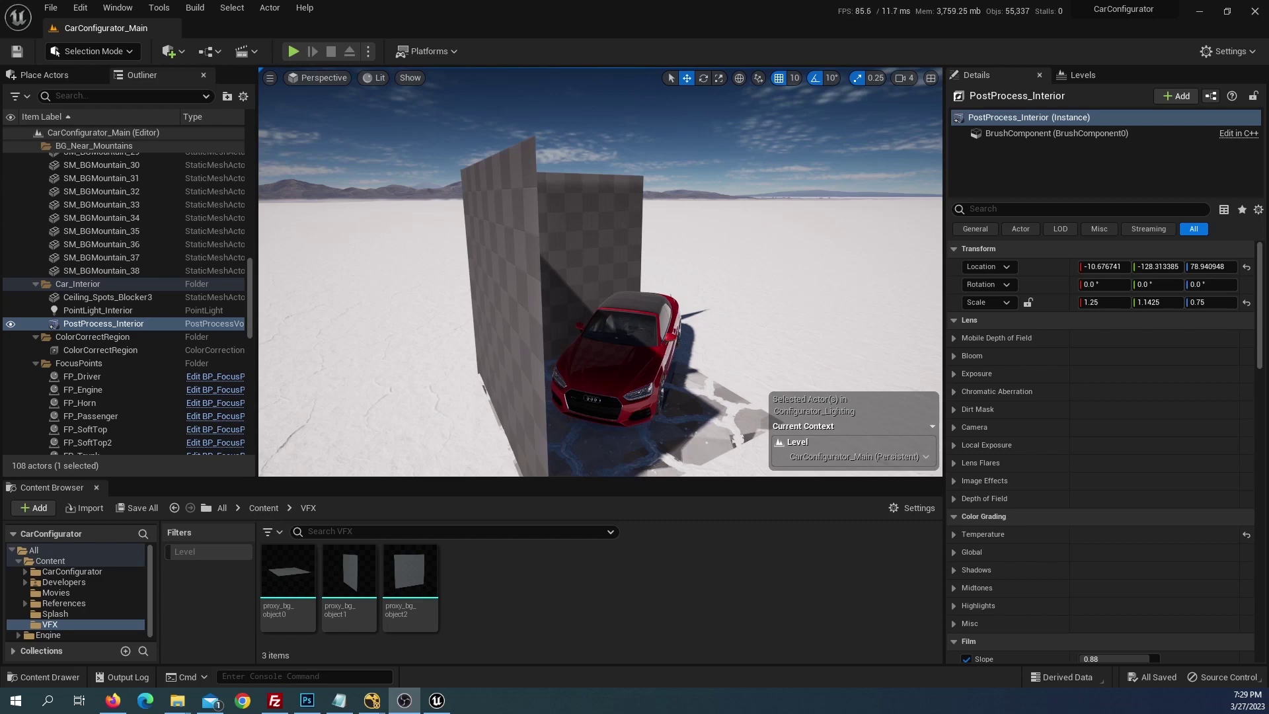
# - Switch the editor to Modeling mode and select the proxy_bg_object1 wall
pyautogui.moveTo(472, 360); pyautogui.dragTo(512, 357)
pyautogui.click(93, 51)
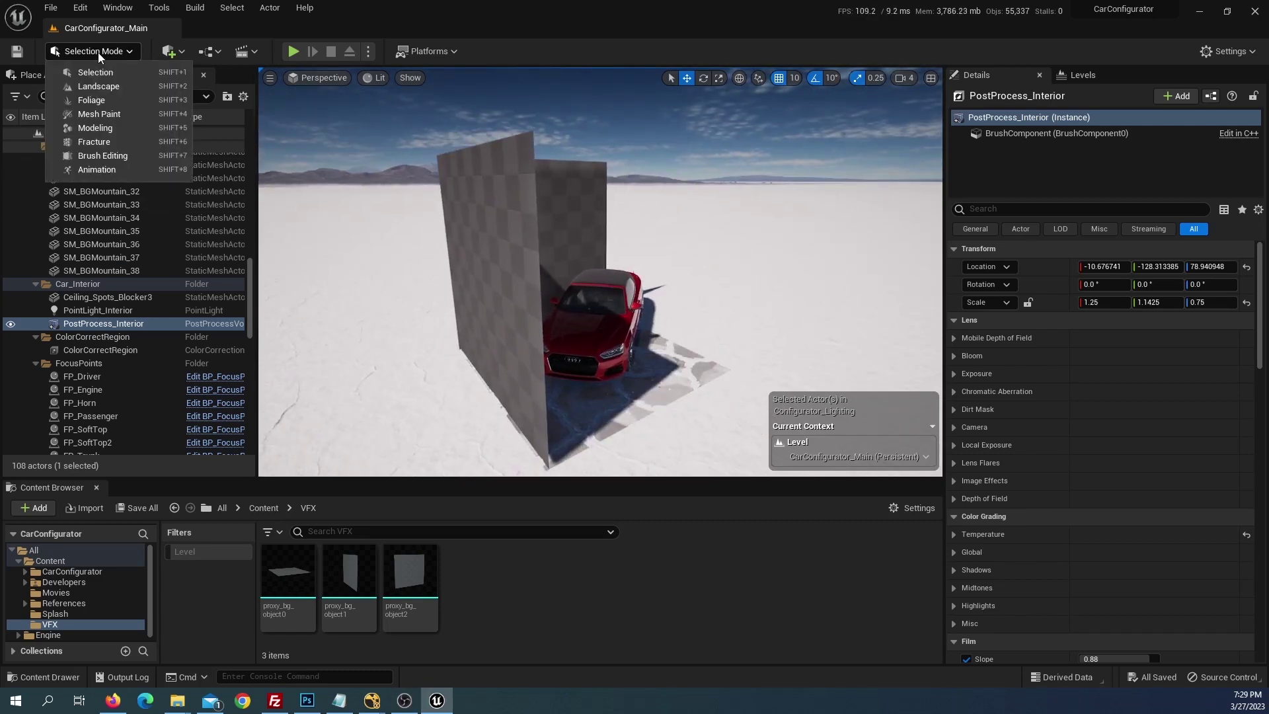
pyautogui.click(84, 133)
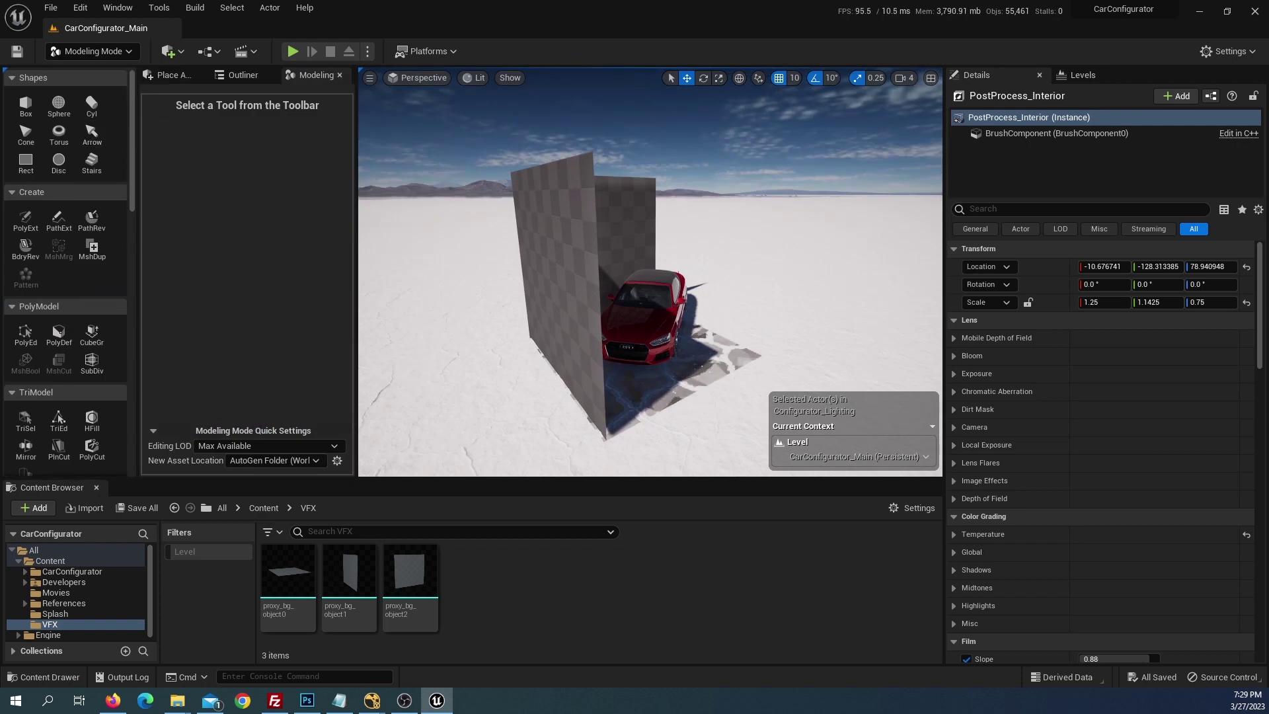
pyautogui.click(547, 220)
# - Scroll the modeling palette to Attributes and open the Normals tool for the wall
pyautogui.scroll(-2, 58, 357)
pyautogui.scroll(-2, 55, 361)
pyautogui.scroll(-3, 56, 363)
pyautogui.scroll(-3, 59, 370)
pyautogui.scroll(-3, 62, 377)
pyautogui.scroll(-3, 71, 388)
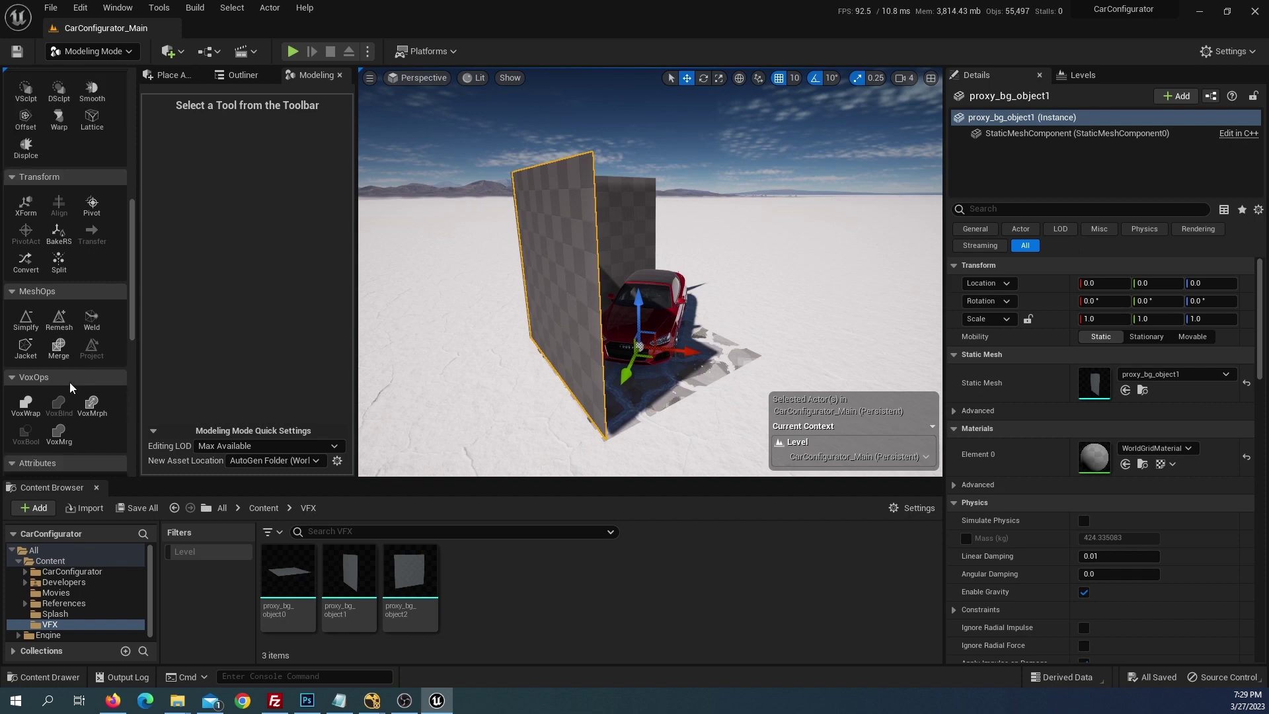
pyautogui.scroll(-2, 69, 384)
pyautogui.scroll(-2, 63, 364)
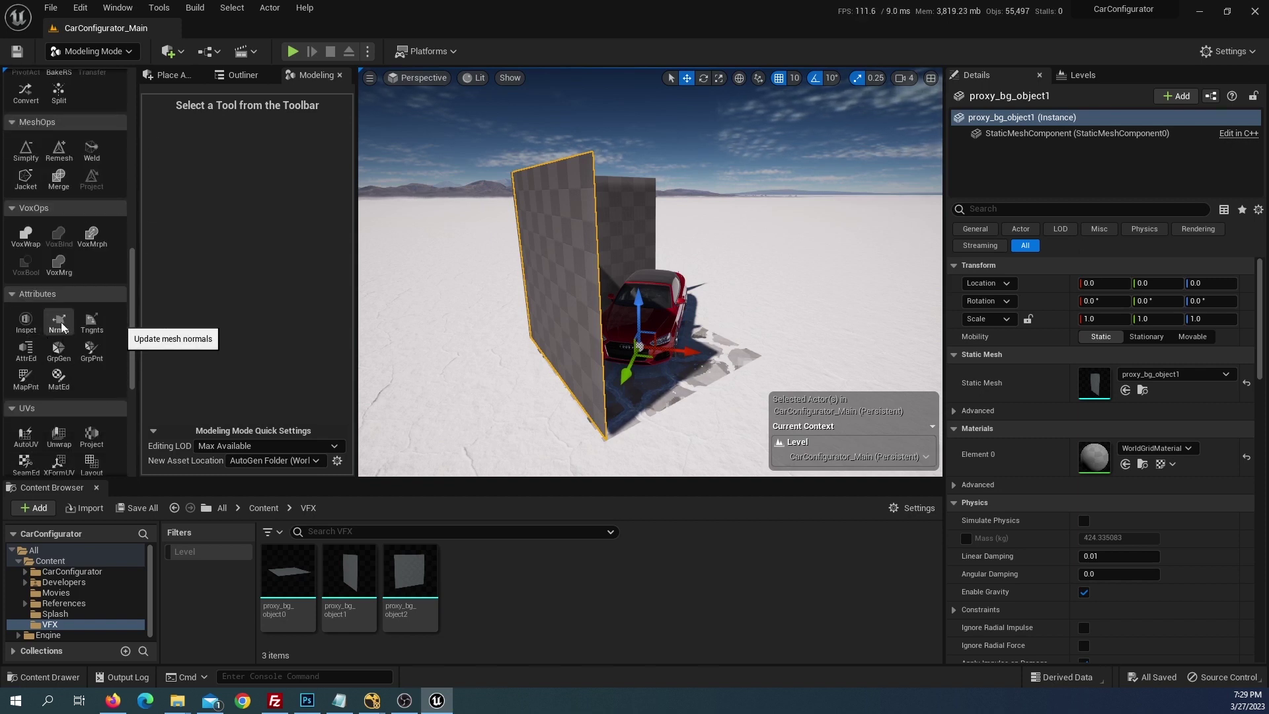
pyautogui.click(58, 322)
# - Apply inverted normals to the wall, leaving the wall in place after an undone move
pyautogui.click(236, 176)
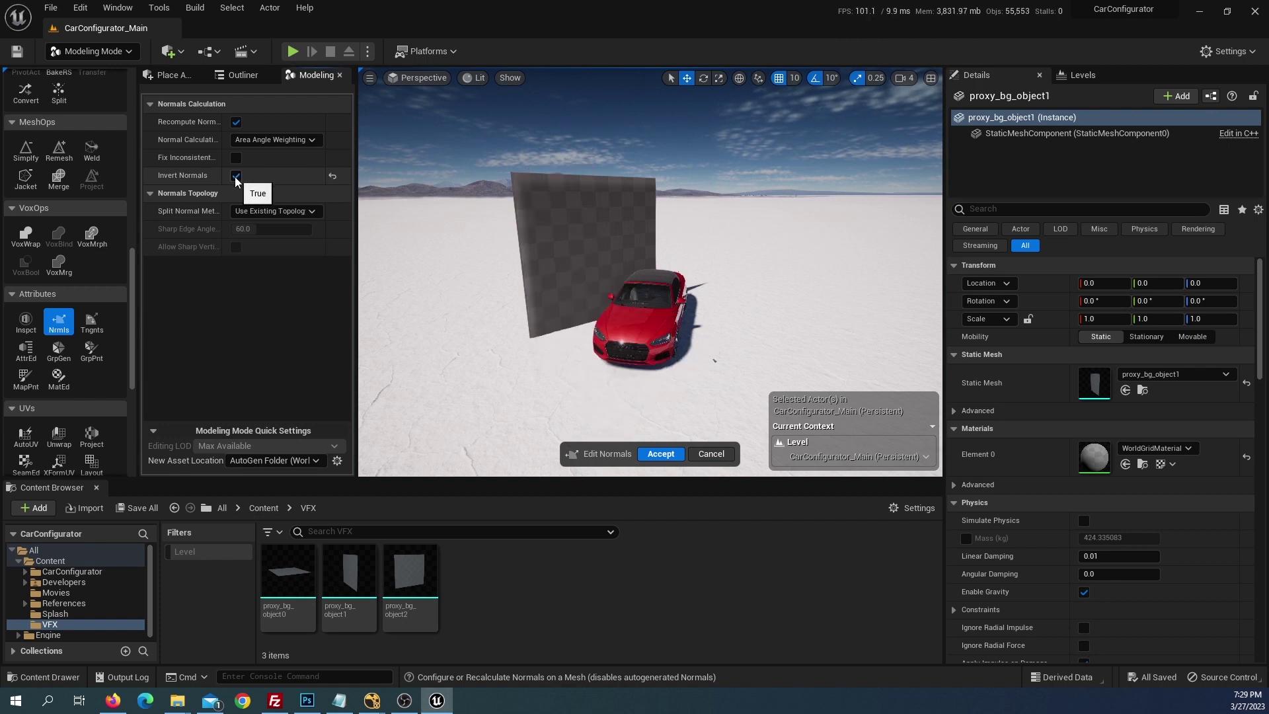
pyautogui.click(658, 454)
pyautogui.moveTo(651, 277)
pyautogui.mouseDown()
pyautogui.moveTo(581, 278)
pyautogui.moveTo(575, 251)
pyautogui.mouseUp()
pyautogui.scroll(-3, 648, 271)
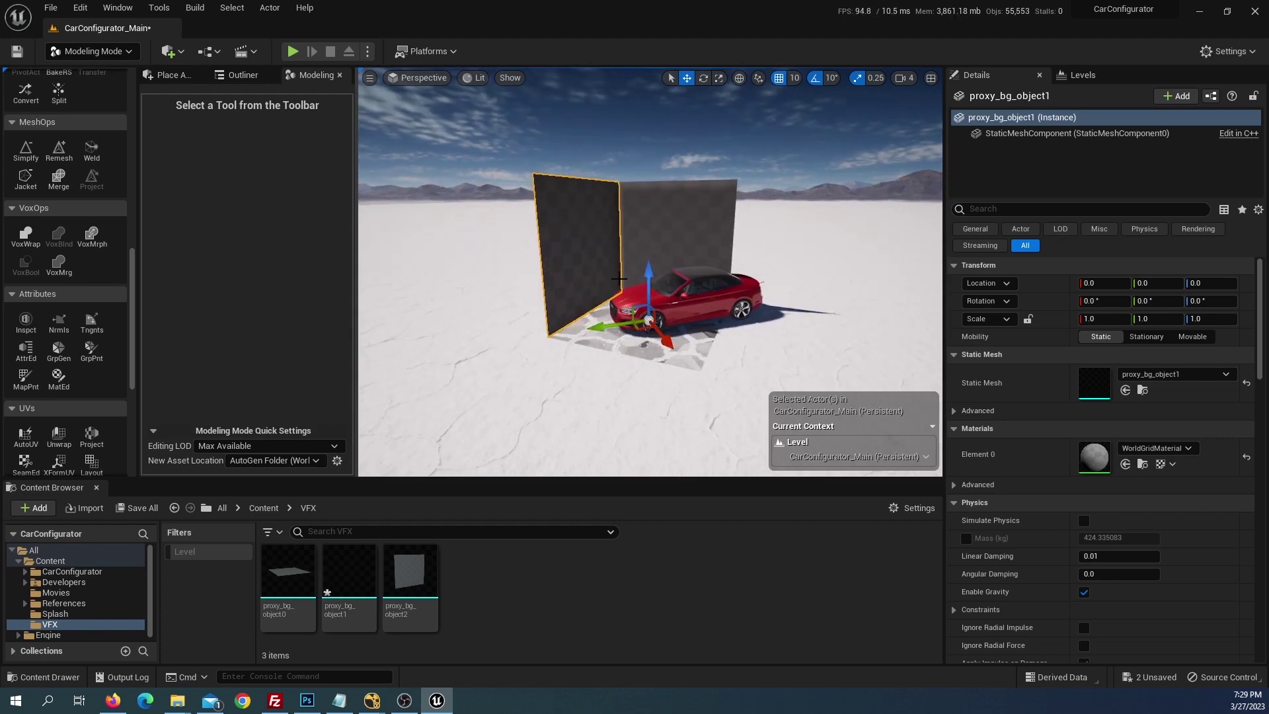
pyautogui.scroll(4, 619, 278)
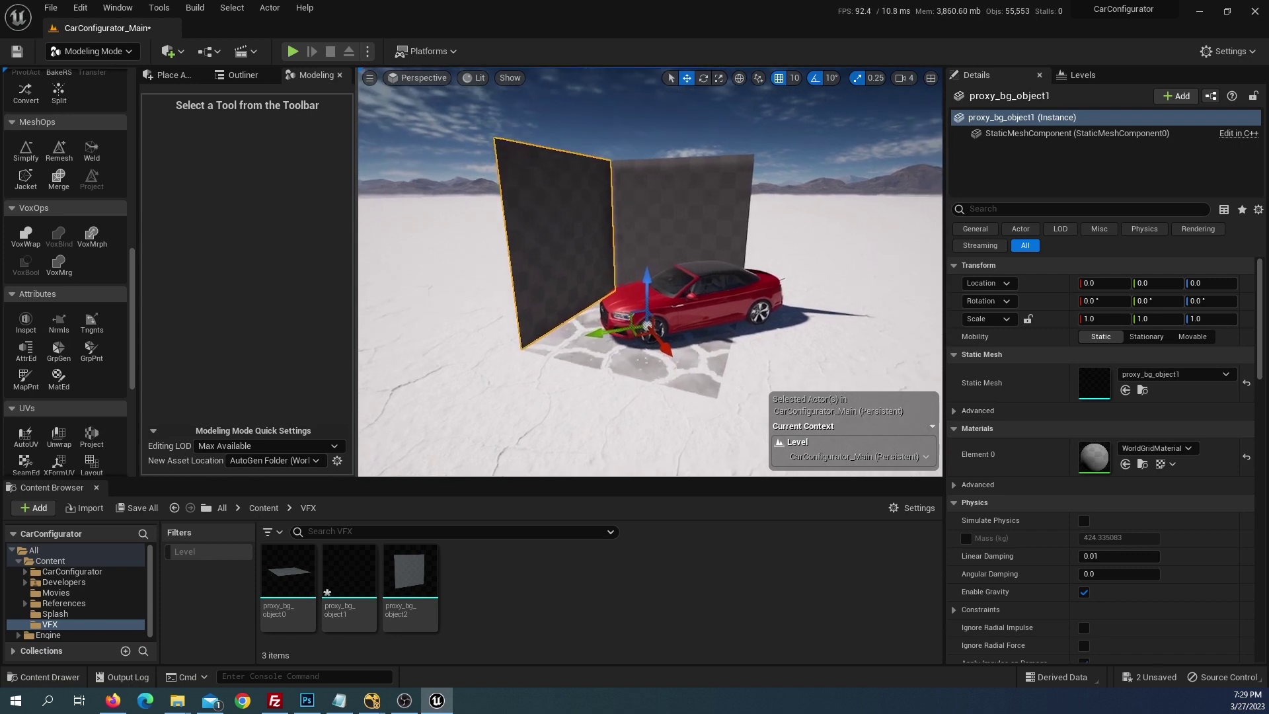
pyautogui.scroll(-1, 651, 271)
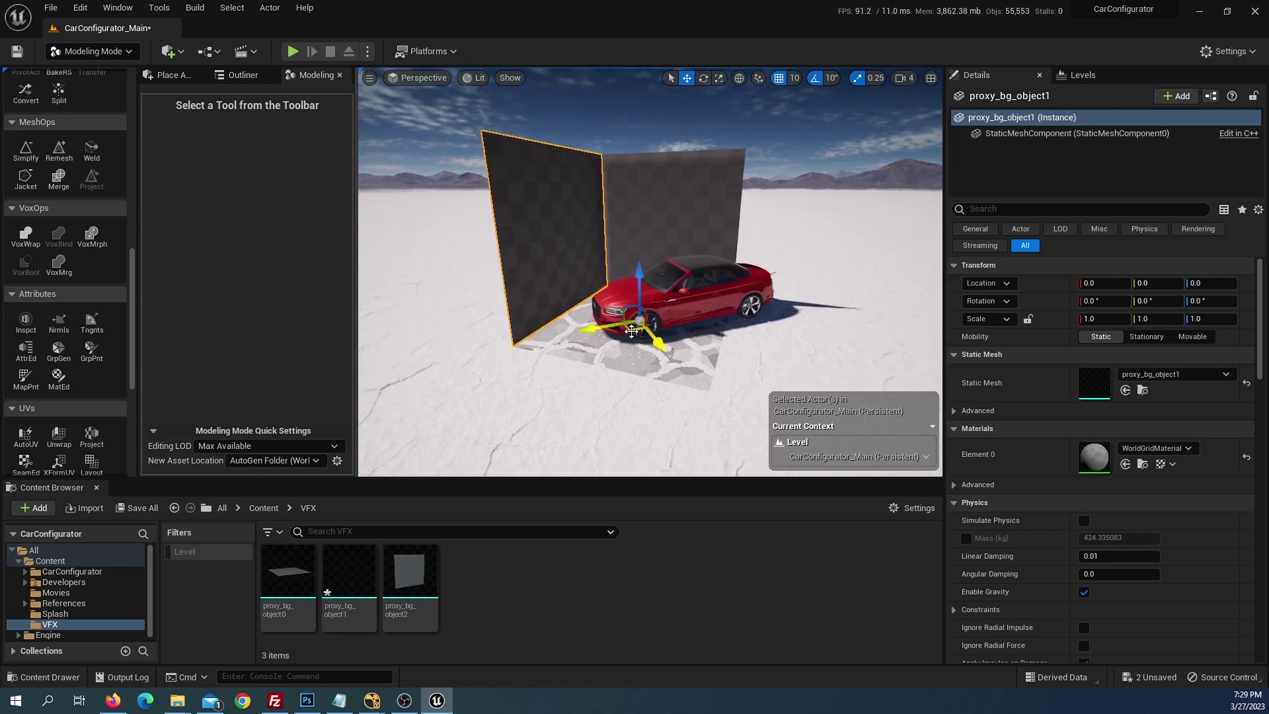
pyautogui.moveTo(631, 331); pyautogui.dragTo(569, 349)
pyautogui.hotkey('ctrl', 'z')
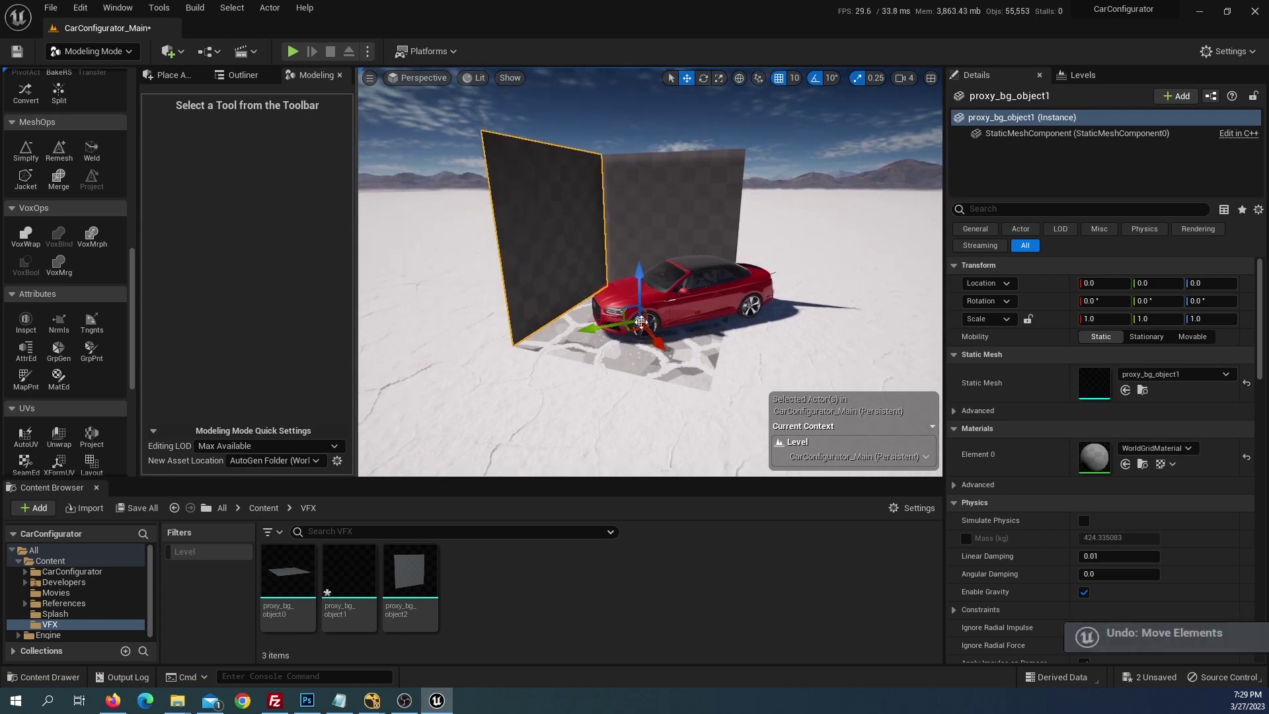
# - Move the red Audi off to the left of the walls and return to Selection mode
pyautogui.click(661, 304)
pyautogui.moveTo(639, 308)
pyautogui.mouseDown()
pyautogui.moveTo(550, 322)
pyautogui.moveTo(461, 280)
pyautogui.mouseUp()
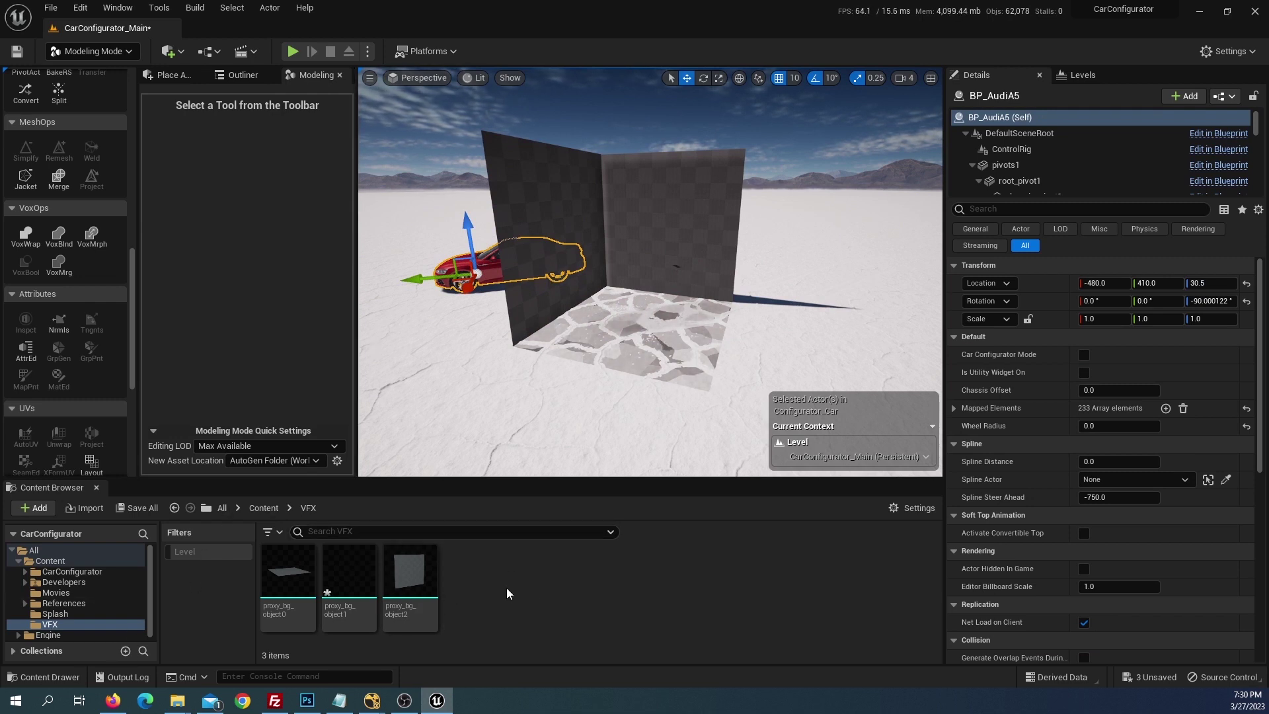
pyautogui.click(101, 53)
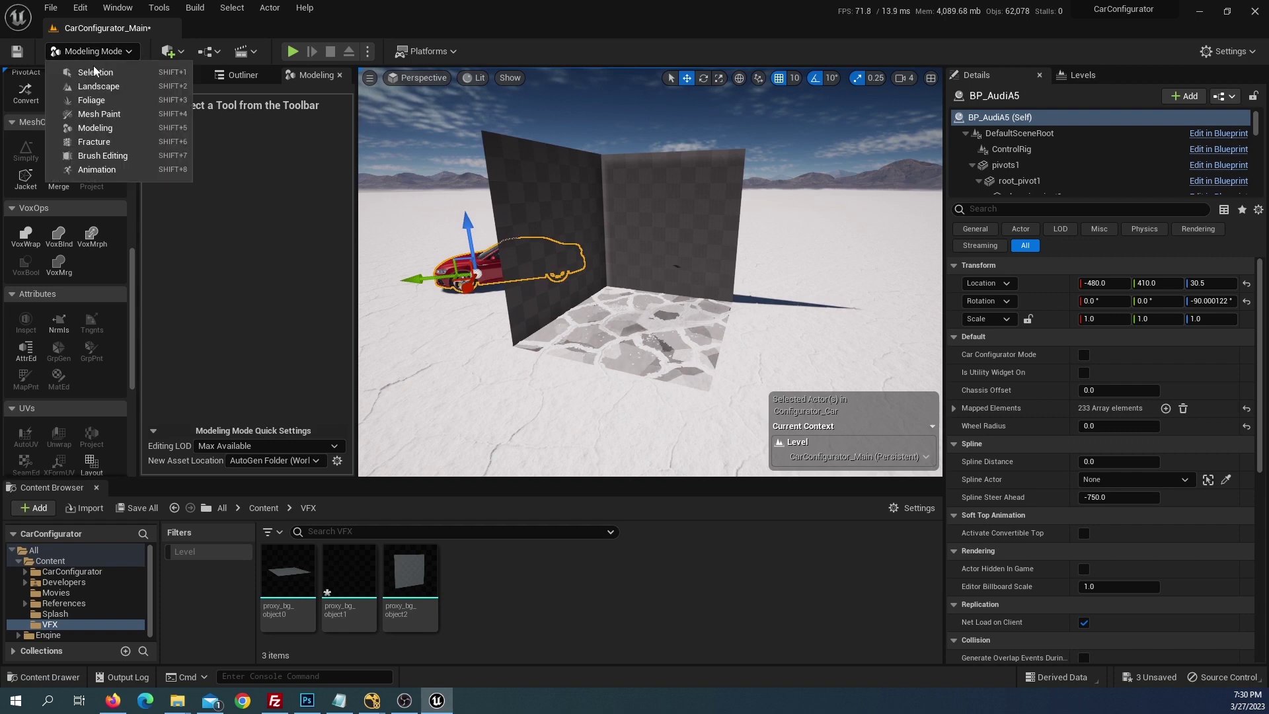
pyautogui.click(73, 68)
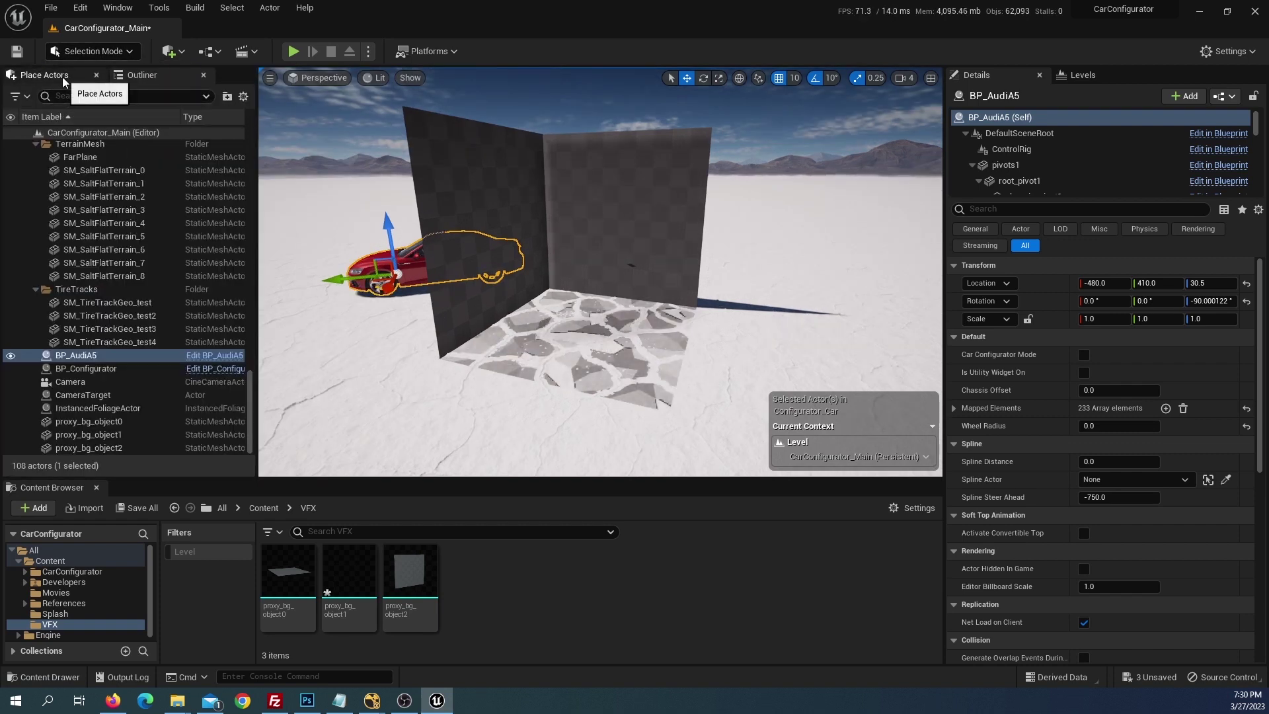
# - Place a Cine Camera Actor and position it at 50, 210, 0 in front of the walls
pyautogui.click(64, 84)
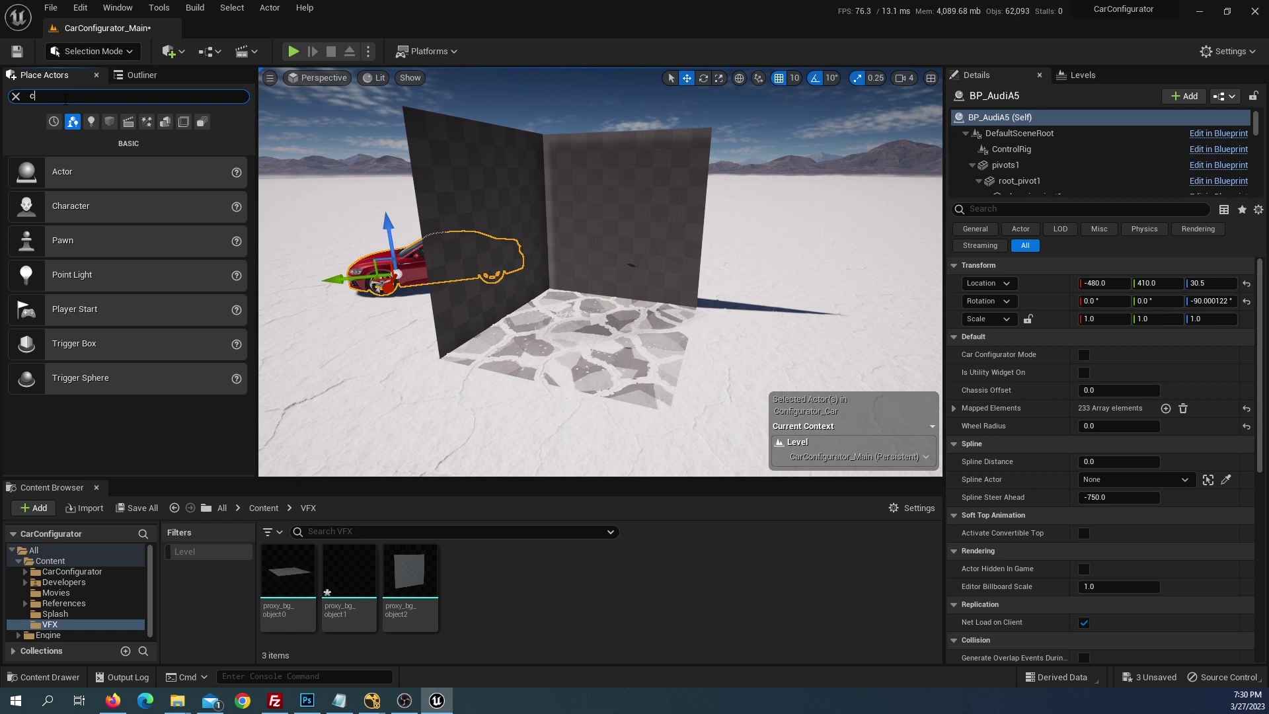
pyautogui.write('ine')
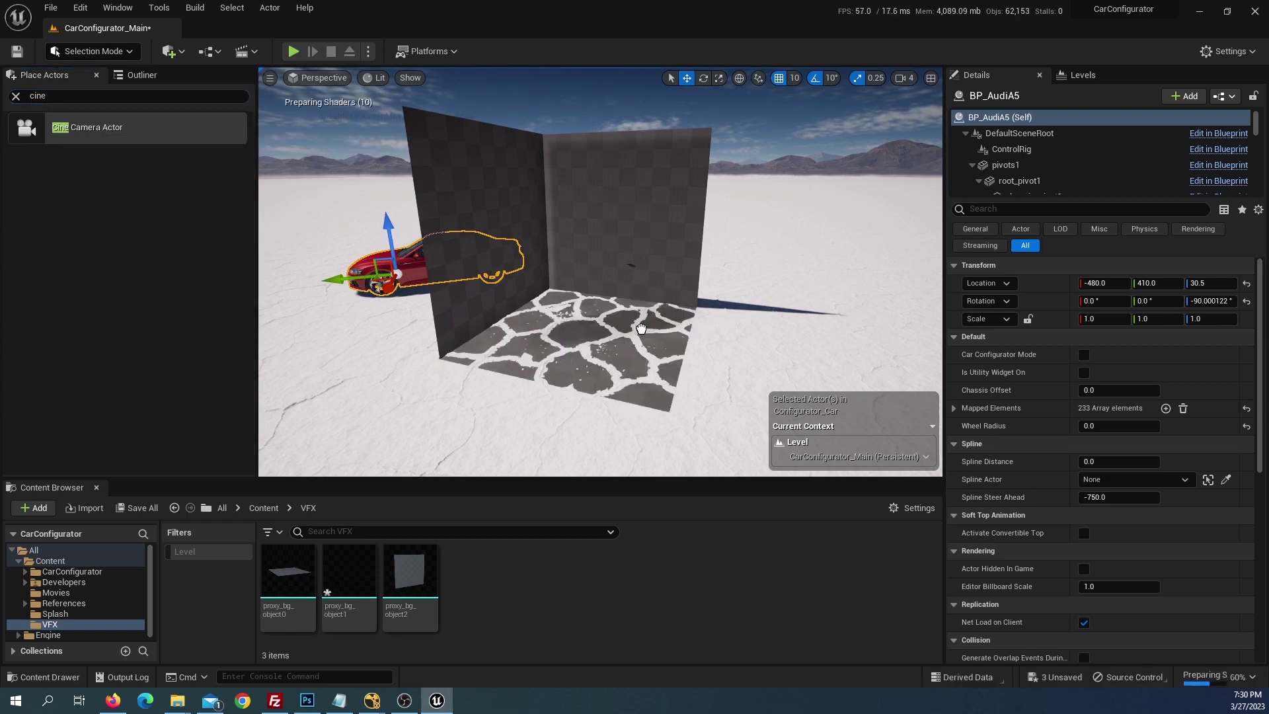
pyautogui.moveTo(92, 128); pyautogui.dragTo(641, 365)
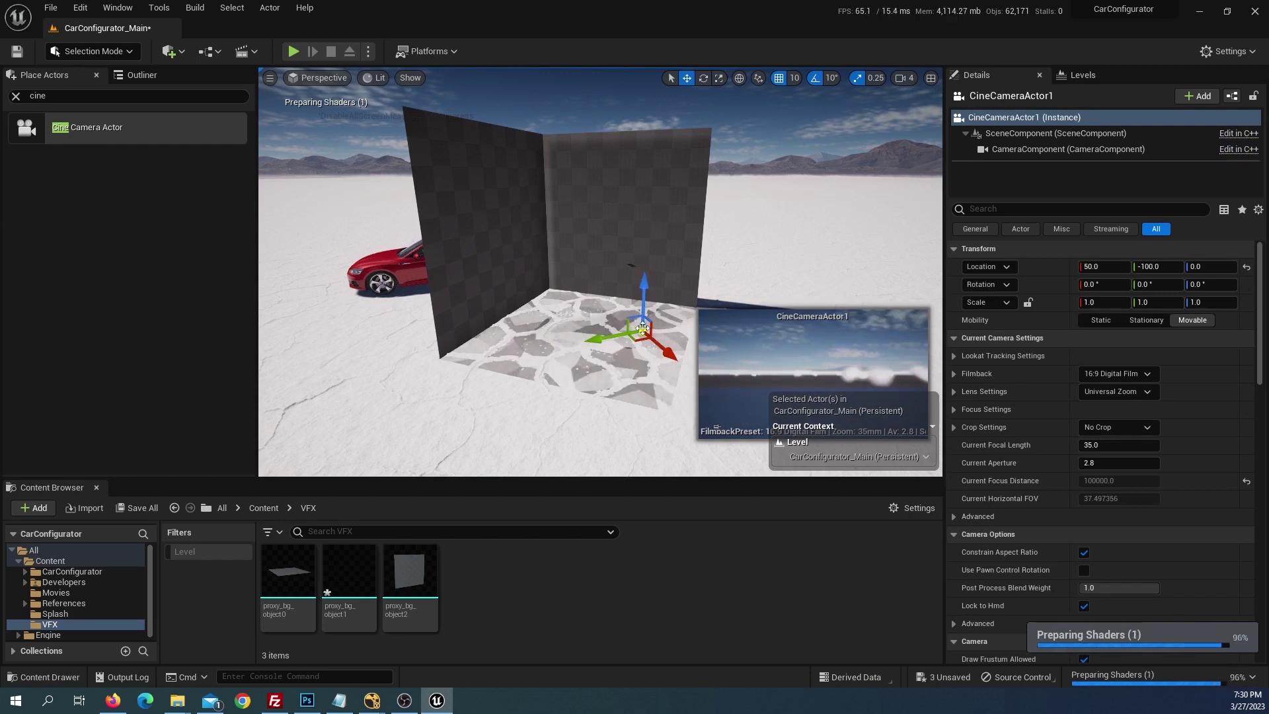
pyautogui.moveTo(642, 328); pyautogui.dragTo(479, 350)
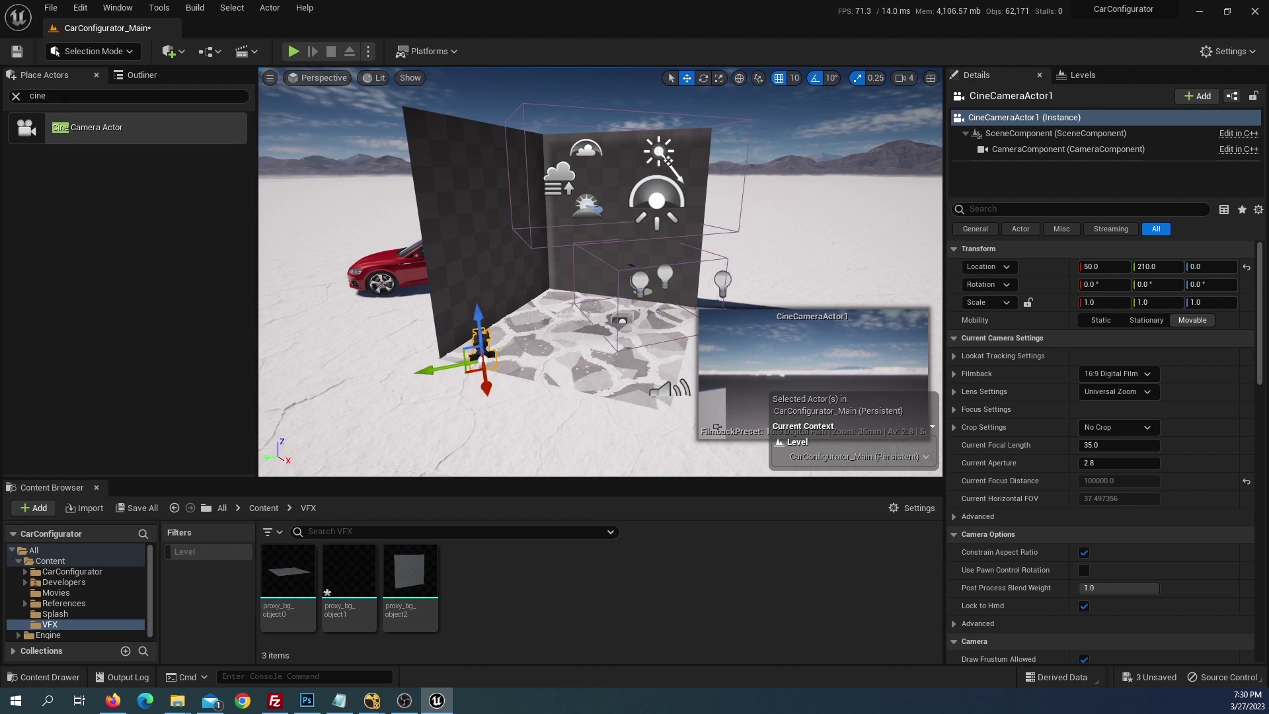
pyautogui.click(141, 74)
# - Create a 'Camaras' Outliner folder containing CineCameraActor1, then select the camera inside it
pyautogui.rightClick(91, 410)
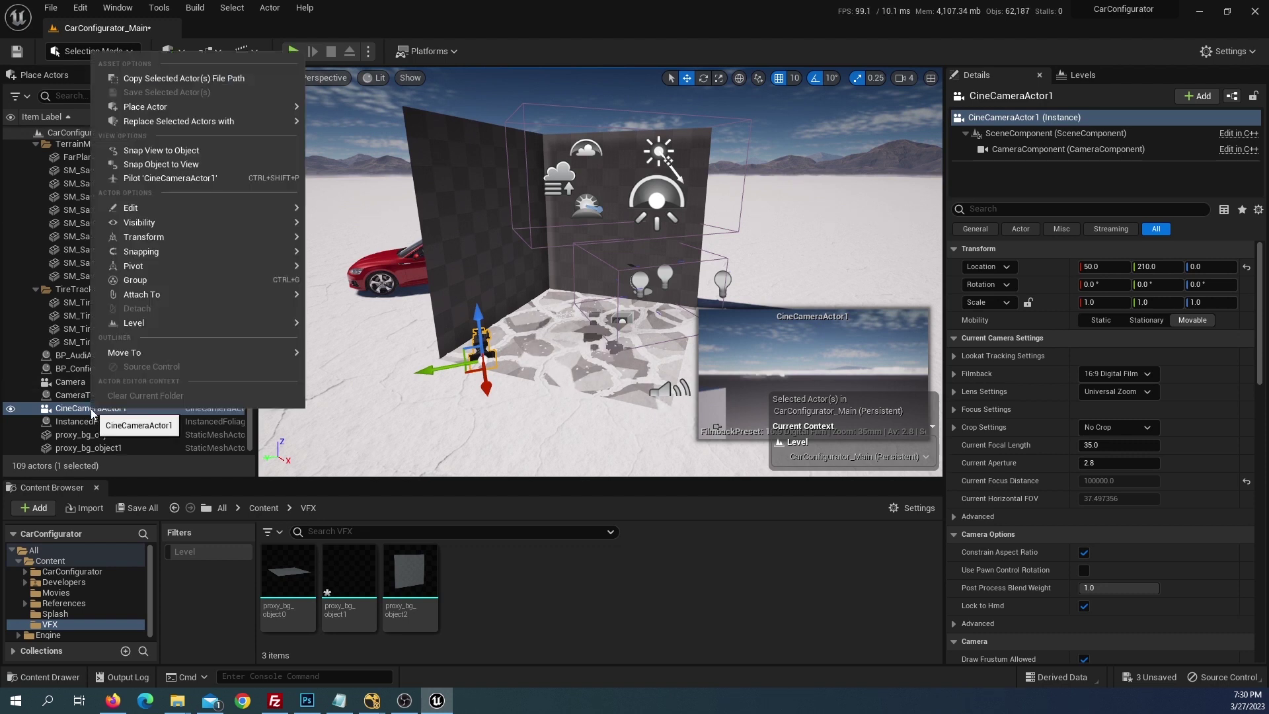
pyautogui.moveTo(158, 351)
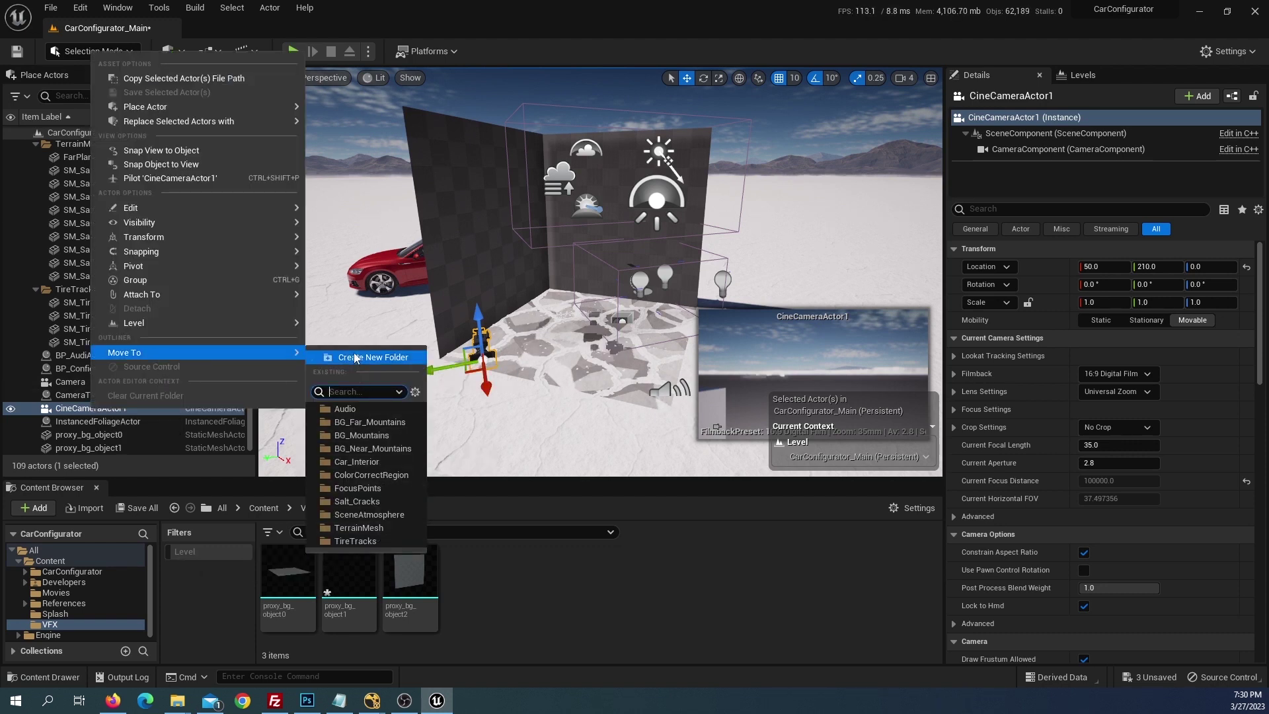
pyautogui.click(357, 357)
pyautogui.write('Cam')
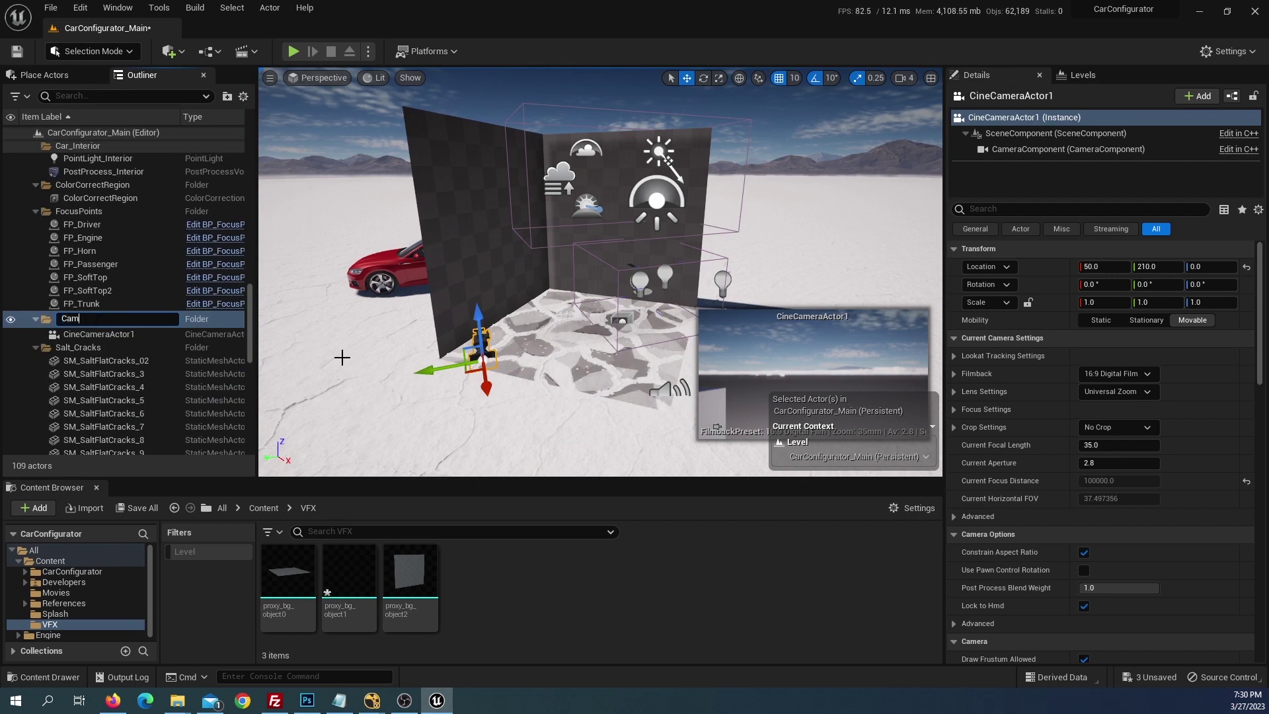
pyautogui.press('Return')
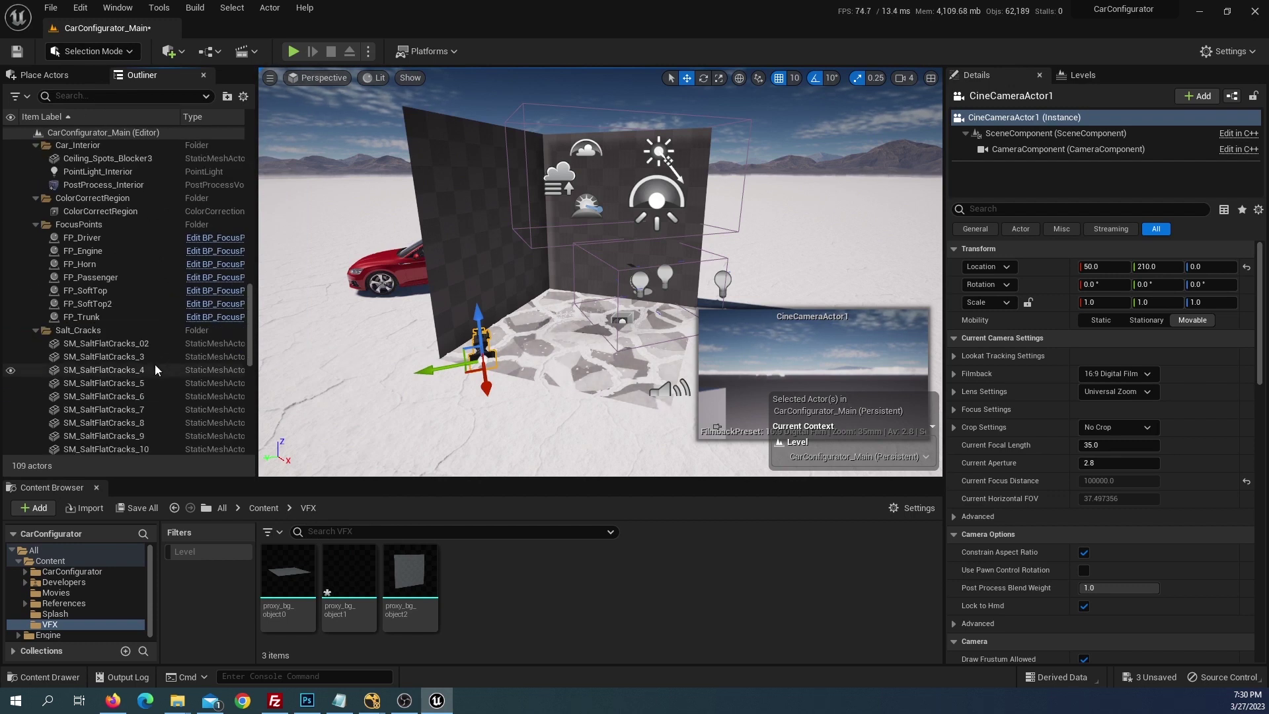
pyautogui.scroll(3, 155, 364)
pyautogui.click(93, 231)
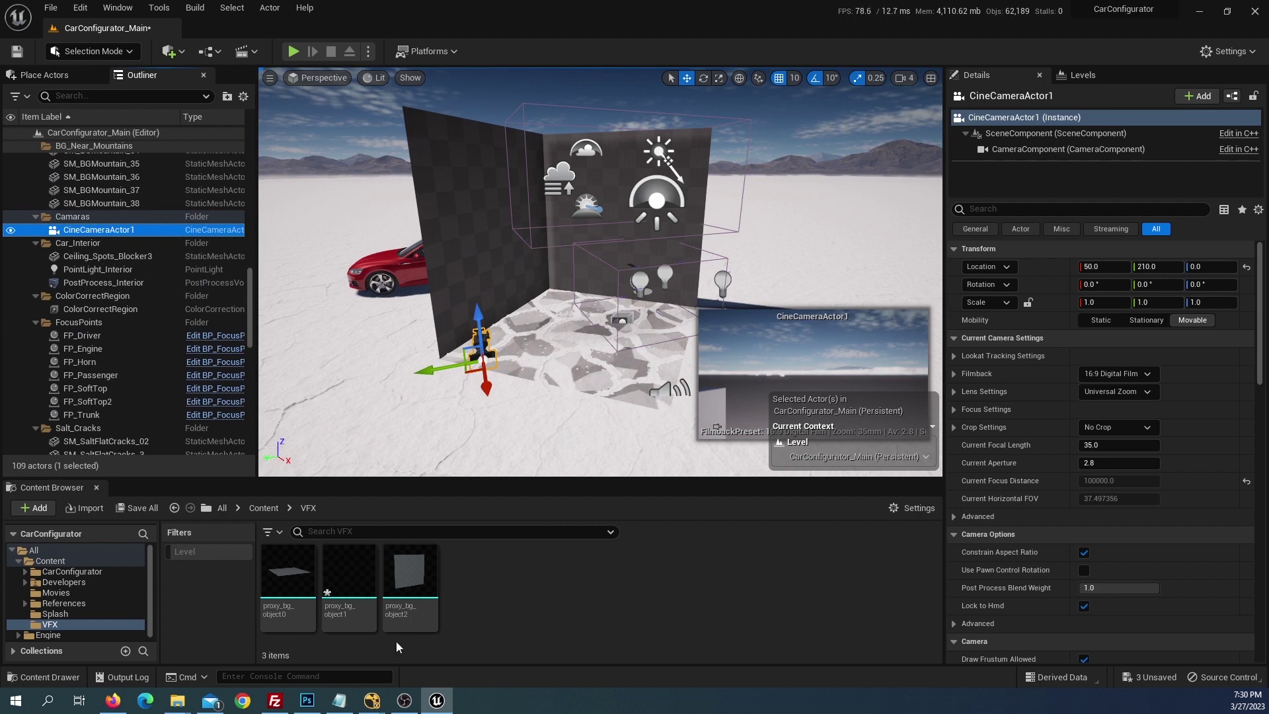
# - Create the LS_VFX level sequence in the VFX folder, open it, and drag CineCameraActor1 in
pyautogui.rightClick(491, 591)
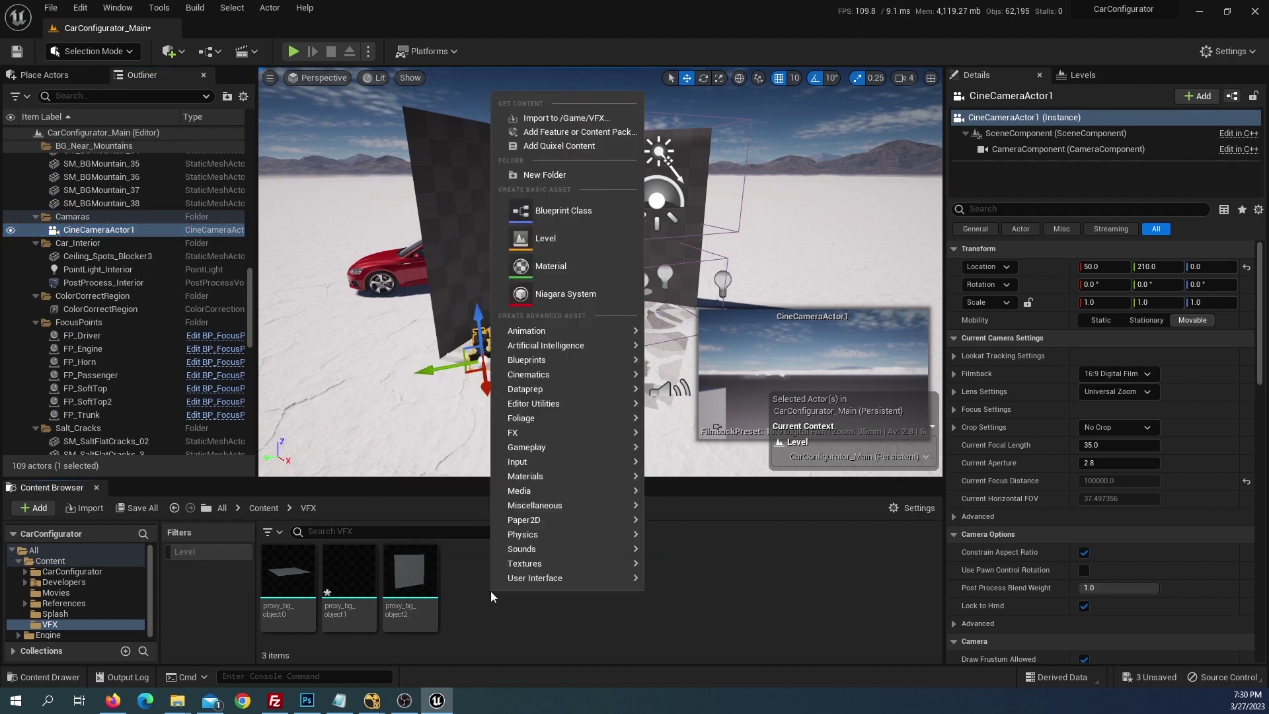
pyautogui.moveTo(557, 384)
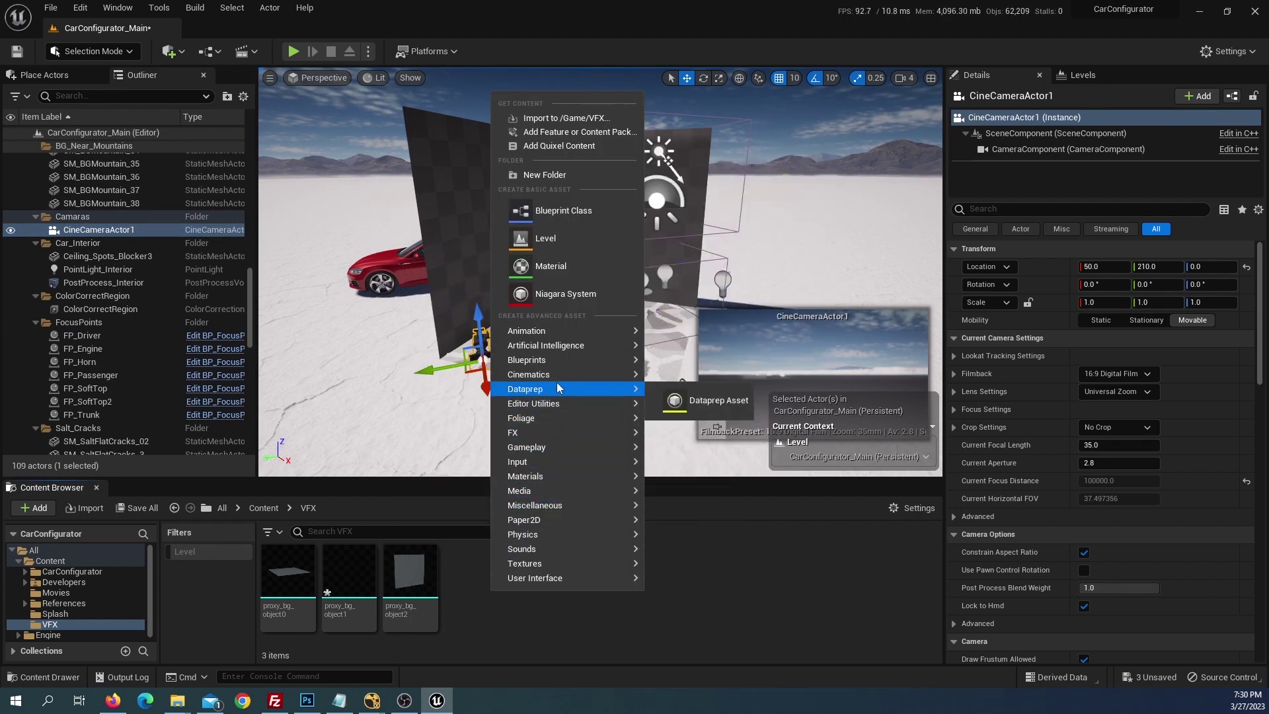
pyautogui.click(704, 414)
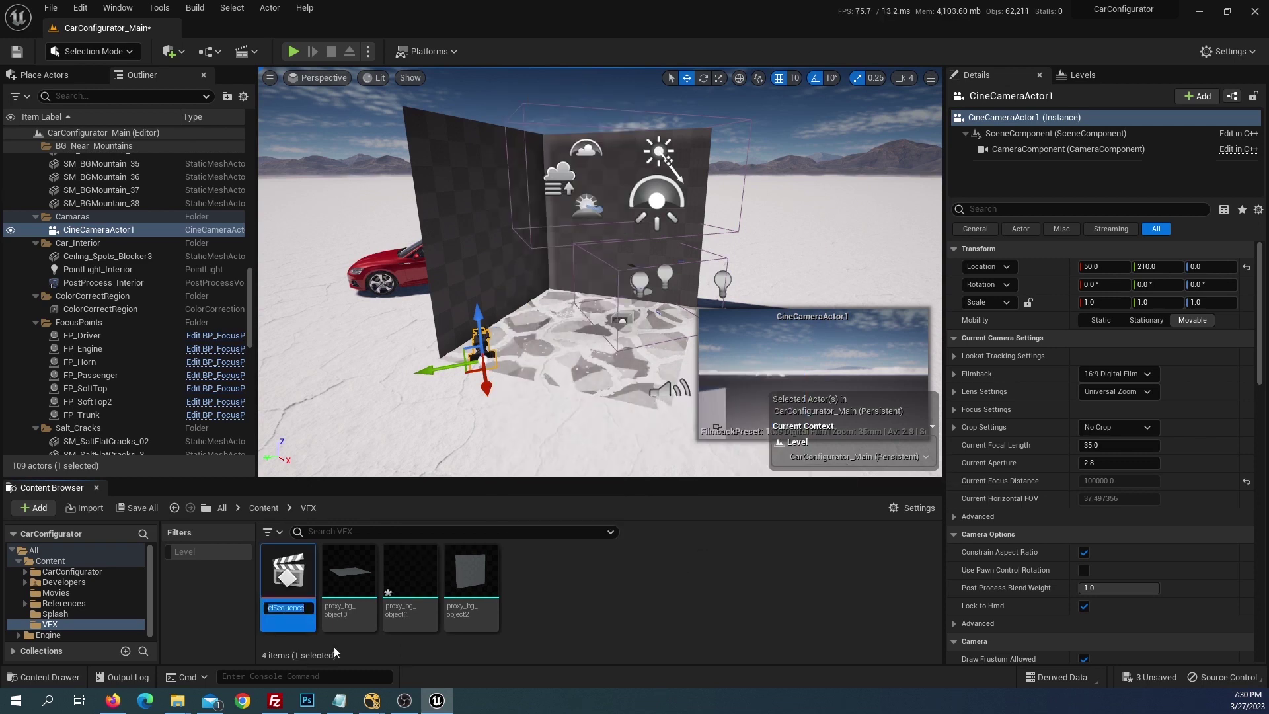
pyautogui.write('LS_VFX')
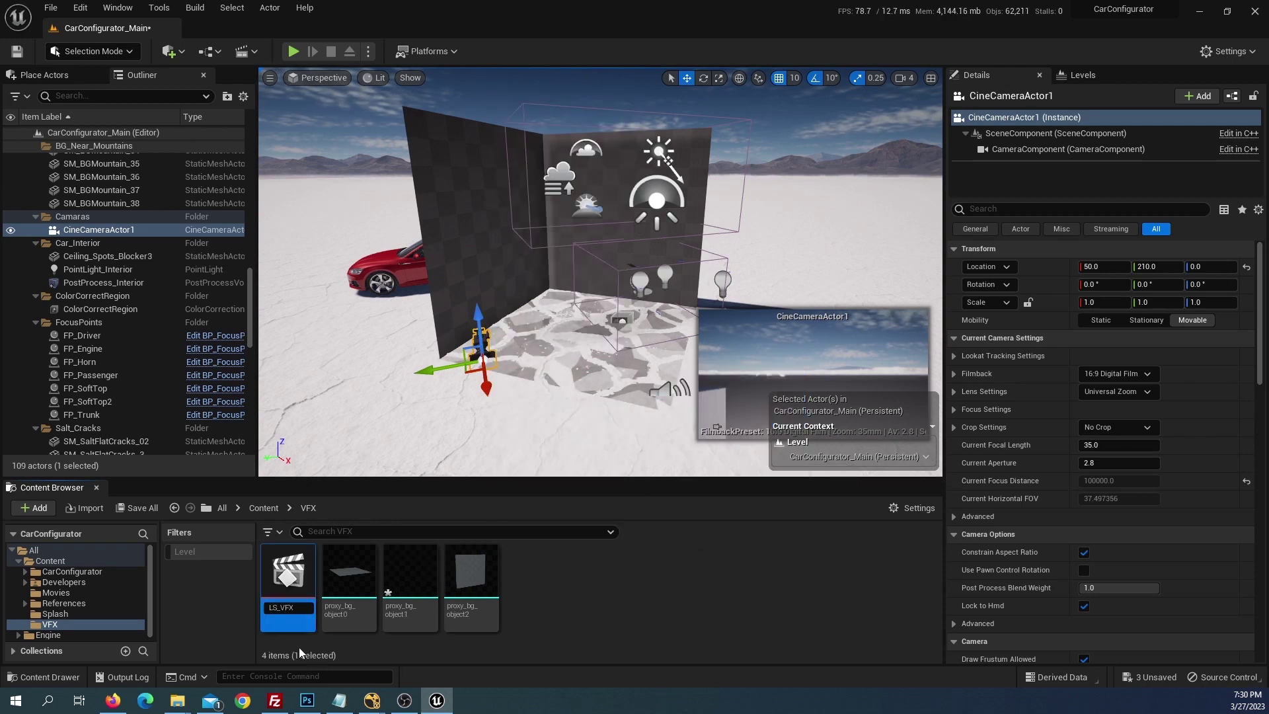
pyautogui.press('Return')
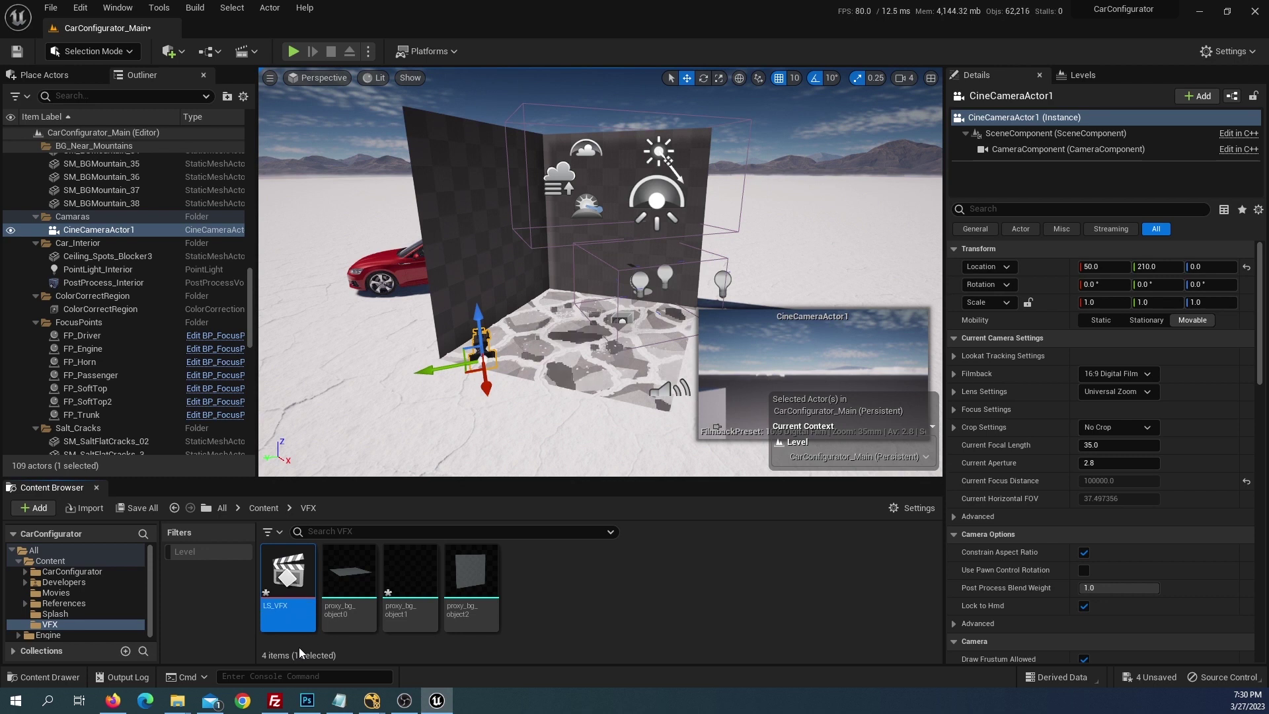
pyautogui.doubleClick(283, 580)
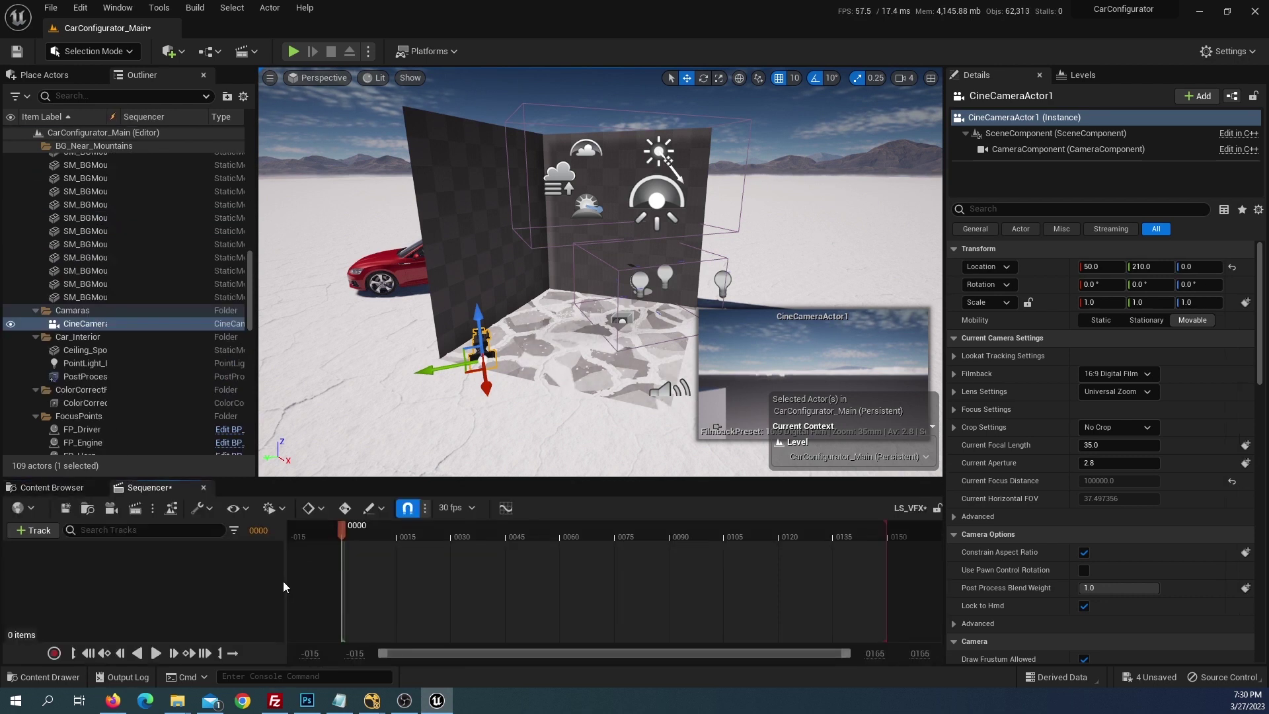
pyautogui.moveTo(83, 323); pyautogui.dragTo(85, 573)
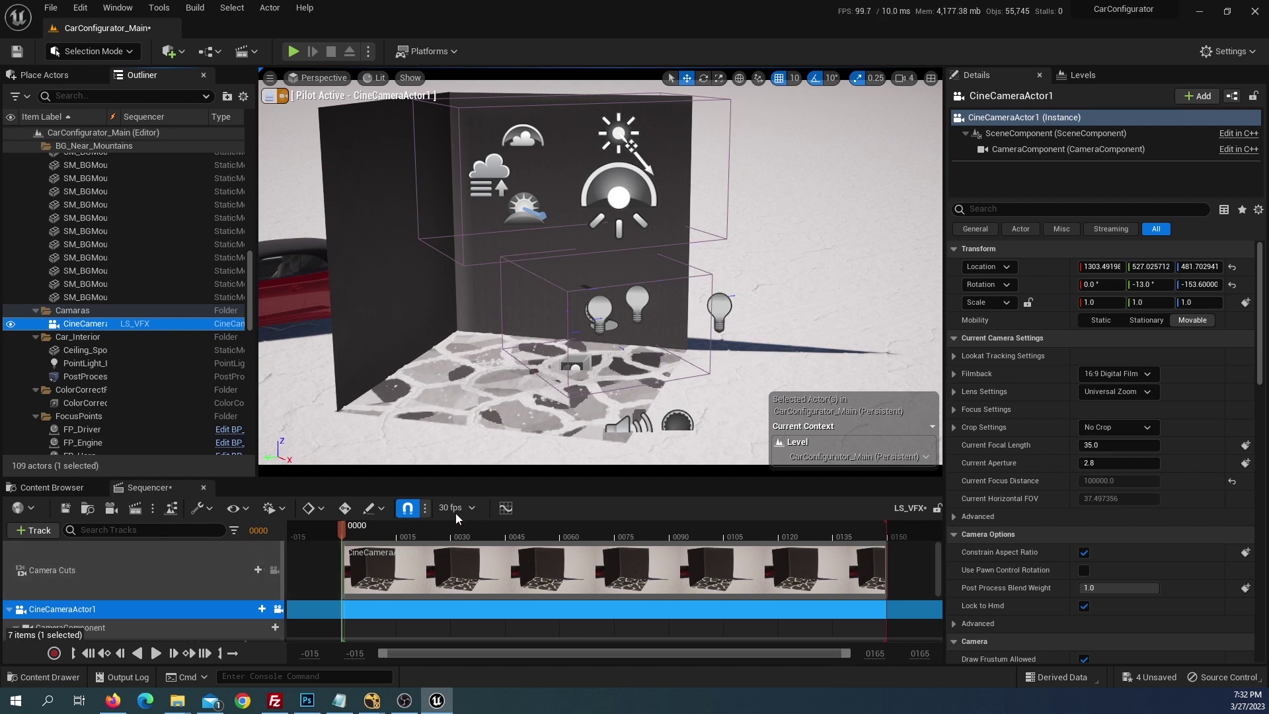
# - Check the green-screen plate's frame rate in the browser and the shot length in NukeX
pyautogui.click(121, 704)
pyautogui.click(98, 38)
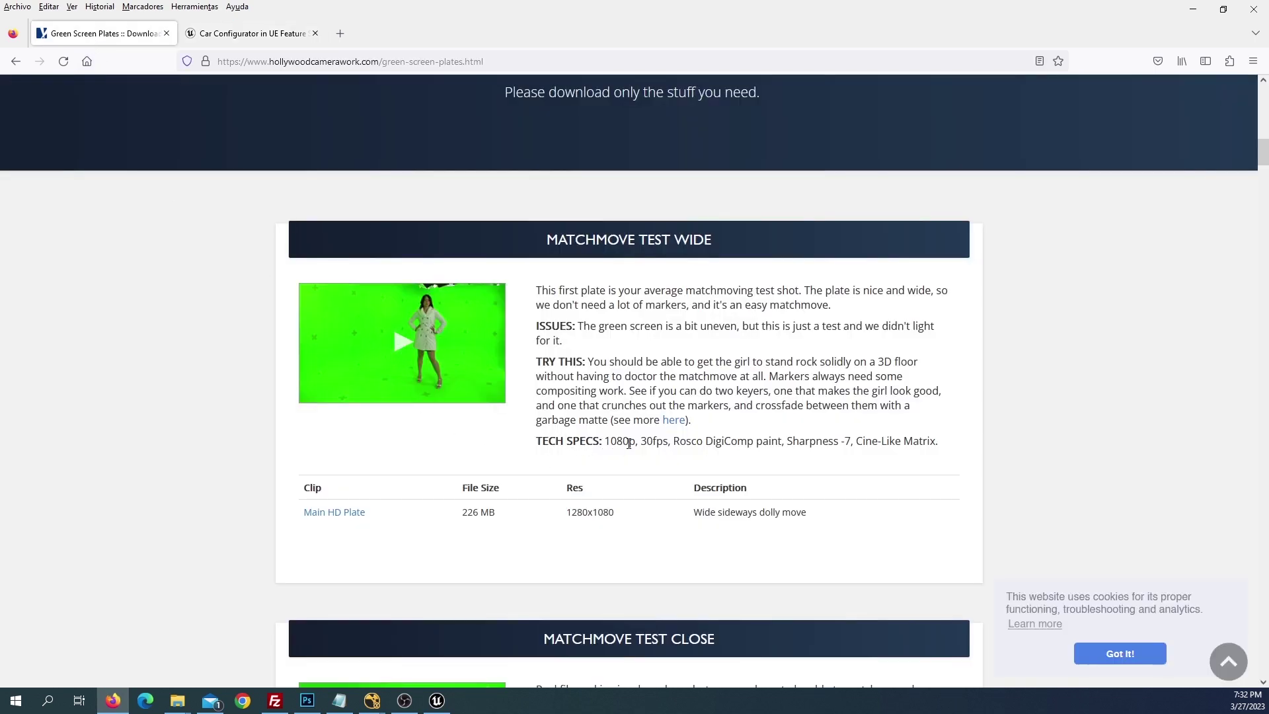
pyautogui.hotkey('alt', 'Tab')
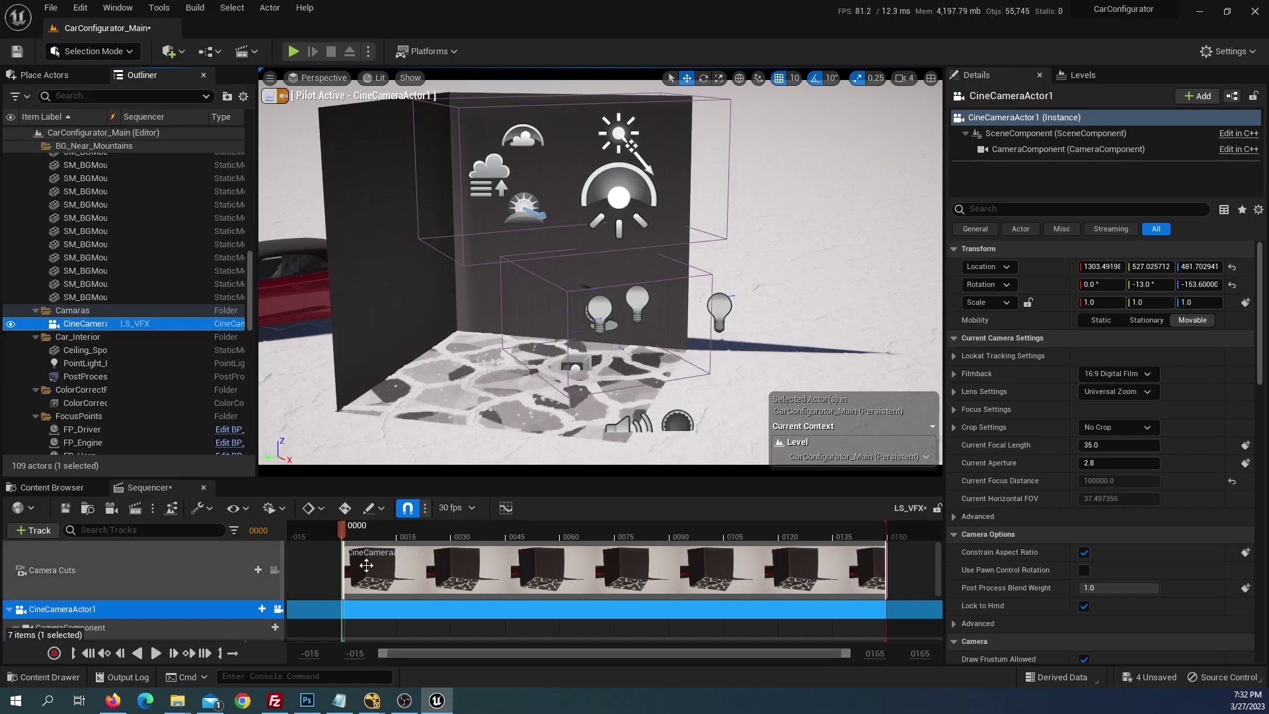
pyautogui.hotkey('alt', 'Tab')
pyautogui.hotkey('alt', 'Tab')
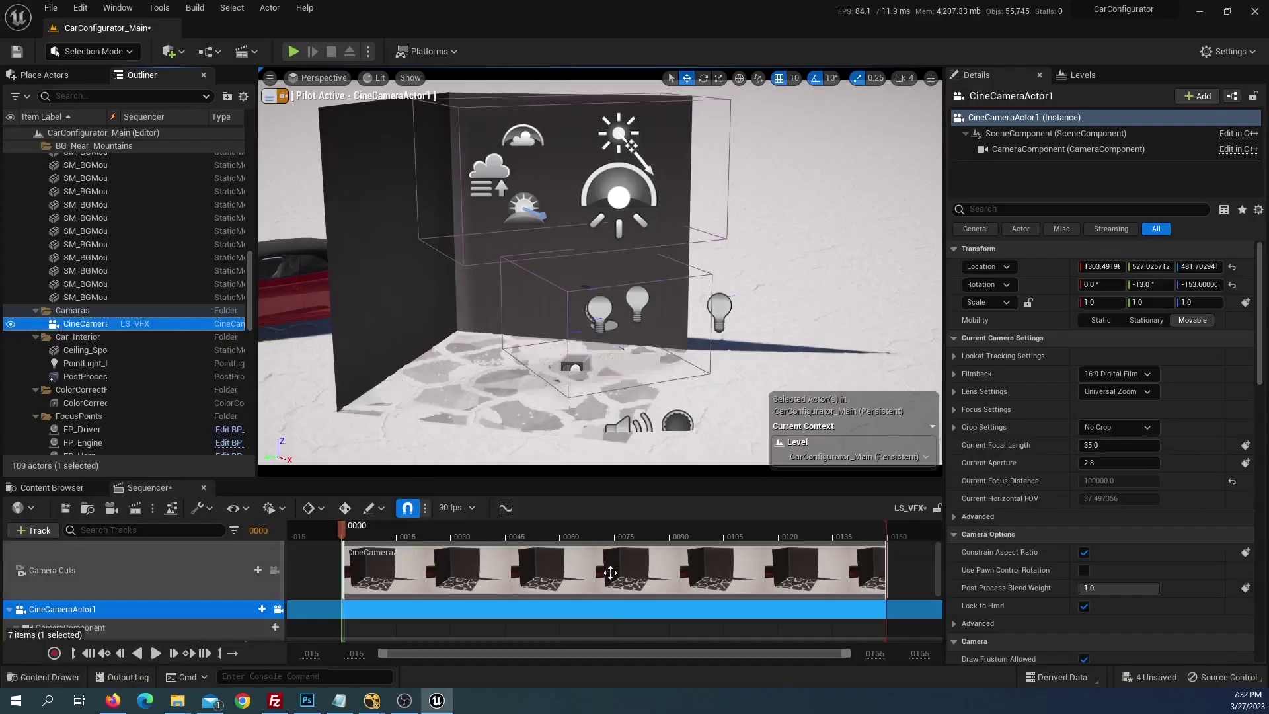
pyautogui.moveTo(379, 709)
pyautogui.click(516, 637)
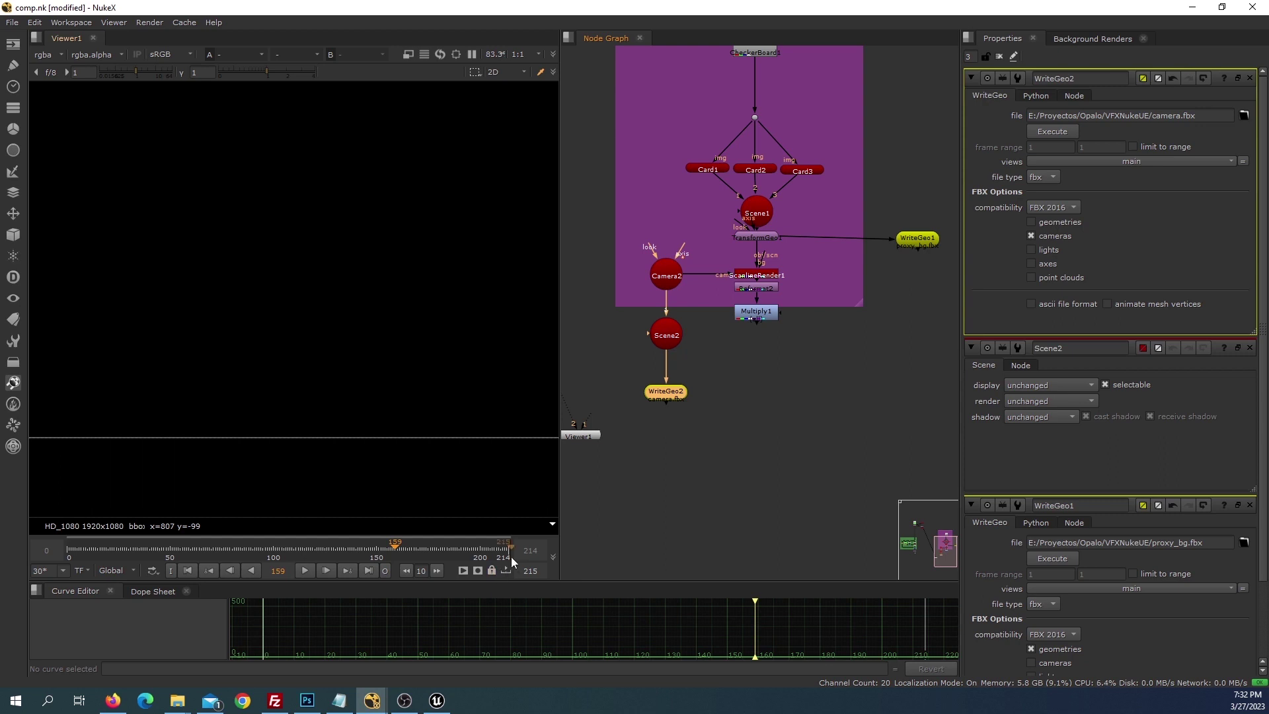
pyautogui.click(437, 701)
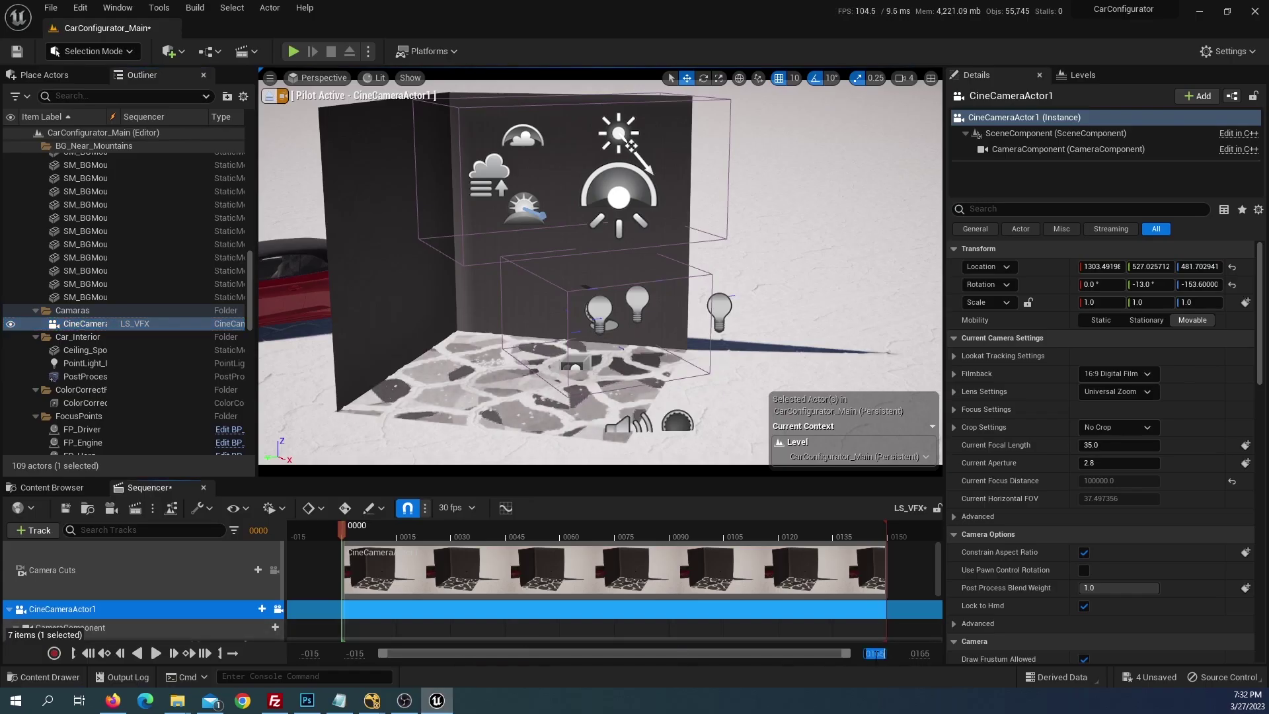
# - End LS_VFX and its playback range at frame 214 and stretch the Camera Cuts section to fill it
pyautogui.write('4')
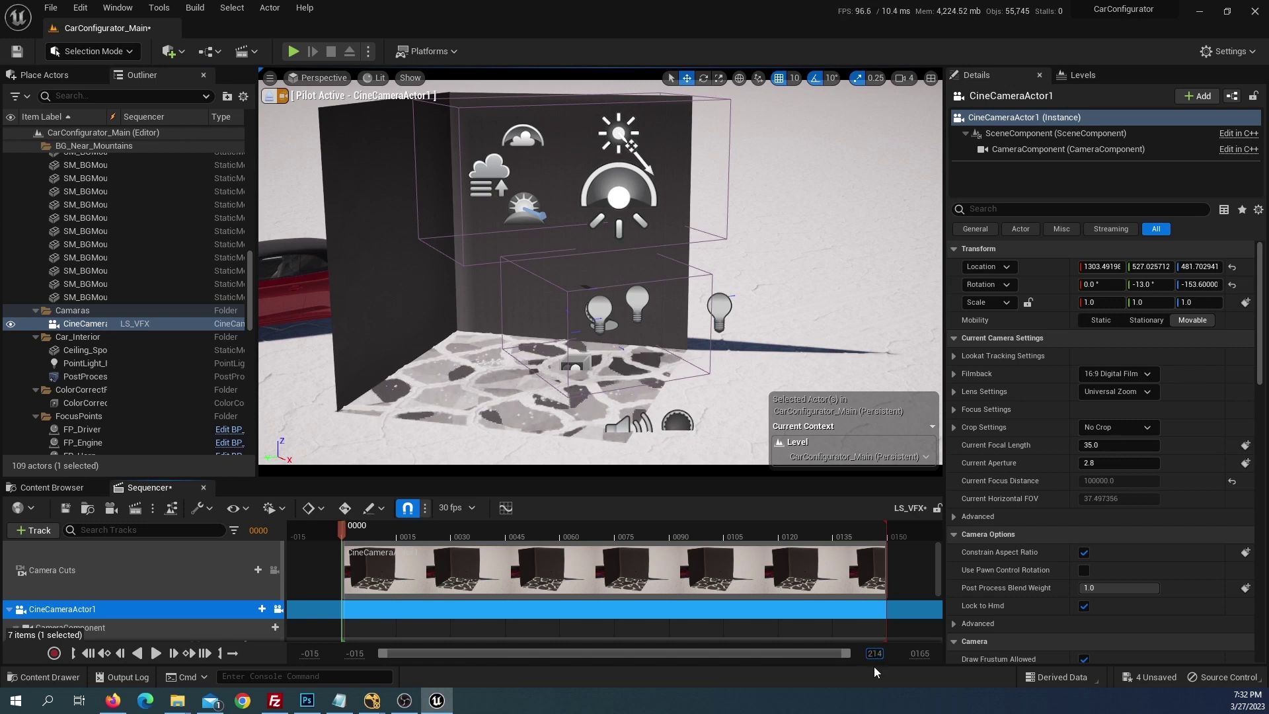
pyautogui.press('Return')
pyautogui.click(917, 541)
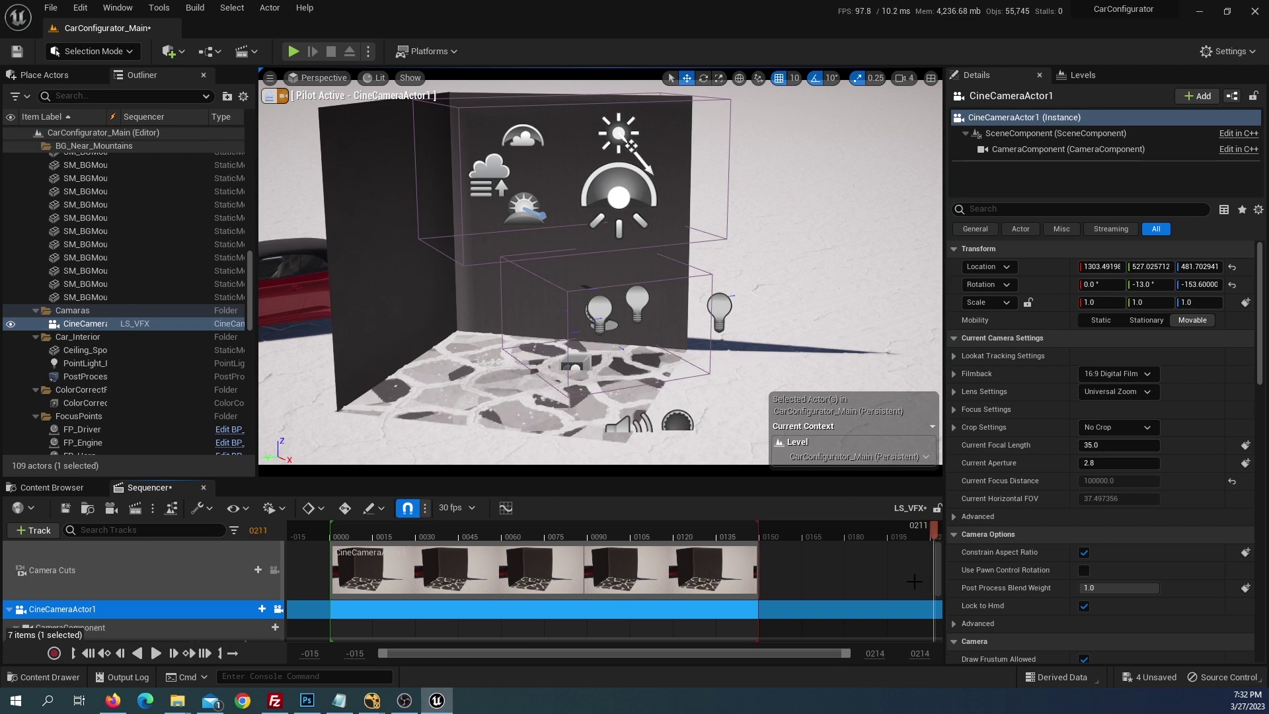
pyautogui.moveTo(916, 581); pyautogui.dragTo(940, 582)
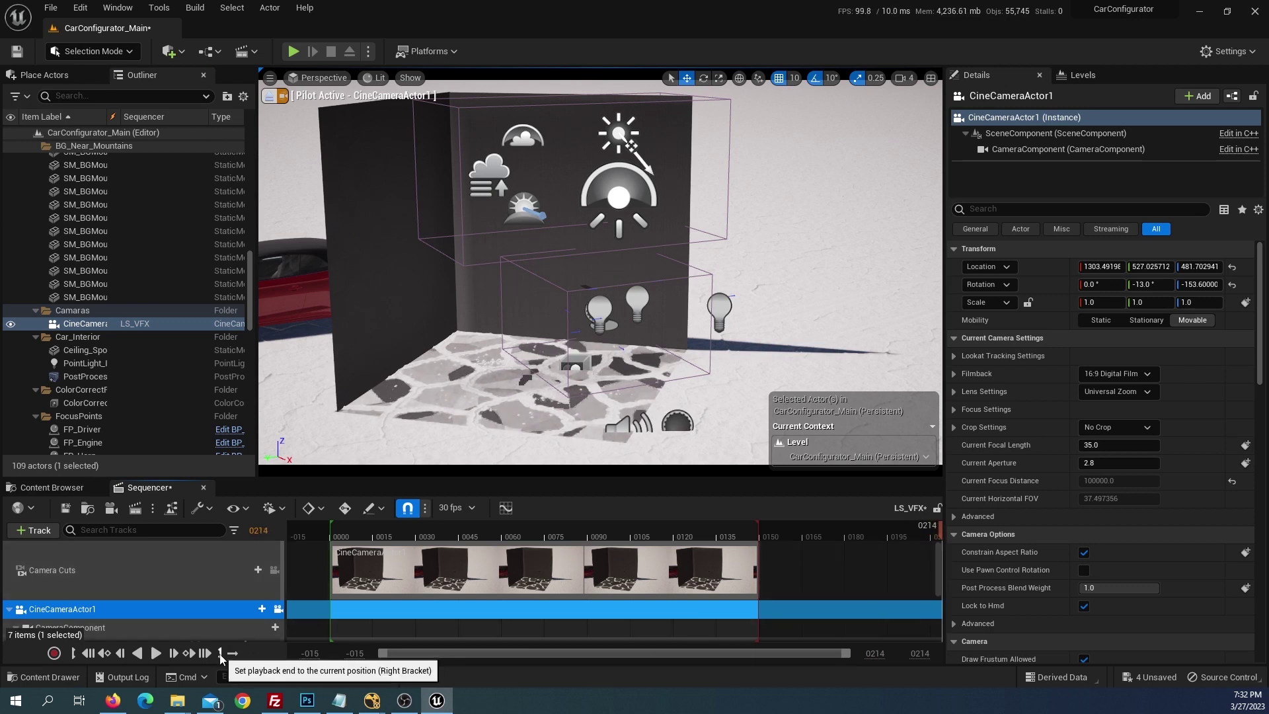
pyautogui.click(220, 653)
pyautogui.moveTo(760, 573); pyautogui.dragTo(935, 576)
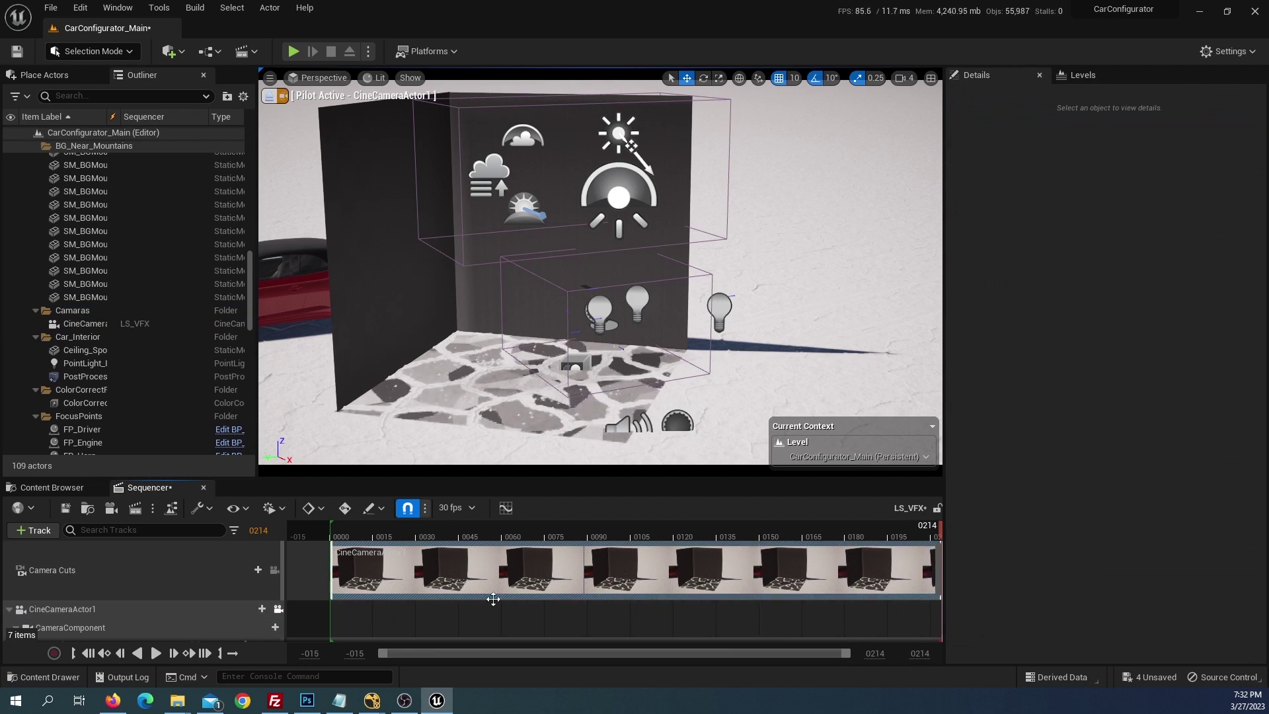
# - Import onto the CineCameraActor1 track, pasting the VFXNukeUE folder path and picking camera.fbx
pyautogui.rightClick(64, 610)
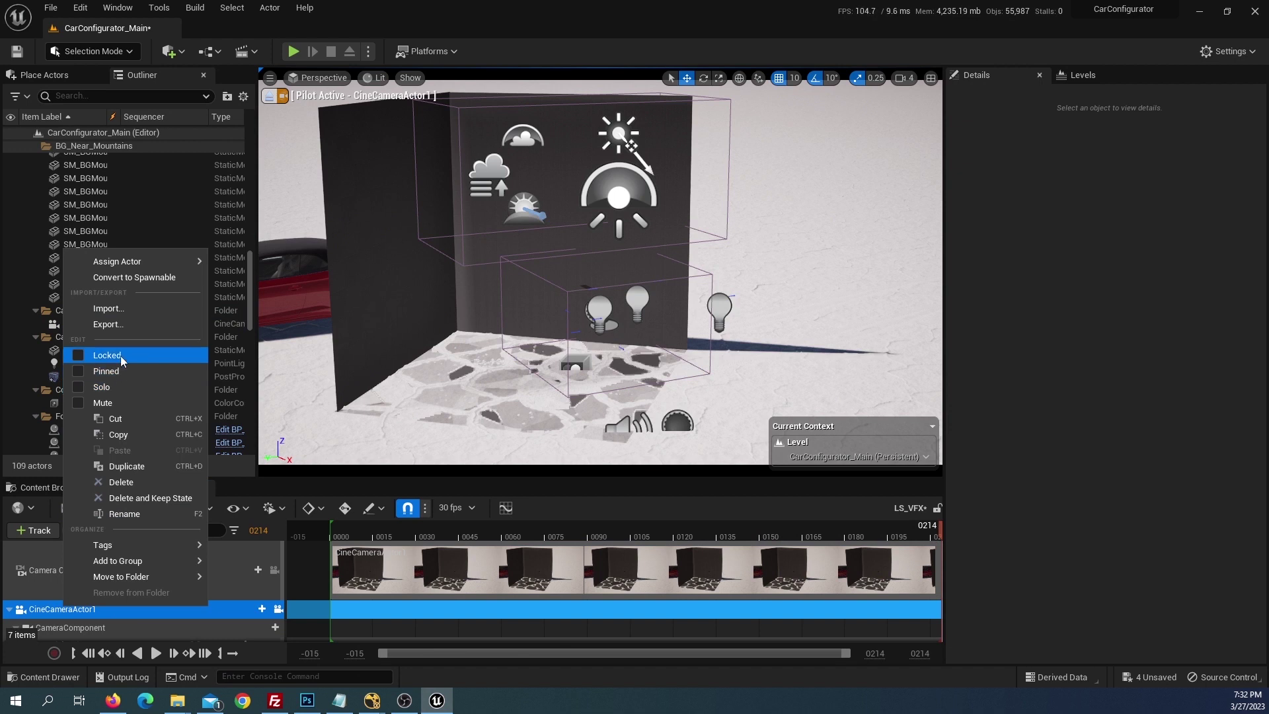
pyautogui.click(123, 315)
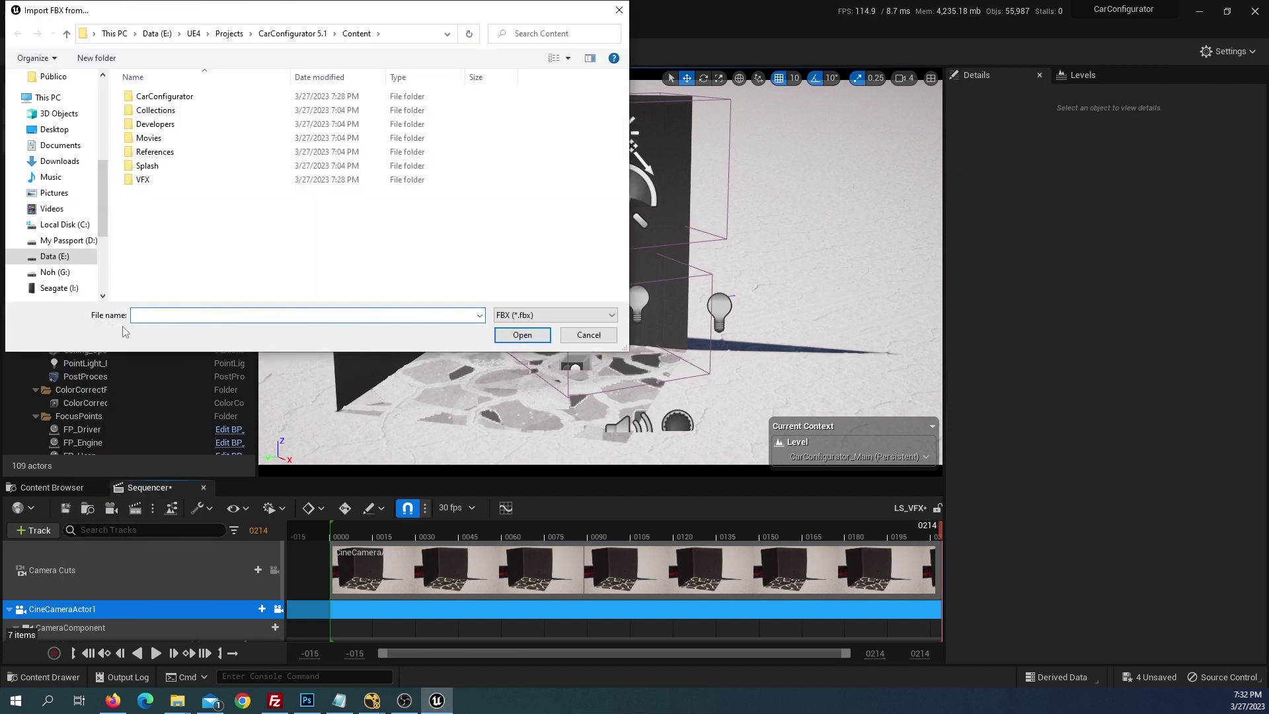
pyautogui.moveTo(177, 700)
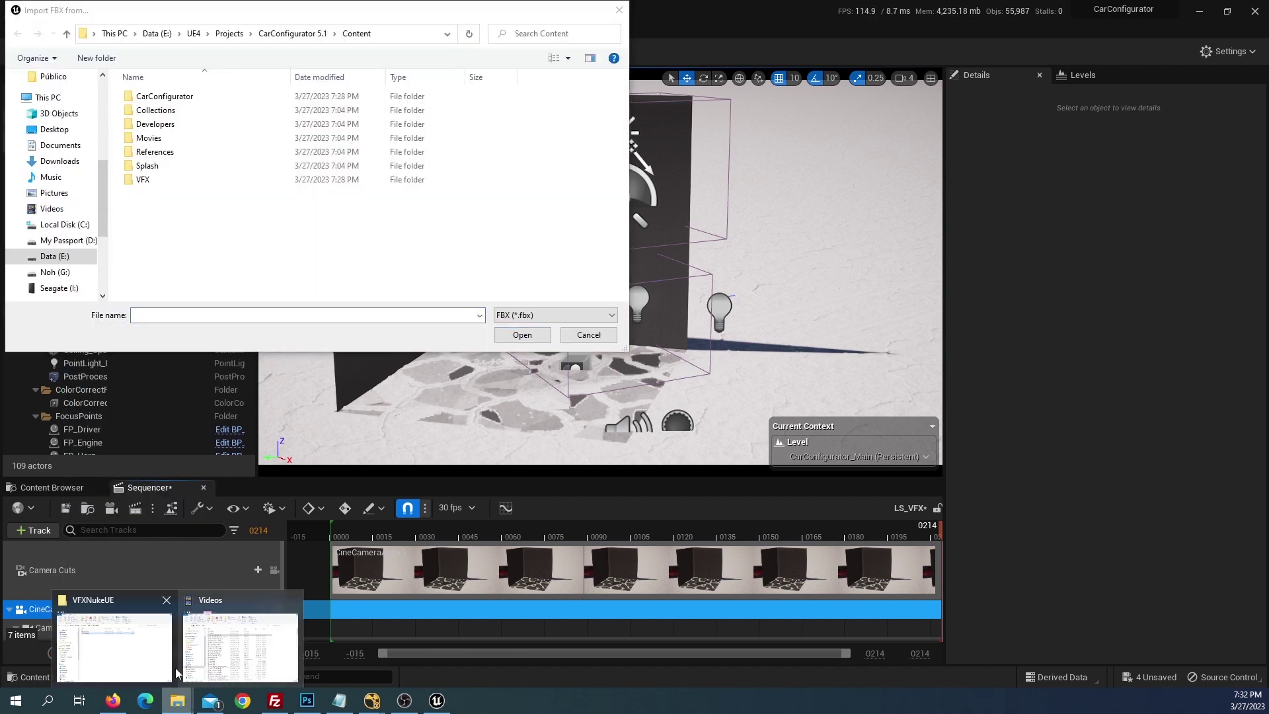
pyautogui.click(150, 634)
pyautogui.click(862, 267)
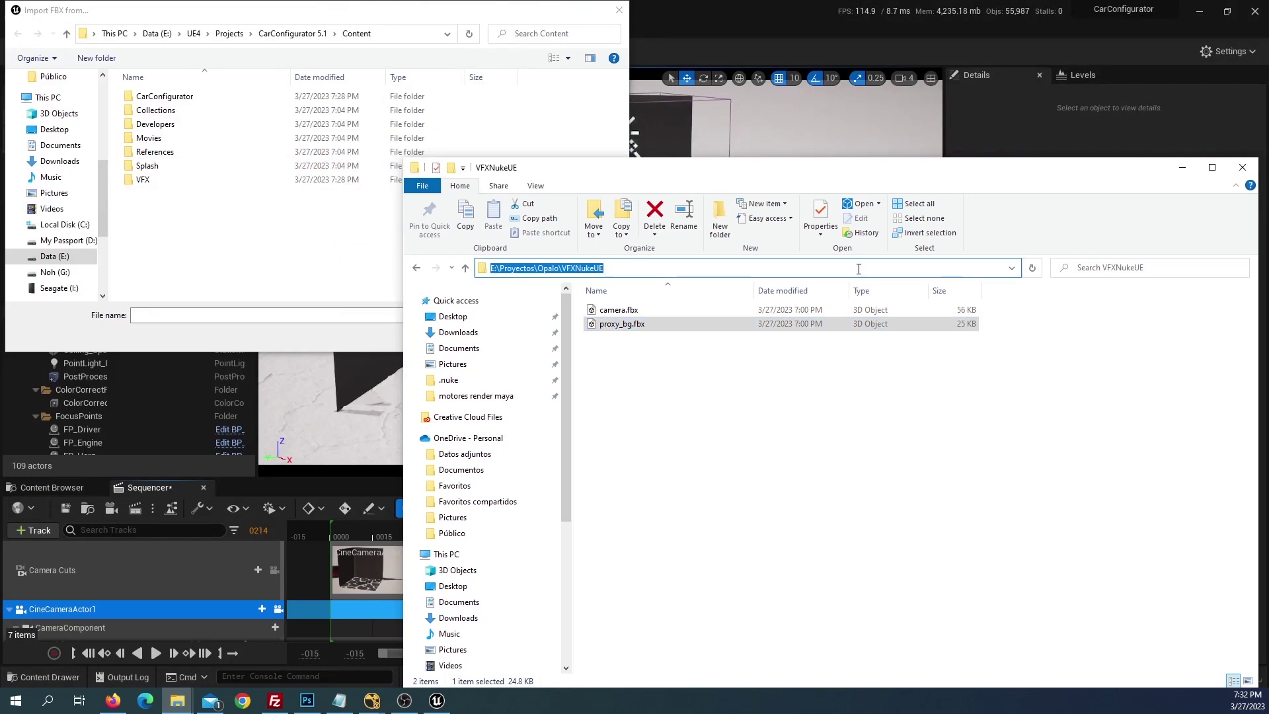
pyautogui.click(1238, 168)
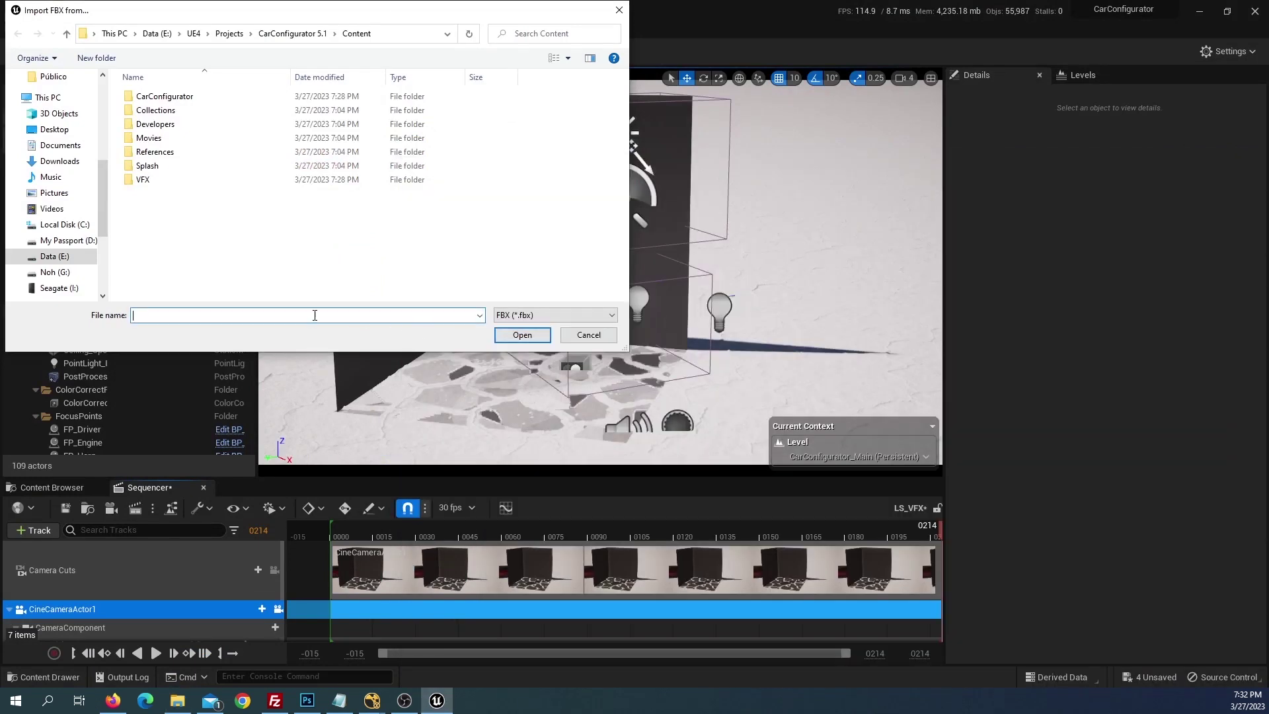
pyautogui.click(522, 335)
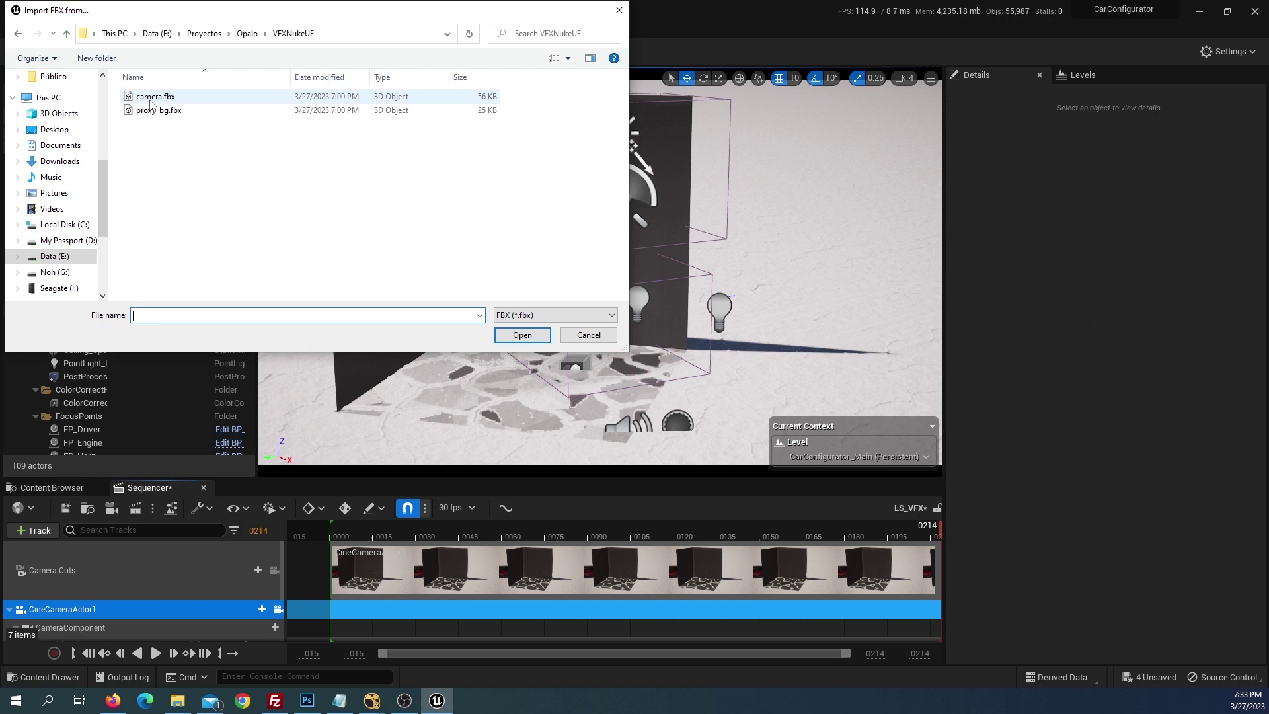
pyautogui.doubleClick(152, 96)
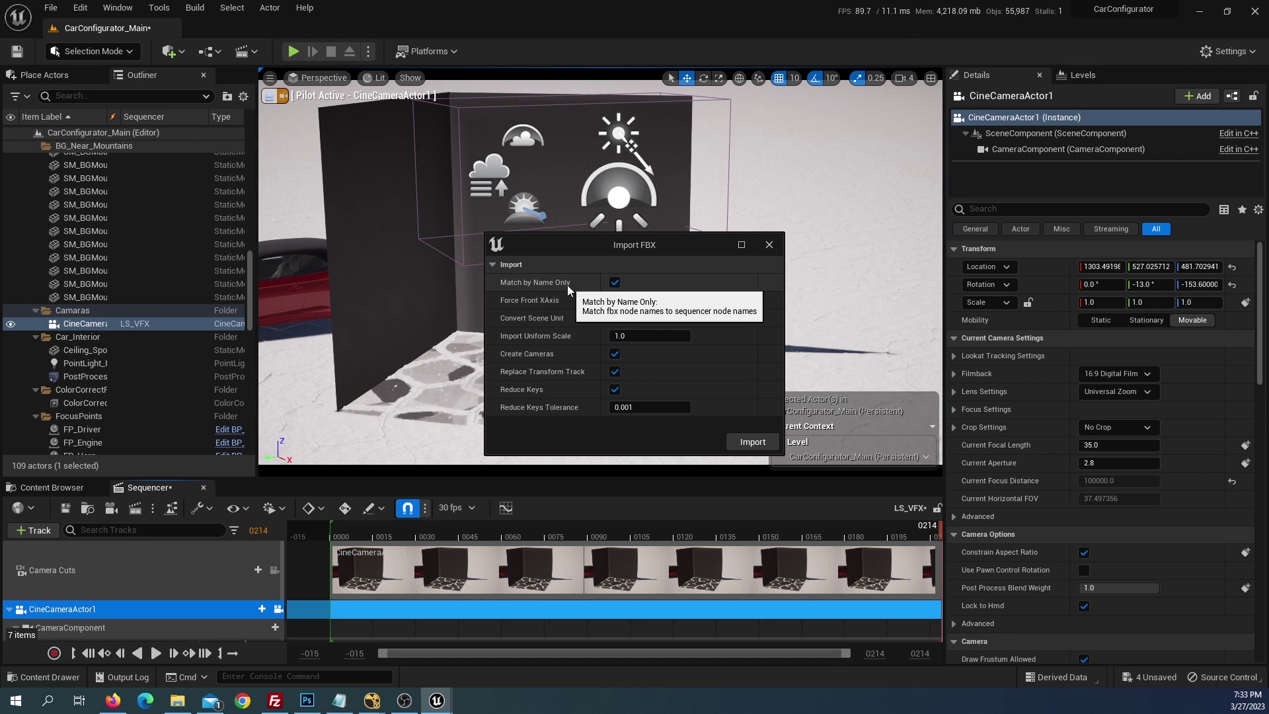
# - Import camera.fbx with Match by Name Only and Reduce Keys unchecked
pyautogui.click(615, 283)
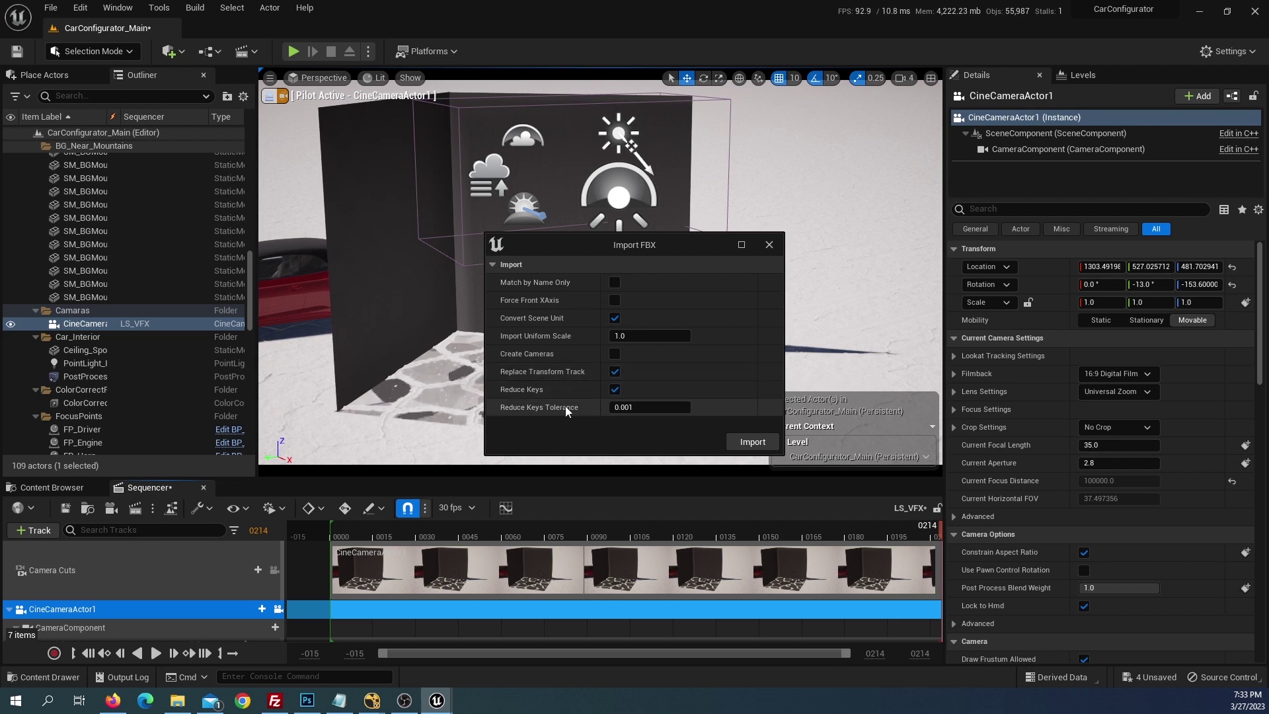
pyautogui.click(615, 390)
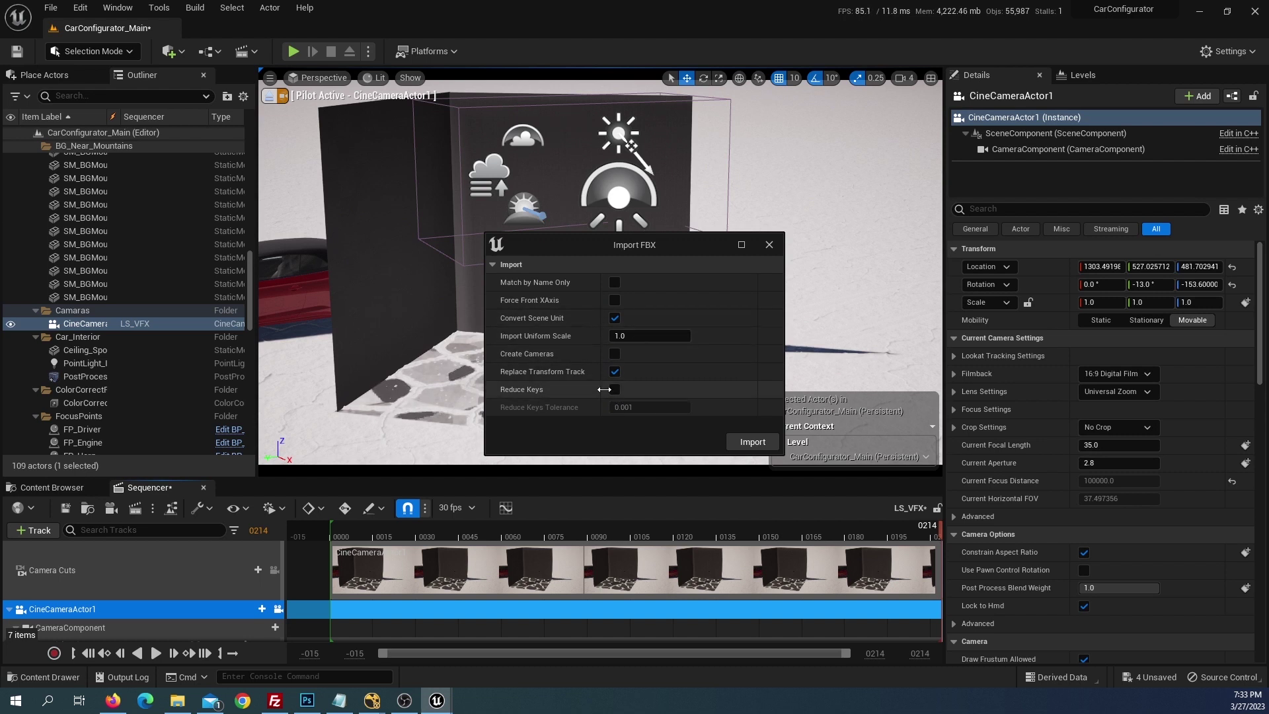
pyautogui.click(744, 442)
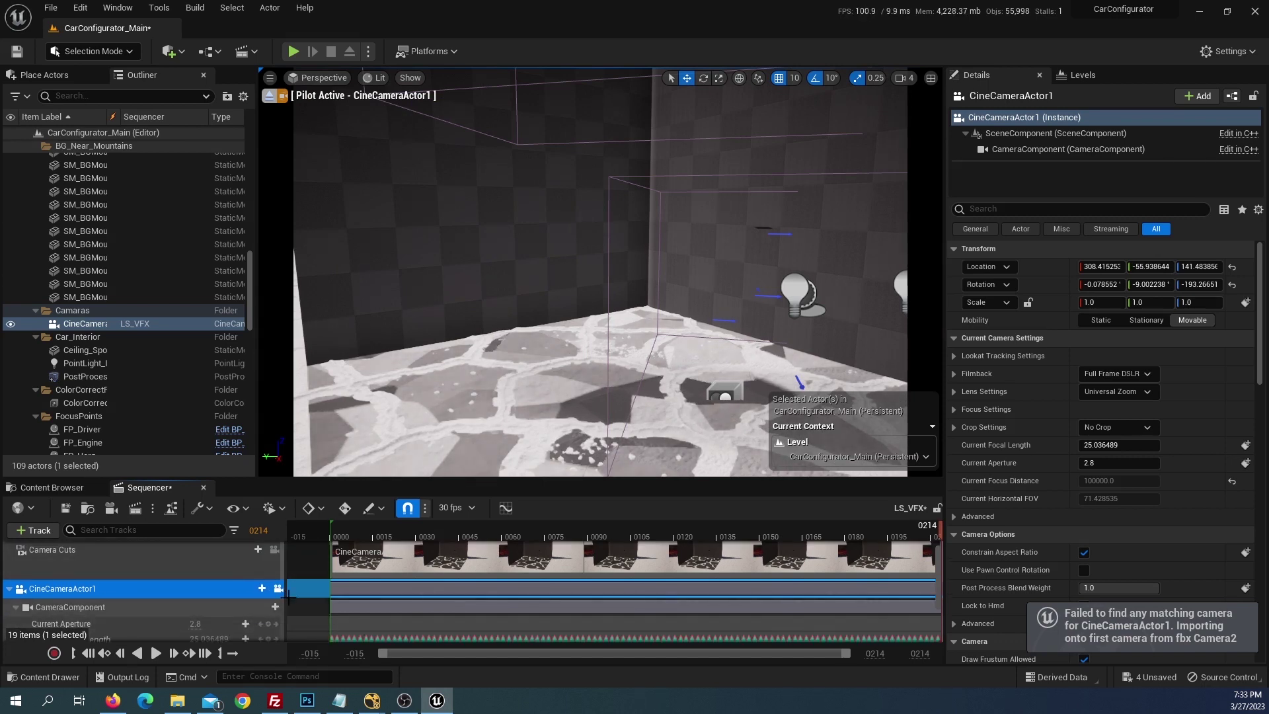
# - Lock the viewport to the Camera Cuts camera and scrub LS_VFX to review the imported move
pyautogui.click(273, 549)
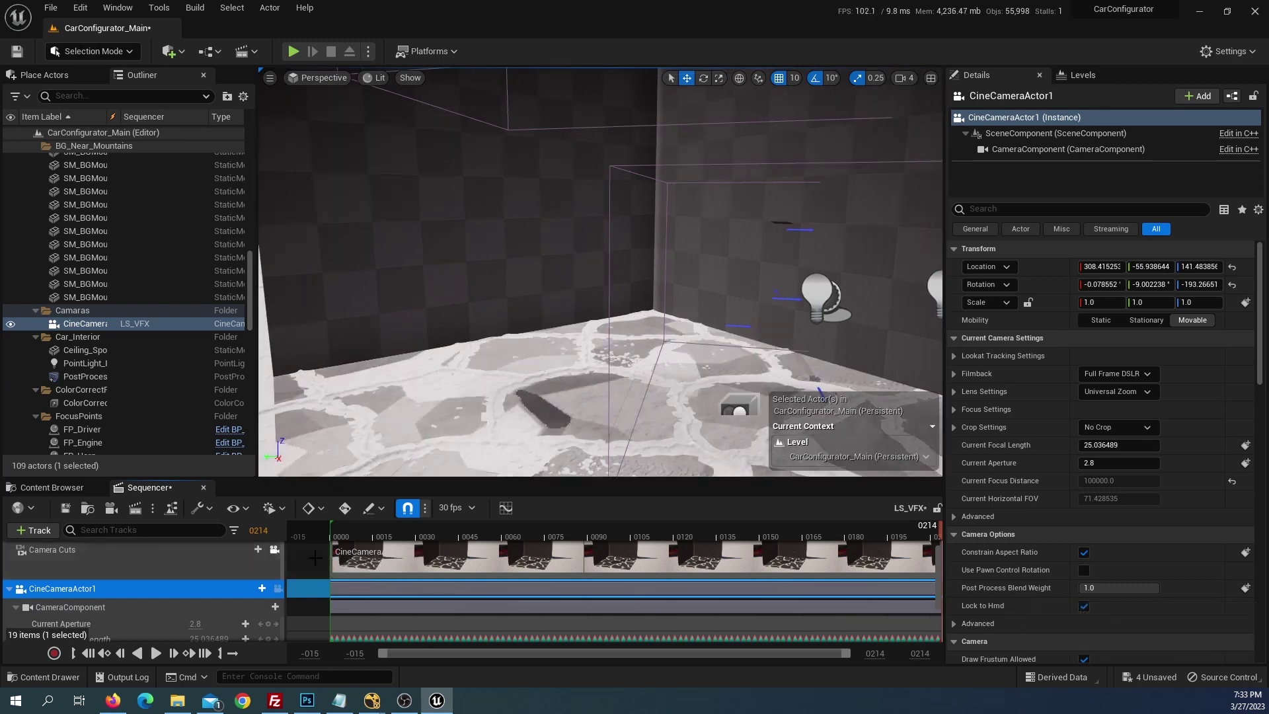
pyautogui.click(349, 532)
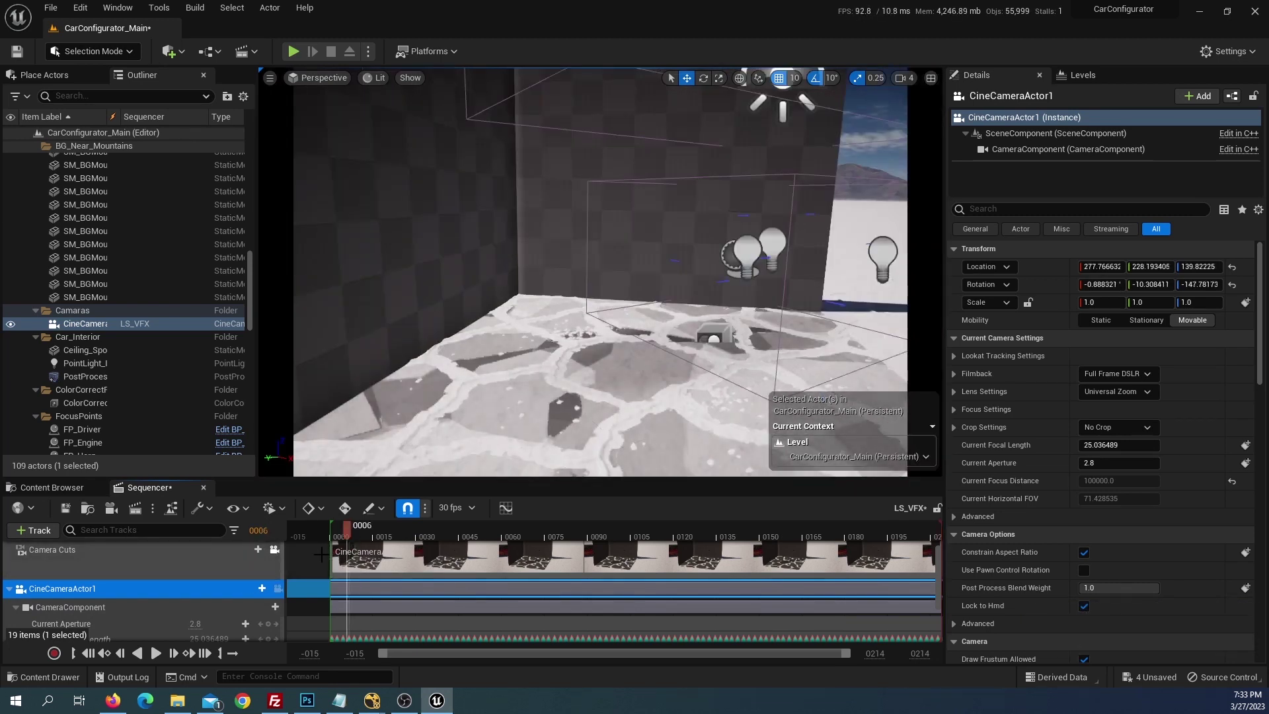
pyautogui.moveTo(357, 532)
pyautogui.mouseDown()
pyautogui.moveTo(529, 533)
pyautogui.moveTo(845, 503)
pyautogui.moveTo(586, 542)
pyautogui.moveTo(826, 529)
pyautogui.mouseUp()
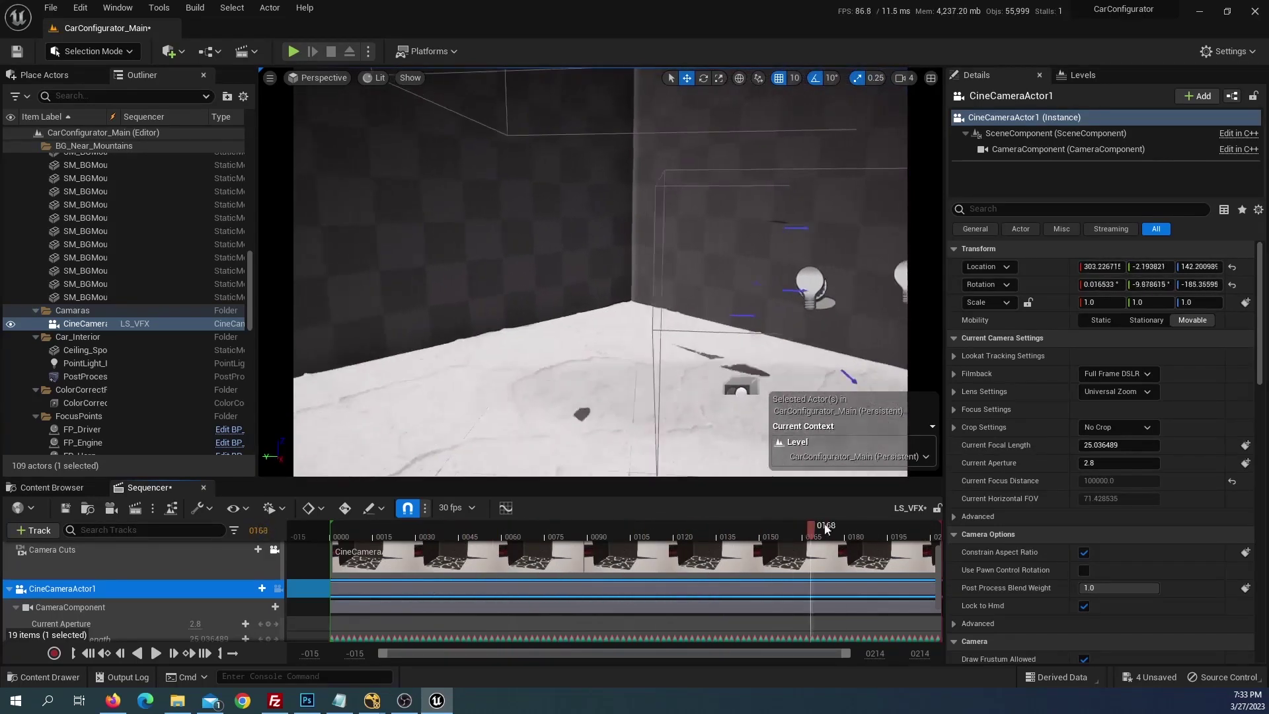
pyautogui.moveTo(825, 529); pyautogui.dragTo(487, 529)
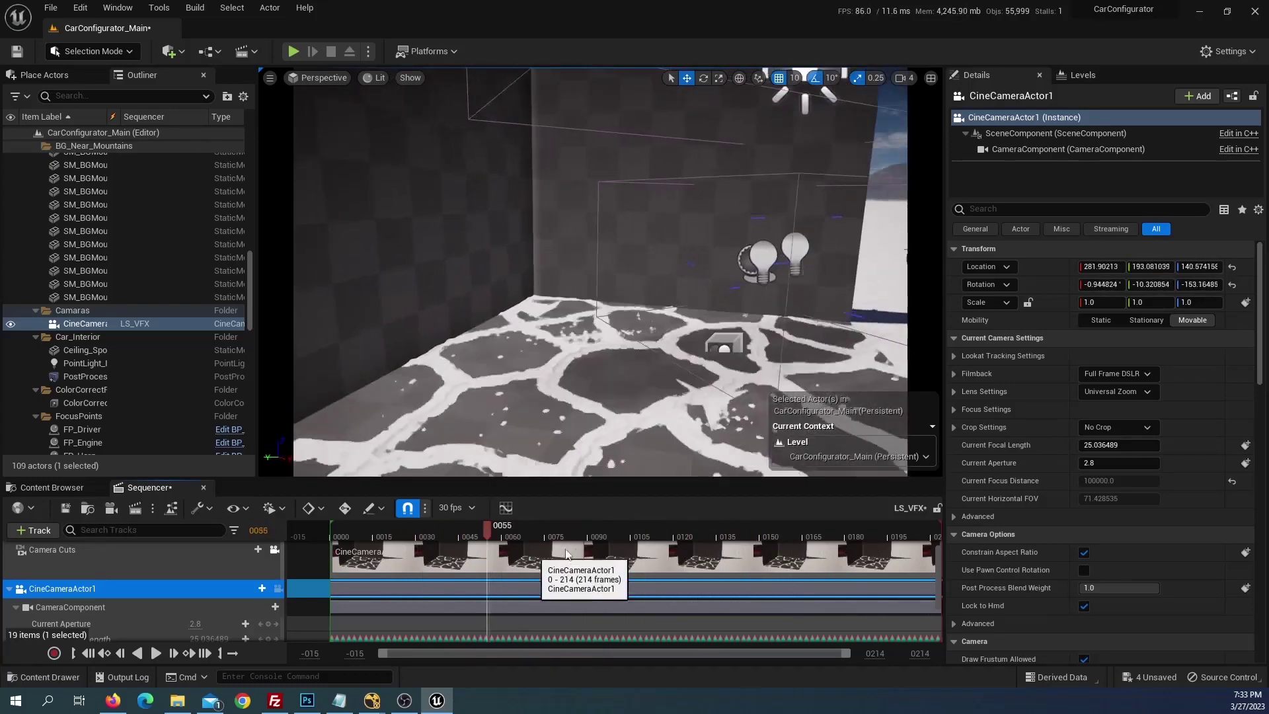
pyautogui.click(702, 529)
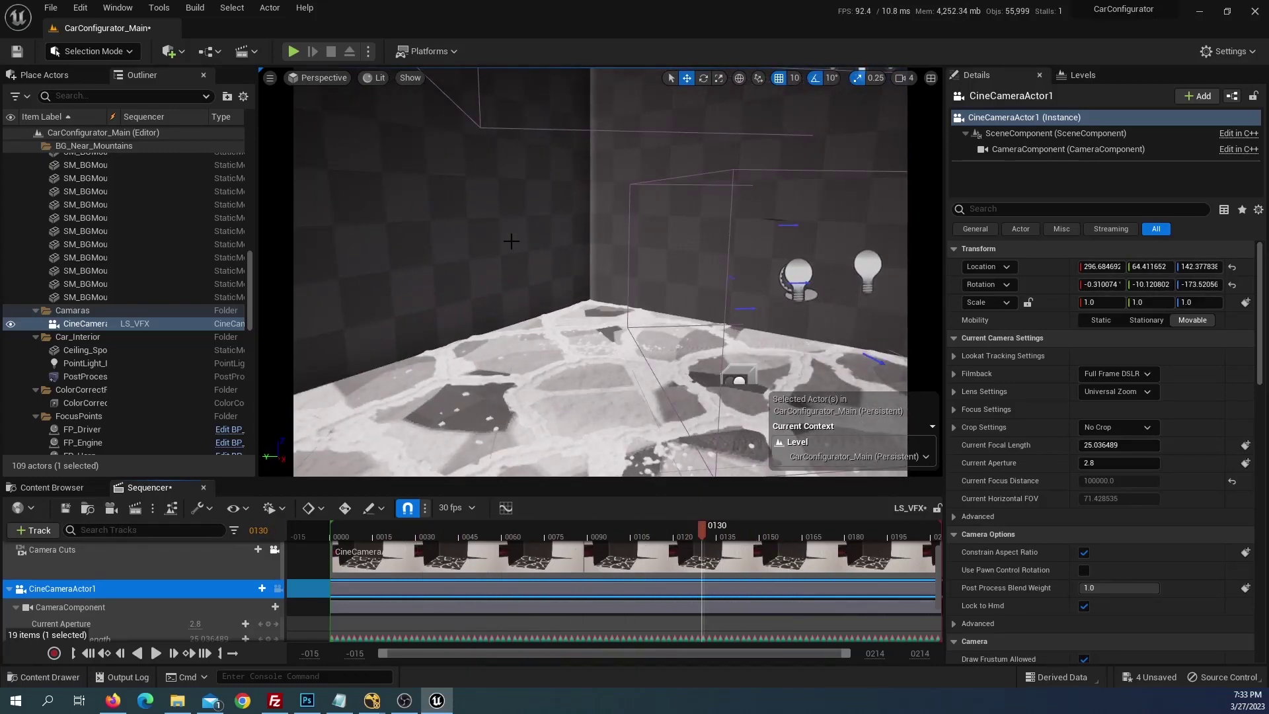
pyautogui.click(511, 241)
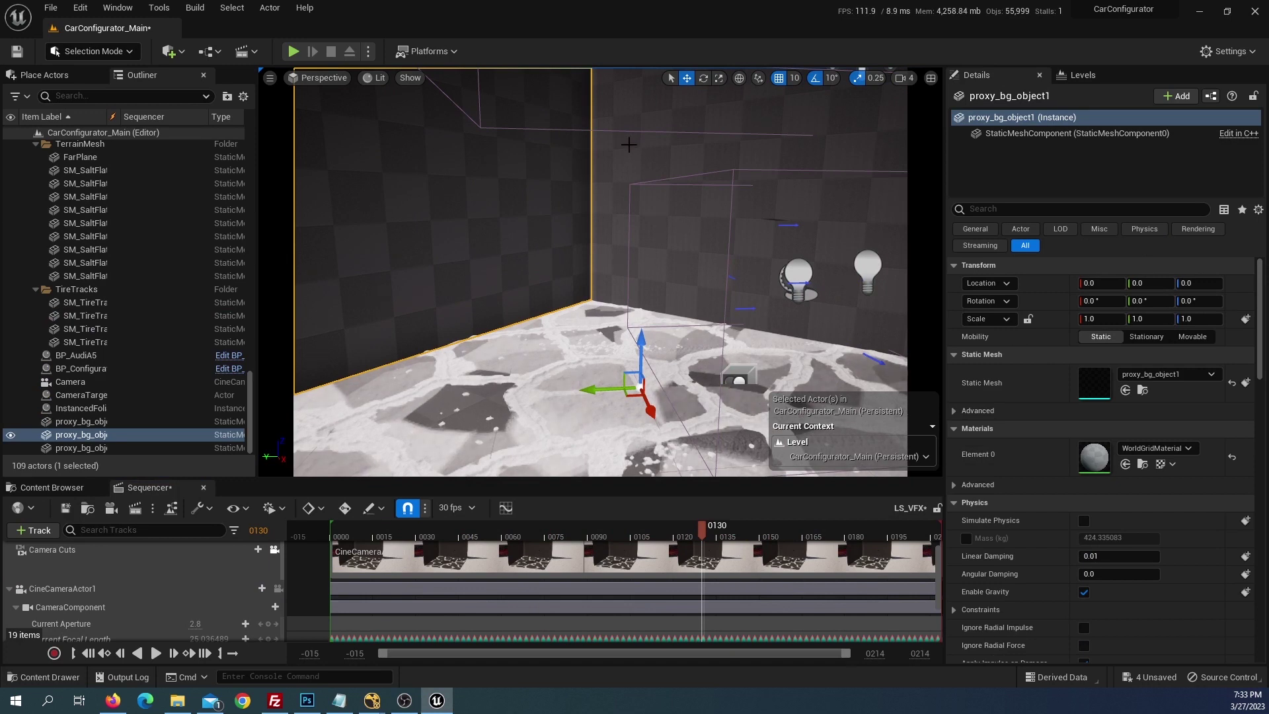
# - Select all three proxy_bg walls and uncheck Visible under Rendering to hide them
pyautogui.keyDown('ctrl'); pyautogui.click(99, 421); pyautogui.keyUp('ctrl')
pyautogui.keyDown('ctrl'); pyautogui.click(121, 447); pyautogui.keyUp('ctrl')
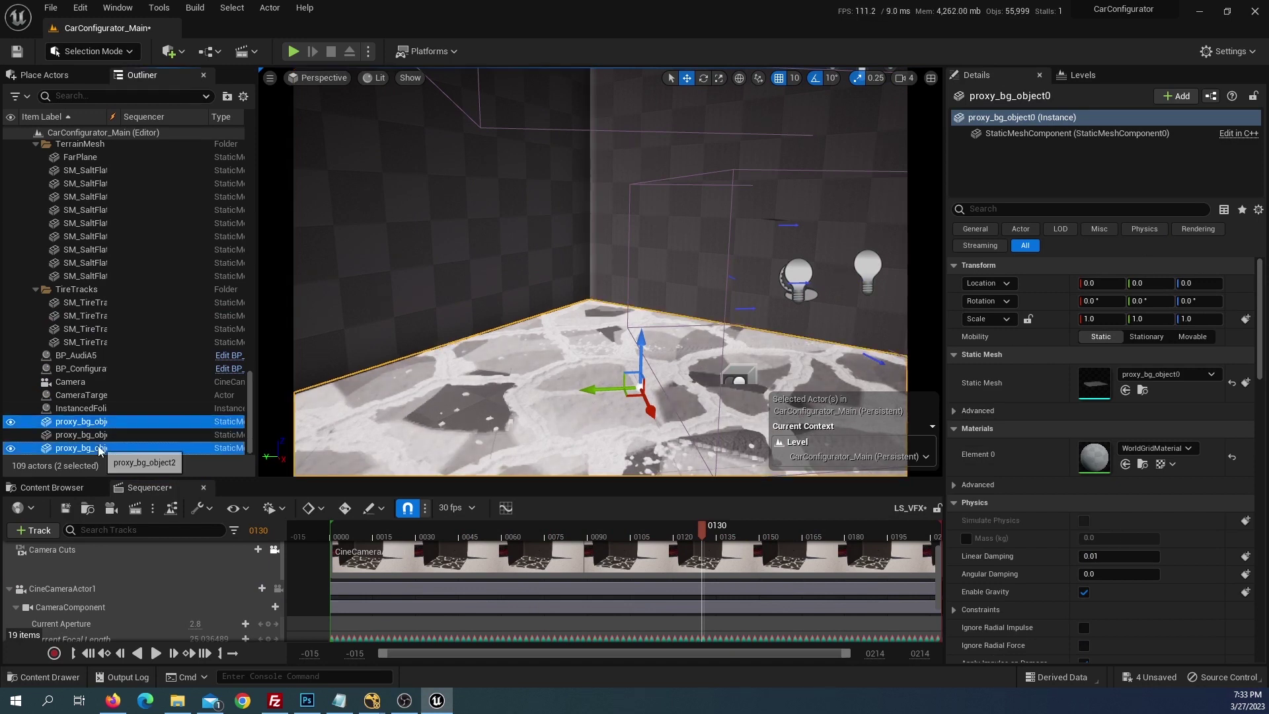
pyautogui.scroll(-10, 1117, 495)
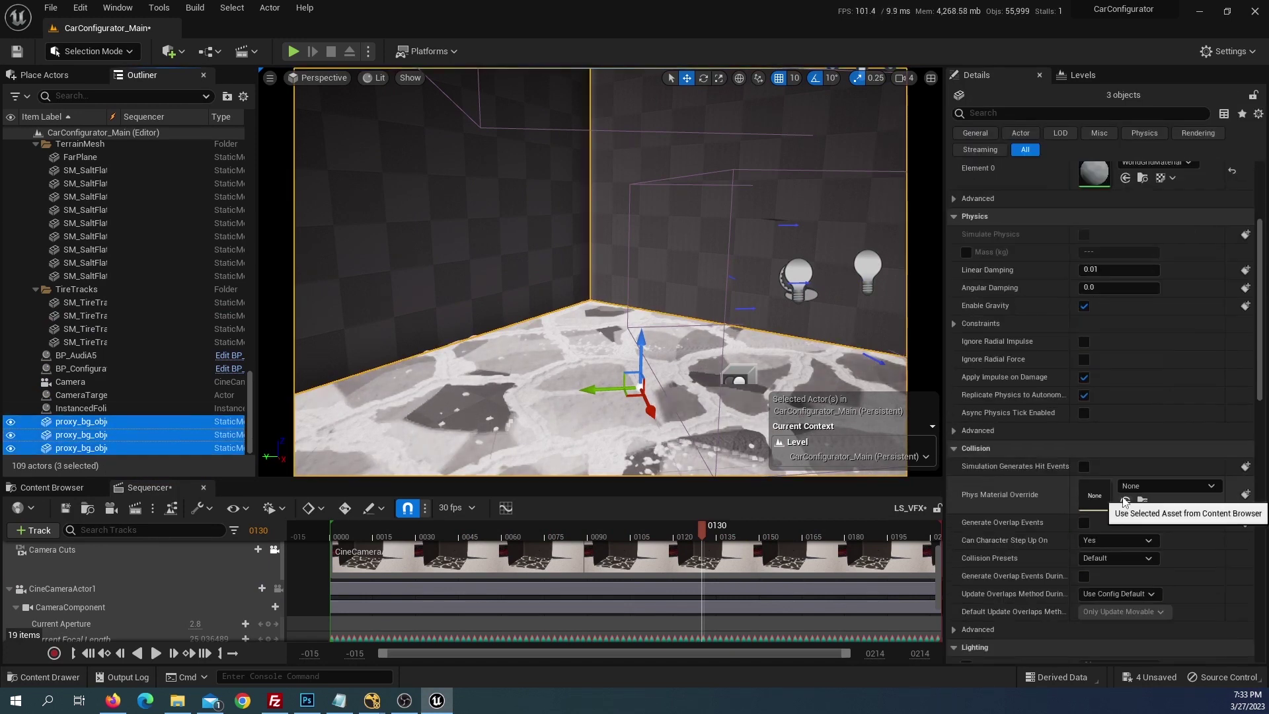
pyautogui.scroll(-3, 1114, 537)
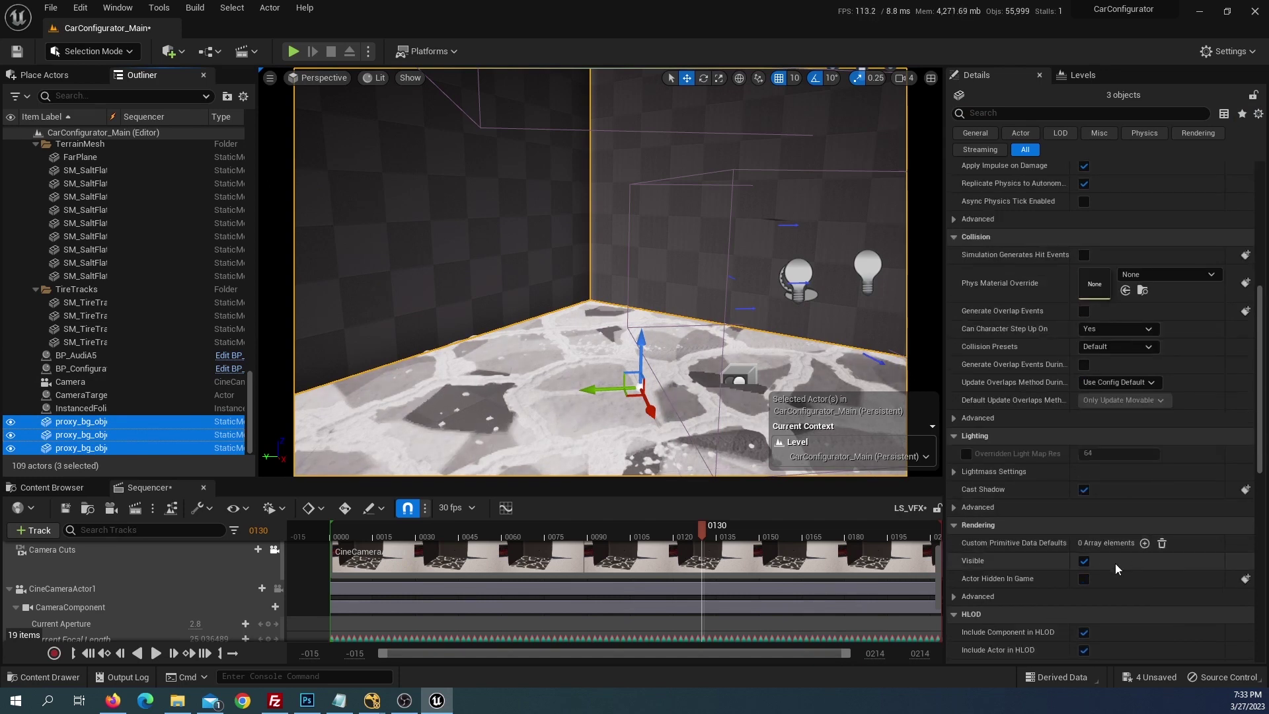
pyautogui.click(1084, 562)
pyautogui.click(1084, 579)
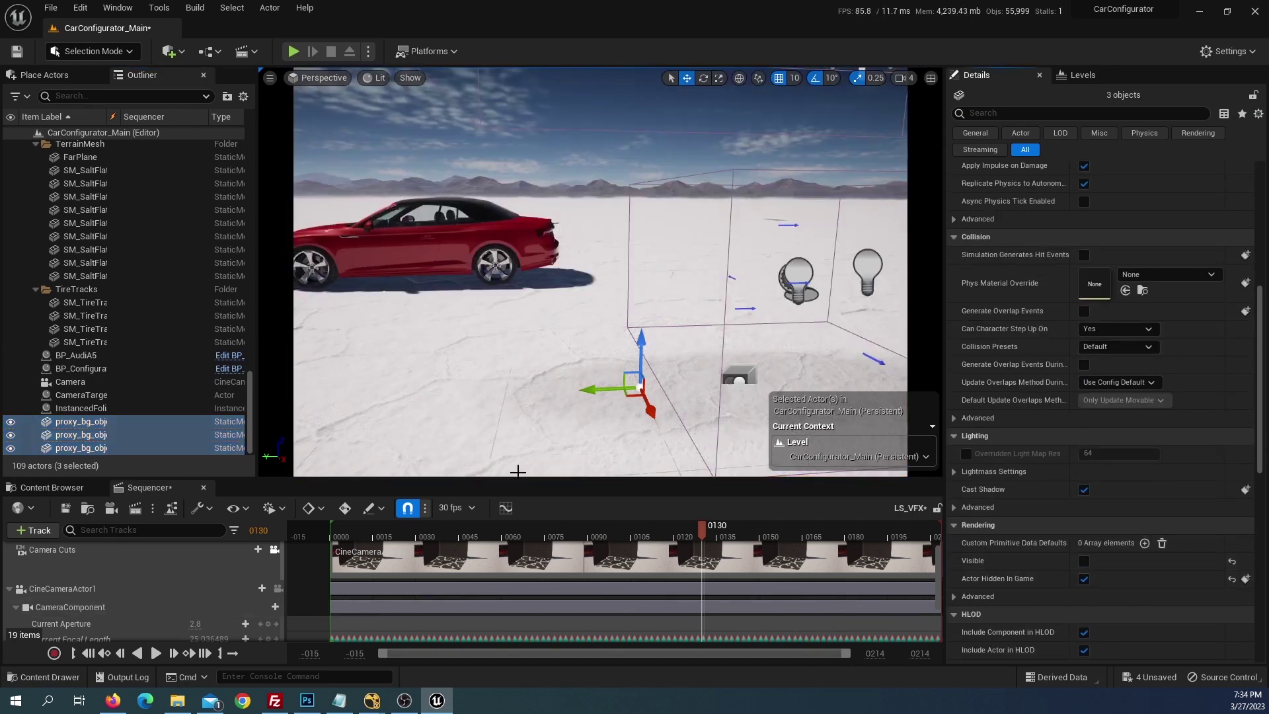
pyautogui.moveTo(700, 533); pyautogui.dragTo(401, 568)
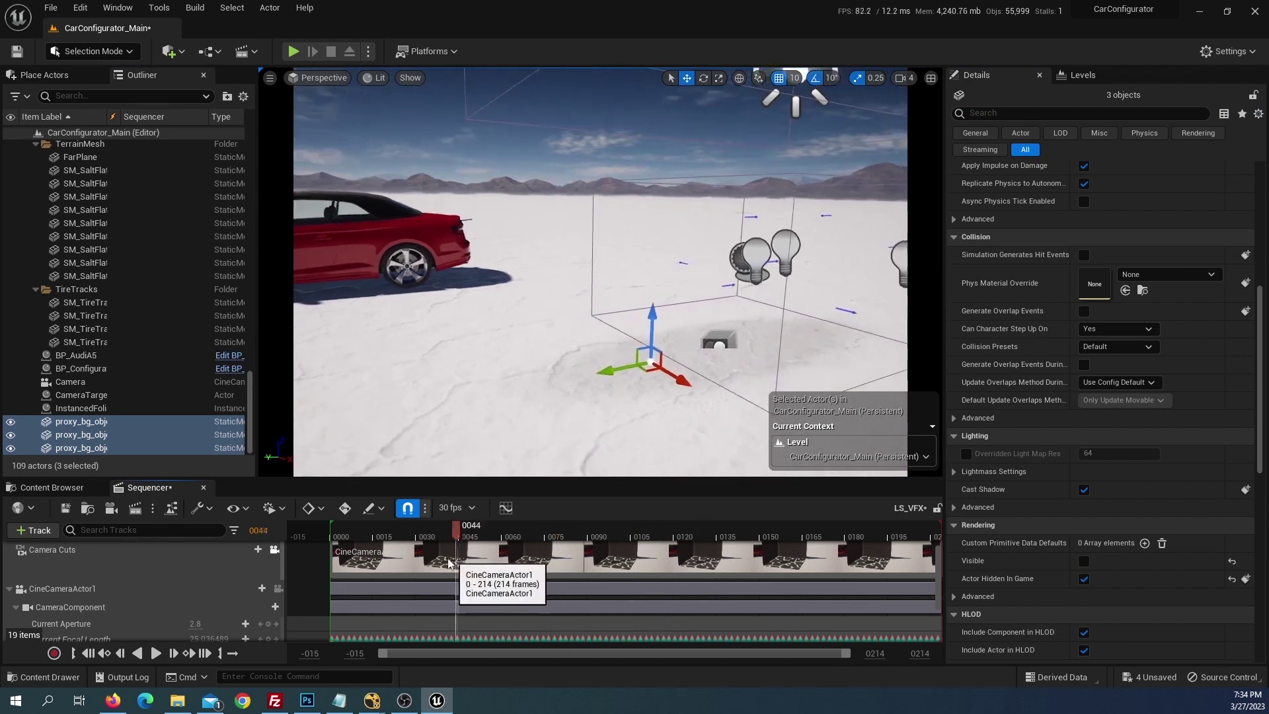
# - Select BP_AudiA5 and drag it further left across the salt flat, checking framing in Sequencer
pyautogui.click(357, 264)
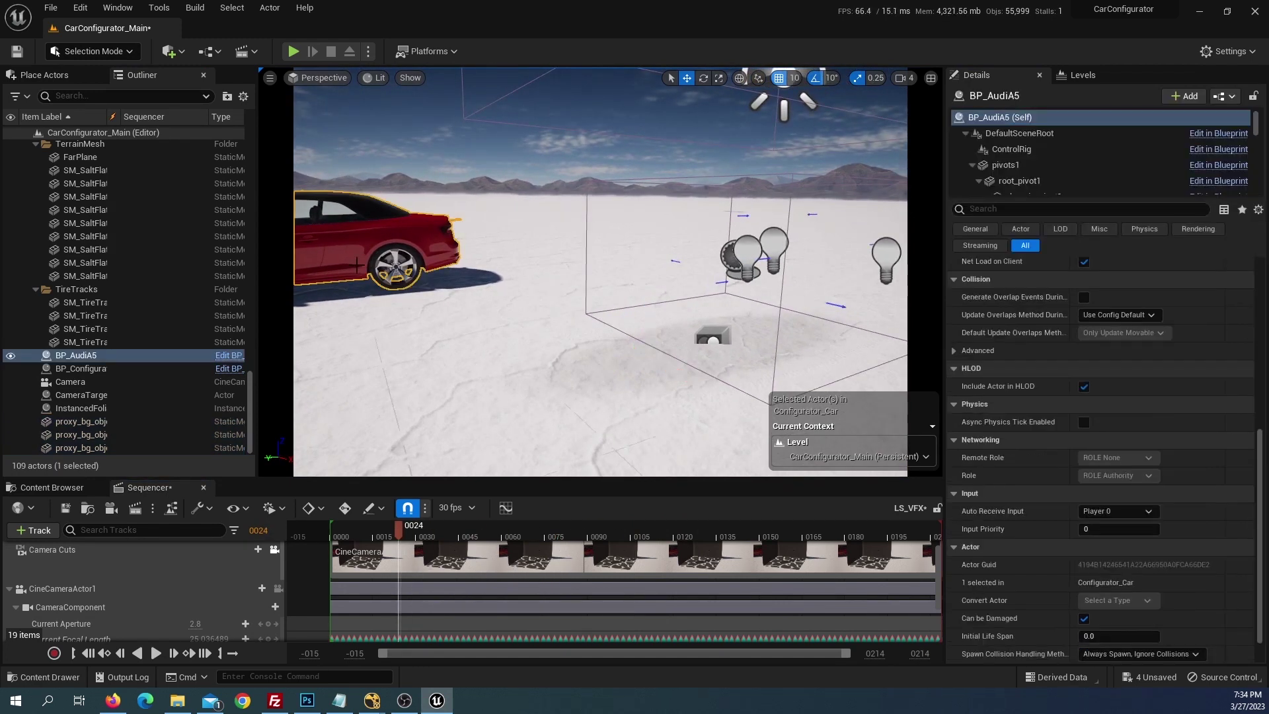
pyautogui.moveTo(467, 538); pyautogui.dragTo(777, 534)
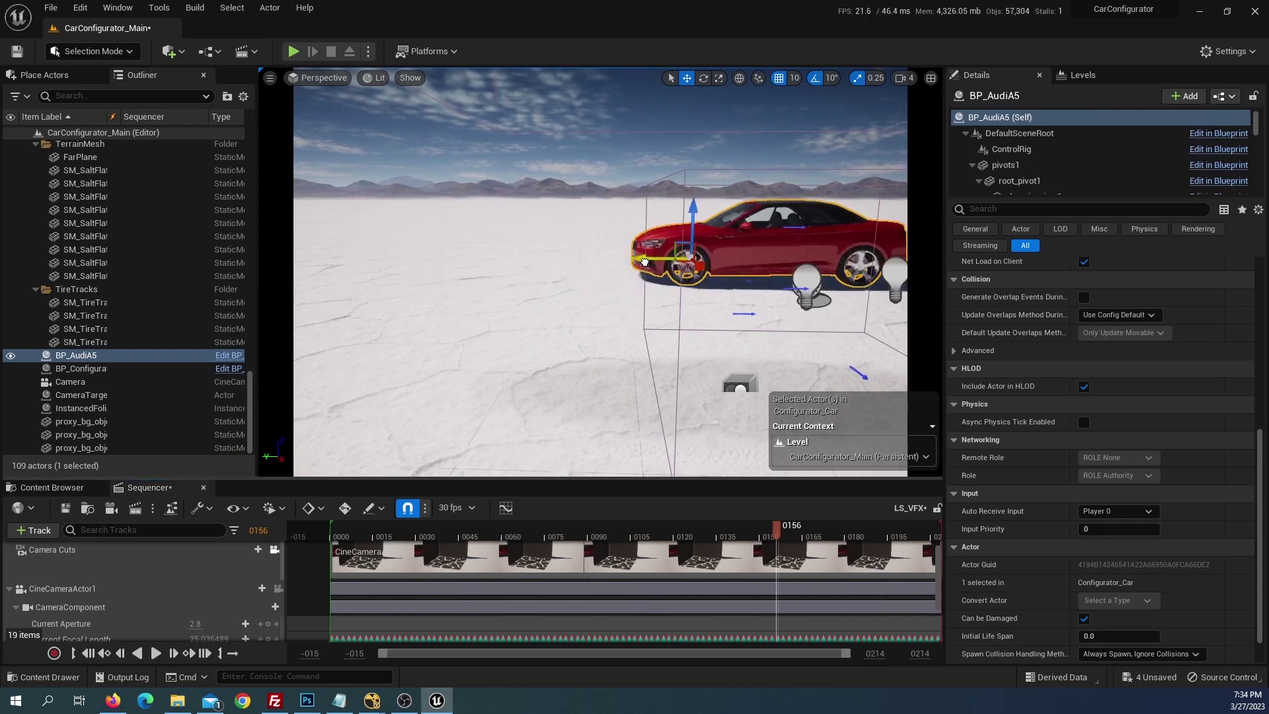
pyautogui.moveTo(362, 258); pyautogui.dragTo(757, 259)
pyautogui.moveTo(777, 527); pyautogui.dragTo(395, 529)
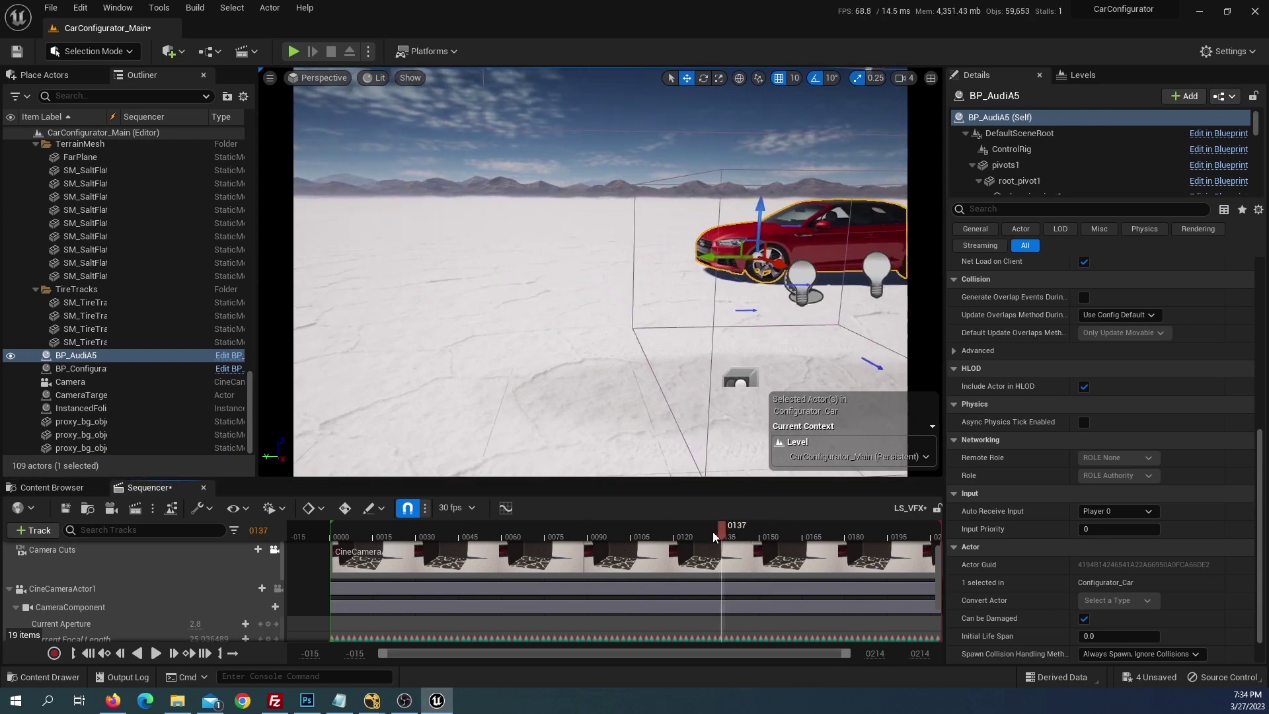
pyautogui.moveTo(648, 253)
pyautogui.mouseDown()
pyautogui.moveTo(577, 274)
pyautogui.moveTo(607, 284)
pyautogui.mouseUp()
pyautogui.moveTo(561, 244); pyautogui.dragTo(368, 338)
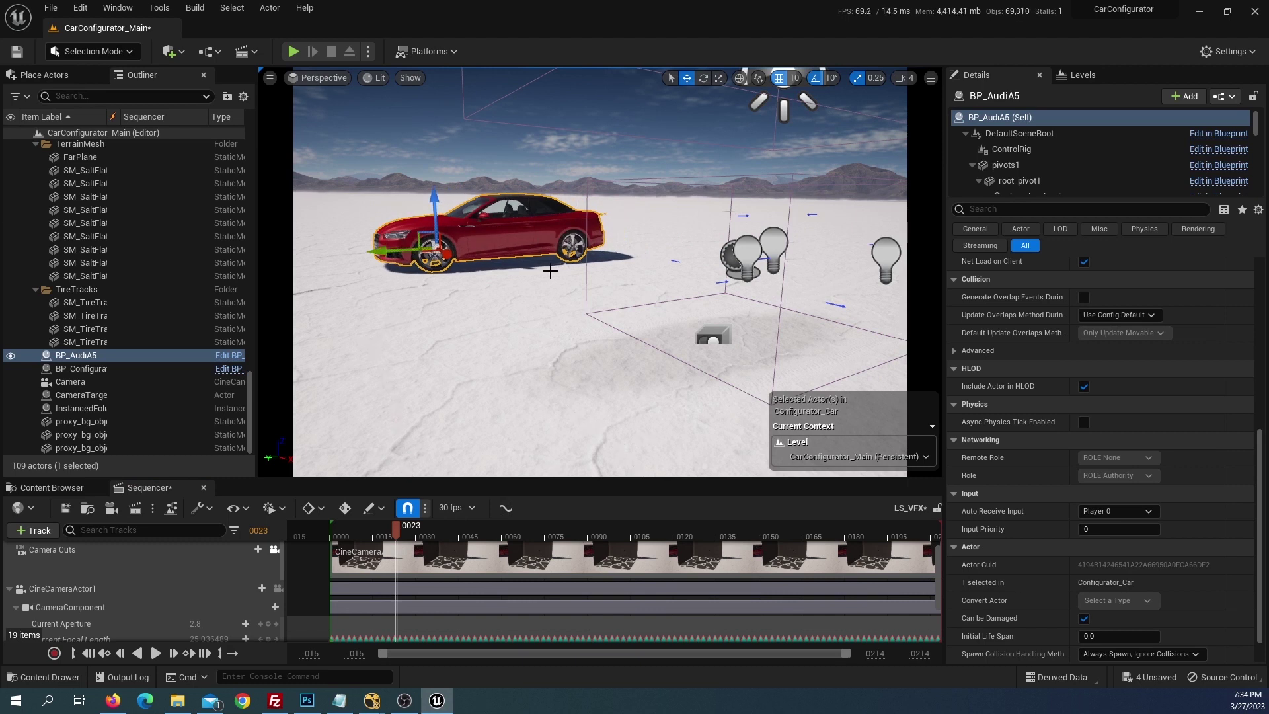
pyautogui.moveTo(395, 527)
pyautogui.mouseDown()
pyautogui.moveTo(444, 529)
pyautogui.moveTo(501, 570)
pyautogui.moveTo(425, 397)
pyautogui.mouseUp()
# - Rotate the Audi about -60° to face the camera, nudge it left, and scrub to review
pyautogui.press('e')
pyautogui.moveTo(519, 254); pyautogui.dragTo(537, 254)
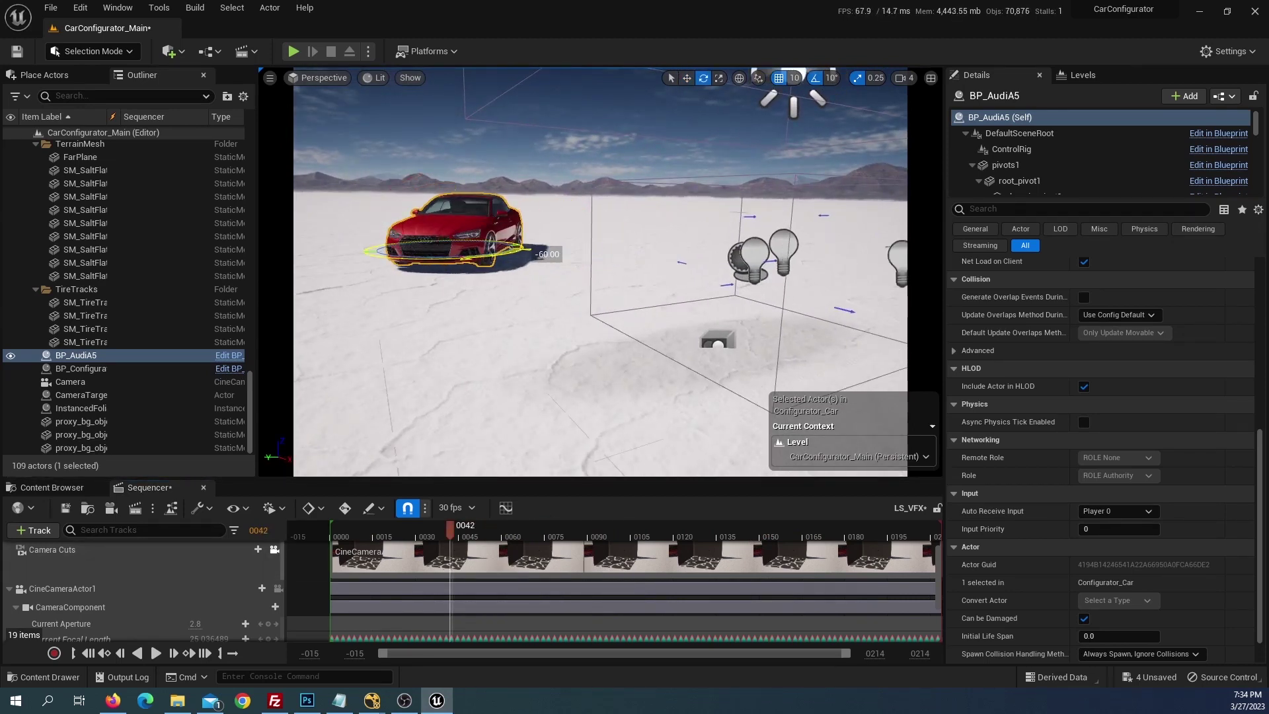
pyautogui.moveTo(395, 541)
pyautogui.mouseDown()
pyautogui.moveTo(323, 547)
pyautogui.moveTo(814, 494)
pyautogui.mouseUp()
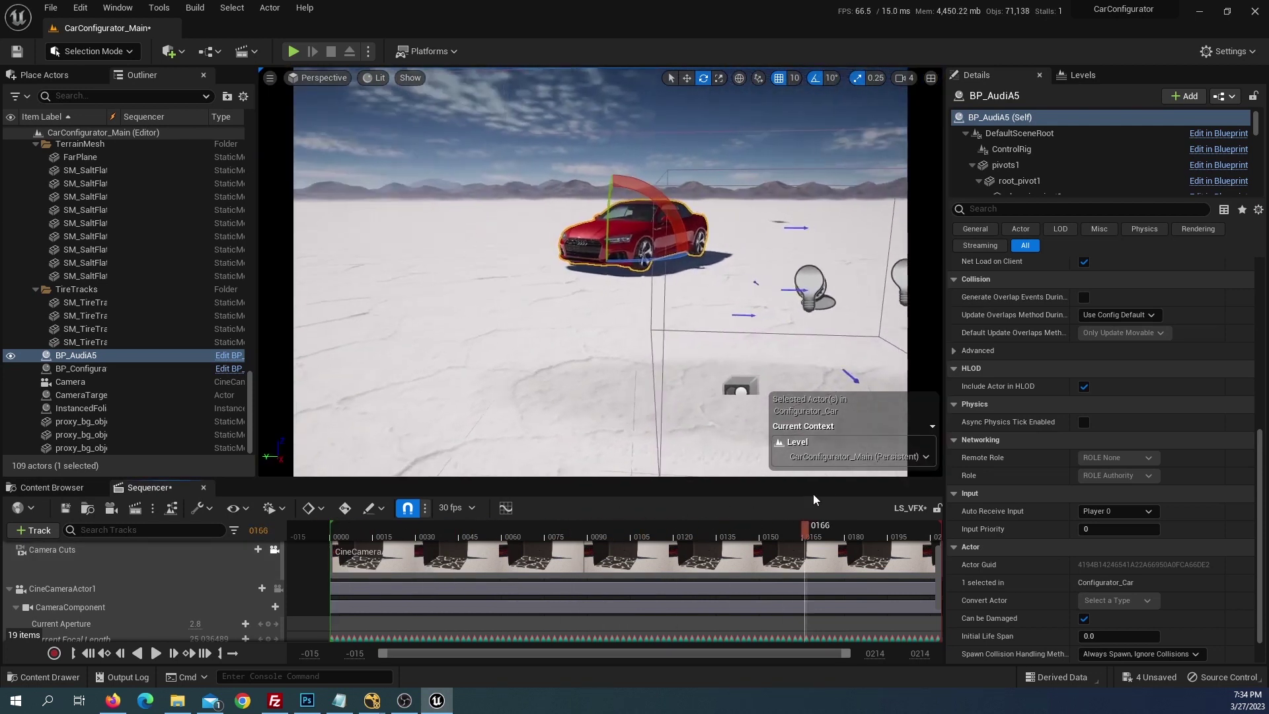
pyautogui.moveTo(813, 494)
pyautogui.mouseDown()
pyautogui.moveTo(691, 517)
pyautogui.moveTo(490, 526)
pyautogui.mouseUp()
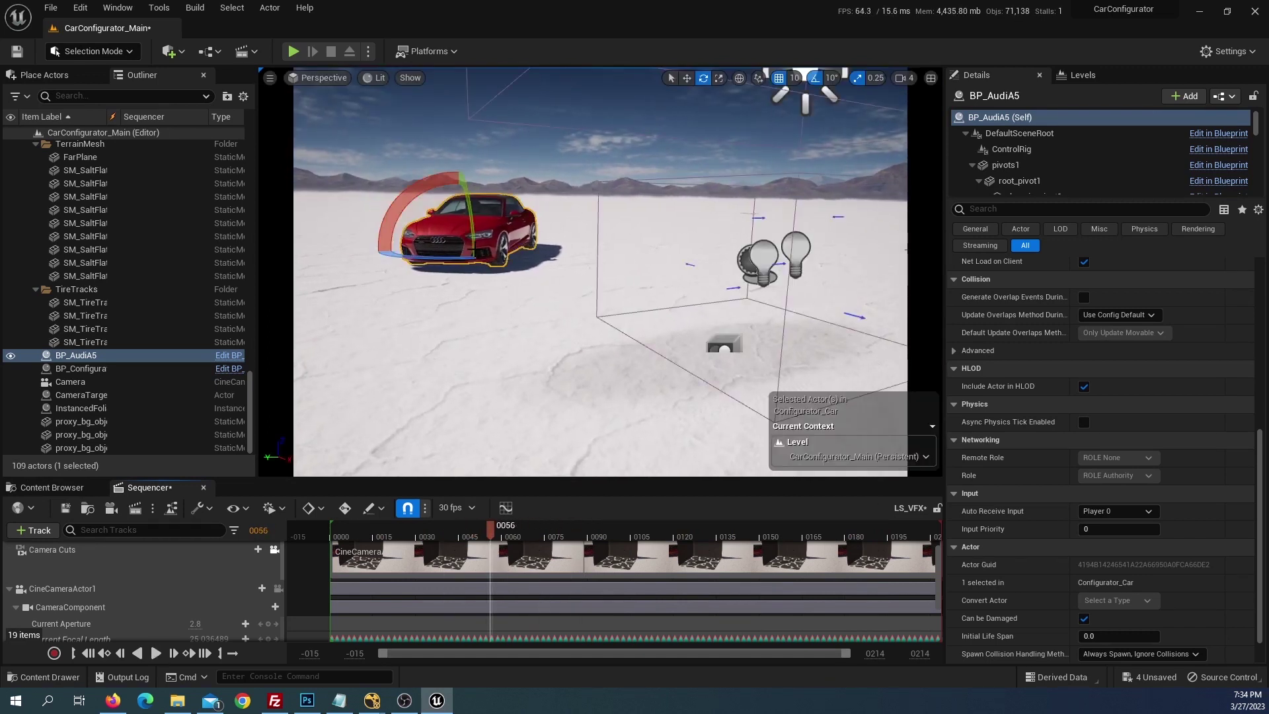
pyautogui.press('w')
pyautogui.moveTo(437, 250); pyautogui.dragTo(396, 251)
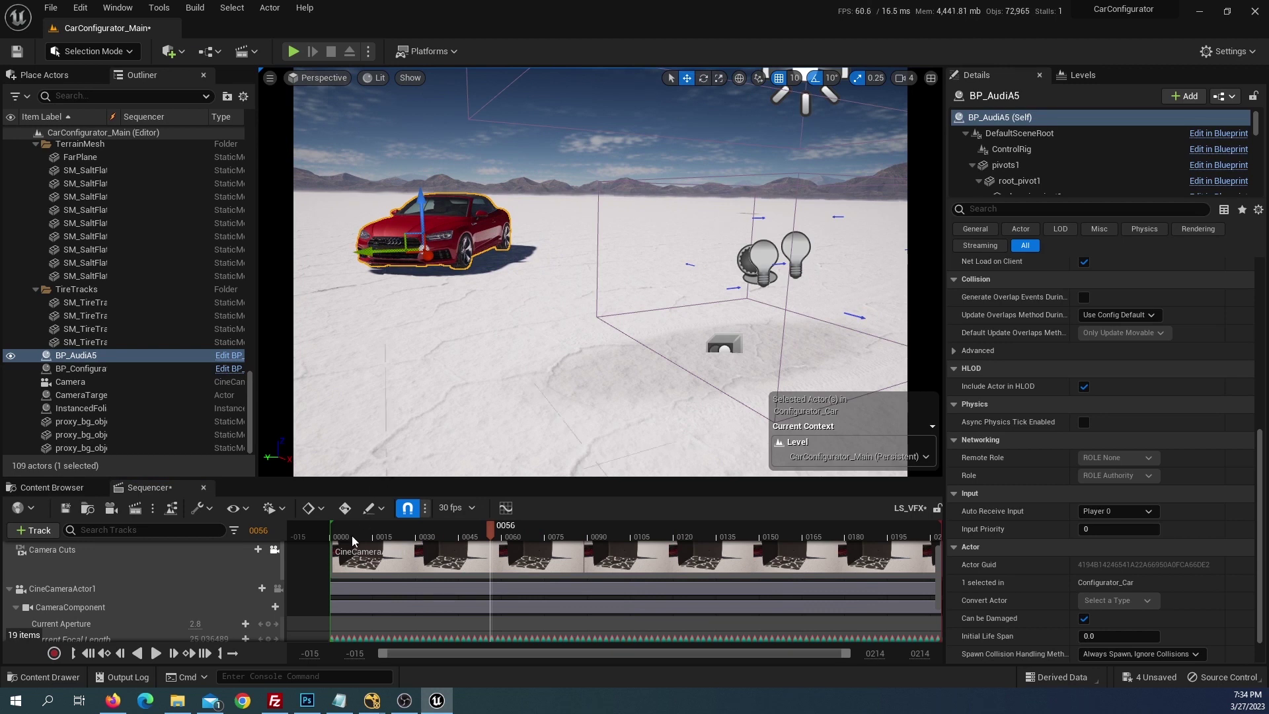
pyautogui.moveTo(355, 540)
pyautogui.mouseDown()
pyautogui.moveTo(852, 549)
pyautogui.moveTo(402, 542)
pyautogui.moveTo(524, 541)
pyautogui.moveTo(484, 538)
pyautogui.mouseUp()
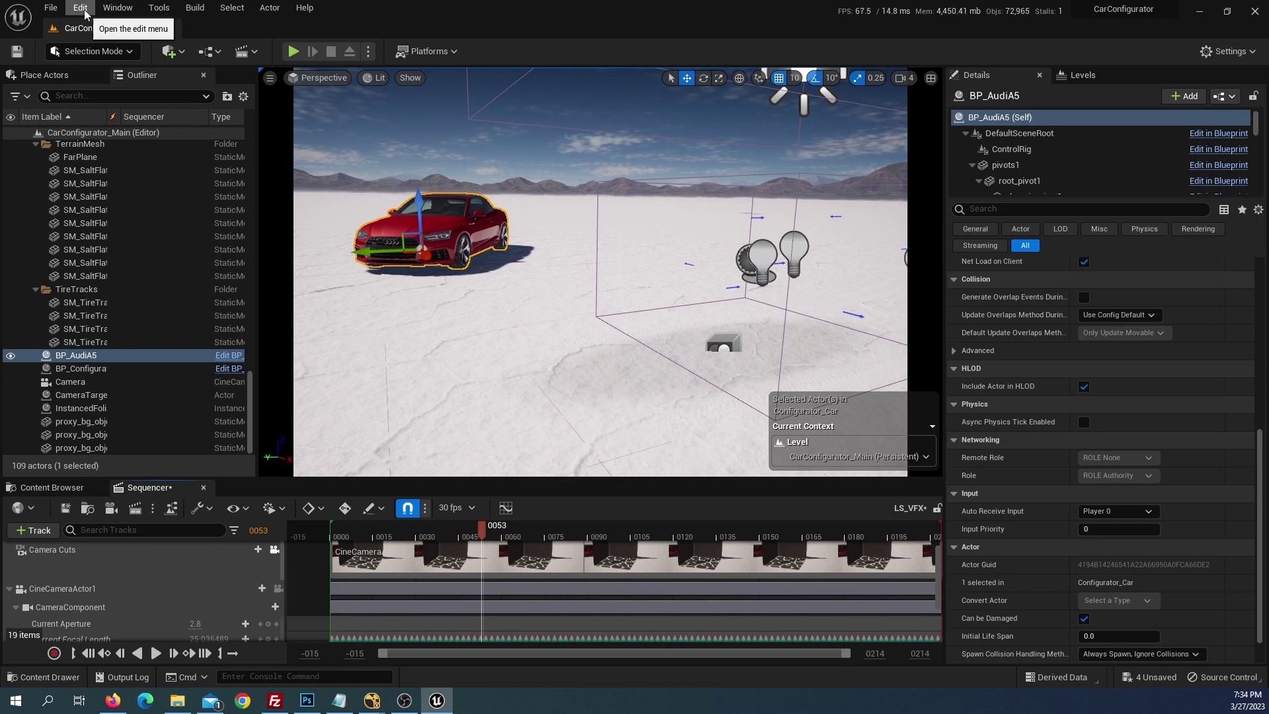
# - Search the Plugins browser for 'movie render' to confirm Movie Render Queue is enabled
pyautogui.click(118, 7)
pyautogui.moveTo(271, 43)
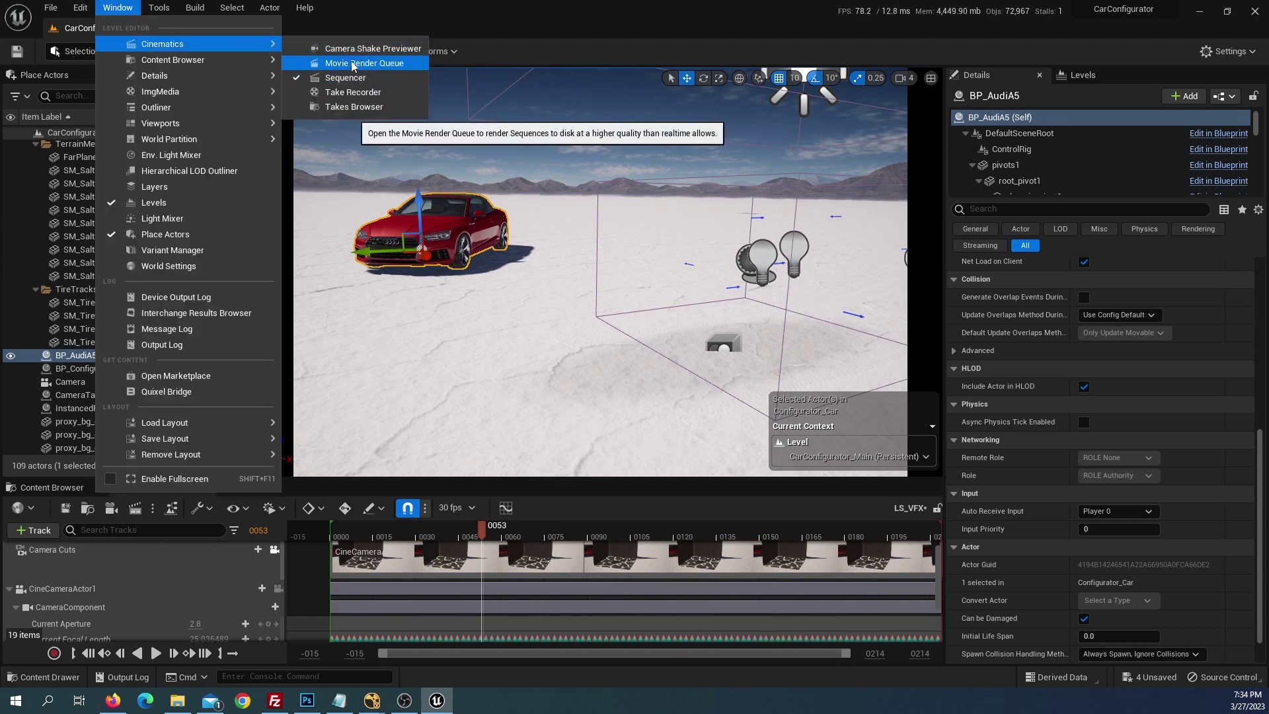
pyautogui.click(79, 7)
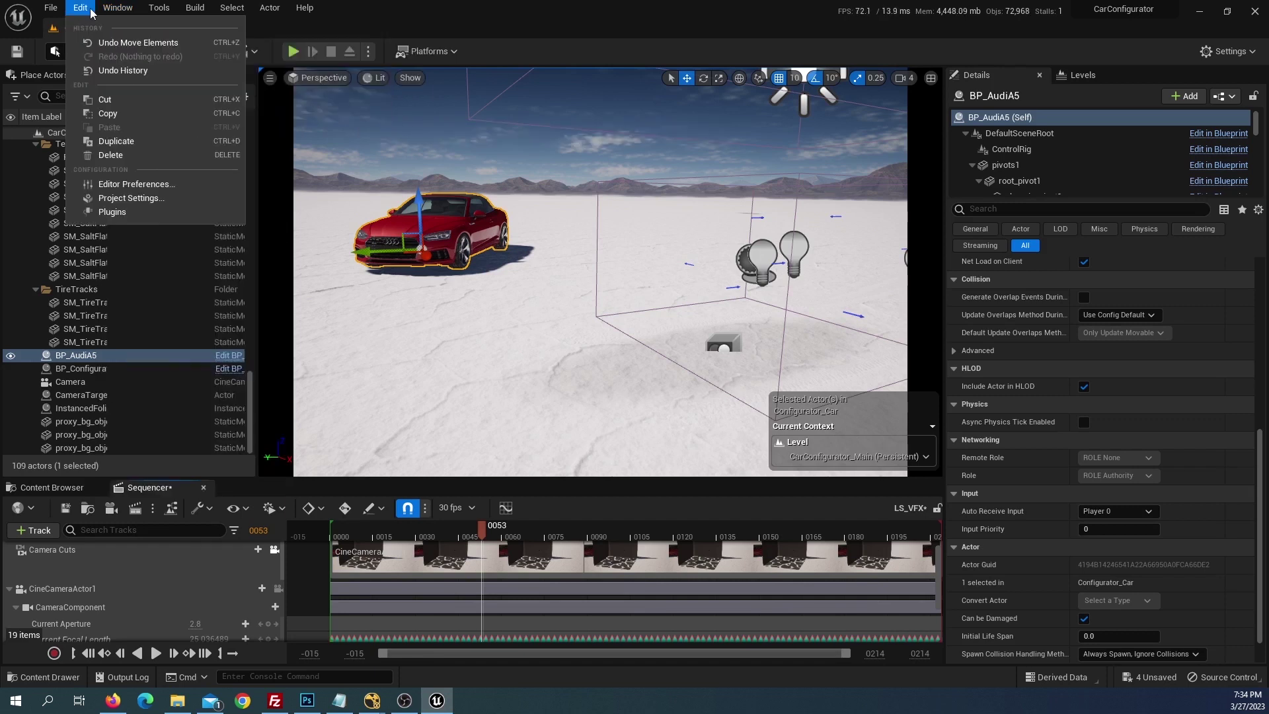
pyautogui.click(110, 213)
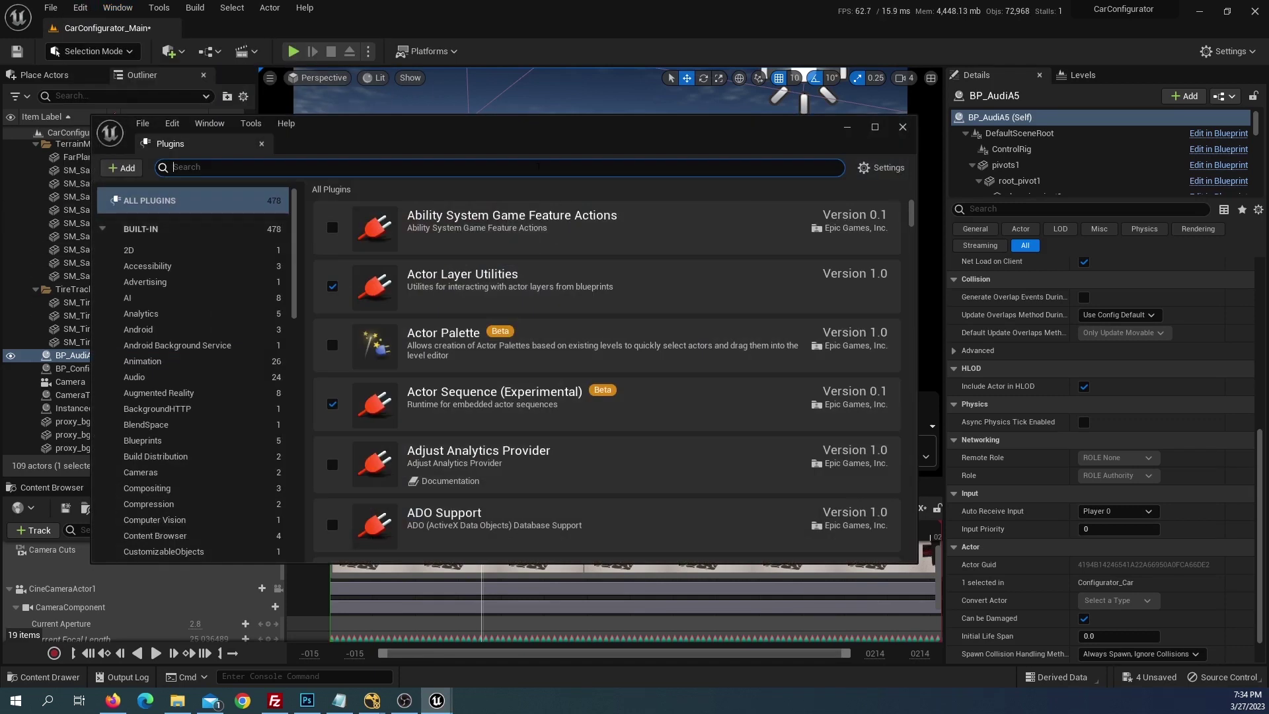
pyautogui.write('movie ')
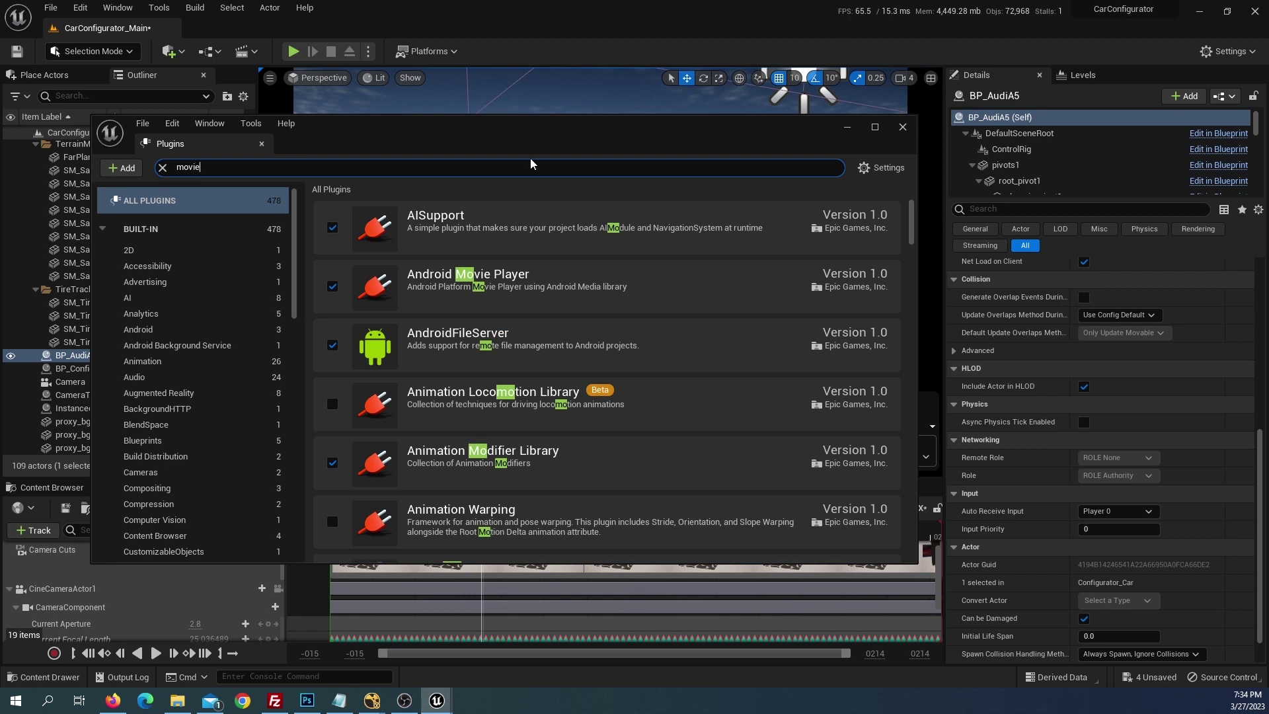
pyautogui.write('rebn')
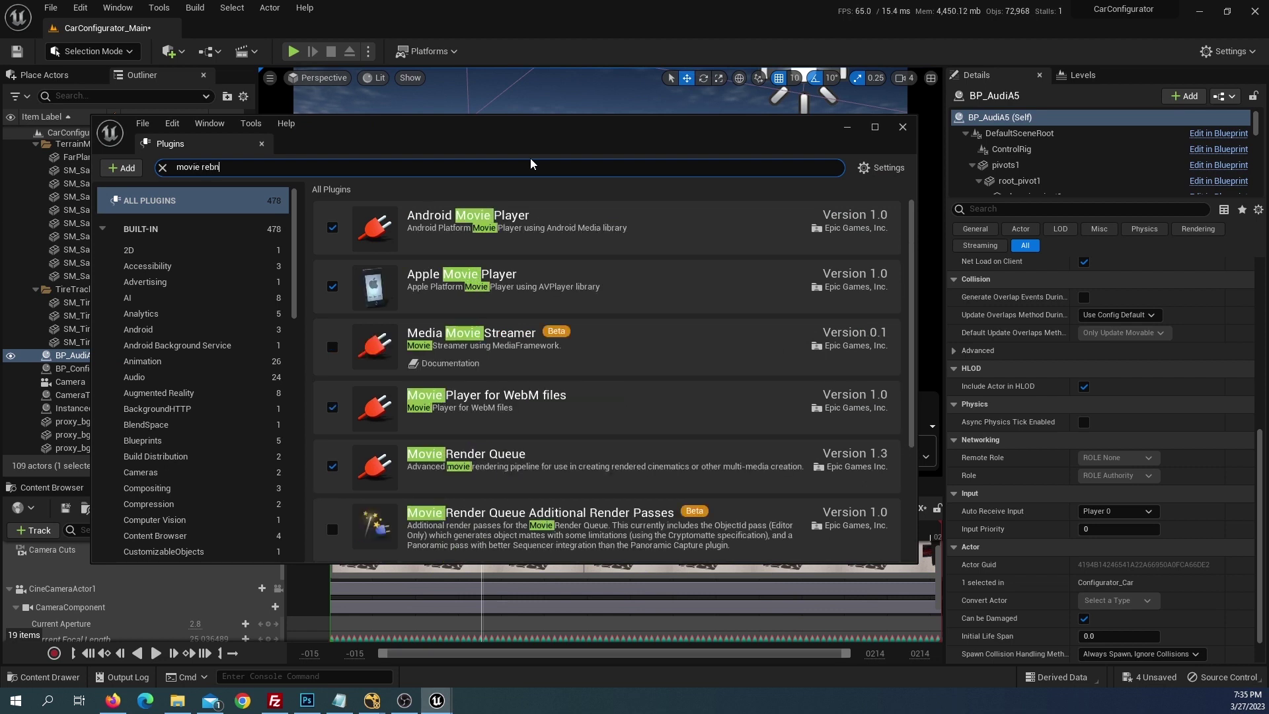
pyautogui.press('BackSpace')
pyautogui.press('BackSpace')
pyautogui.write('nde')
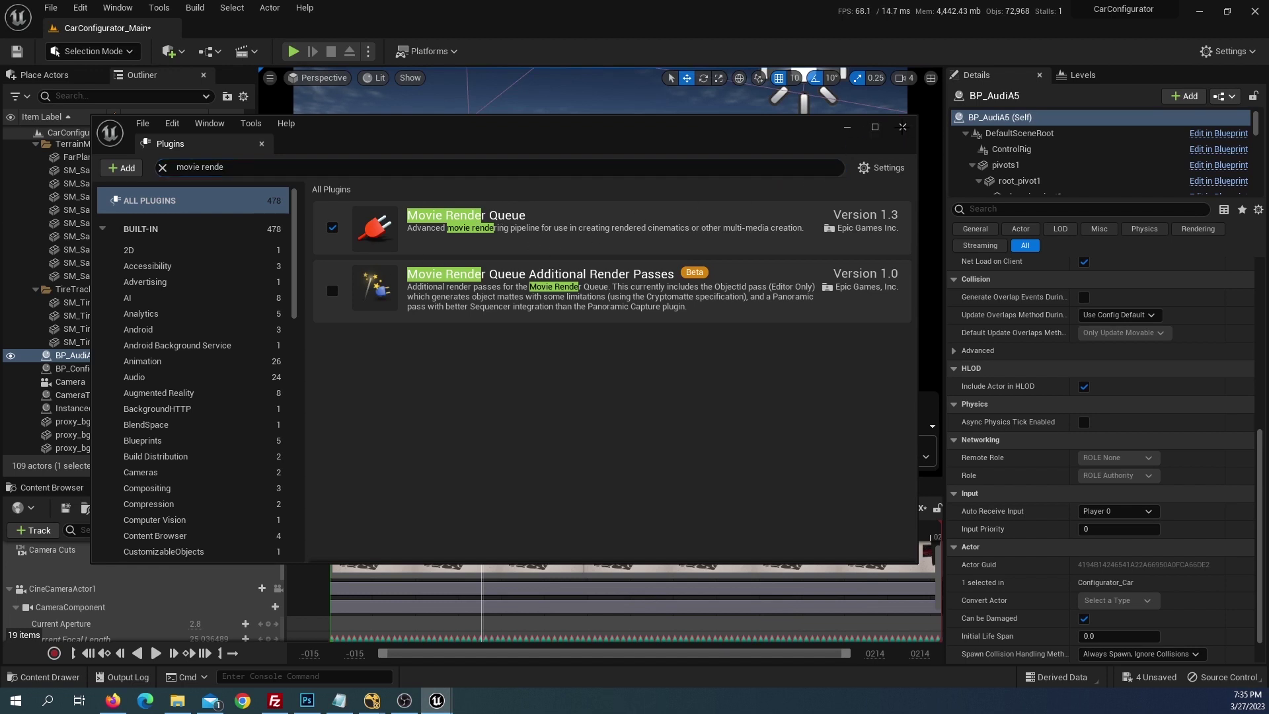
pyautogui.click(903, 126)
pyautogui.click(118, 8)
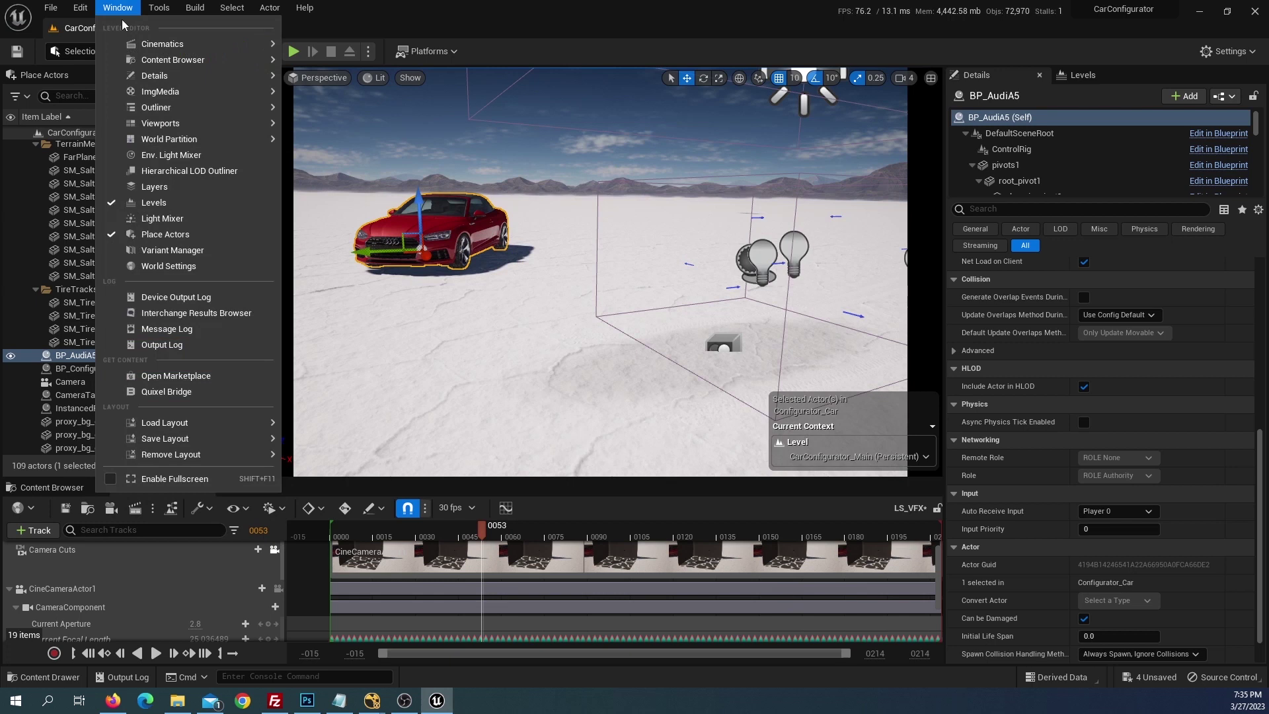
# - Add an LS_VFX job to the Movie Render Queue and bring up its render settings
pyautogui.moveTo(255, 43)
pyautogui.click(345, 62)
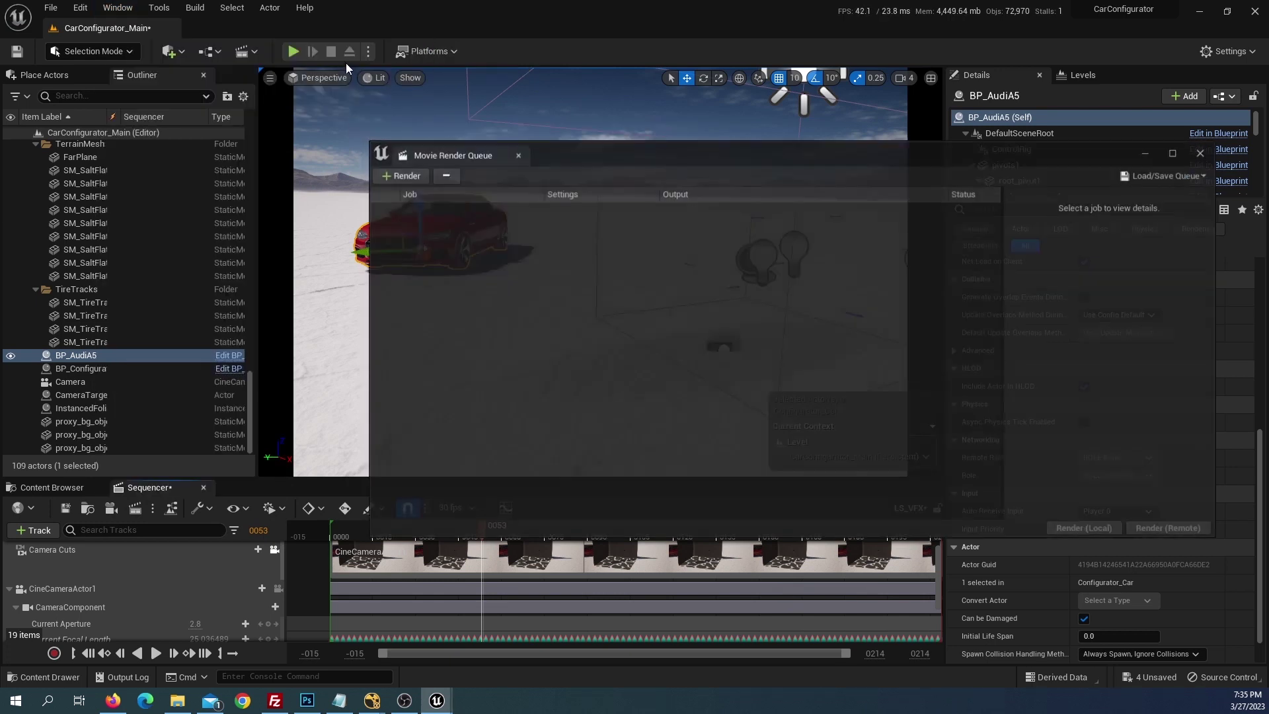
pyautogui.click(397, 177)
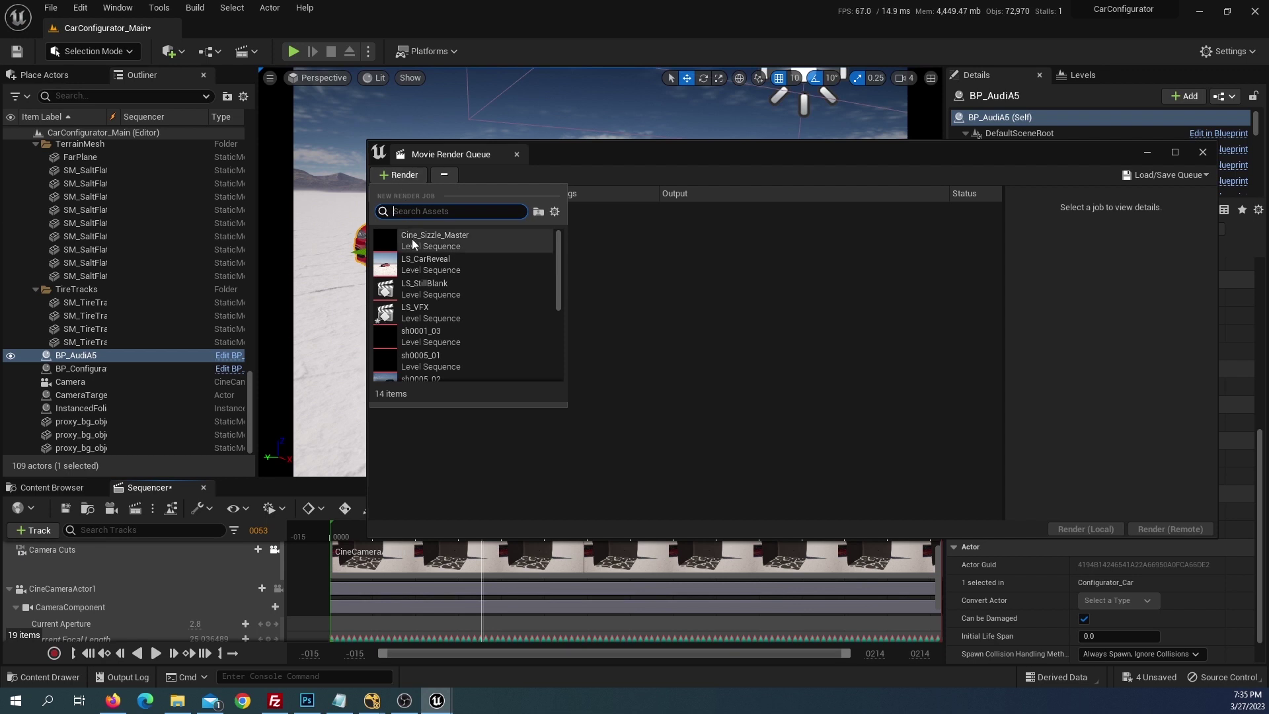
pyautogui.click(423, 314)
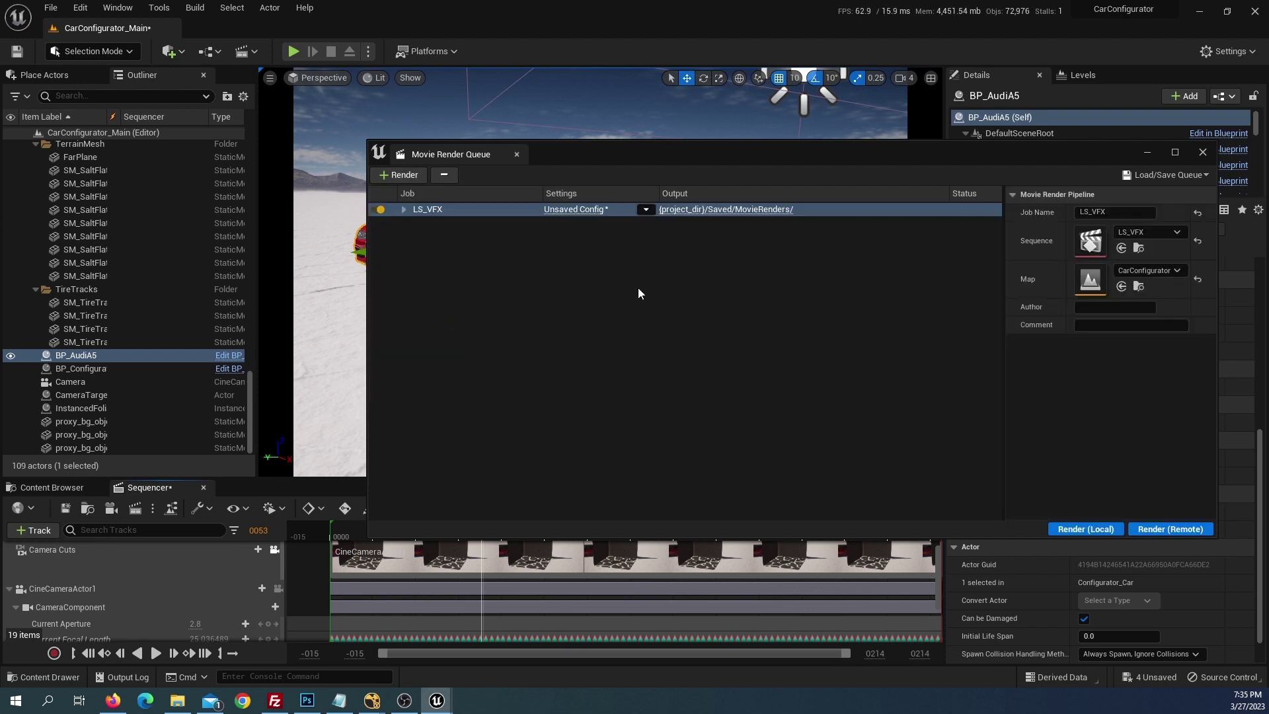
pyautogui.click(574, 208)
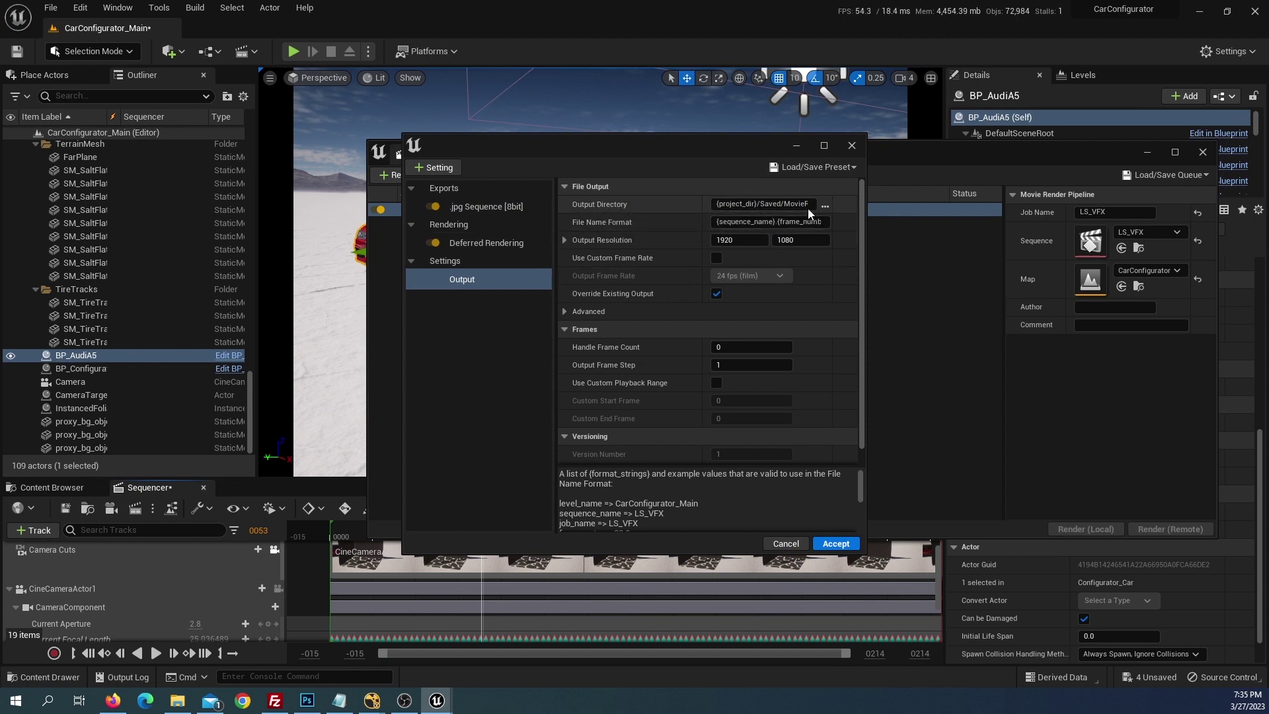
# - Set the job's output directory to a new 'render' folder inside VFXNukeUE
pyautogui.click(826, 205)
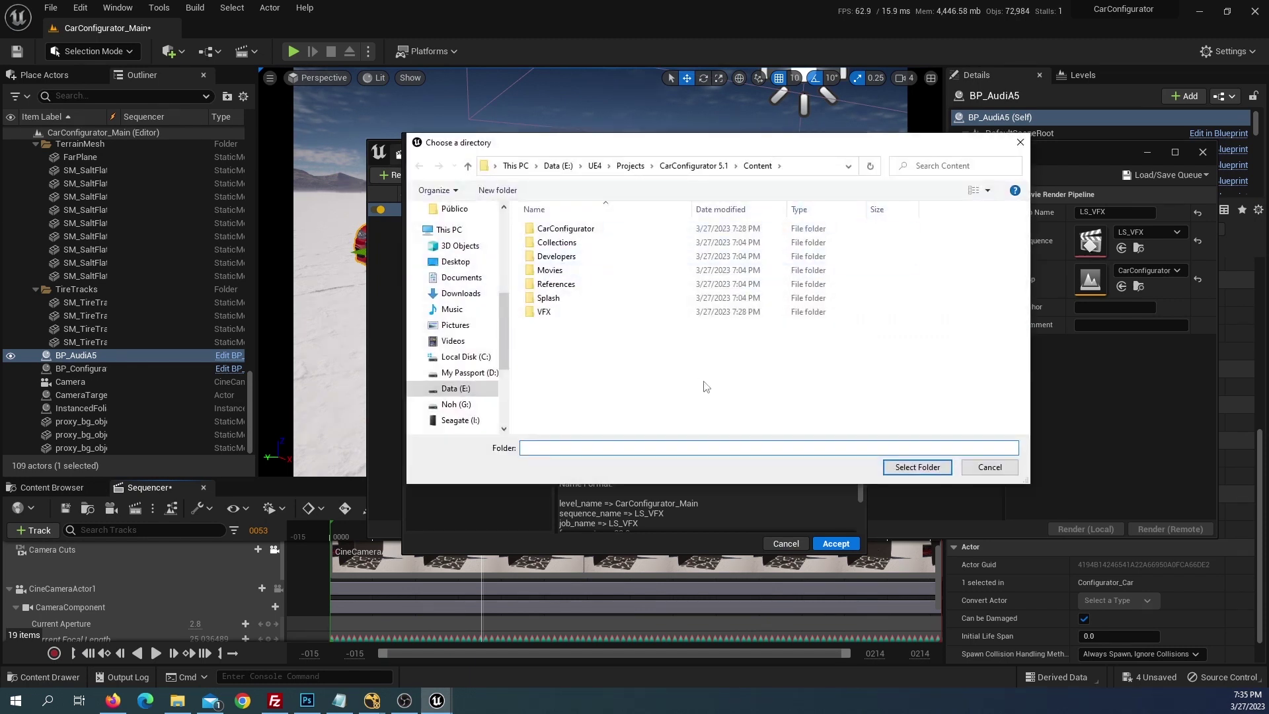
pyautogui.write('E:\\Proyectos\\Opalo\\VFXNukeUE')
pyautogui.click(918, 467)
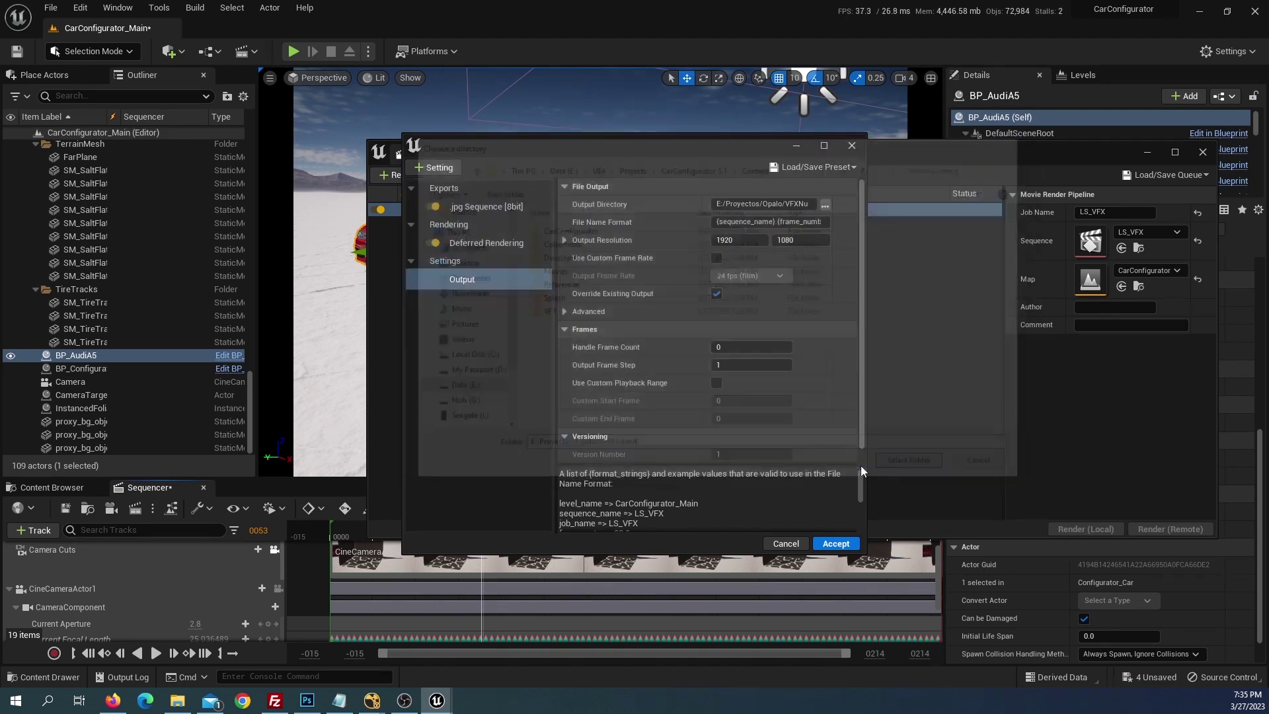
pyautogui.click(825, 205)
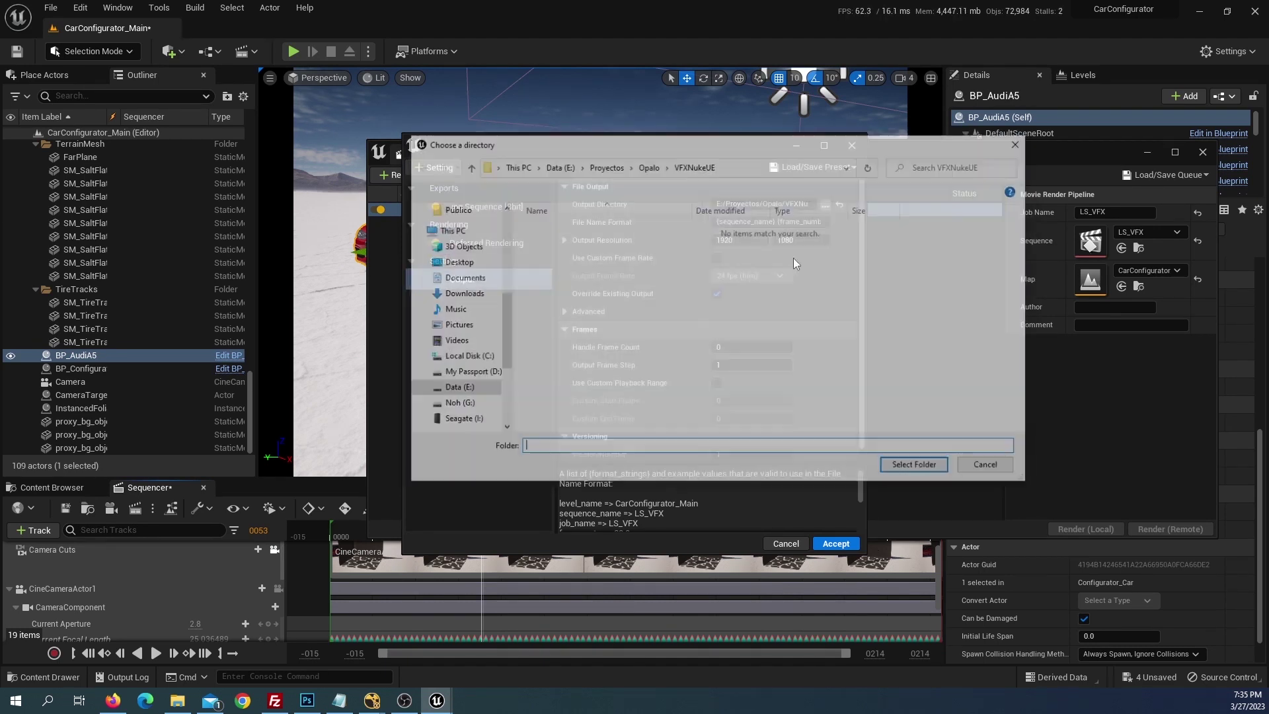
pyautogui.click(732, 166)
pyautogui.press('Return')
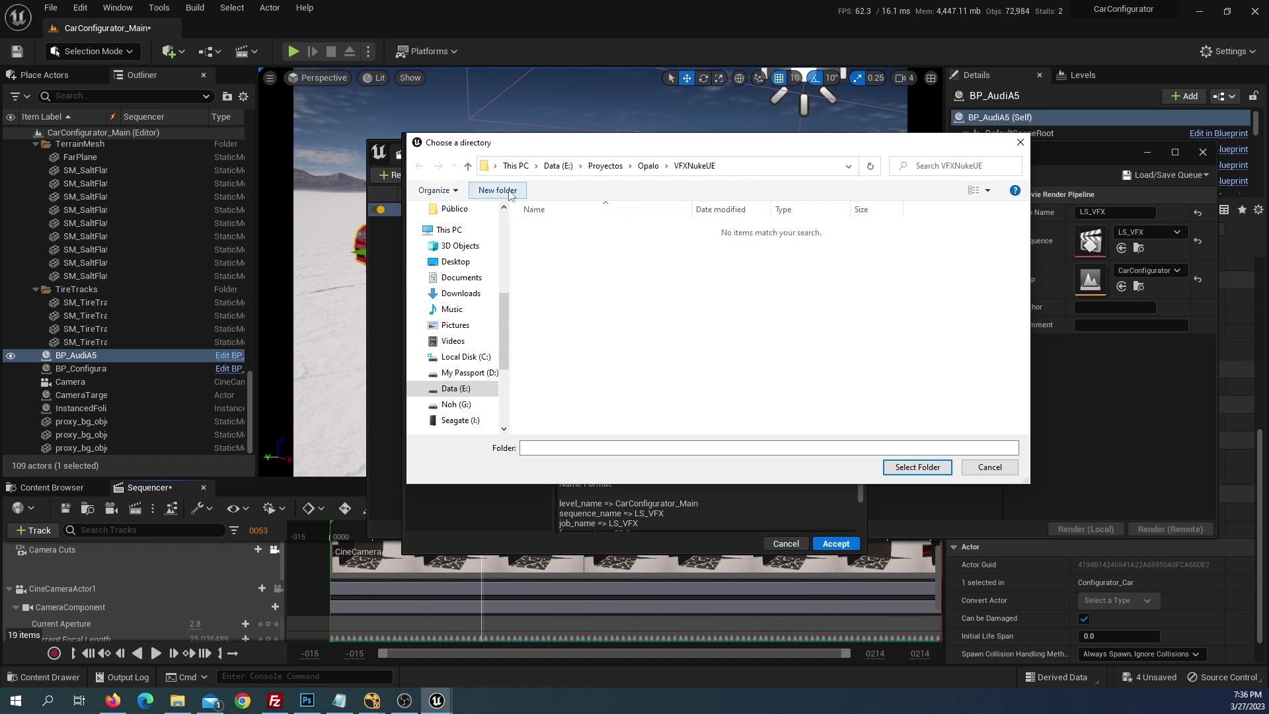
pyautogui.click(509, 192)
pyautogui.write('render')
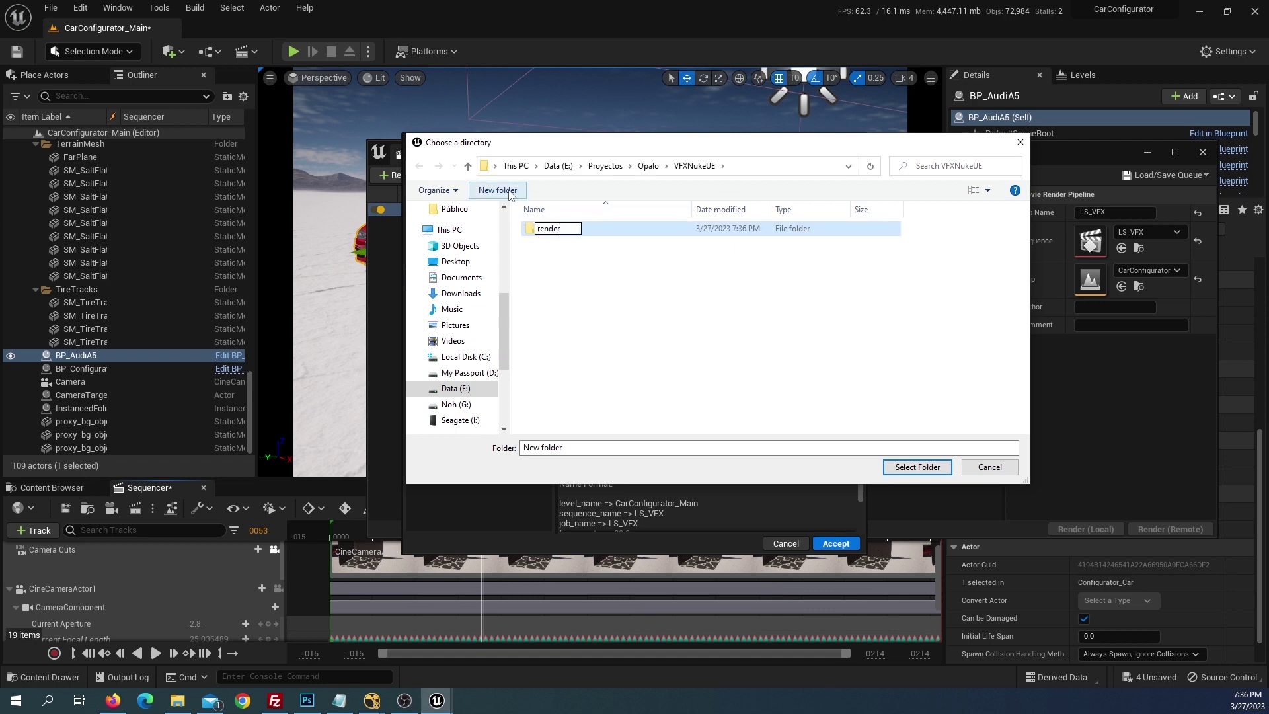
pyautogui.press('Return')
pyautogui.press('Return')
pyautogui.press('Return')
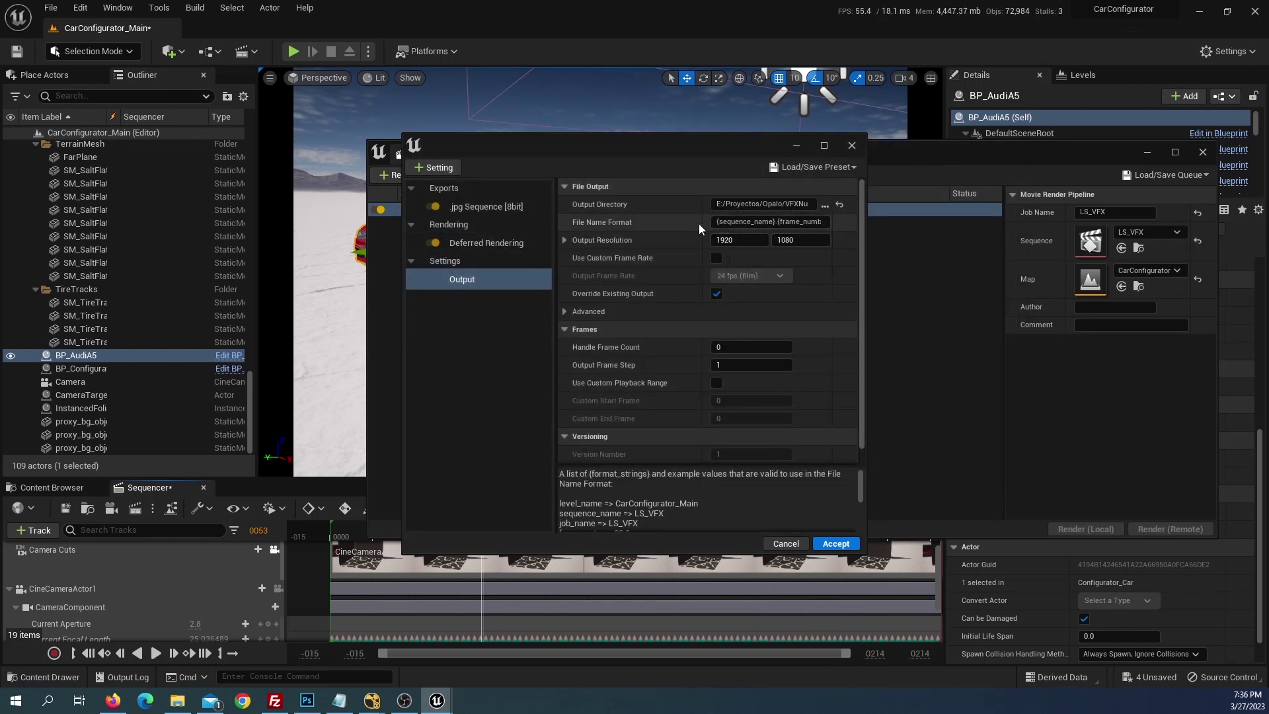
# - Enable a custom output frame rate of 30 fps for the LS_VFX render
pyautogui.click(716, 258)
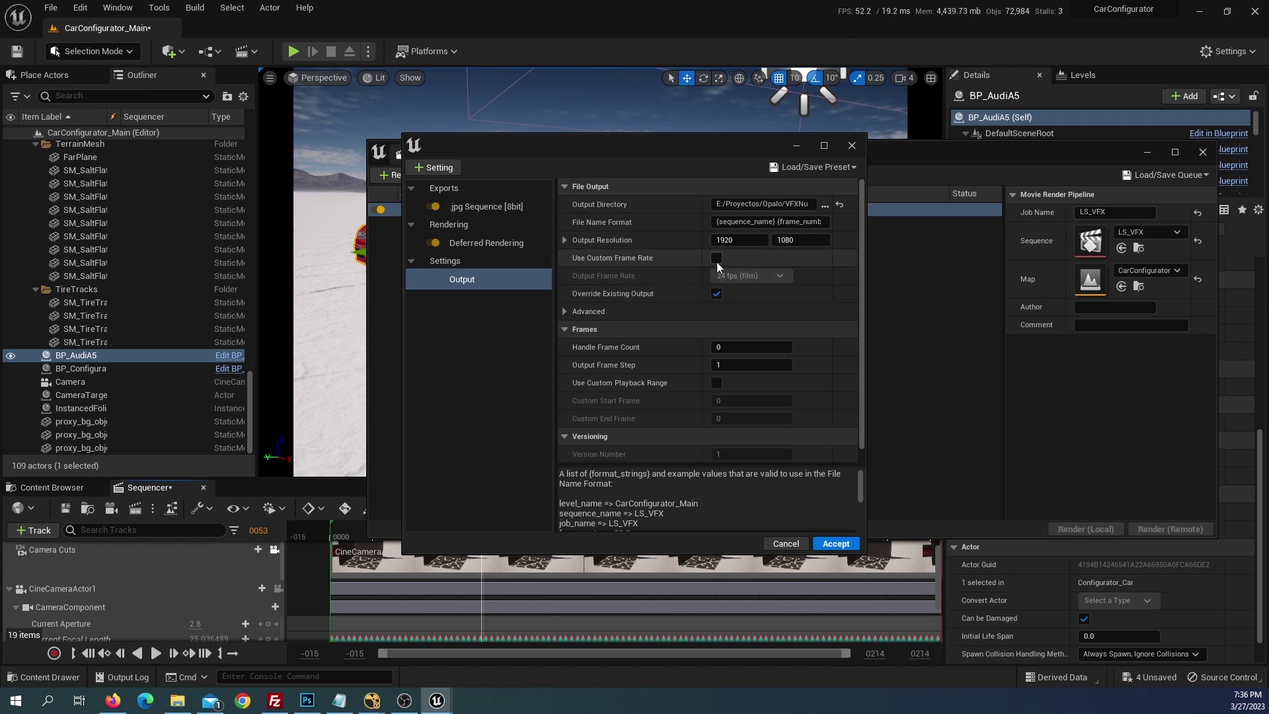
pyautogui.click(755, 275)
pyautogui.click(757, 350)
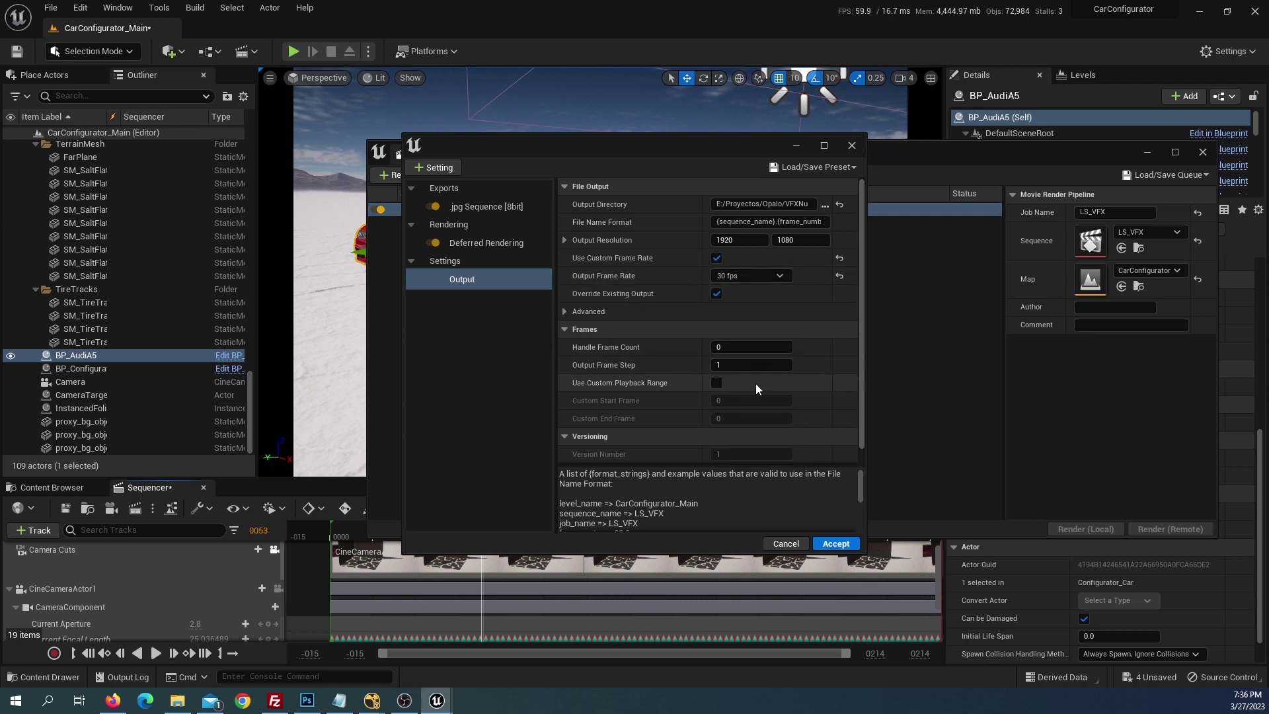
# - Replace the .jpg Sequence output with .png Sequence [8bit] without alpha, and accept the settings
pyautogui.click(462, 210)
pyautogui.press('Delete')
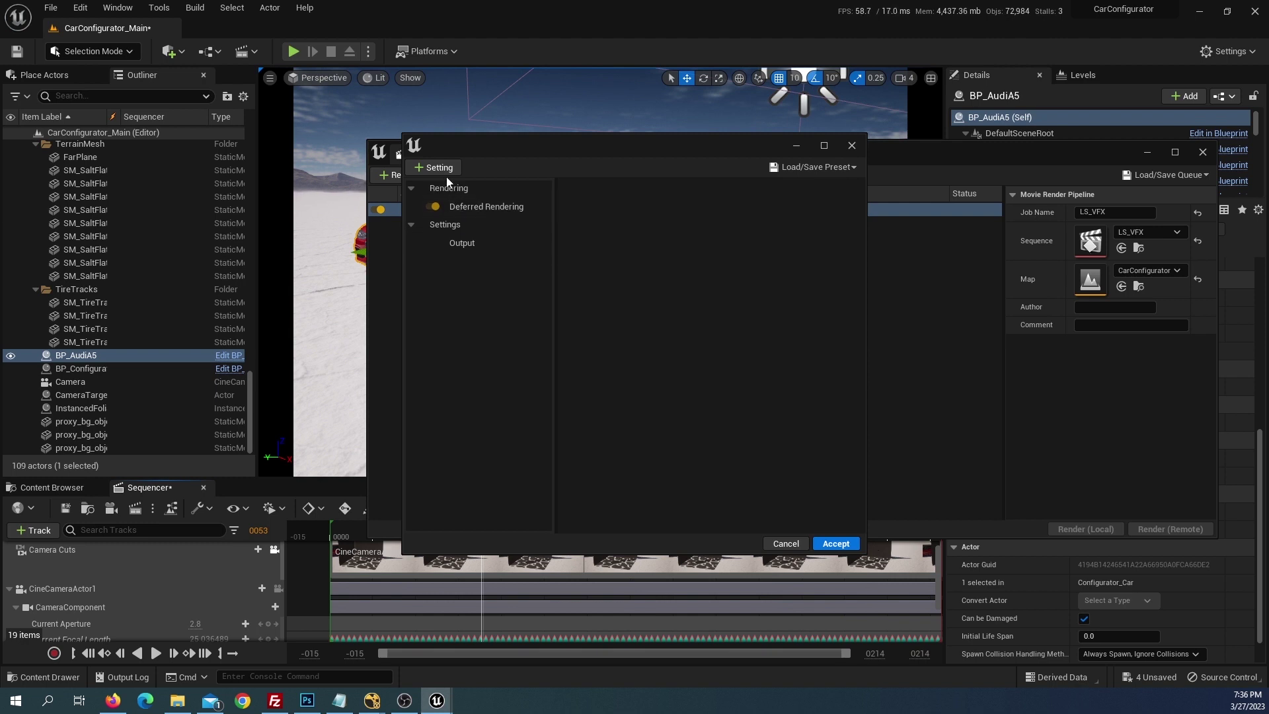
pyautogui.click(439, 166)
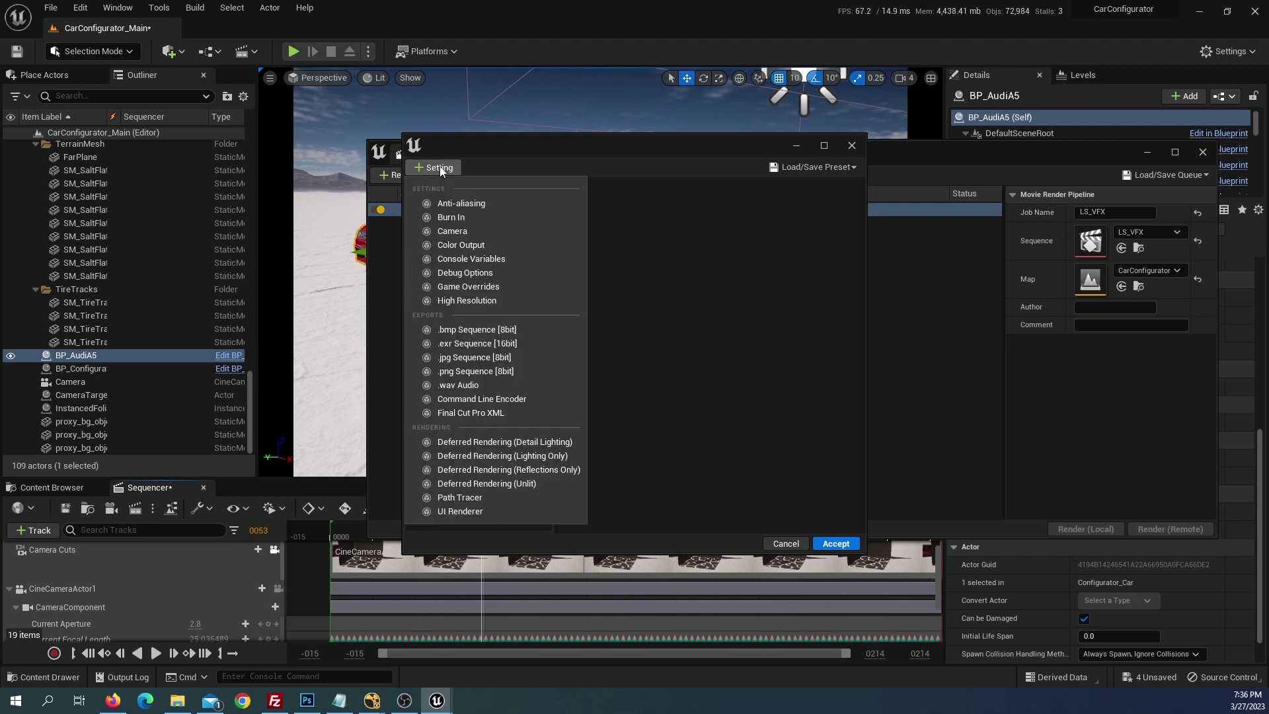
pyautogui.click(476, 371)
pyautogui.click(719, 206)
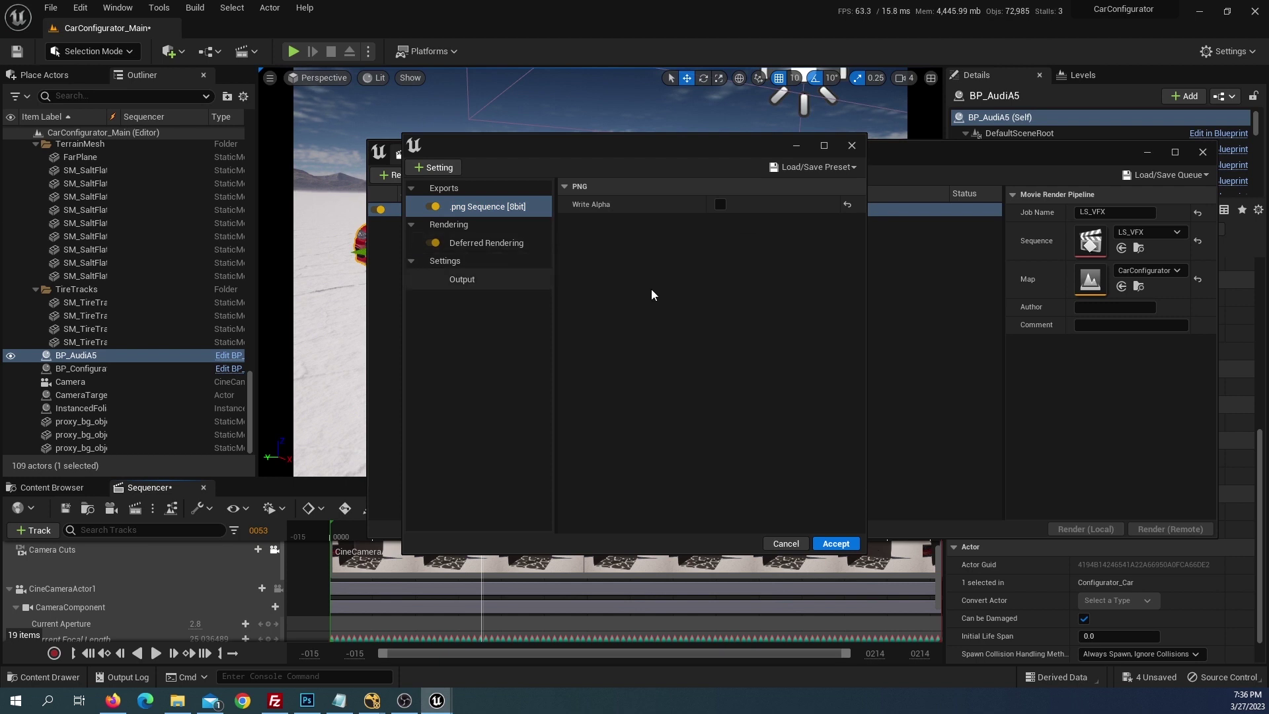
pyautogui.click(835, 543)
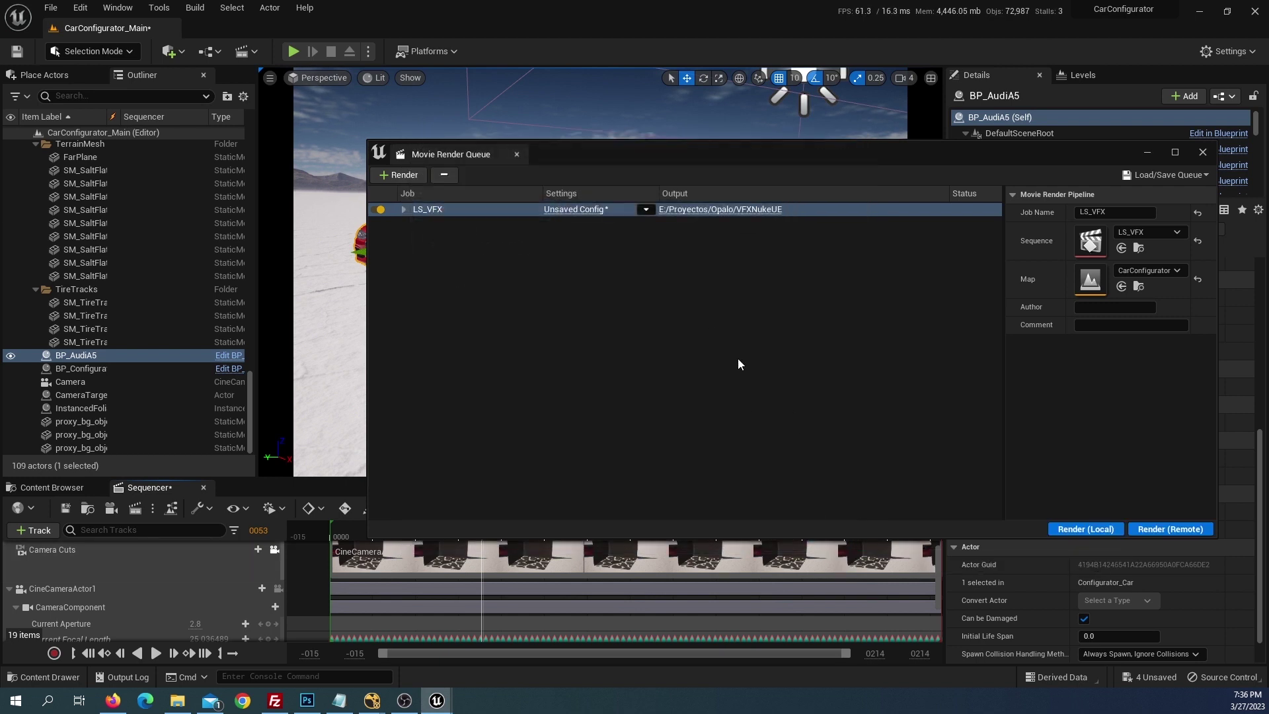
# - Render LS_VFX locally, then open the VFXNukeUE render output folder in File Explorer
pyautogui.click(1075, 529)
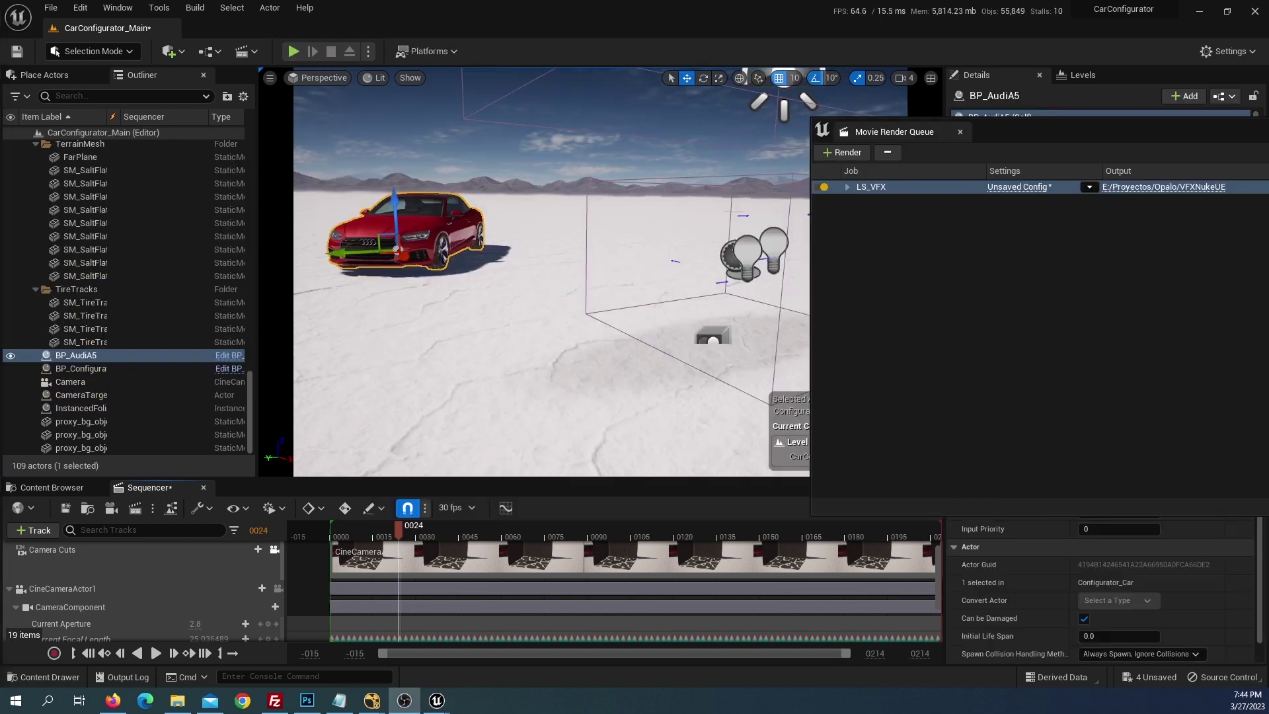
pyautogui.moveTo(1117, 132)
pyautogui.mouseDown()
pyautogui.moveTo(728, 279)
pyautogui.moveTo(679, 209)
pyautogui.mouseUp()
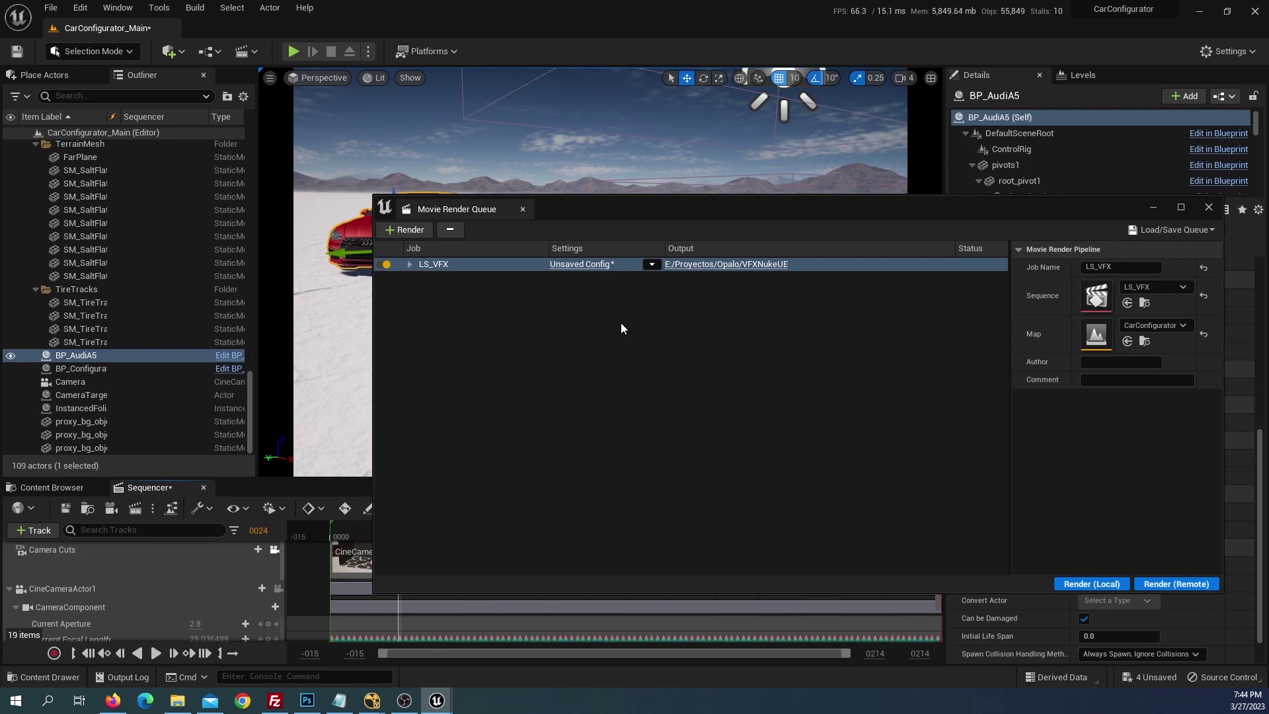
pyautogui.click(177, 701)
pyautogui.click(220, 162)
# - Open LS_VFX.0000.png in Photos and step forward through the rendered frames
pyautogui.doubleClick(221, 162)
pyautogui.doubleClick(225, 170)
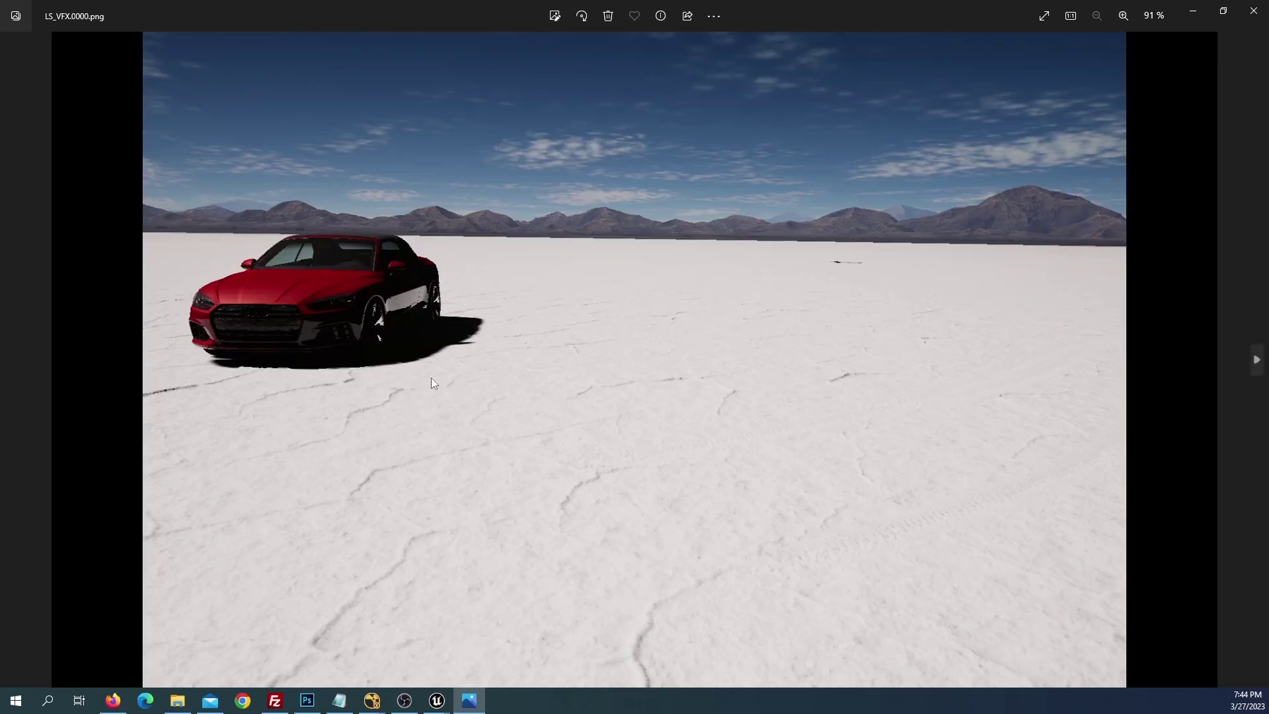
pyautogui.press('Right')
pyautogui.press('Right')
pyautogui.press('Right')
pyautogui.press('Right')
pyautogui.press('Right')
pyautogui.press('Right')
pyautogui.press('Right')
pyautogui.press('Right')
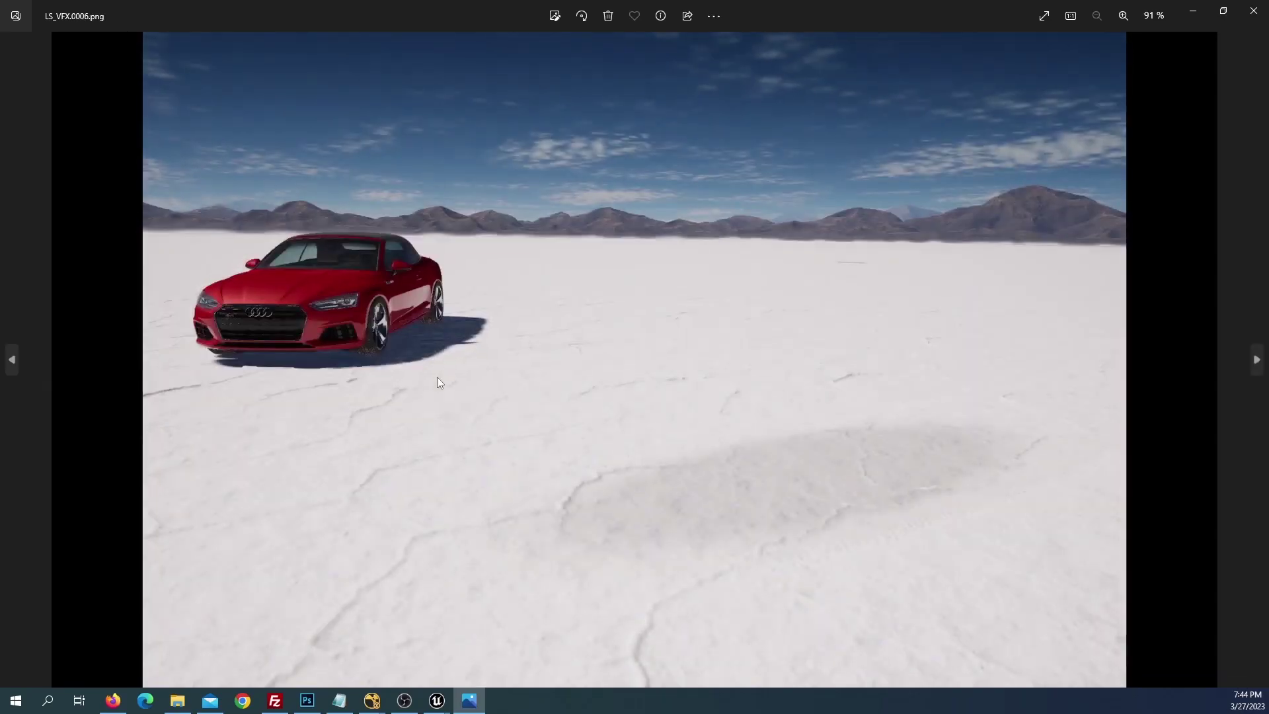
pyautogui.press('Right')
pyautogui.press('Right')
pyautogui.press('Right')
pyautogui.press('Right')
pyautogui.press('Right')
pyautogui.press('Right')
pyautogui.press('Right')
pyautogui.press('Right')
pyautogui.press('Right')
pyautogui.press('Right')
pyautogui.press('Right')
pyautogui.press('Right')
pyautogui.press('Right')
pyautogui.press('Right')
pyautogui.press('Right')
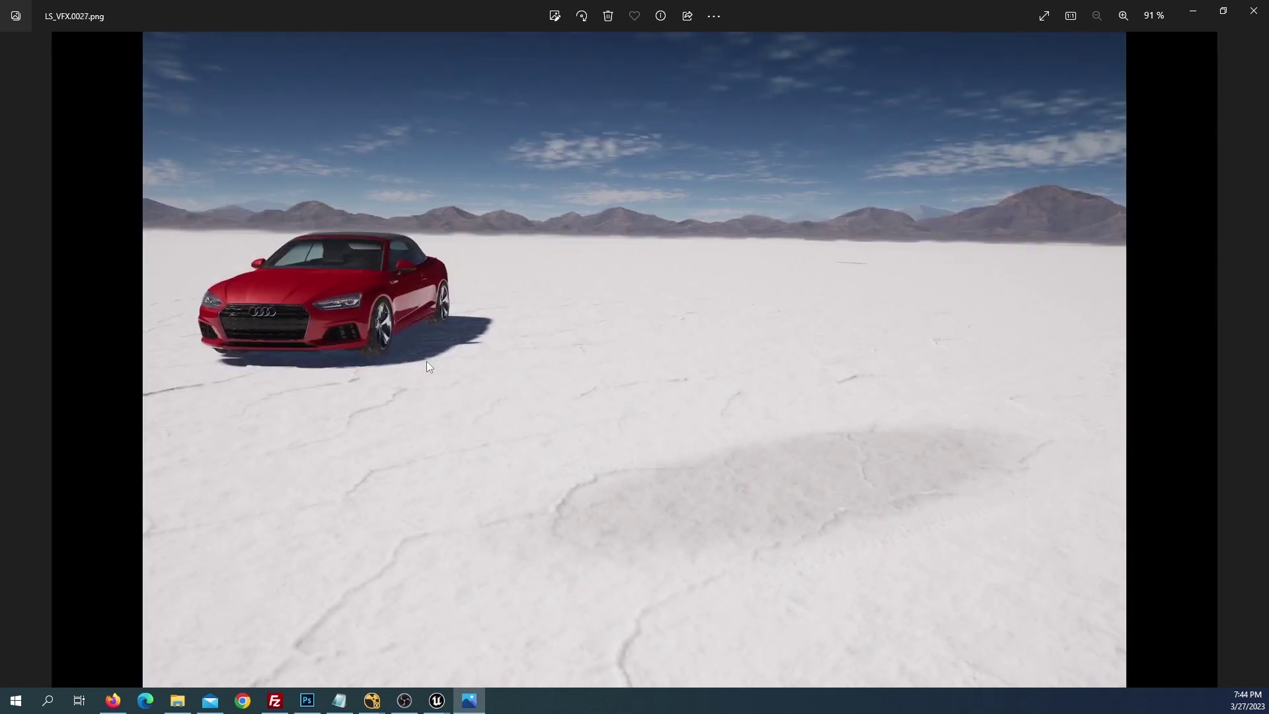
# - Close Photos and return to the NukeX comp, panning the Node Graph
pyautogui.click(1254, 11)
pyautogui.moveTo(372, 701)
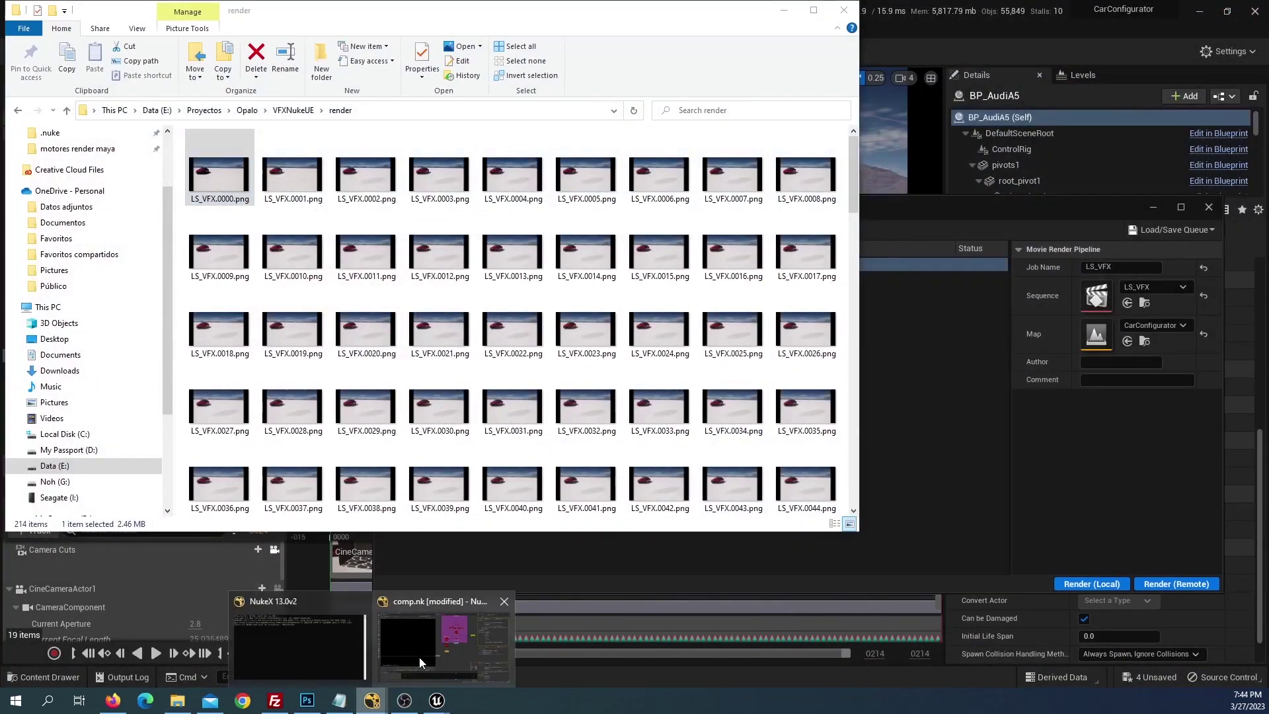
pyautogui.click(419, 657)
pyautogui.moveTo(841, 368); pyautogui.dragTo(906, 378)
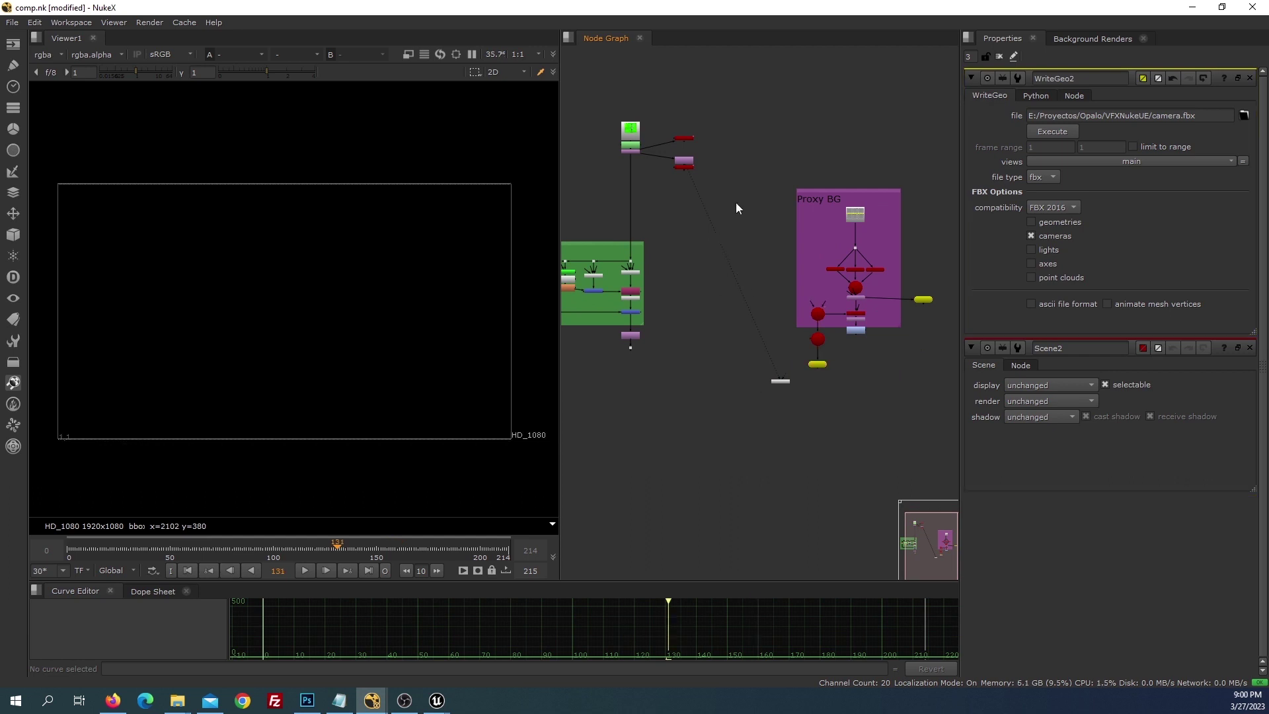
# - Read in the LS_VFX frame sequence as Read1 and play it back to frame 56
pyautogui.press('r')
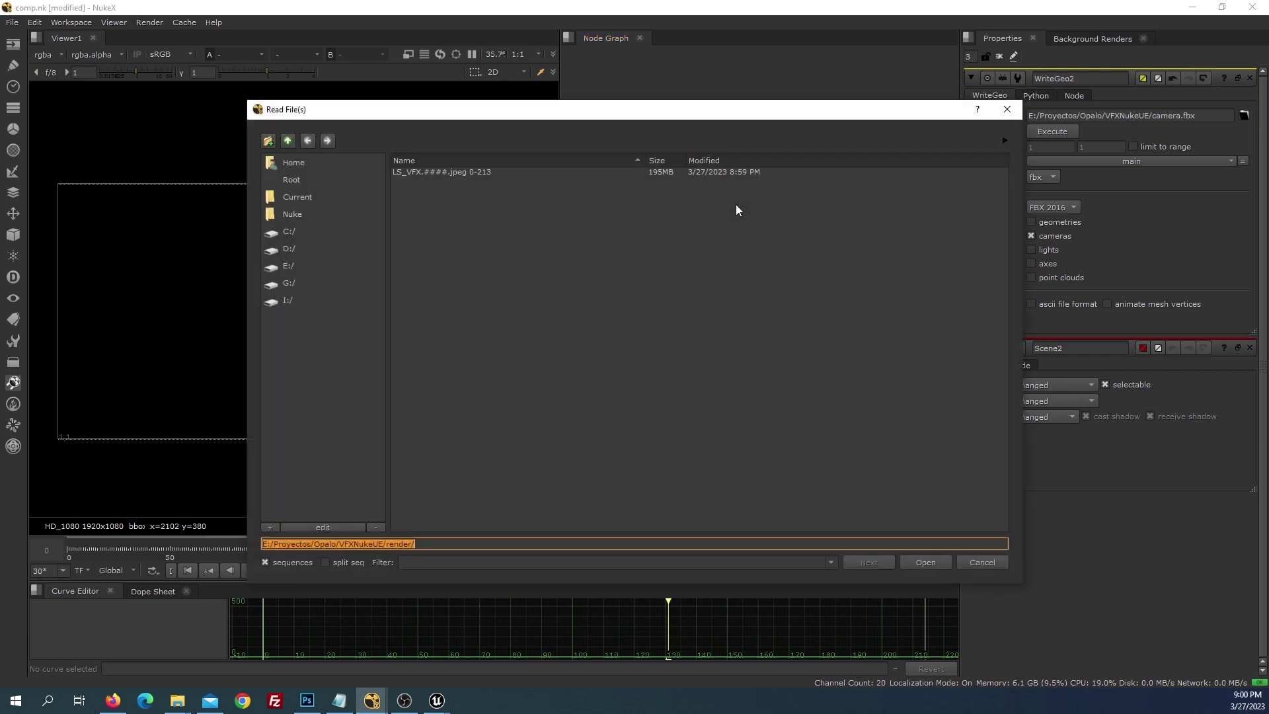
pyautogui.doubleClick(458, 172)
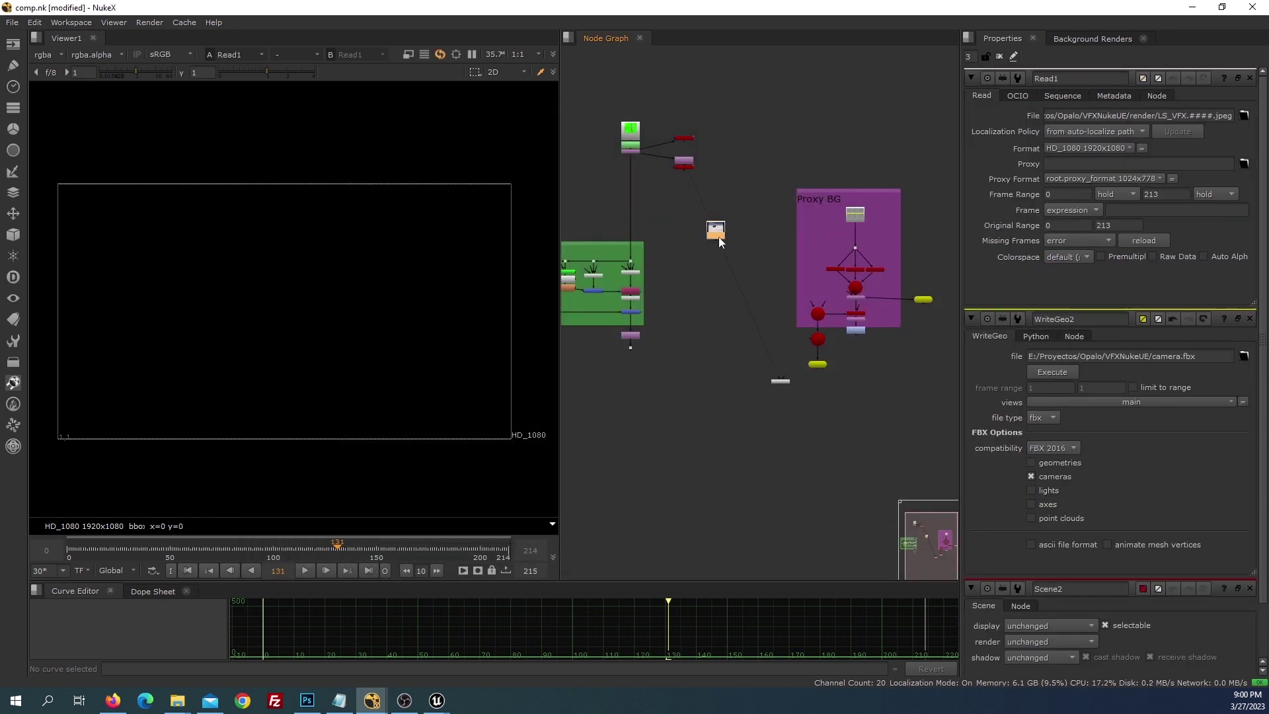
pyautogui.click(719, 237)
pyautogui.click(309, 570)
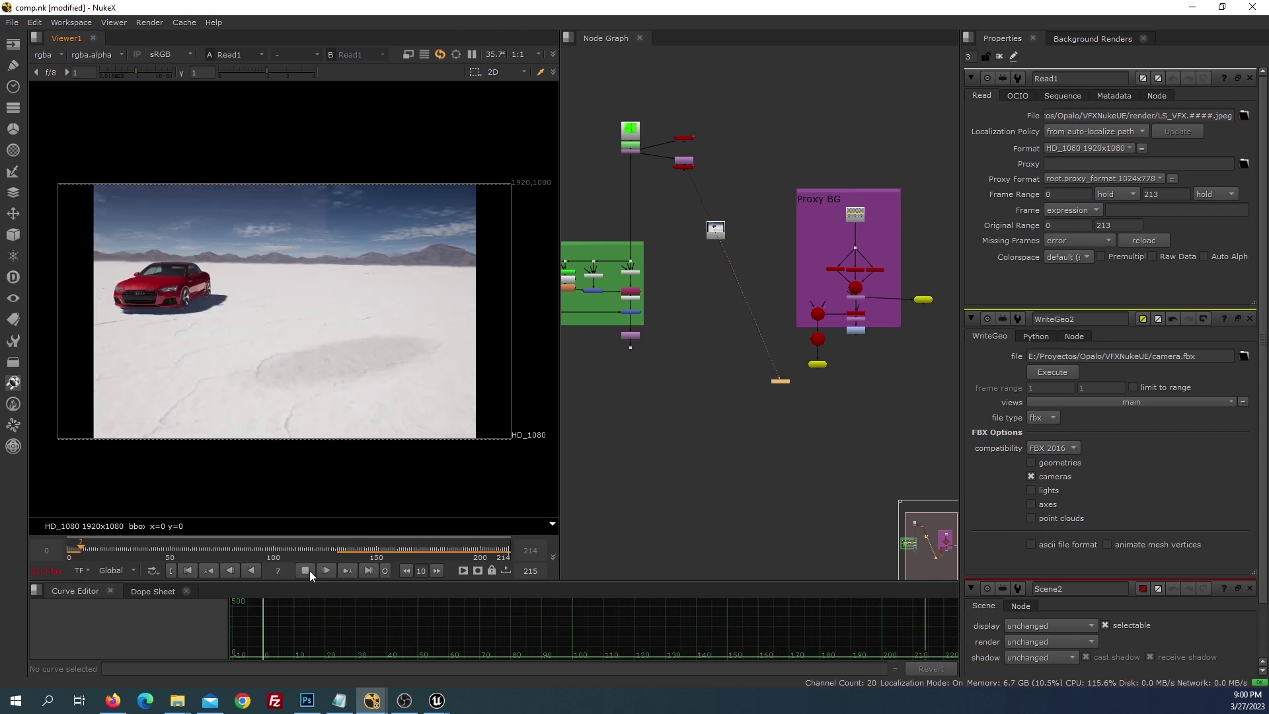
pyautogui.click(309, 573)
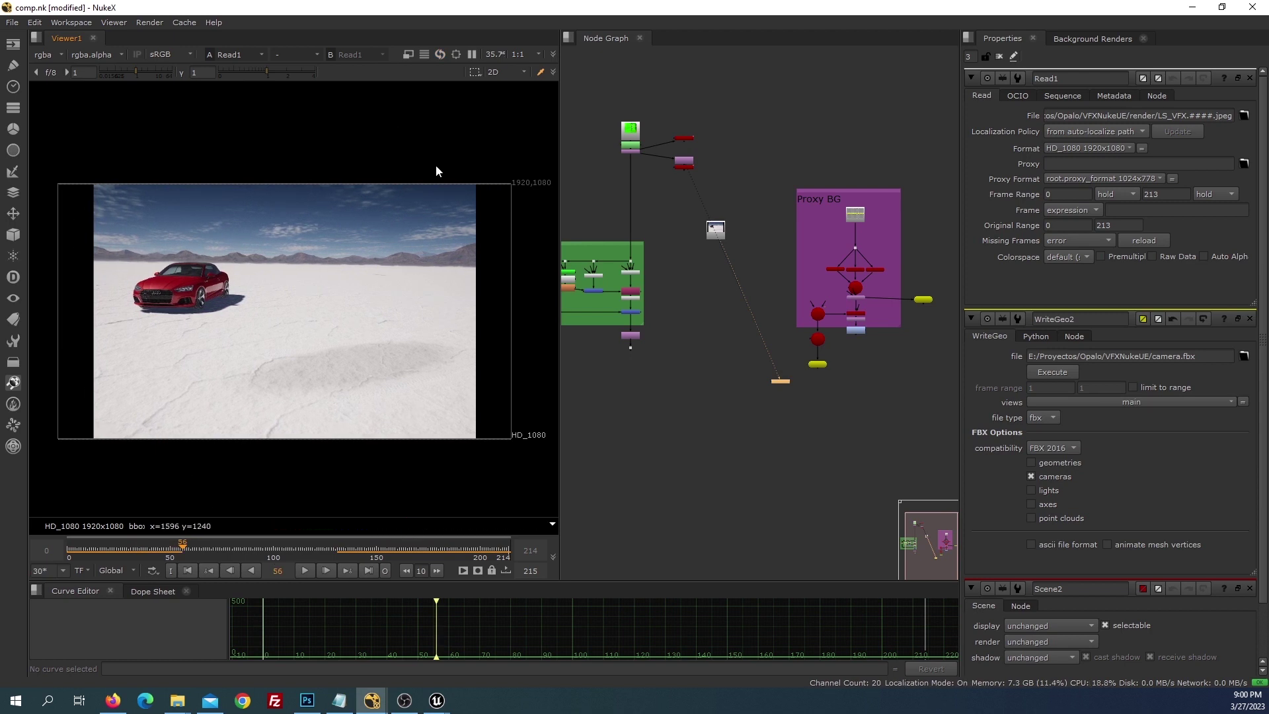
# - Check Camera2's Projection tab: 25.03 focal length, 36×24 aperture
pyautogui.scroll(1, 719, 325)
pyautogui.scroll(2, 720, 325)
pyautogui.doubleClick(827, 350)
pyautogui.click(1037, 95)
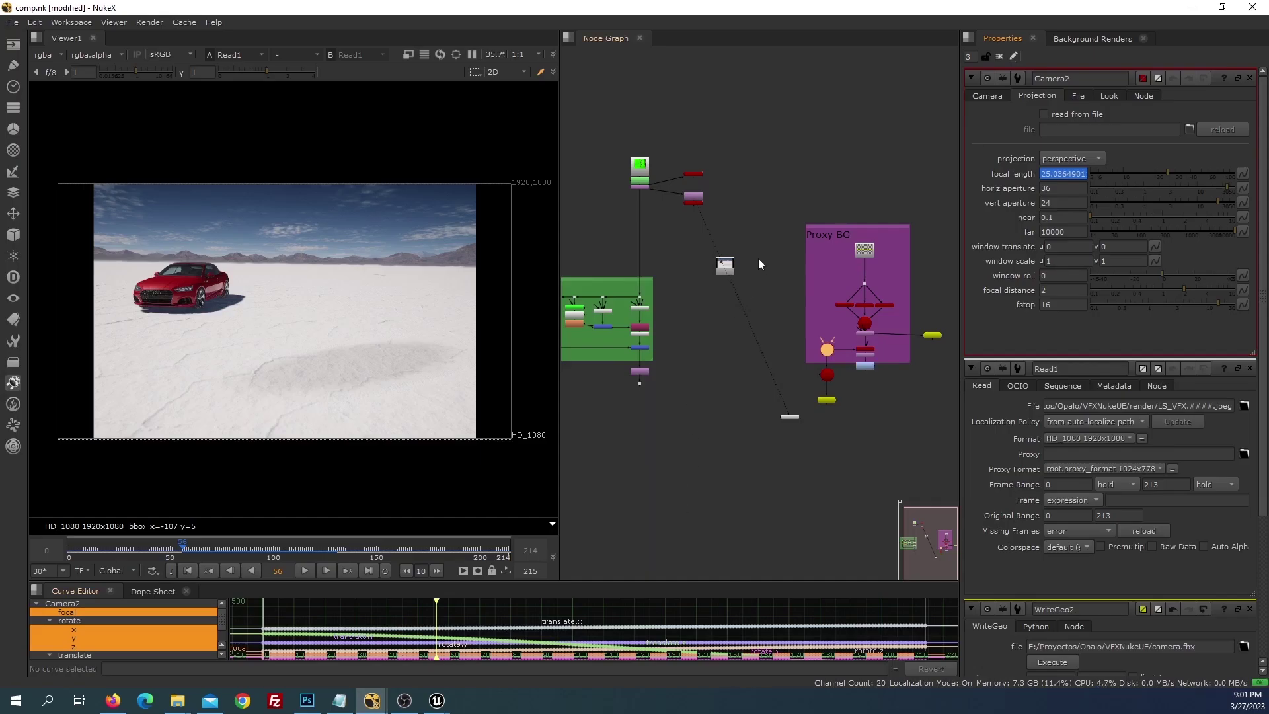
# - Deselect the camera node and open the comp's Project Settings with S
pyautogui.click(800, 183)
pyautogui.press('s')
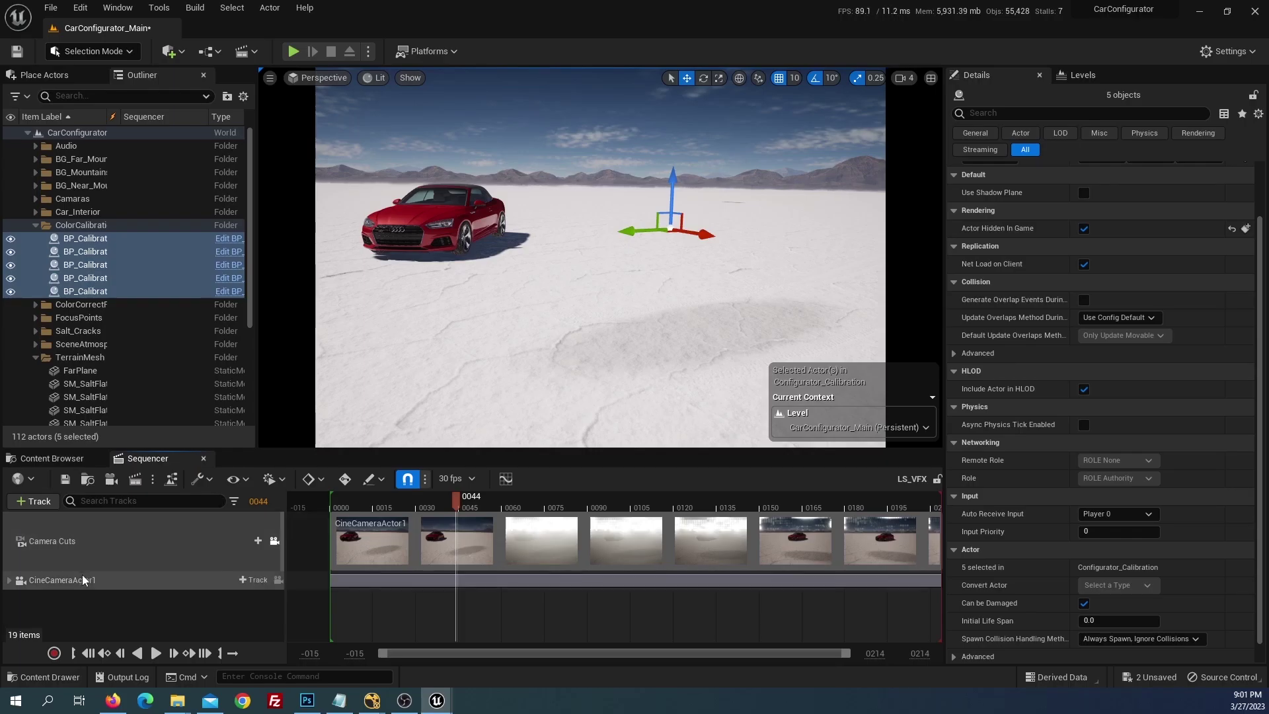
# - Set CineCameraActor1's crop to 1.77 (16:9), unlock the camera view, and open Movie Render Queue
pyautogui.click(84, 580)
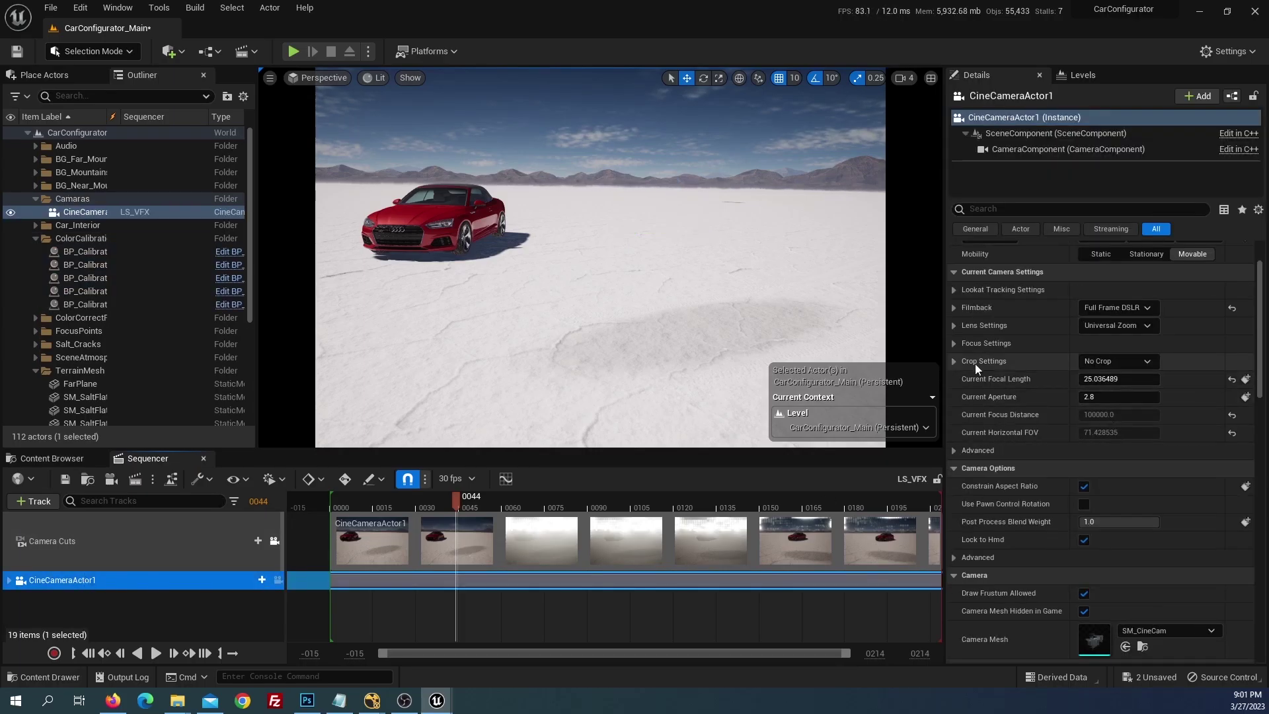
pyautogui.click(1146, 366)
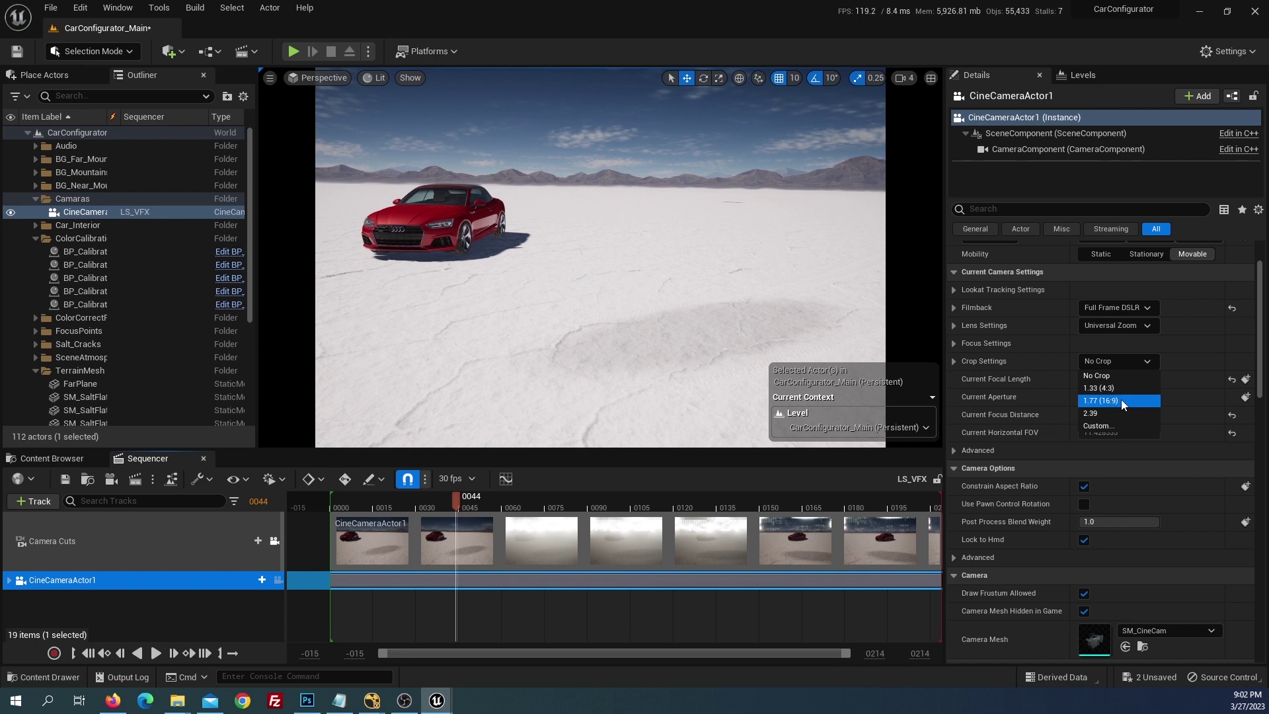
pyautogui.click(1121, 401)
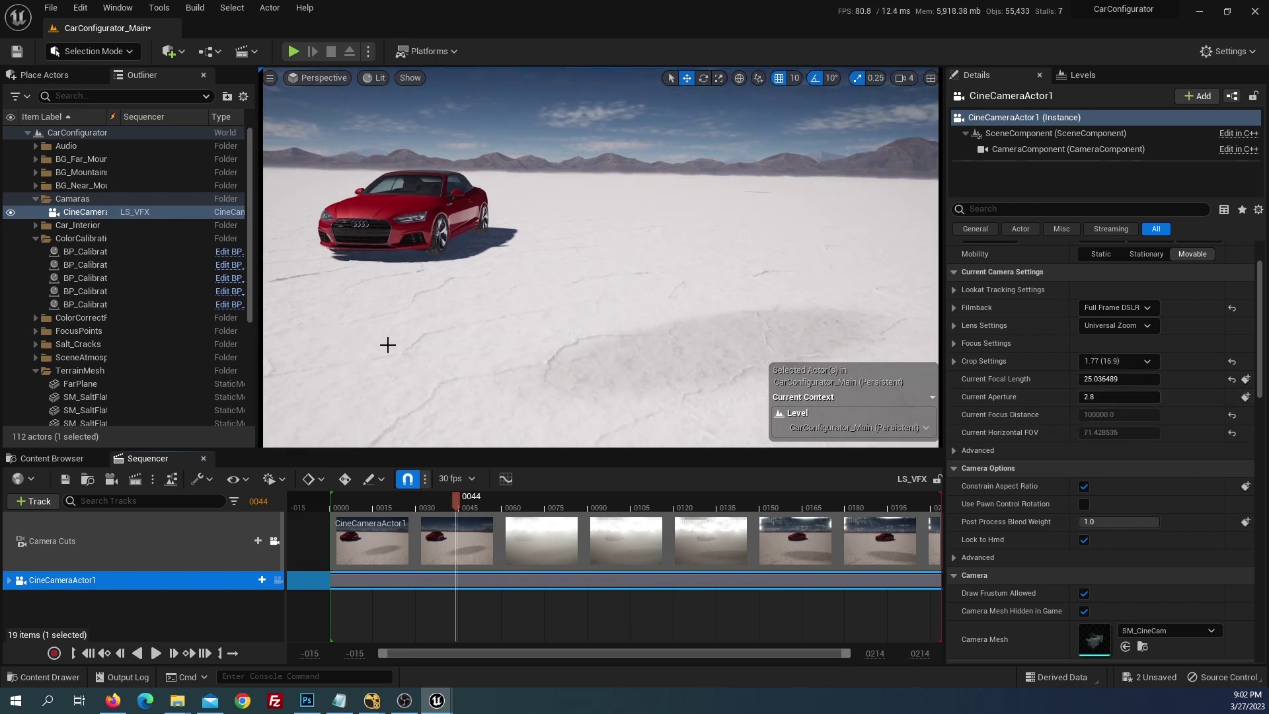
pyautogui.click(275, 542)
pyautogui.click(134, 478)
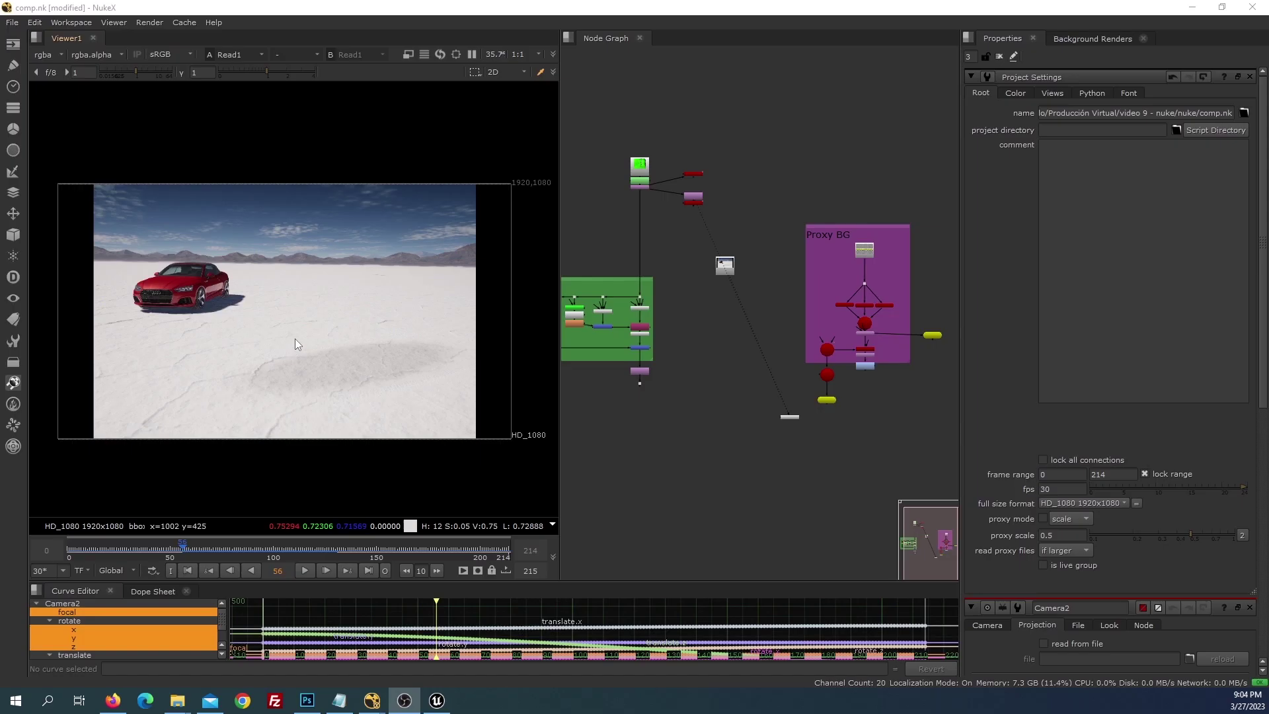
# - Reload Read1 to pick up the re-rendered 16:9 LS_VFX frames
pyautogui.click(729, 272)
pyautogui.doubleClick(728, 268)
pyautogui.click(1132, 237)
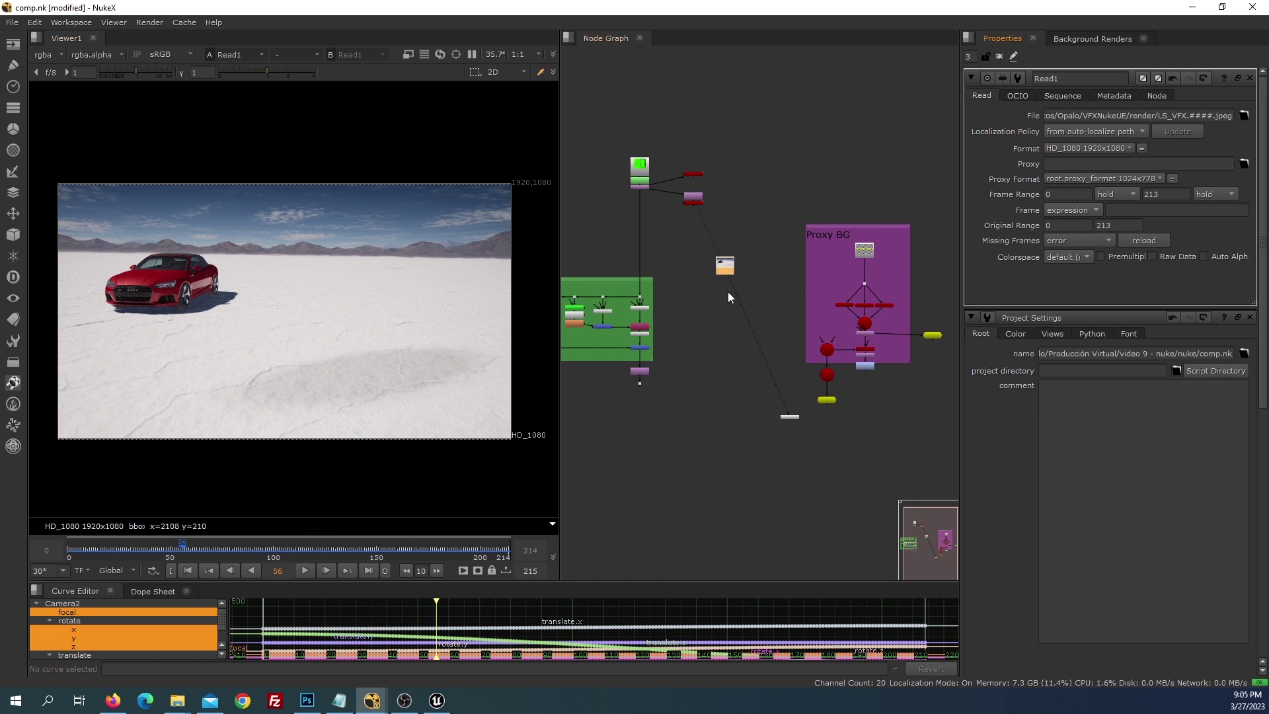
# - Reposition Read1 and add Merge1 below it
pyautogui.moveTo(728, 294); pyautogui.dragTo(719, 389)
pyautogui.moveTo(747, 310)
pyautogui.mouseDown()
pyautogui.moveTo(739, 302)
pyautogui.moveTo(739, 443)
pyautogui.mouseUp()
pyautogui.press('m')
# - Connect the keyed woman to Merge1's A input over the car background and play to frame 82
pyautogui.scroll(3, 733, 496)
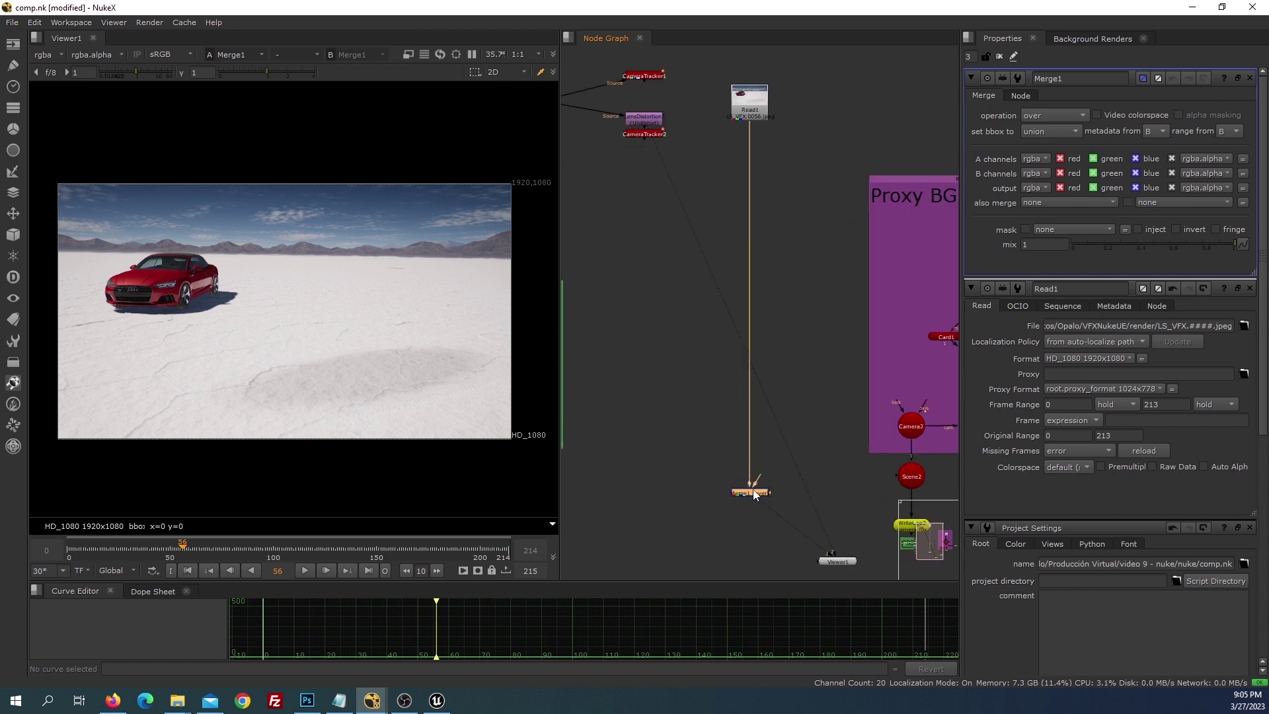
pyautogui.moveTo(746, 483); pyautogui.dragTo(608, 502)
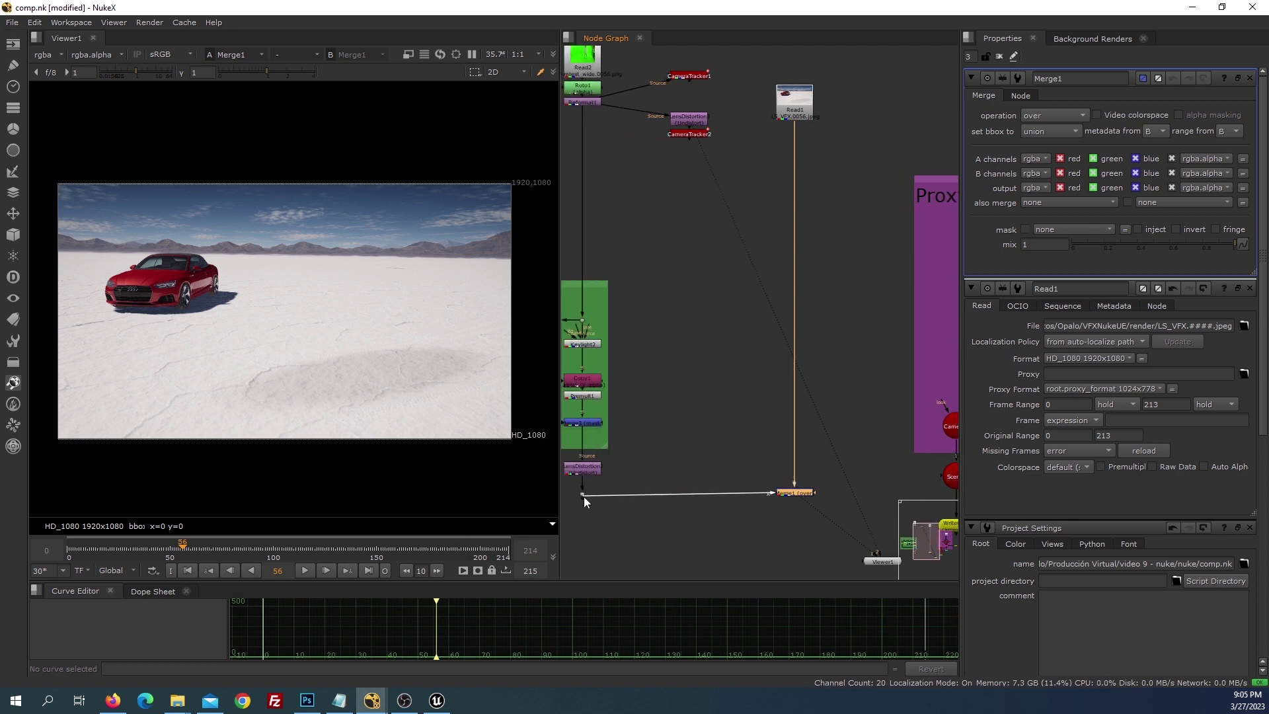
pyautogui.moveTo(585, 497); pyautogui.dragTo(584, 497)
pyautogui.moveTo(790, 494); pyautogui.dragTo(793, 496)
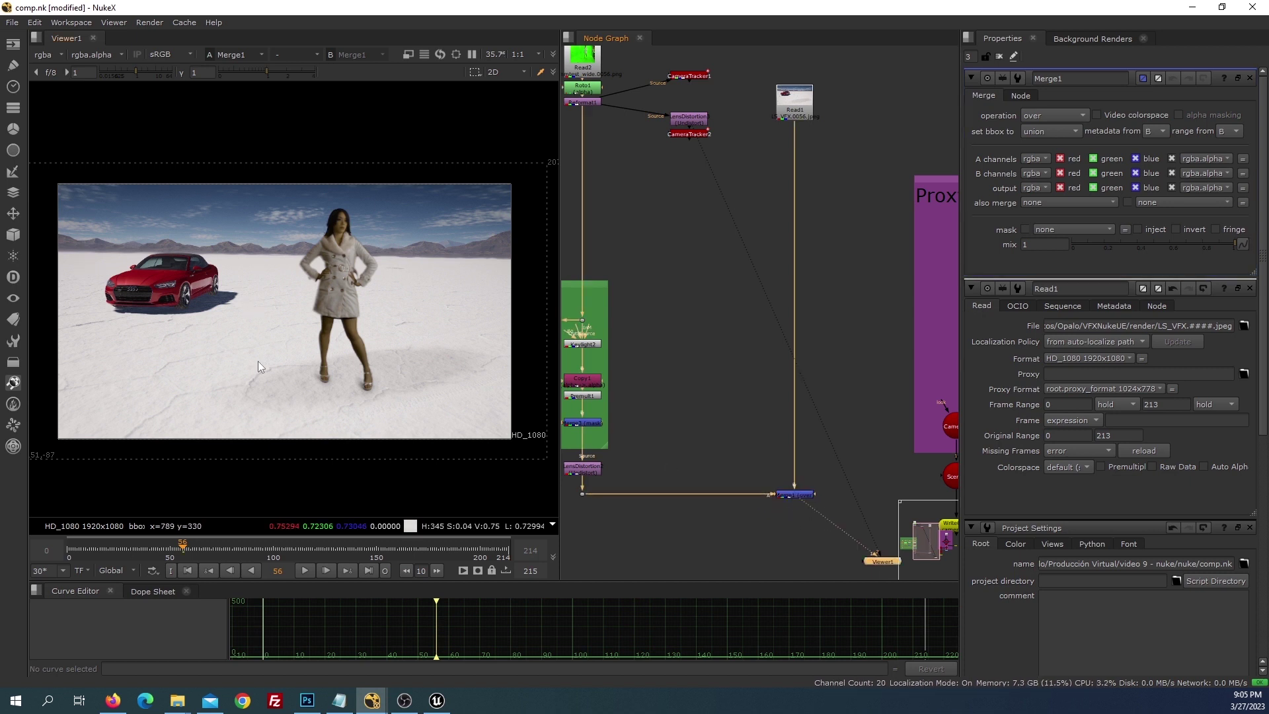
pyautogui.click(298, 568)
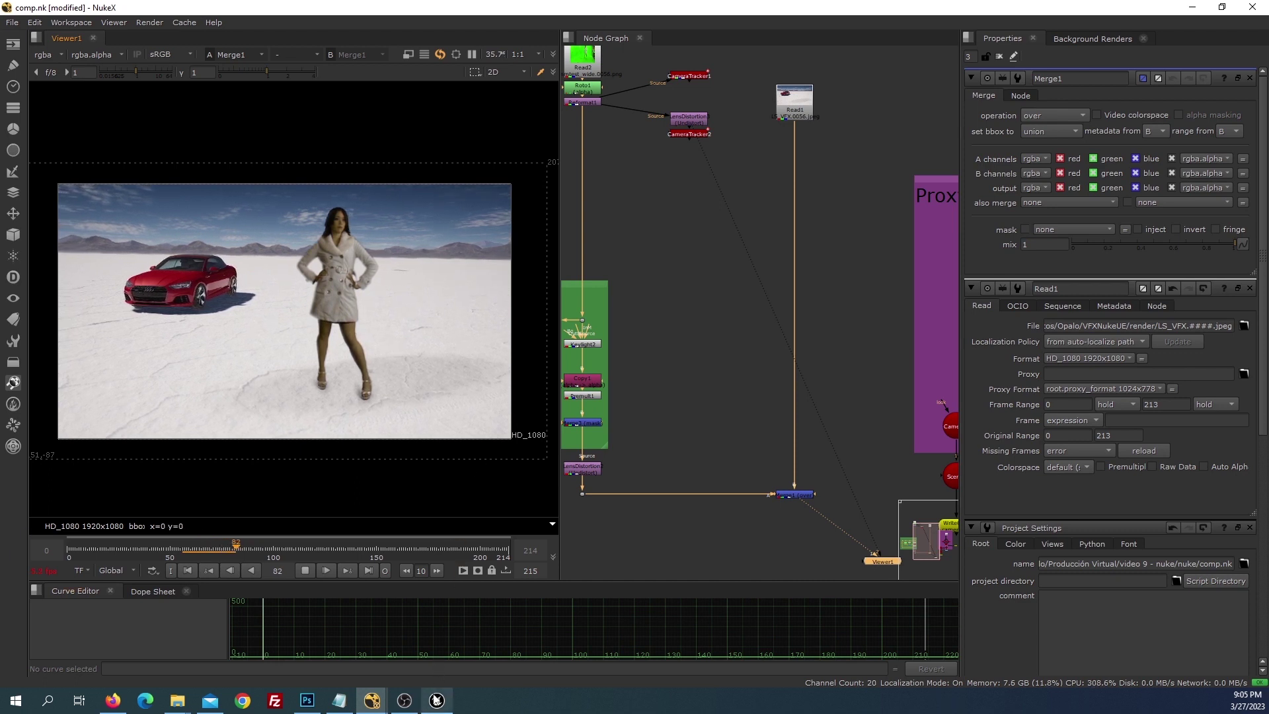
# - Return to Unreal Engine and close the Movie Render Queue window
pyautogui.click(436, 702)
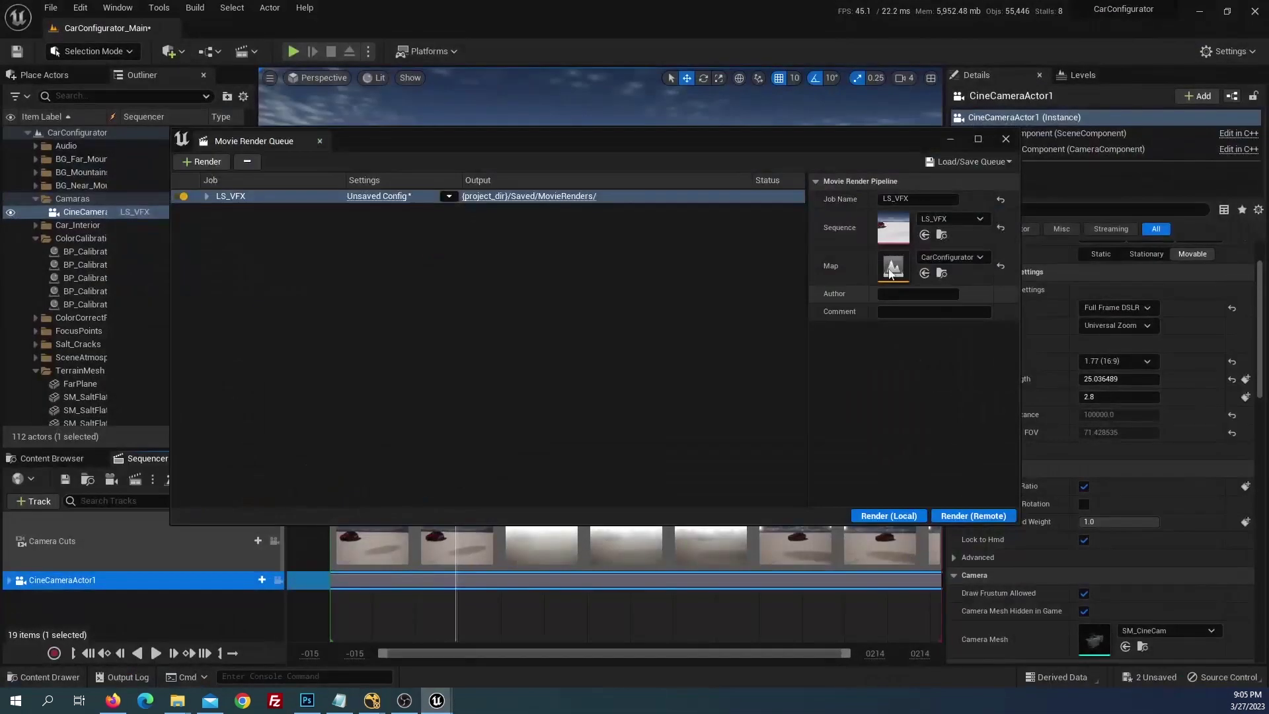
pyautogui.click(1000, 137)
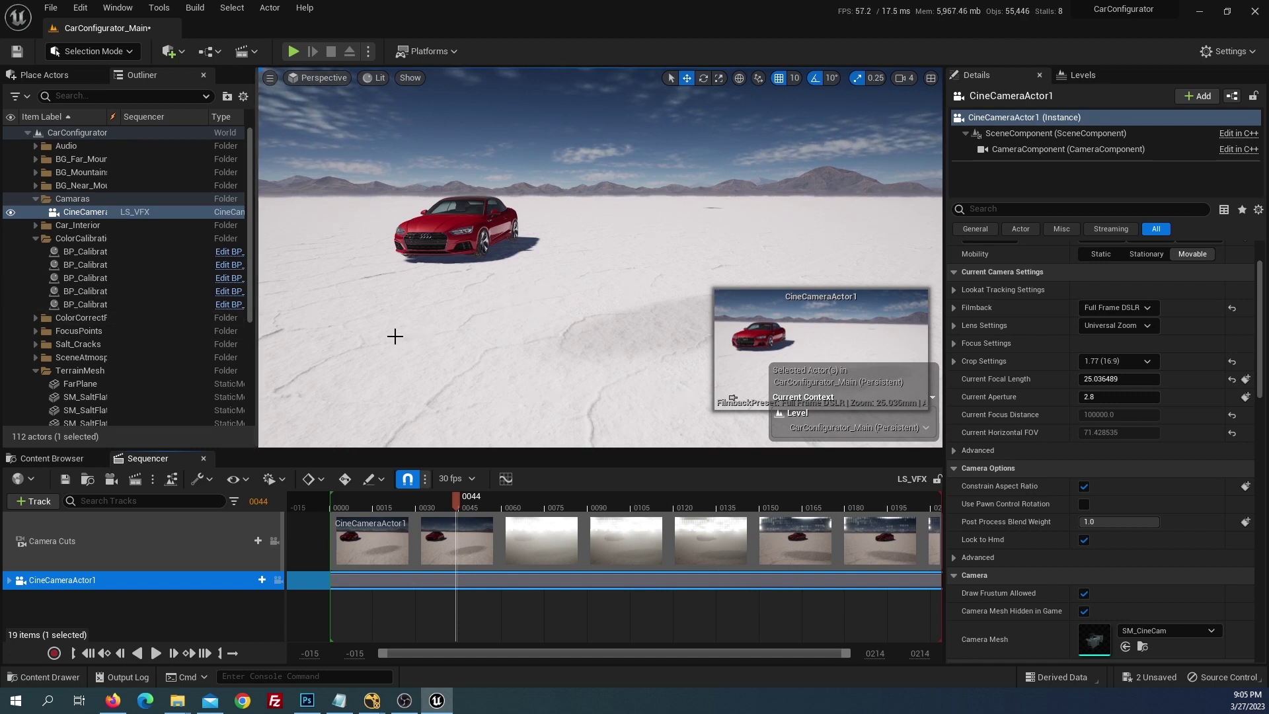
# - Place an empty Actor from Place Actors and reset its location to 0, 0, 0
pyautogui.click(66, 75)
pyautogui.moveTo(66, 185)
pyautogui.mouseDown()
pyautogui.moveTo(521, 327)
pyautogui.moveTo(536, 319)
pyautogui.mouseUp()
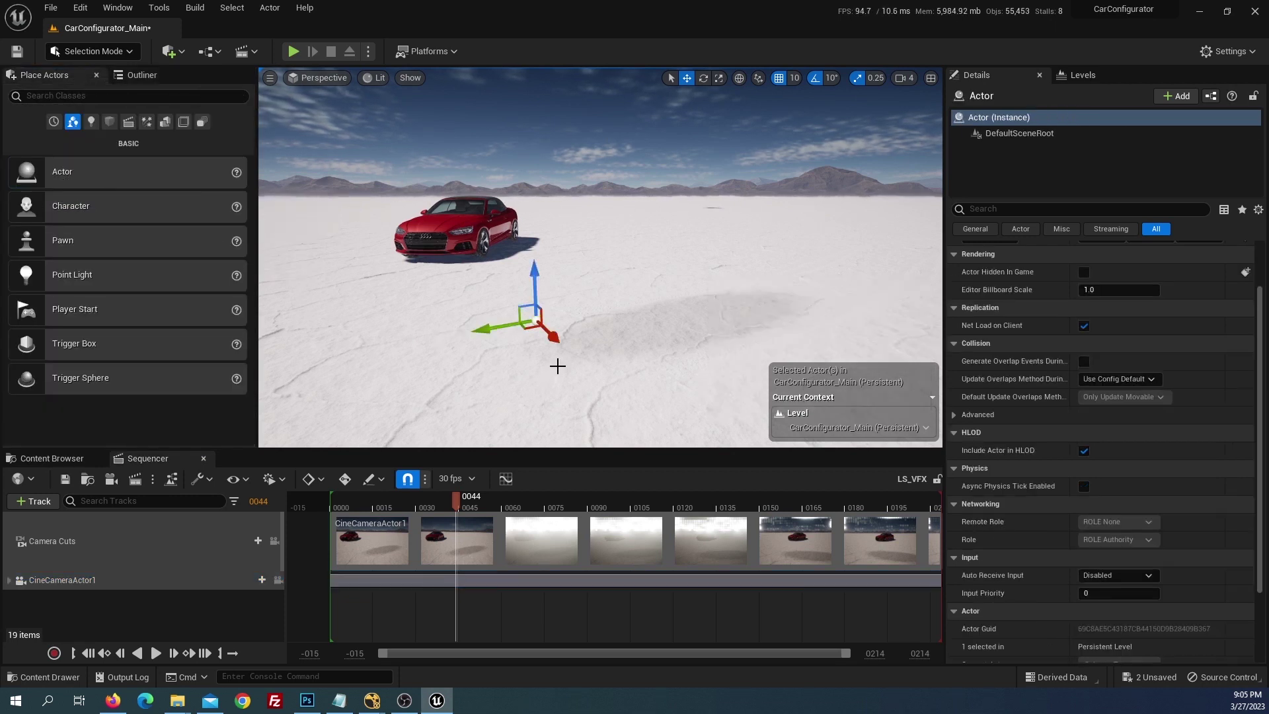
pyautogui.press('g')
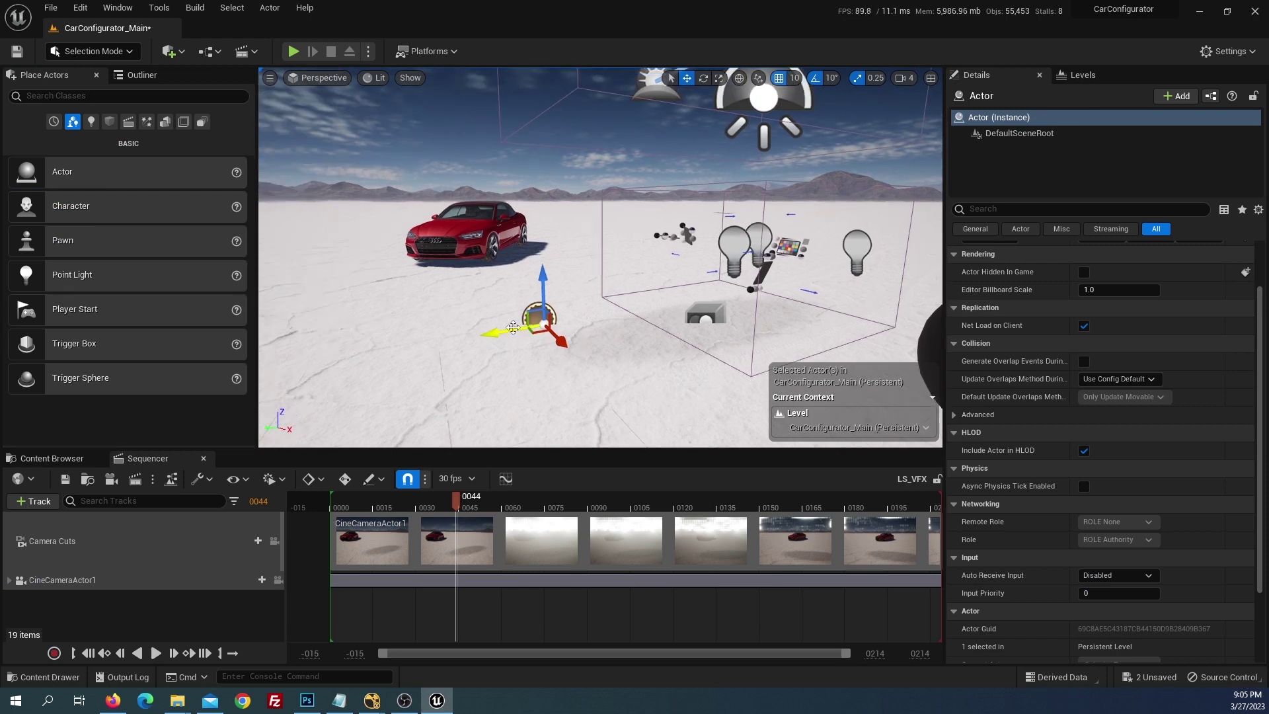
pyautogui.moveTo(532, 316); pyautogui.dragTo(397, 357)
pyautogui.press('f')
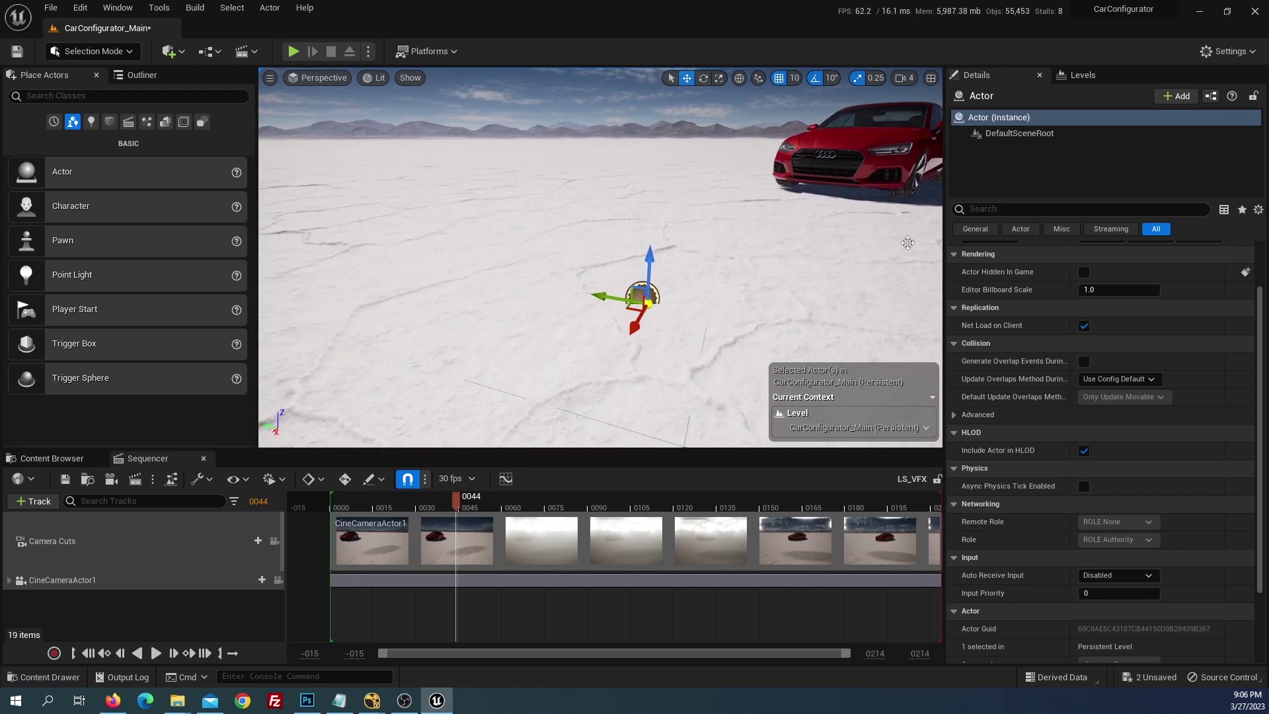
pyautogui.scroll(2, 1126, 313)
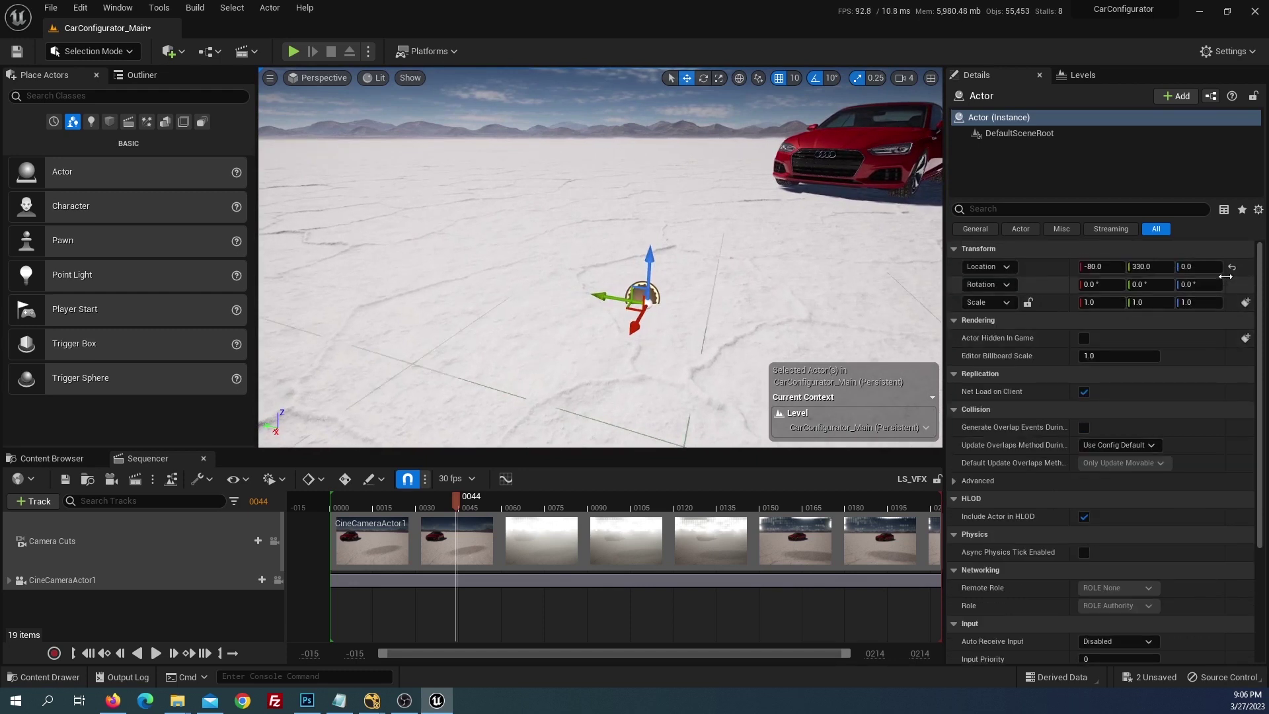
pyautogui.click(1245, 267)
pyautogui.press('f')
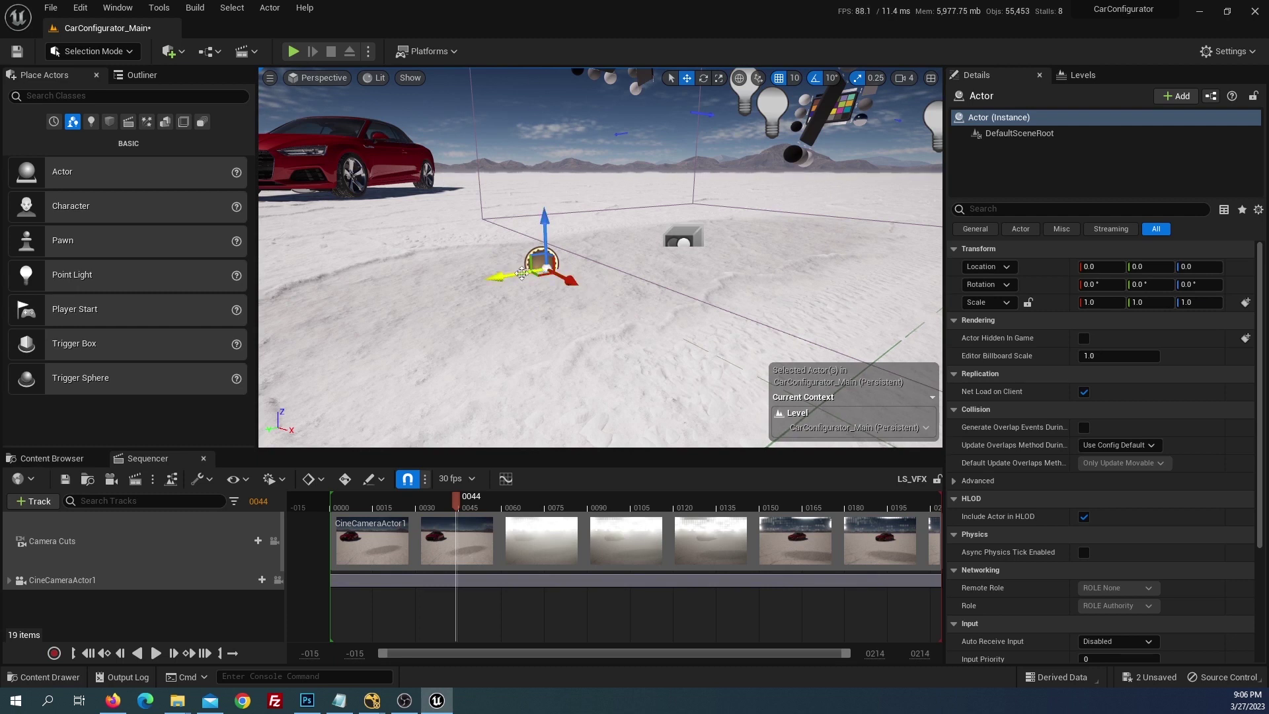
pyautogui.scroll(-5, 513, 315)
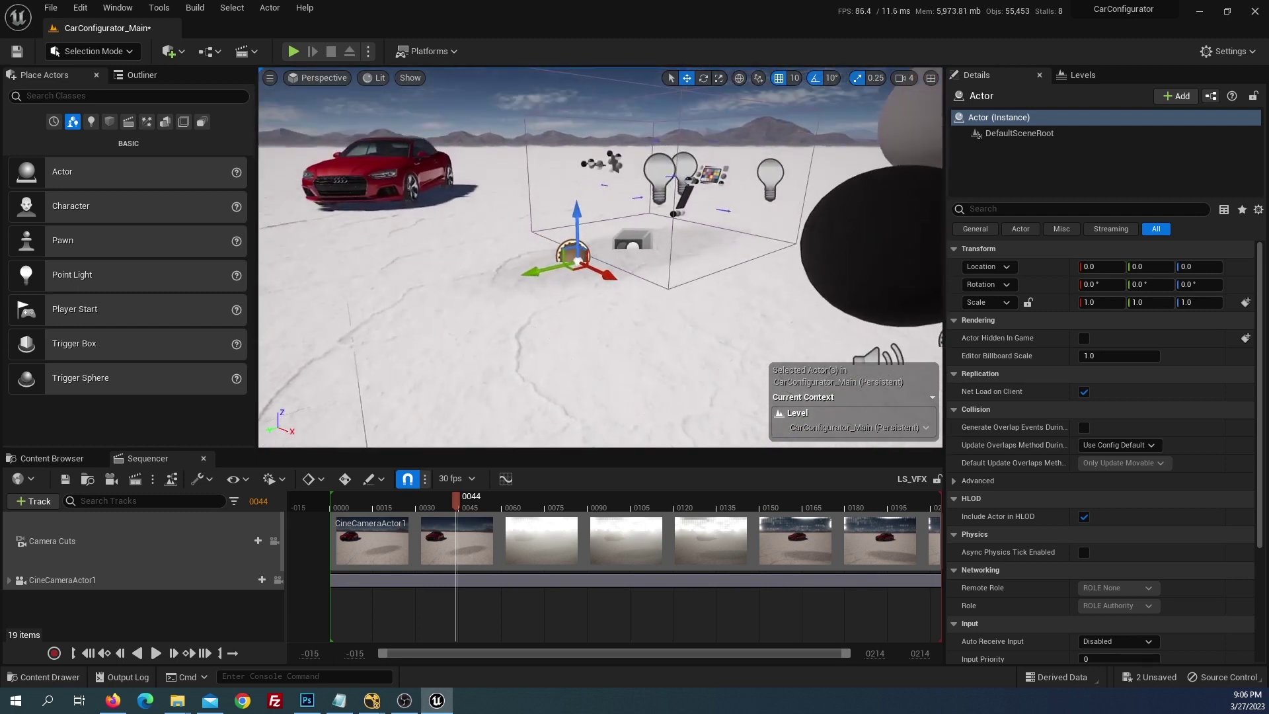
pyautogui.click(502, 304)
pyautogui.click(415, 246)
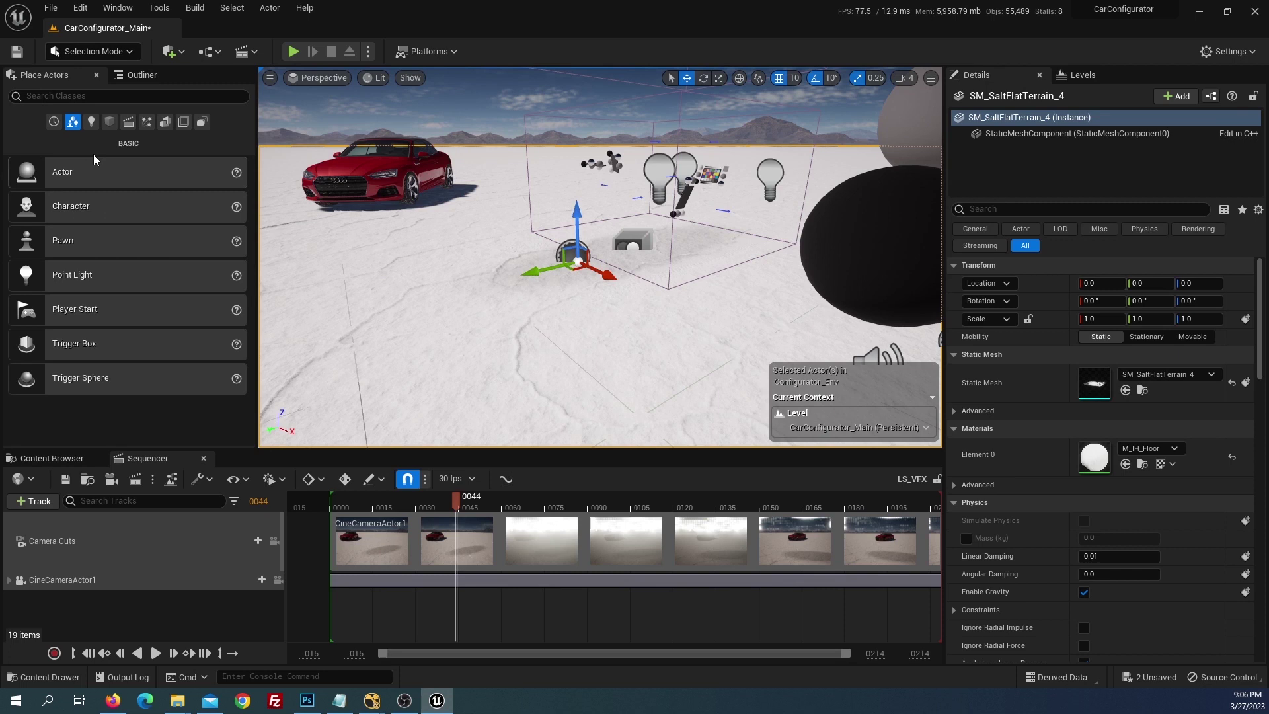
# - Add a cube to the level and scale it to 20.75 in XY as a flat floor
pyautogui.click(109, 122)
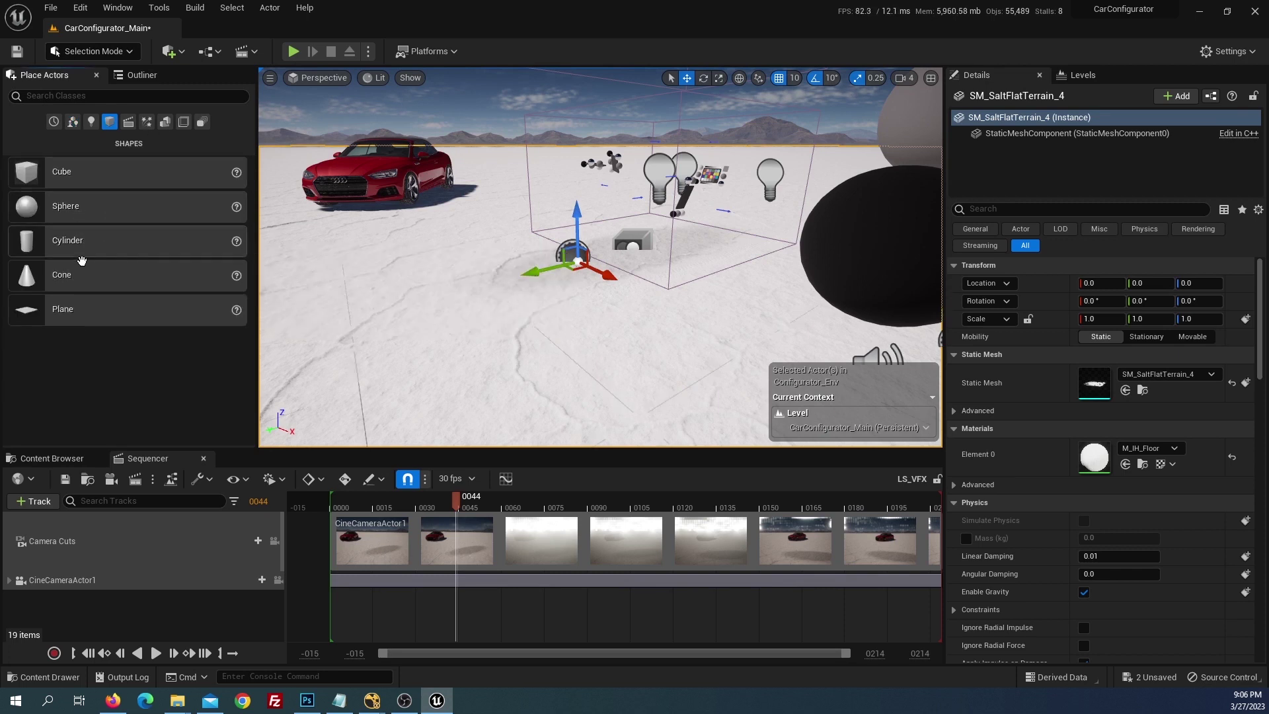
pyautogui.moveTo(80, 179)
pyautogui.mouseDown()
pyautogui.moveTo(534, 262)
pyautogui.moveTo(517, 209)
pyautogui.mouseUp()
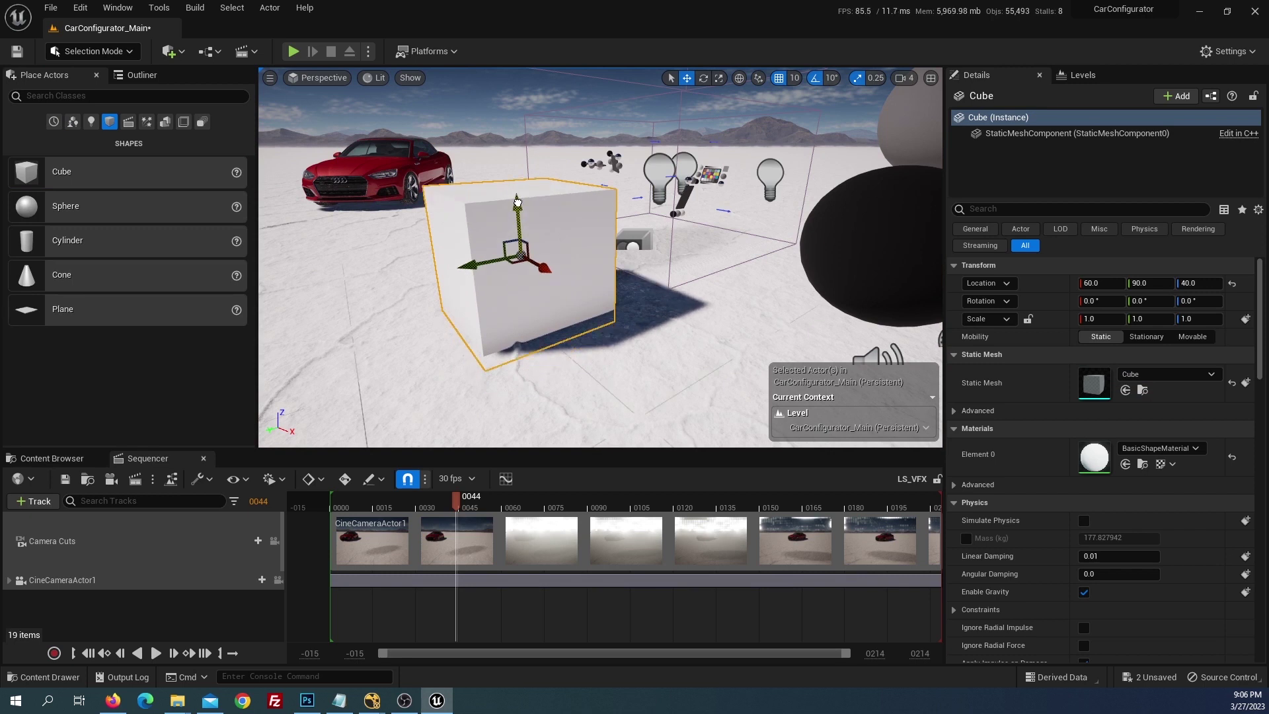
pyautogui.press('e')
pyautogui.press('r')
pyautogui.scroll(-5, 549, 284)
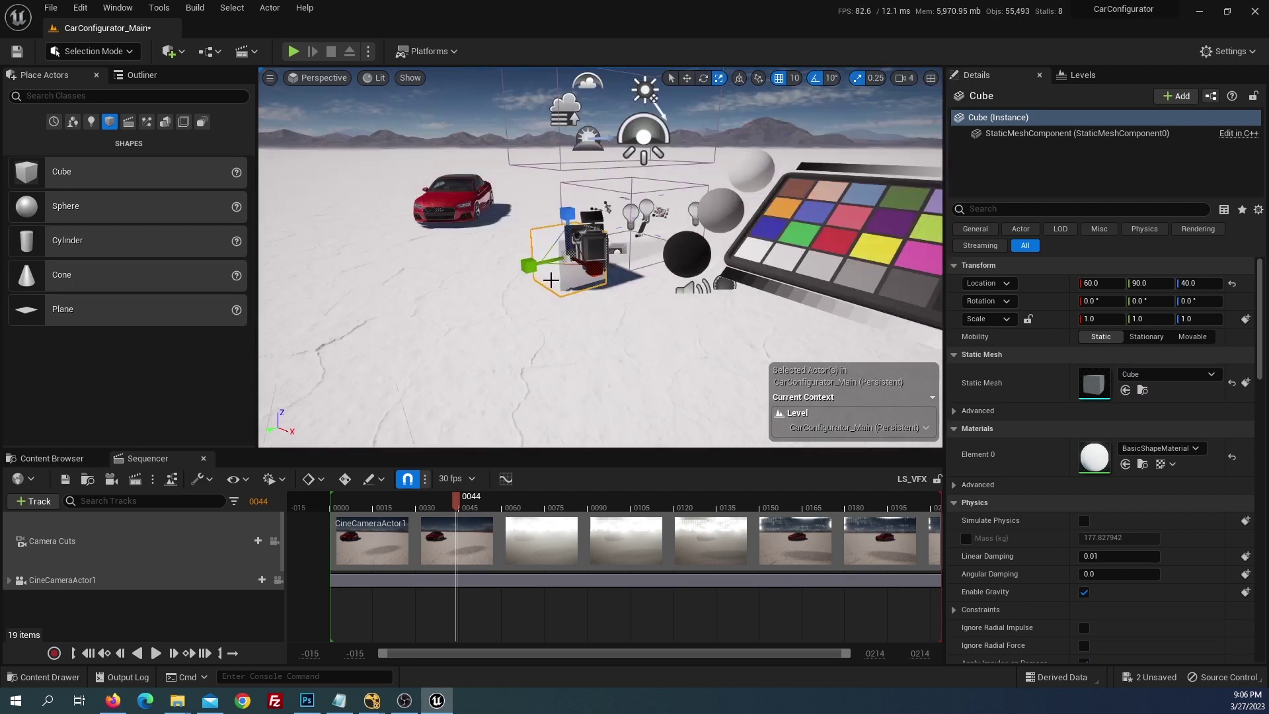
pyautogui.moveTo(530, 265)
pyautogui.mouseDown()
pyautogui.moveTo(814, 301)
pyautogui.moveTo(641, 297)
pyautogui.moveTo(639, 309)
pyautogui.mouseUp()
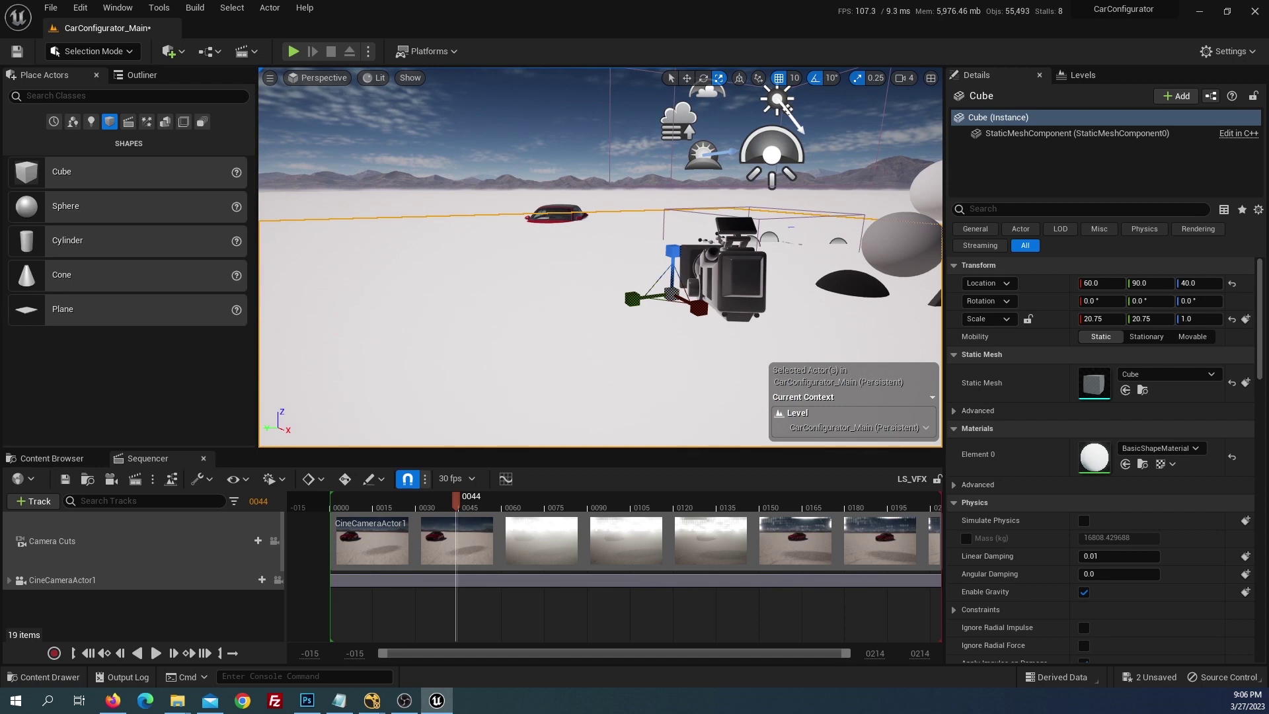
# - Raise the red BP_AudiA5 to Z 120.5, then check framing through the Camera Cuts view
pyautogui.click(561, 208)
pyautogui.press('w')
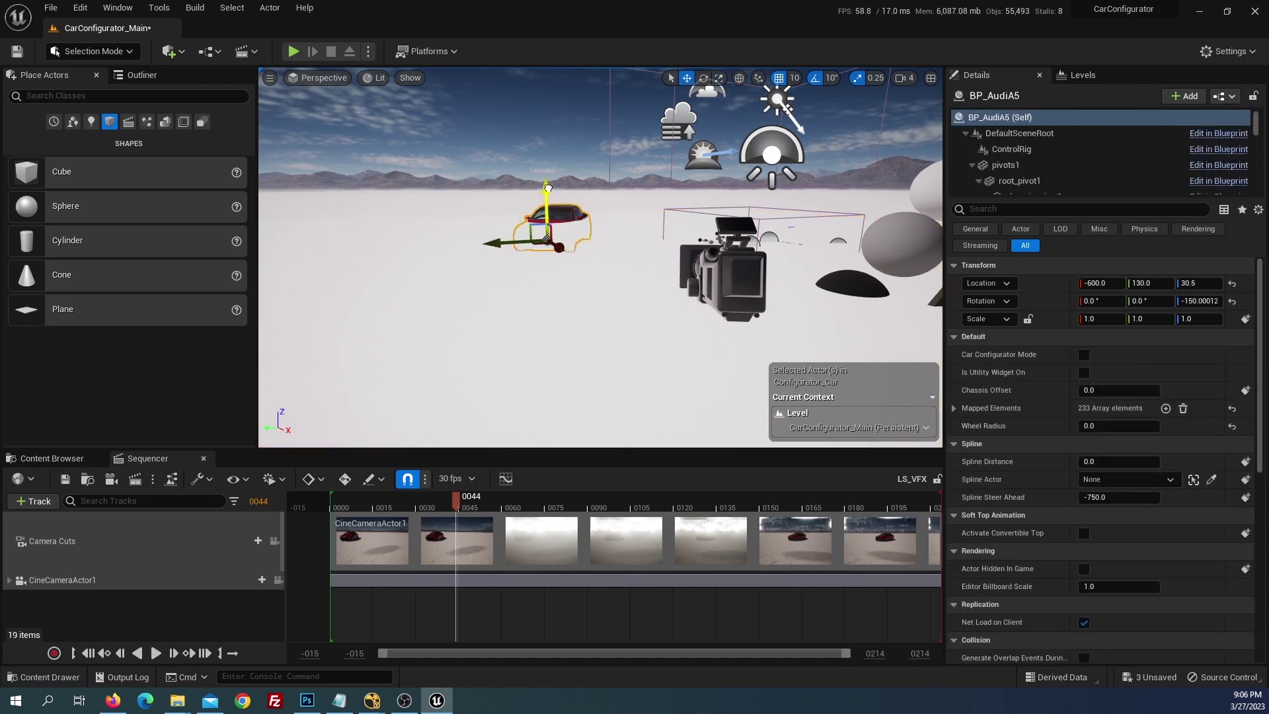
pyautogui.moveTo(548, 189); pyautogui.dragTo(555, 156)
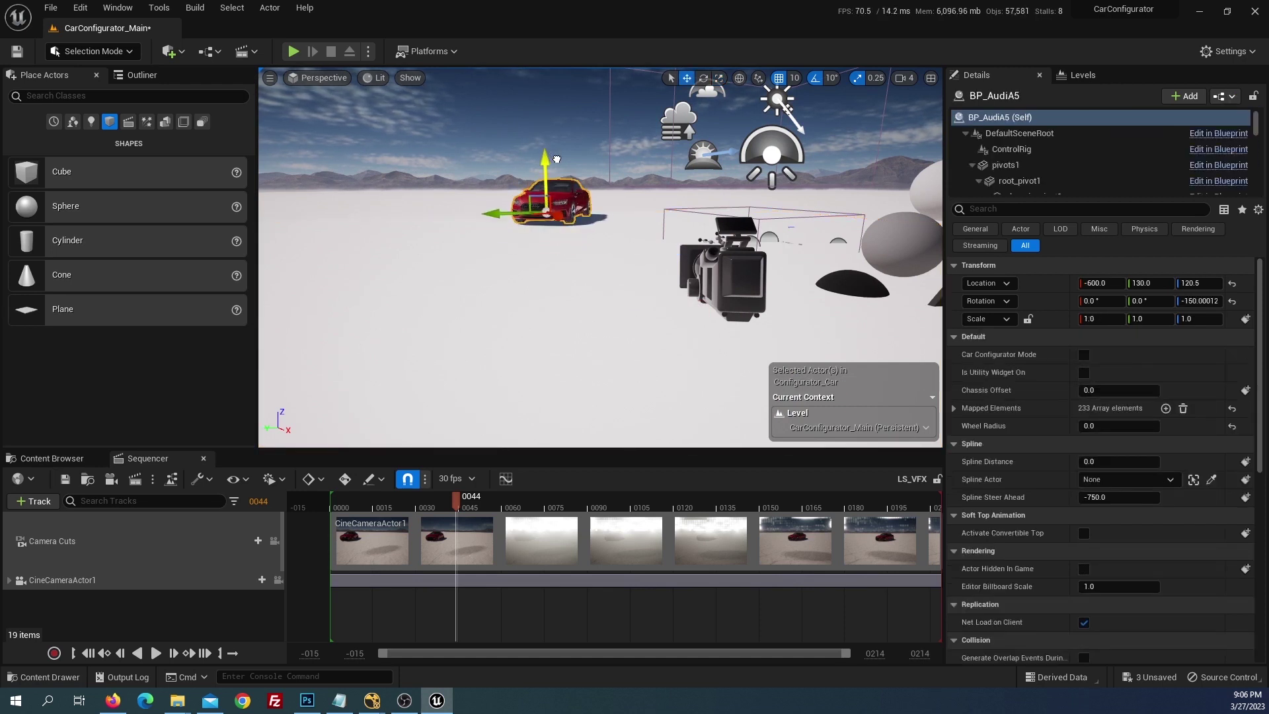
pyautogui.moveTo(645, 272); pyautogui.dragTo(649, 275)
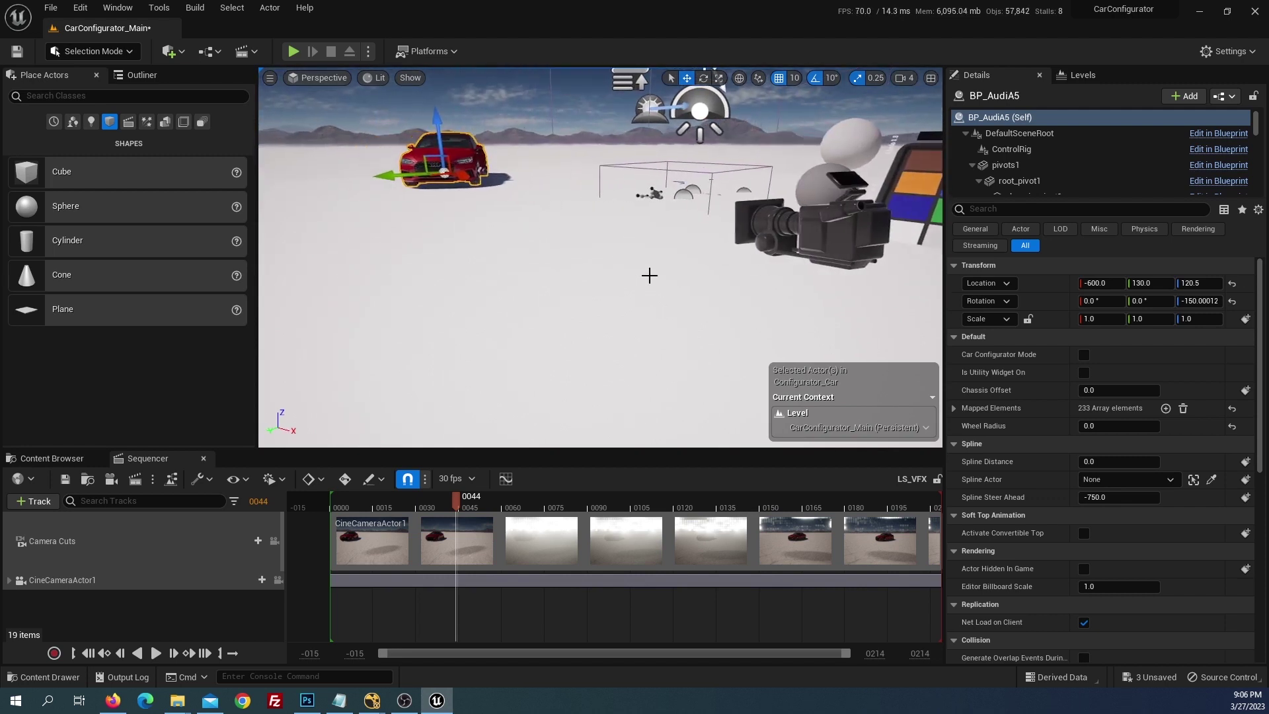
pyautogui.click(274, 540)
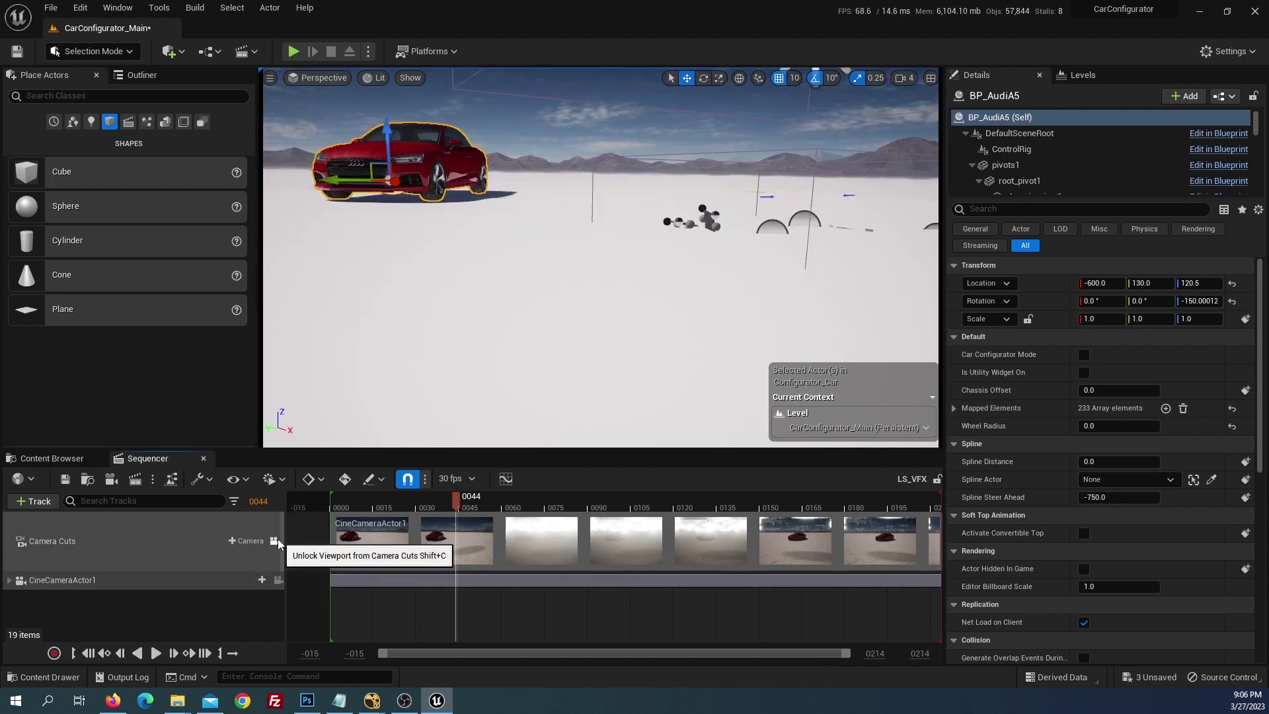
pyautogui.moveTo(422, 508); pyautogui.dragTo(519, 513)
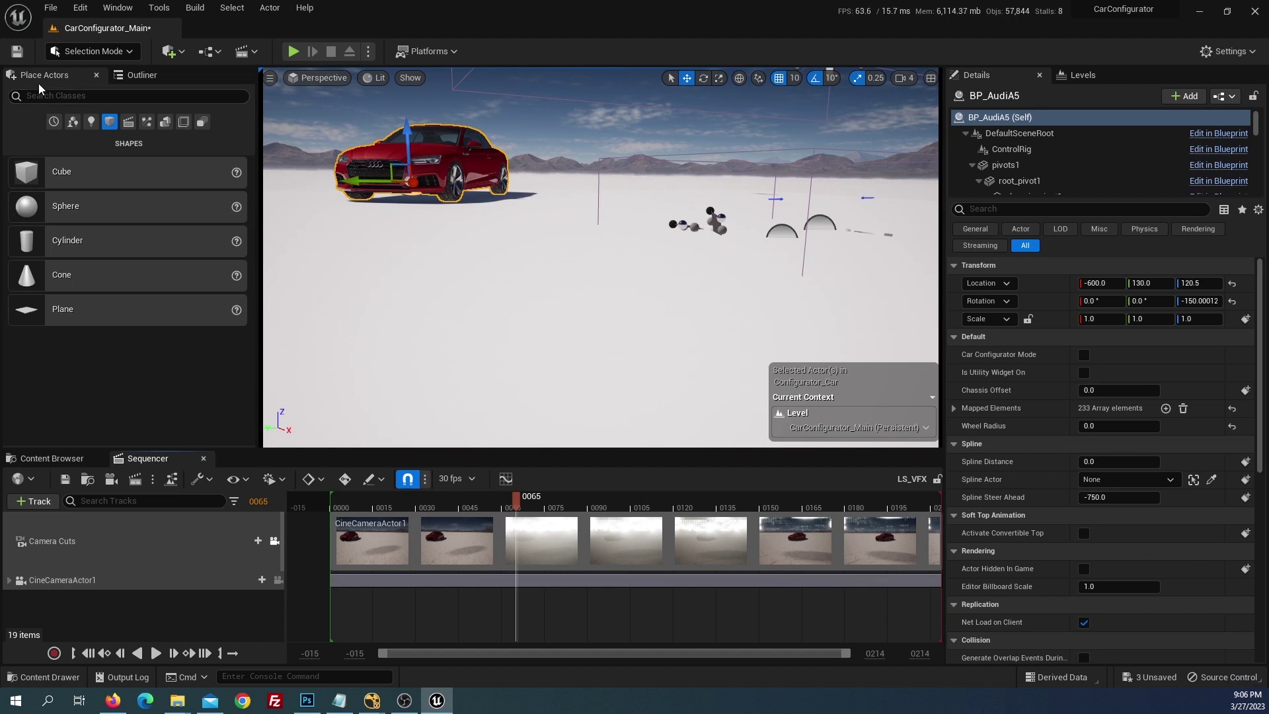
# - Place an empty Actor from Recently Placed onto the salt flat at 80, 130, 90
pyautogui.click(137, 75)
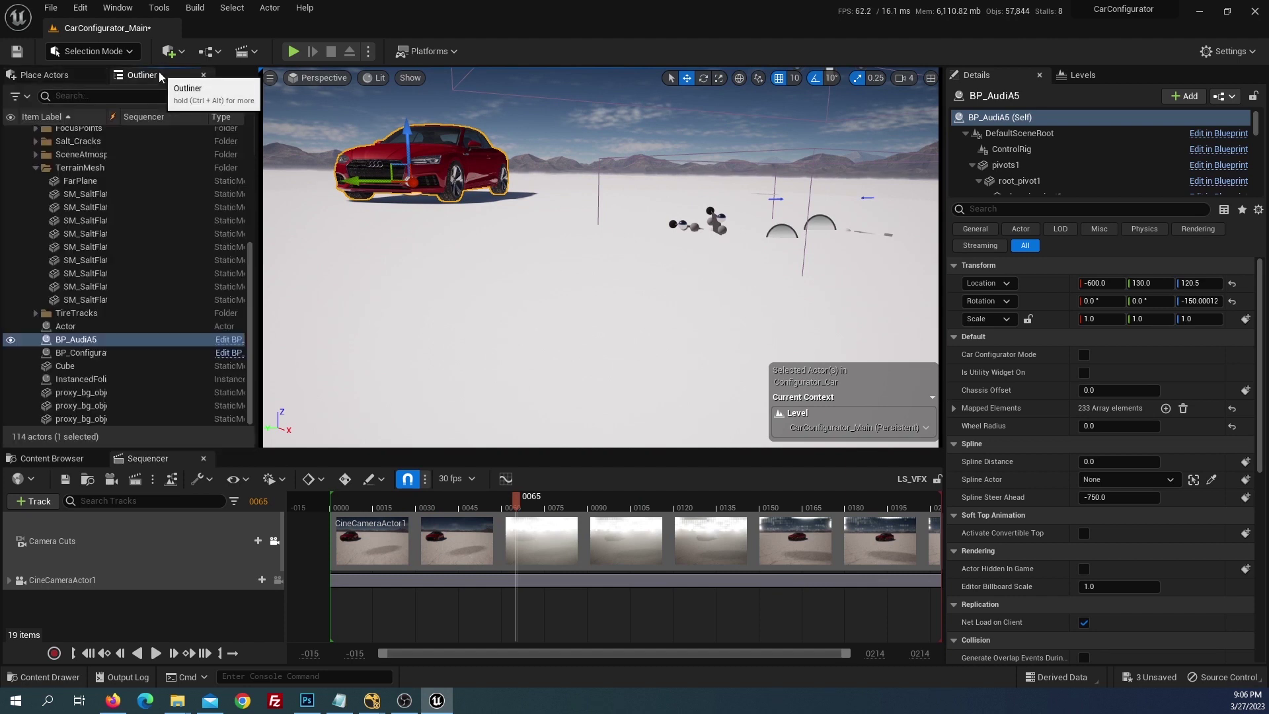
pyautogui.click(45, 75)
pyautogui.click(53, 121)
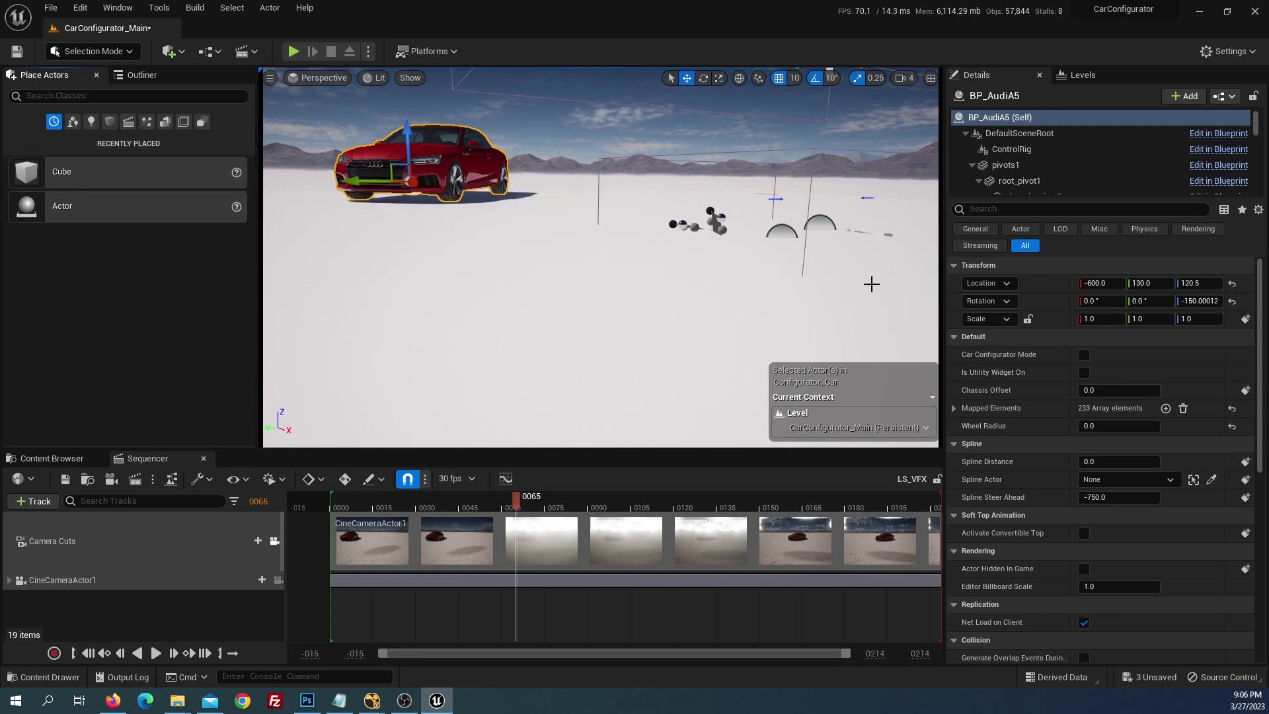
pyautogui.moveTo(127, 205); pyautogui.dragTo(504, 280)
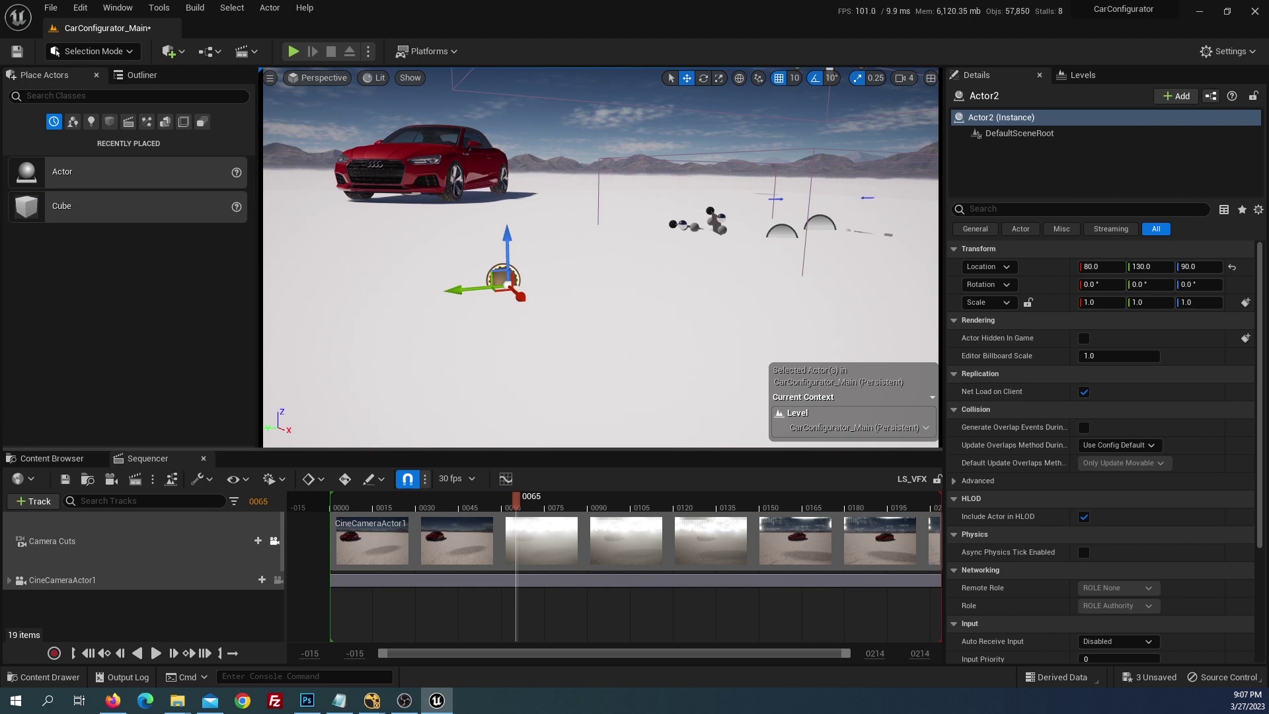
pyautogui.moveTo(508, 239); pyautogui.dragTo(508, 234)
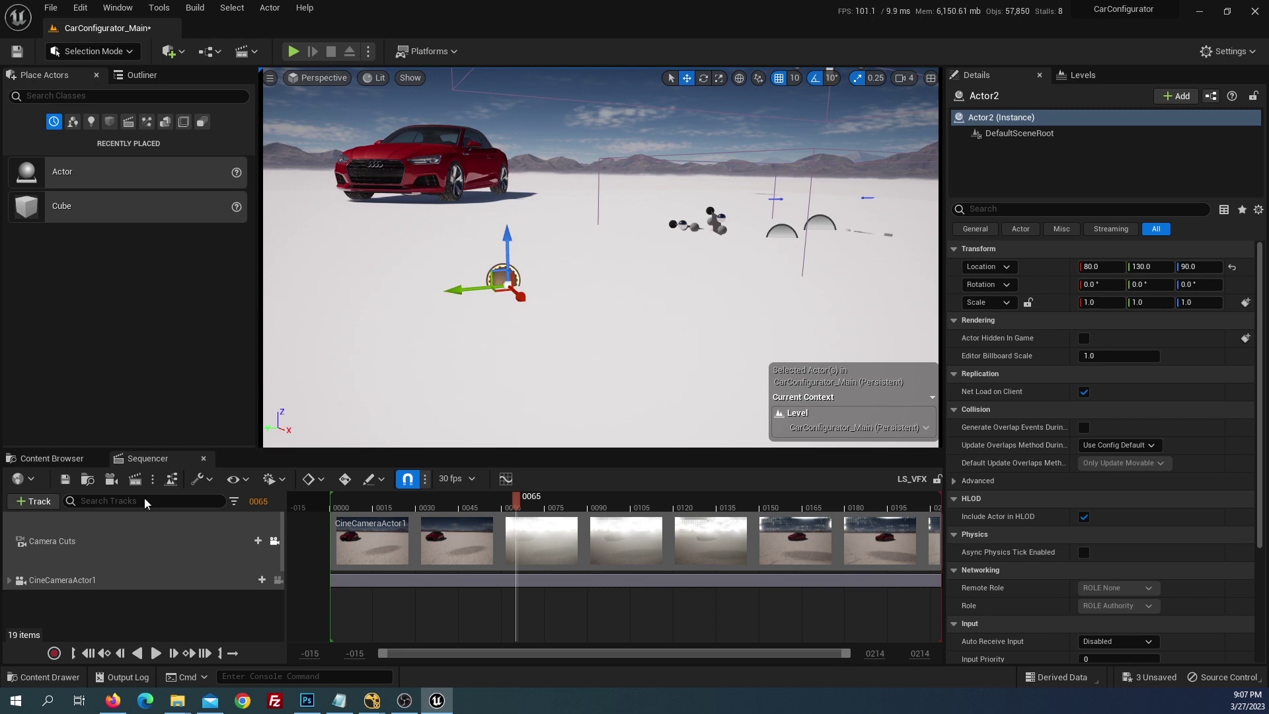
# - Add an Attach track to CineCameraActor1 bound to Actor2
pyautogui.click(70, 577)
pyautogui.click(255, 581)
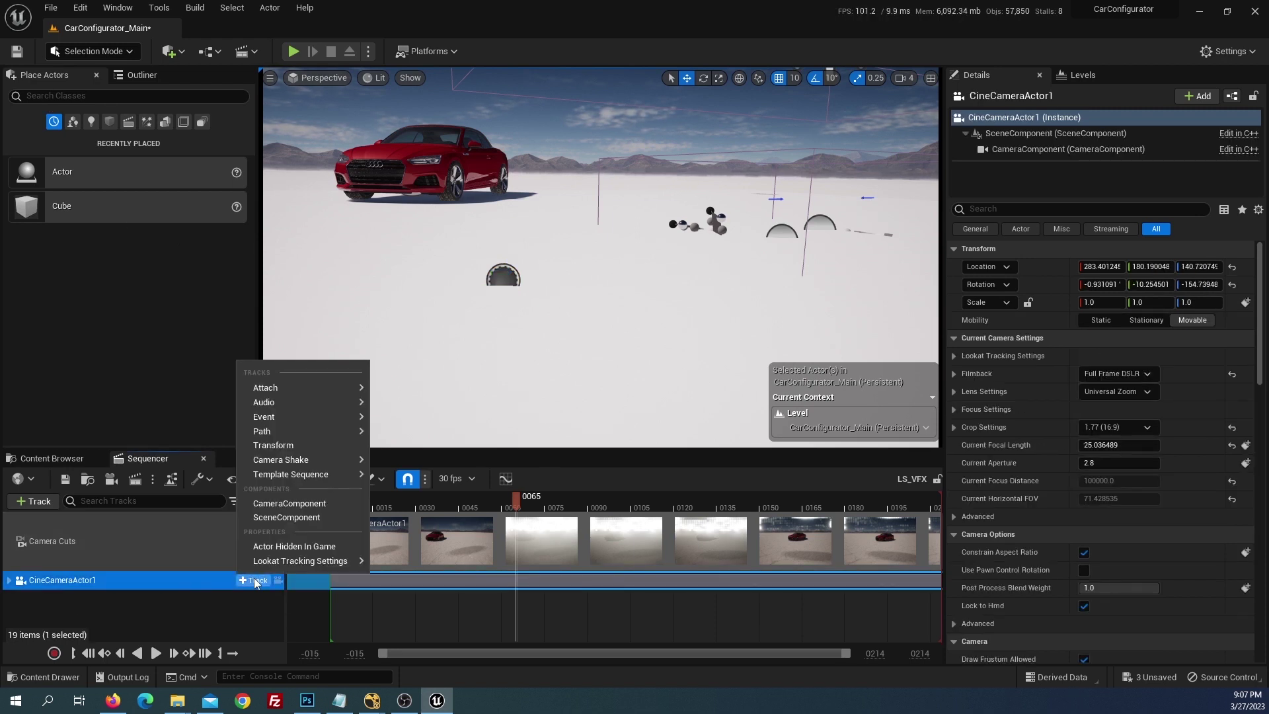
pyautogui.moveTo(286, 388)
pyautogui.moveTo(388, 393)
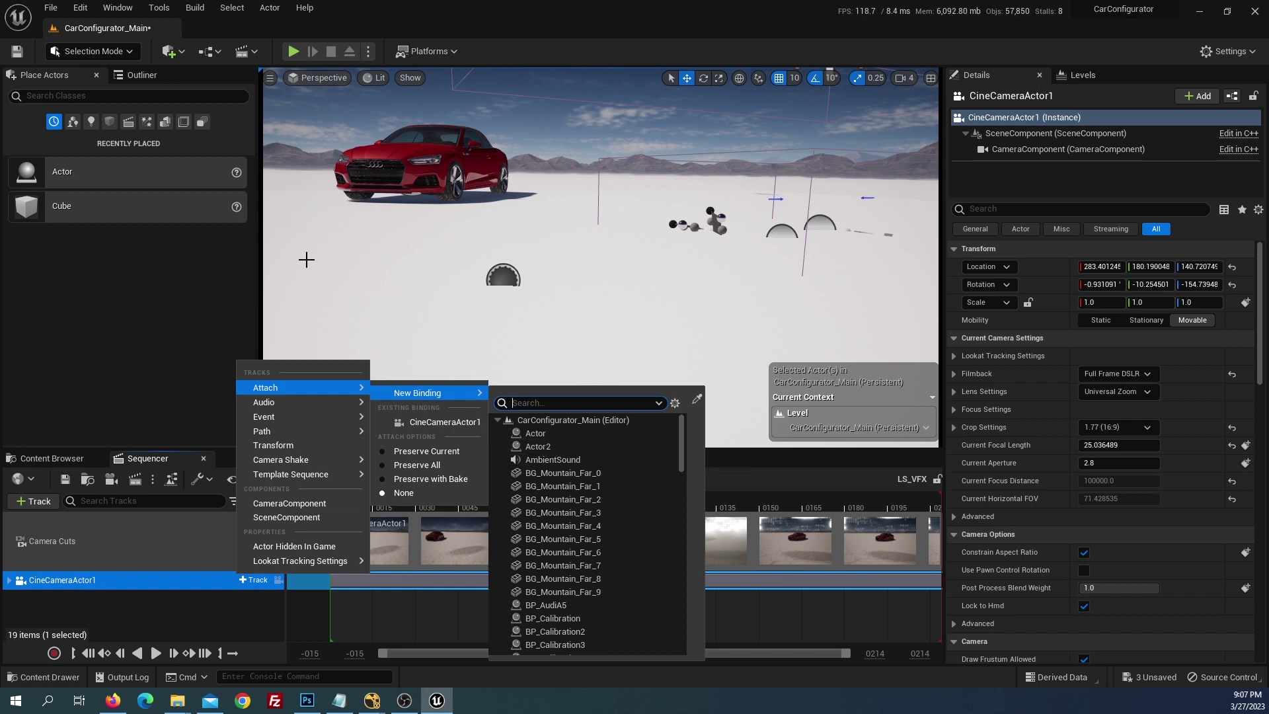
pyautogui.click(483, 274)
pyautogui.click(497, 277)
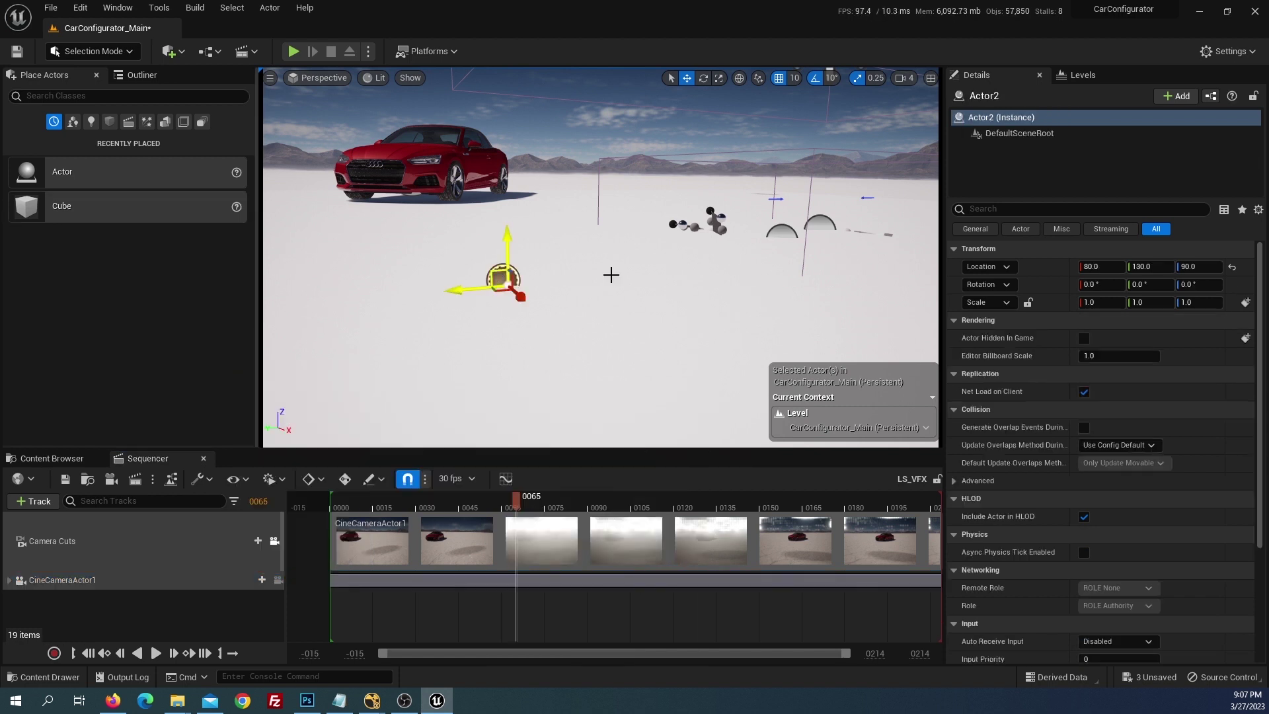
pyautogui.click(238, 581)
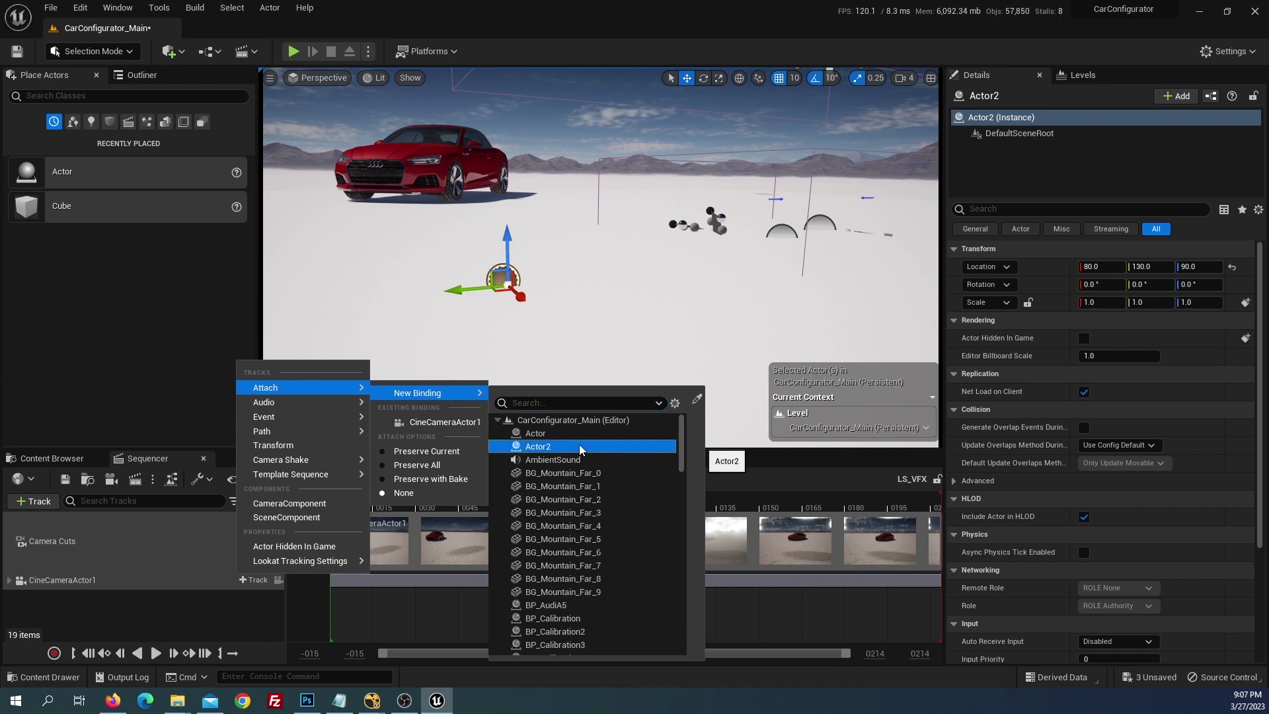
pyautogui.click(581, 448)
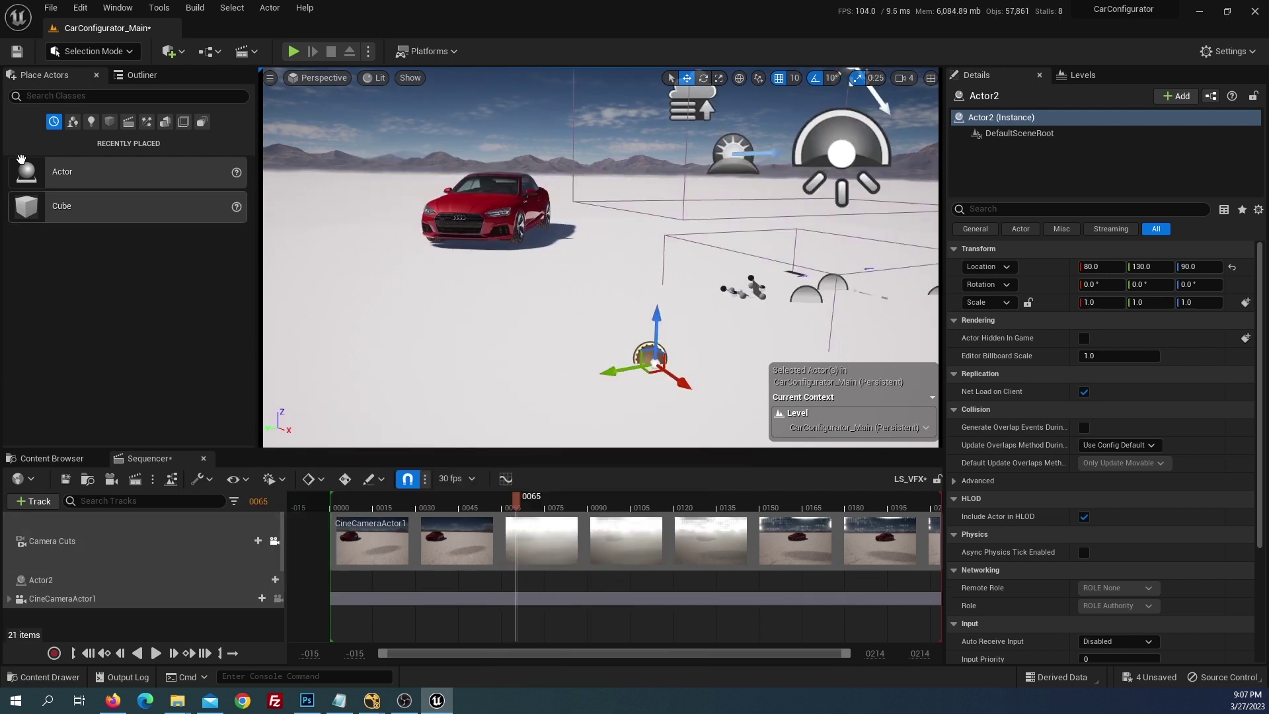
pyautogui.click(139, 74)
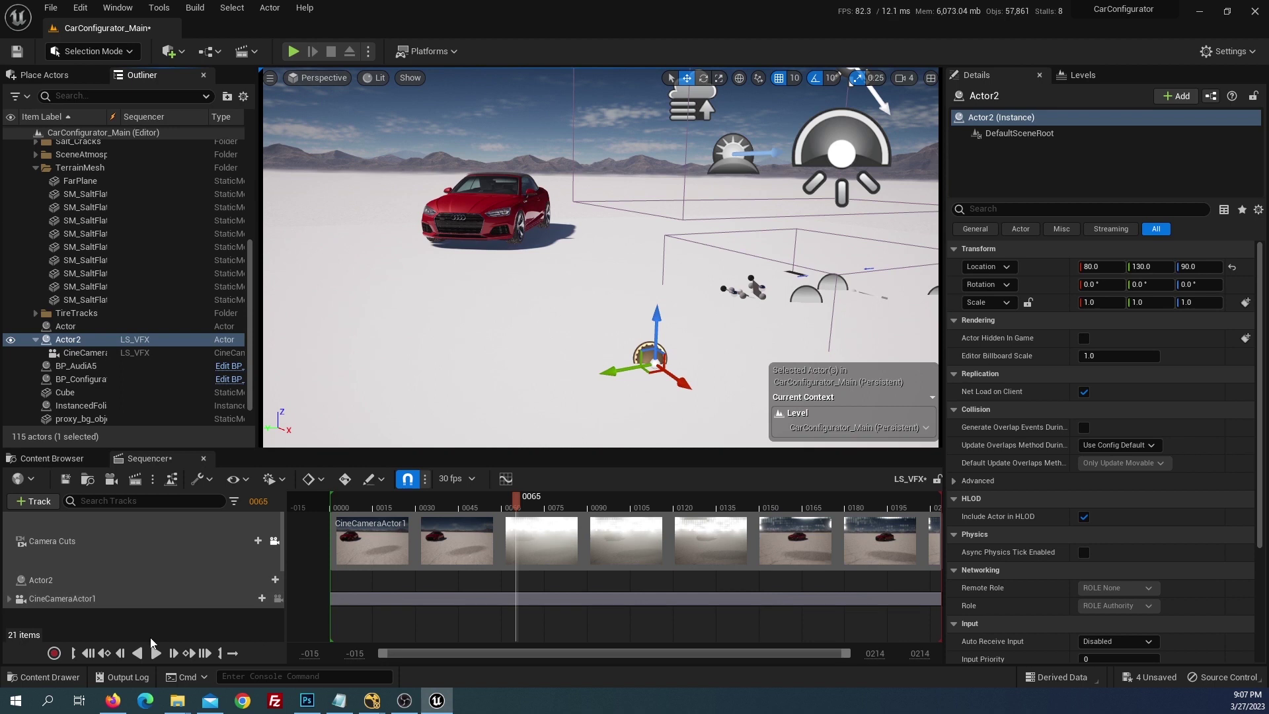
# - Extend the Attach section's start back to frame 0 and scrub the shot to verify
pyautogui.click(9, 600)
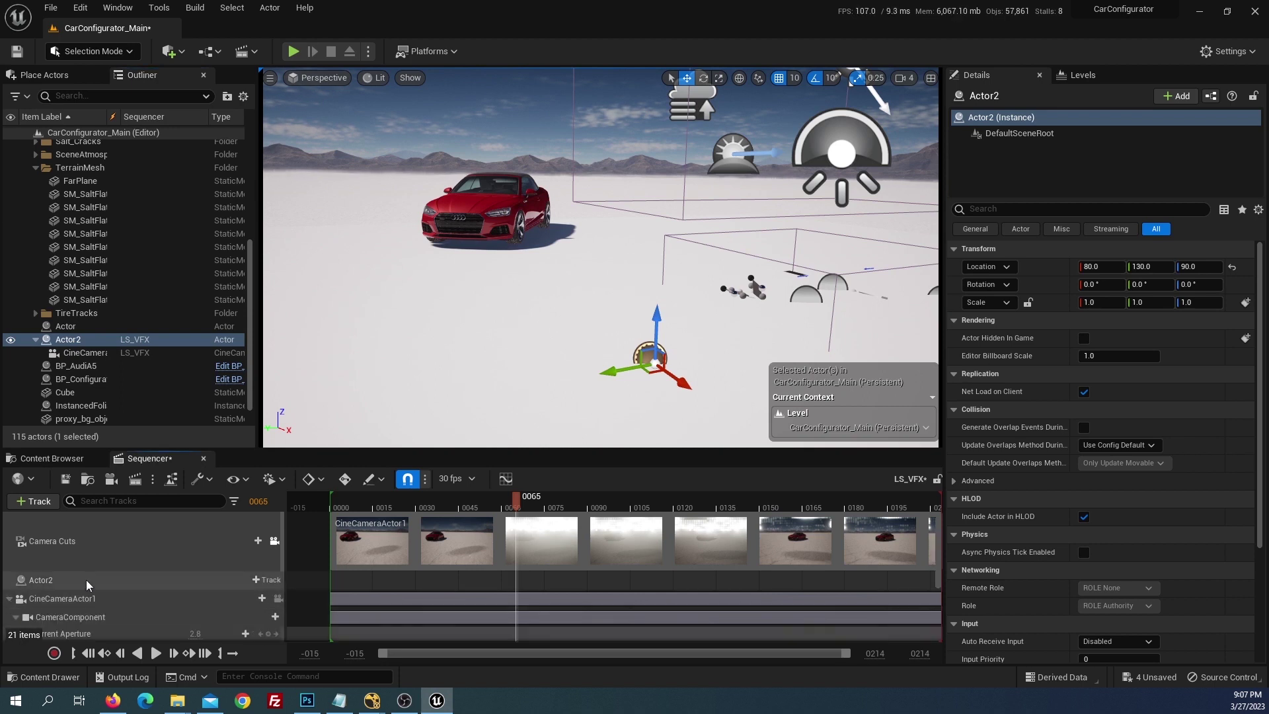
pyautogui.scroll(-2, 26, 605)
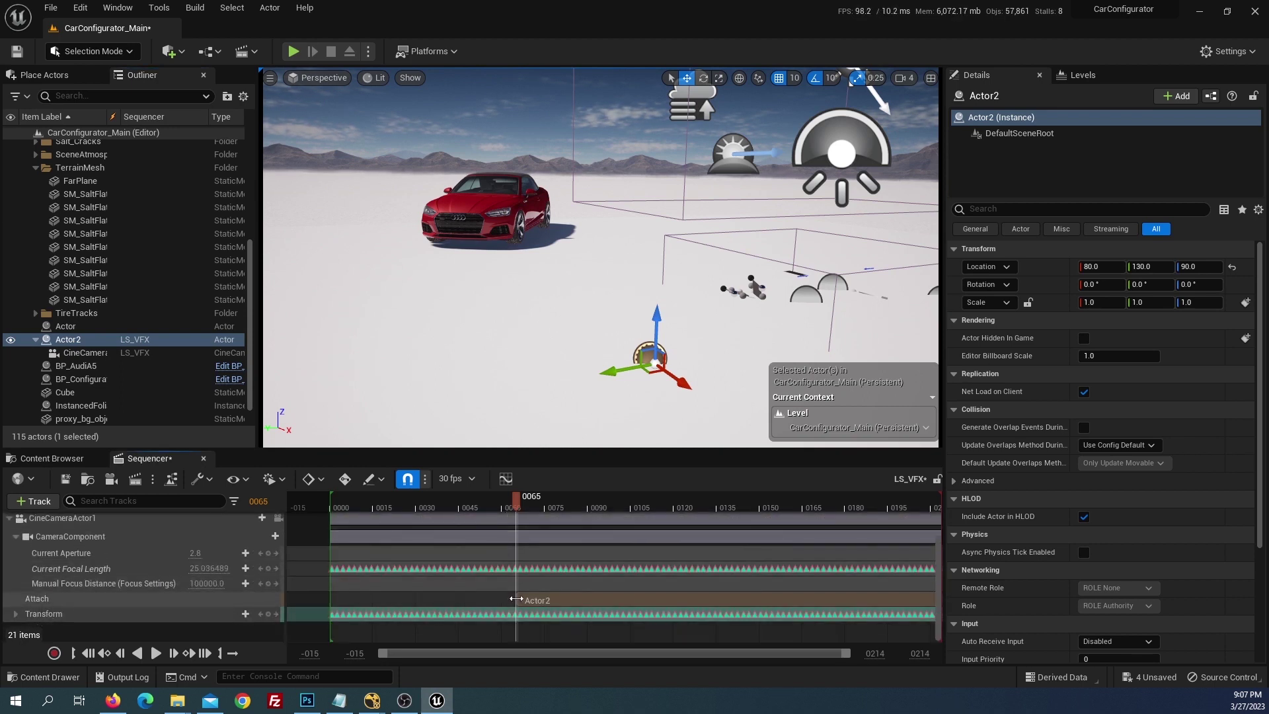
pyautogui.moveTo(516, 508)
pyautogui.mouseDown()
pyautogui.moveTo(493, 507)
pyautogui.moveTo(528, 508)
pyautogui.mouseUp()
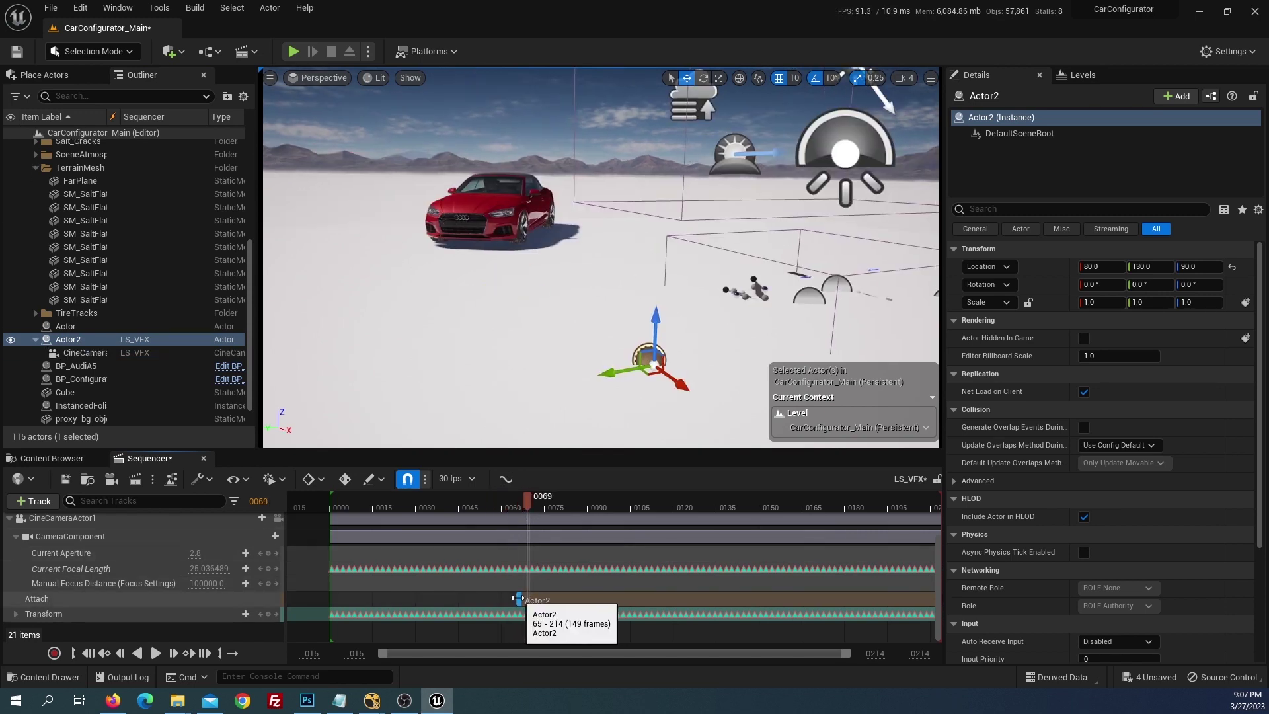
pyautogui.moveTo(518, 598); pyautogui.dragTo(331, 599)
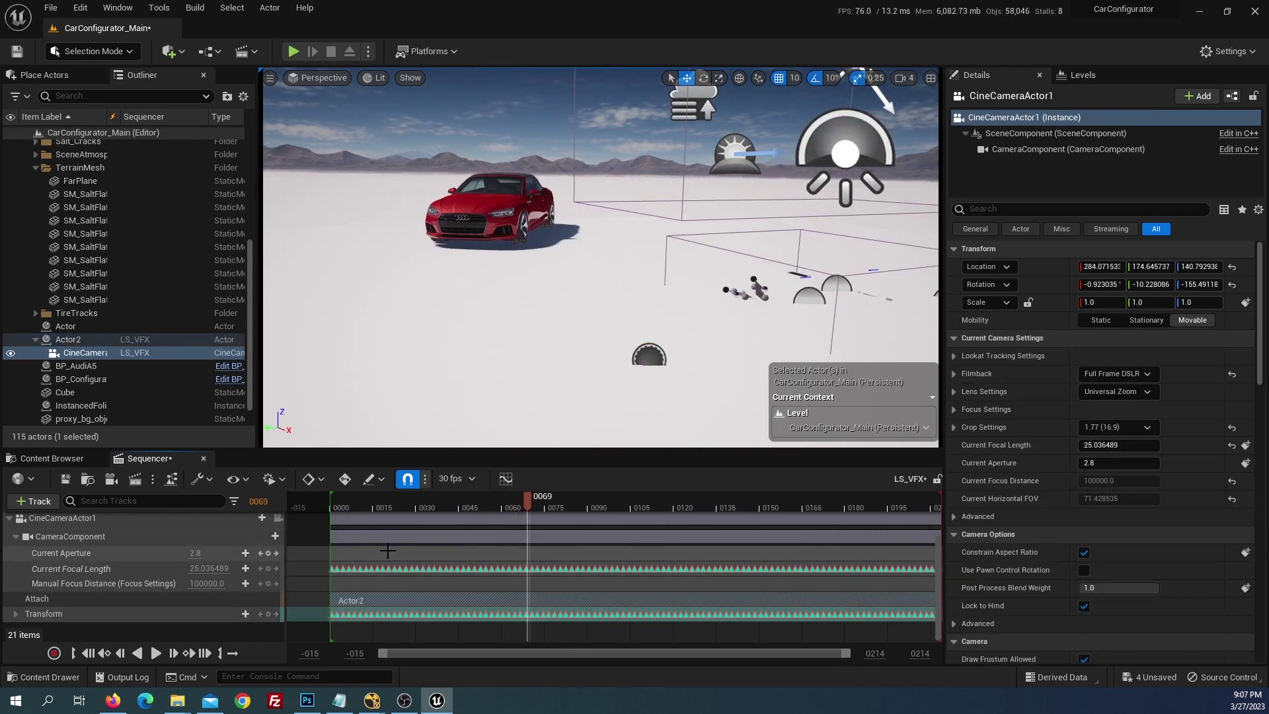
pyautogui.moveTo(406, 500)
pyautogui.mouseDown()
pyautogui.moveTo(616, 502)
pyautogui.moveTo(504, 502)
pyautogui.mouseUp()
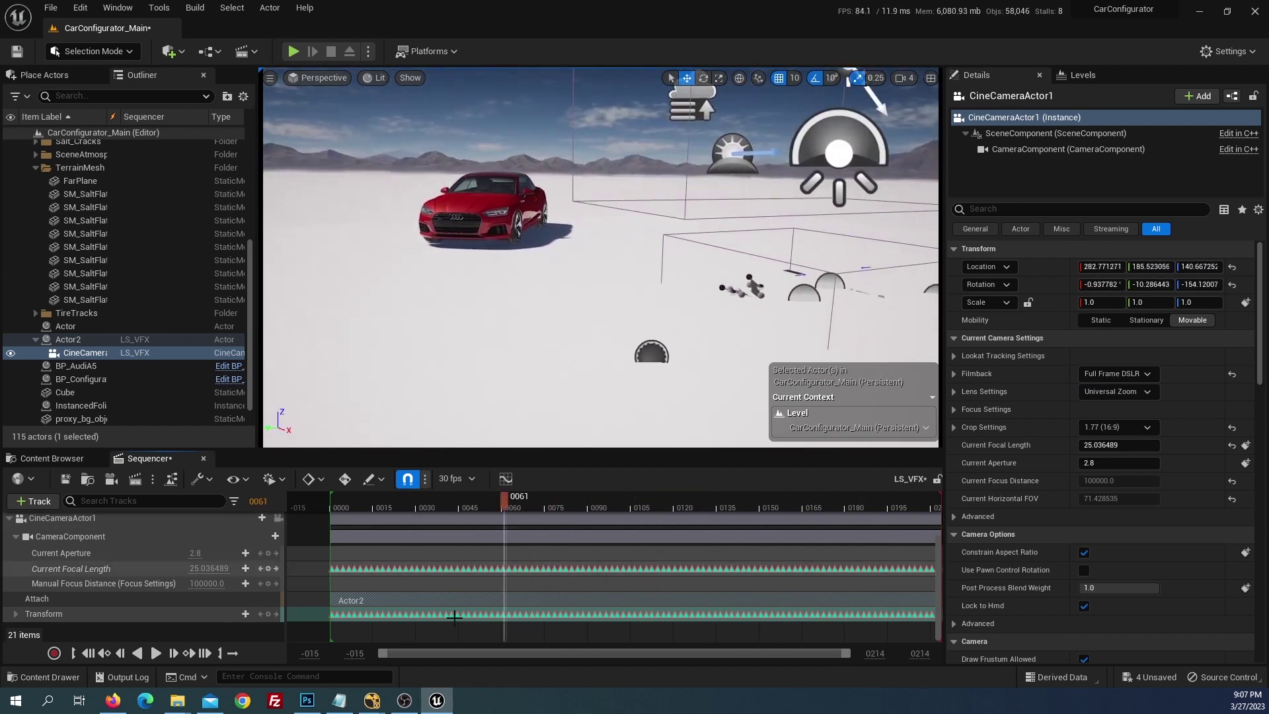
# - Bring the NukeX window with the salt-flat composite to the front from the taskbar
pyautogui.moveTo(372, 701)
pyautogui.click(437, 641)
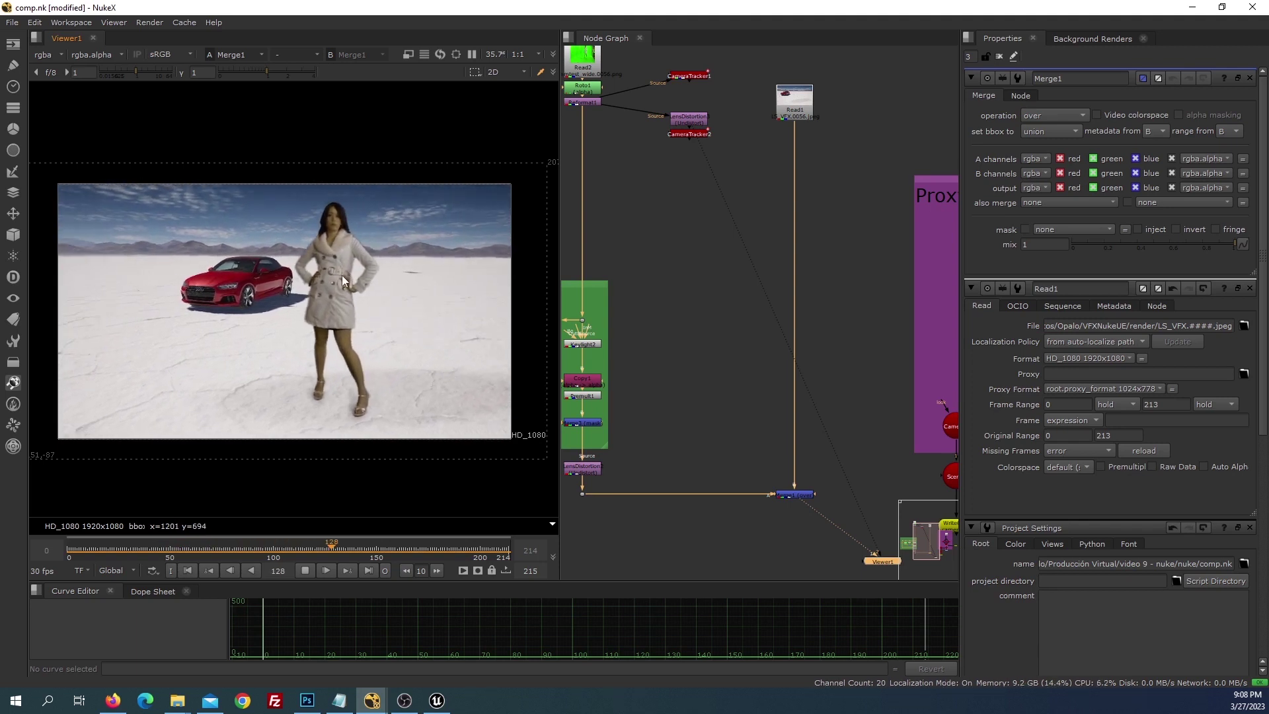
# - Add a Grade node after Keylight2 with gain 2, then play the shot to review
pyautogui.moveTo(656, 334); pyautogui.dragTo(754, 268)
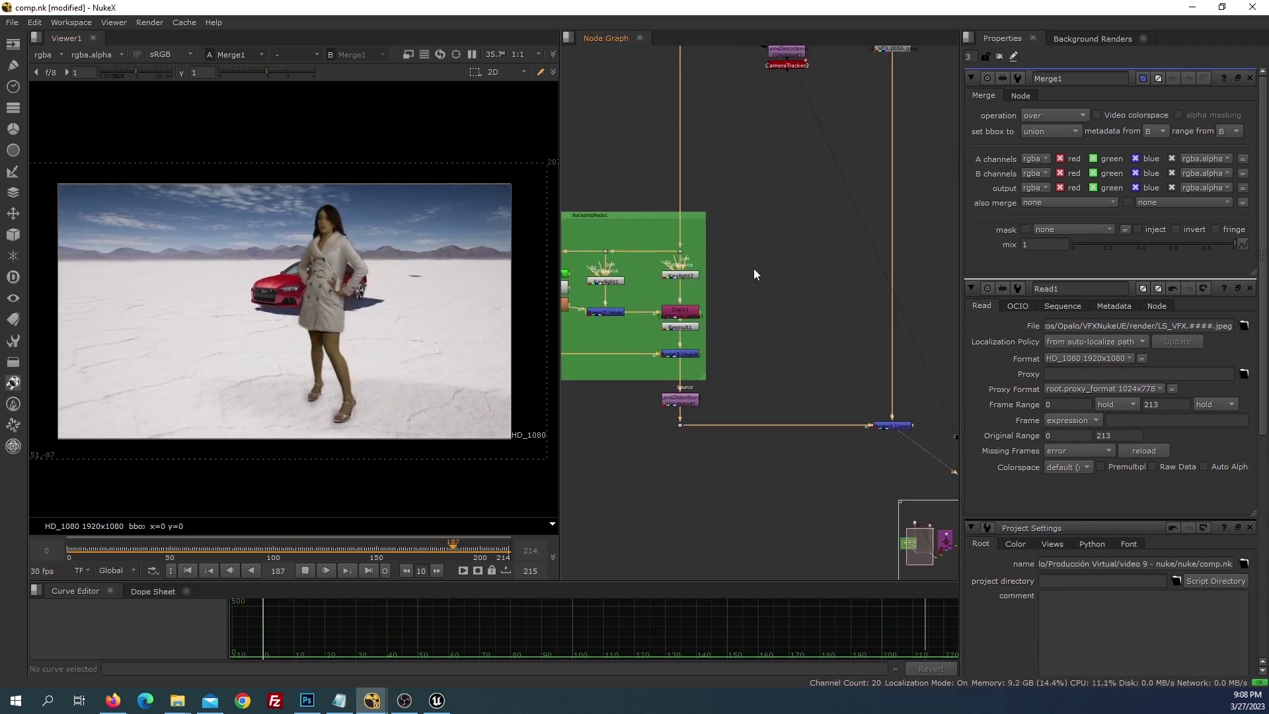
pyautogui.press('g')
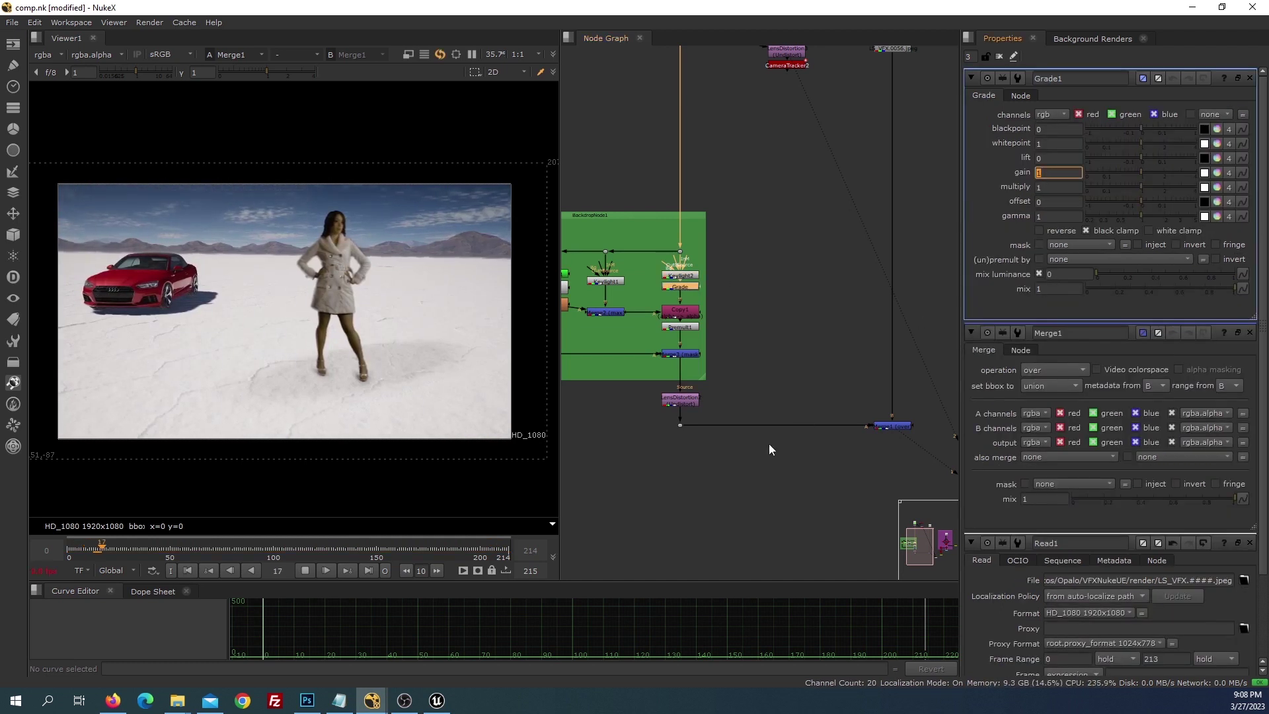
pyautogui.write('2')
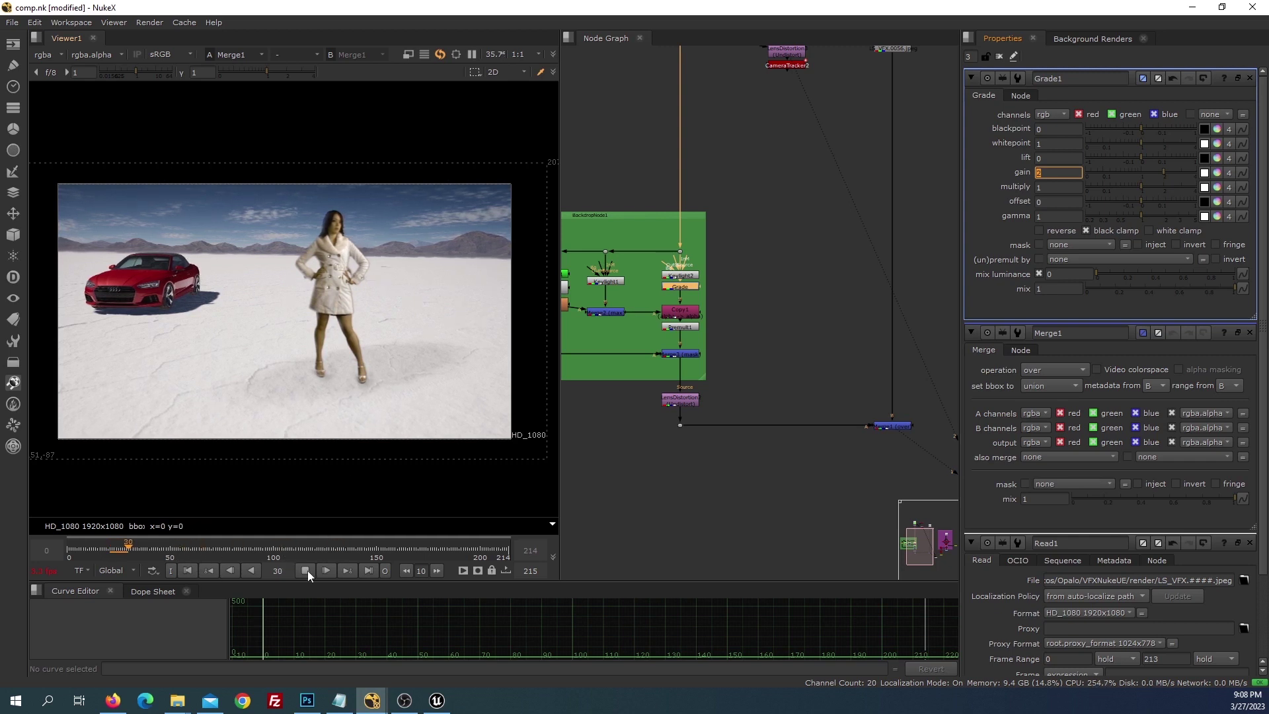
pyautogui.click(274, 553)
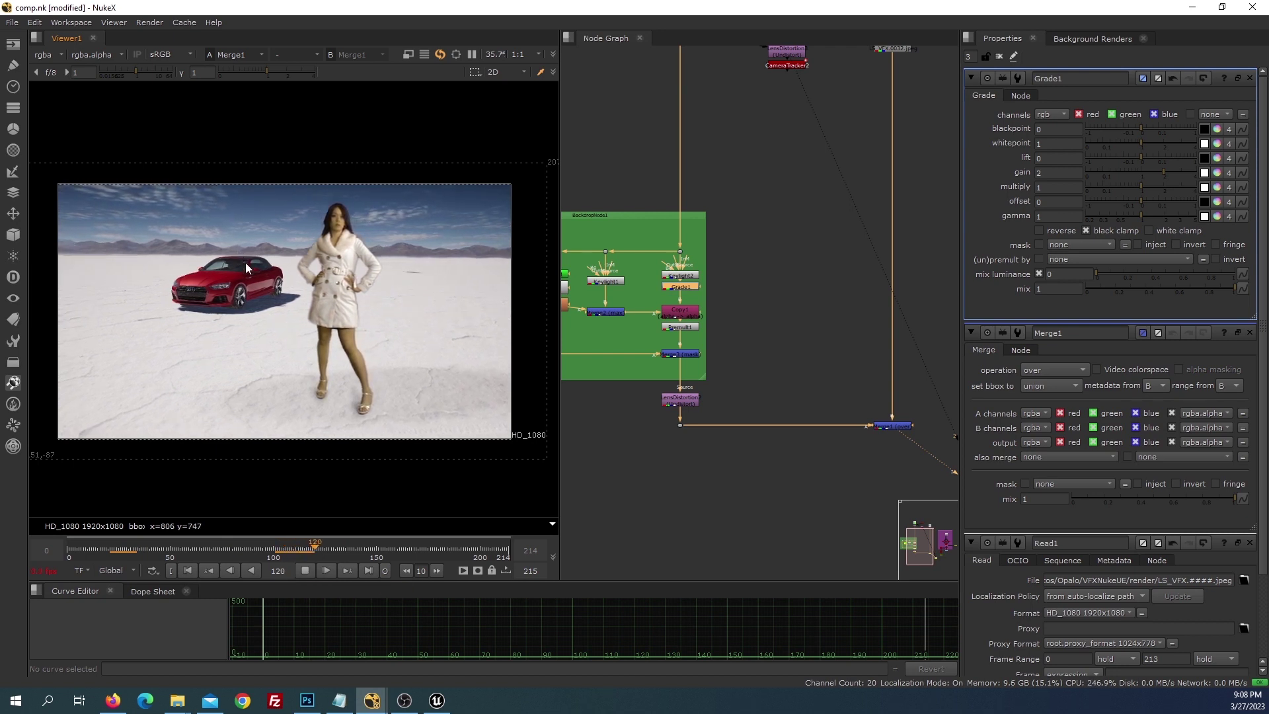
pyautogui.click(305, 570)
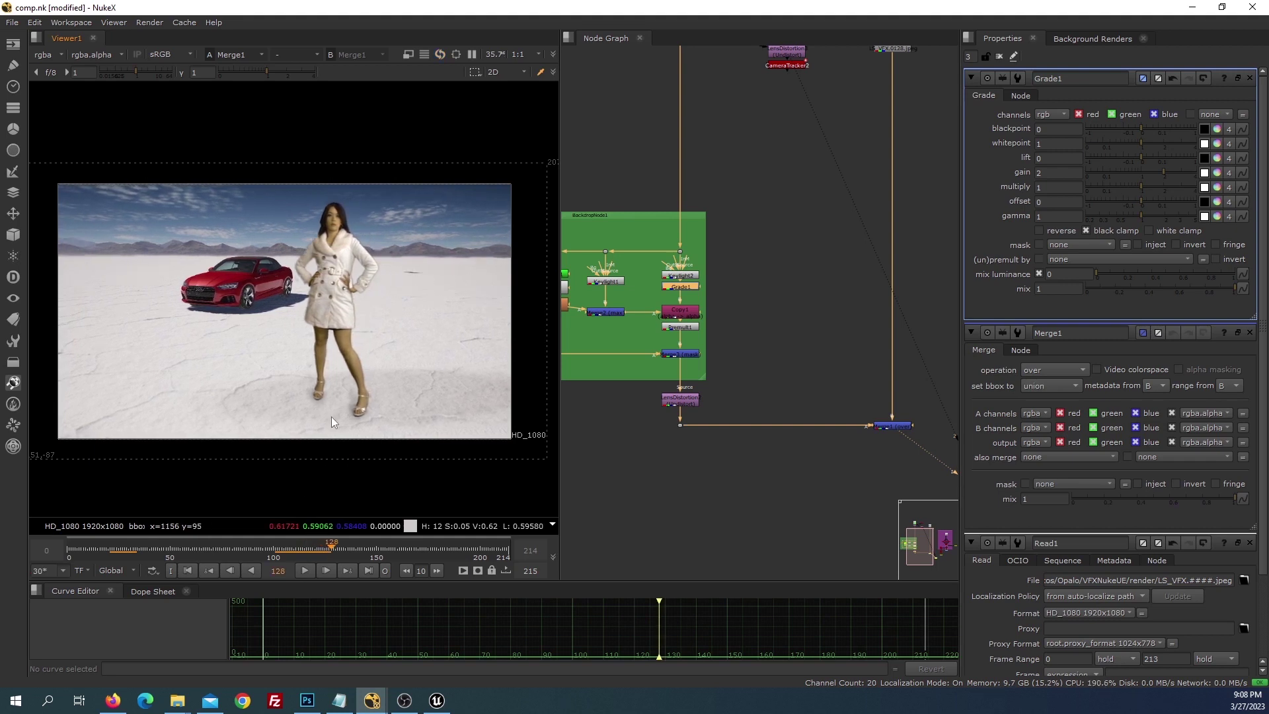